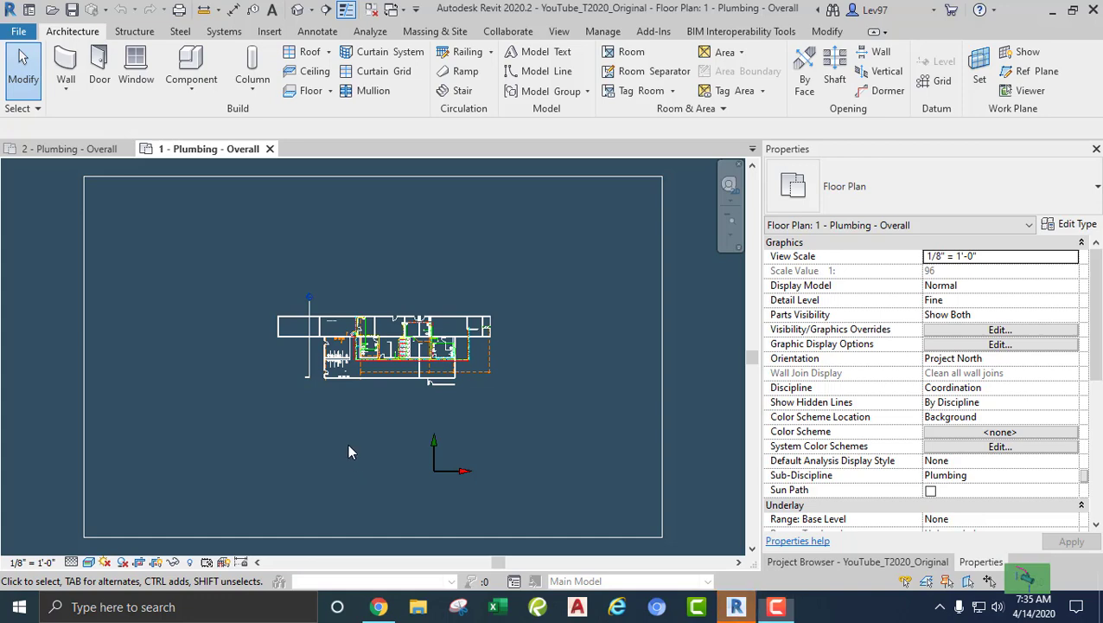
Compare the restroom areas on the 1 - Plumbing - Overall and 2 - Plumbing - Overall plans, and examine the PVC pipe beside the mechanical room's water heater
scroll(354, 414, "up", 2)
scroll(377, 426, "up", 5)
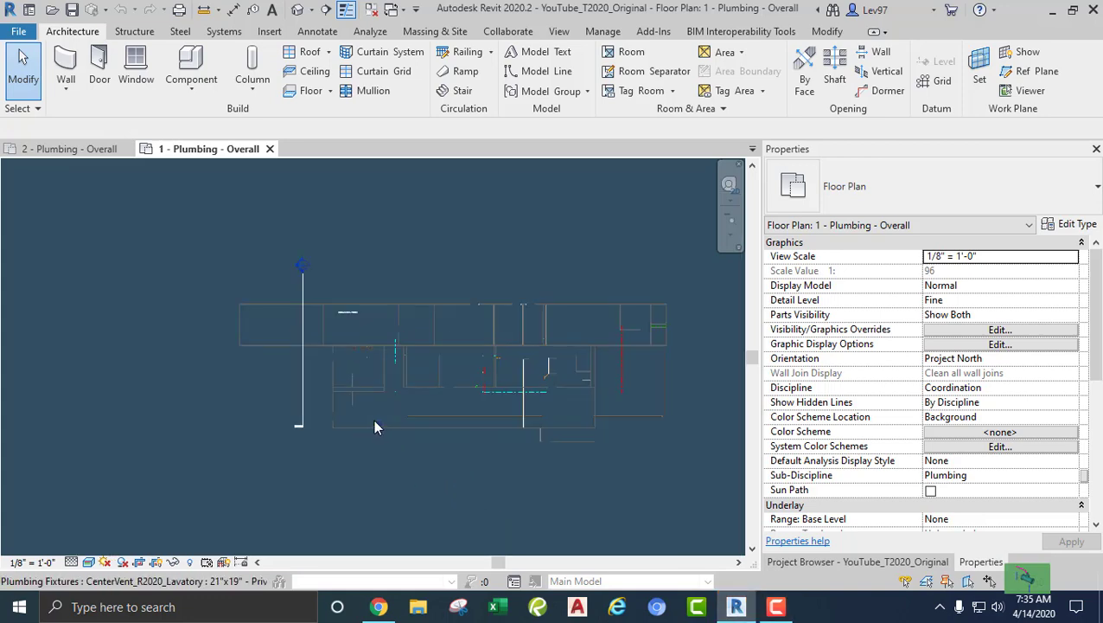
mouse_move(380, 425)
middle_mouse_down()
mouse_move(380, 439)
mouse_move(368, 432)
middle_mouse_up()
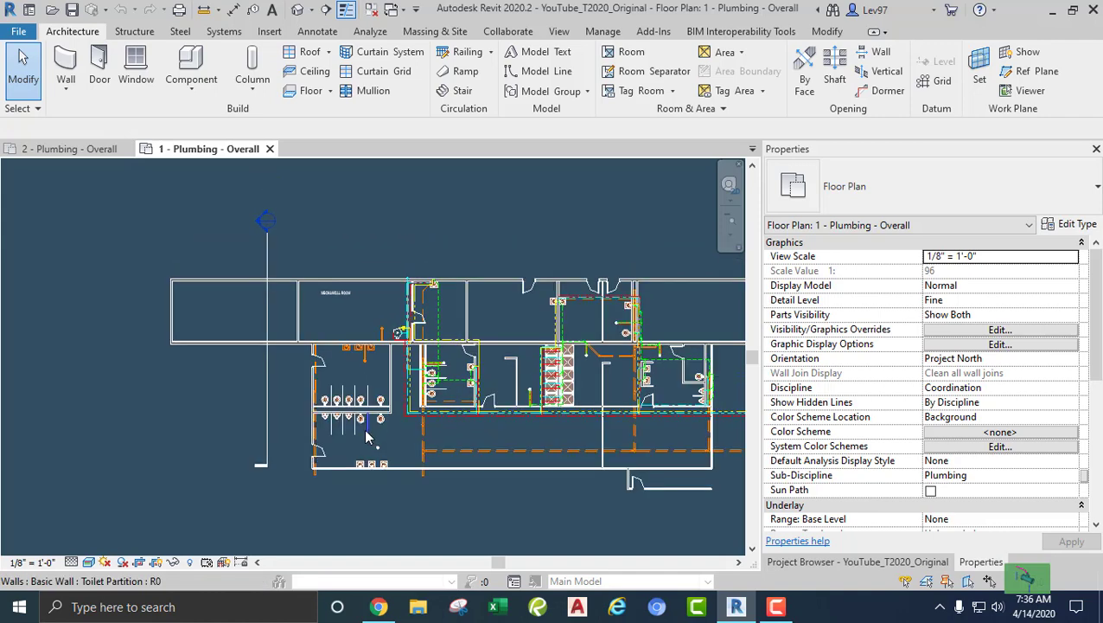
scroll(366, 436, "up", 1)
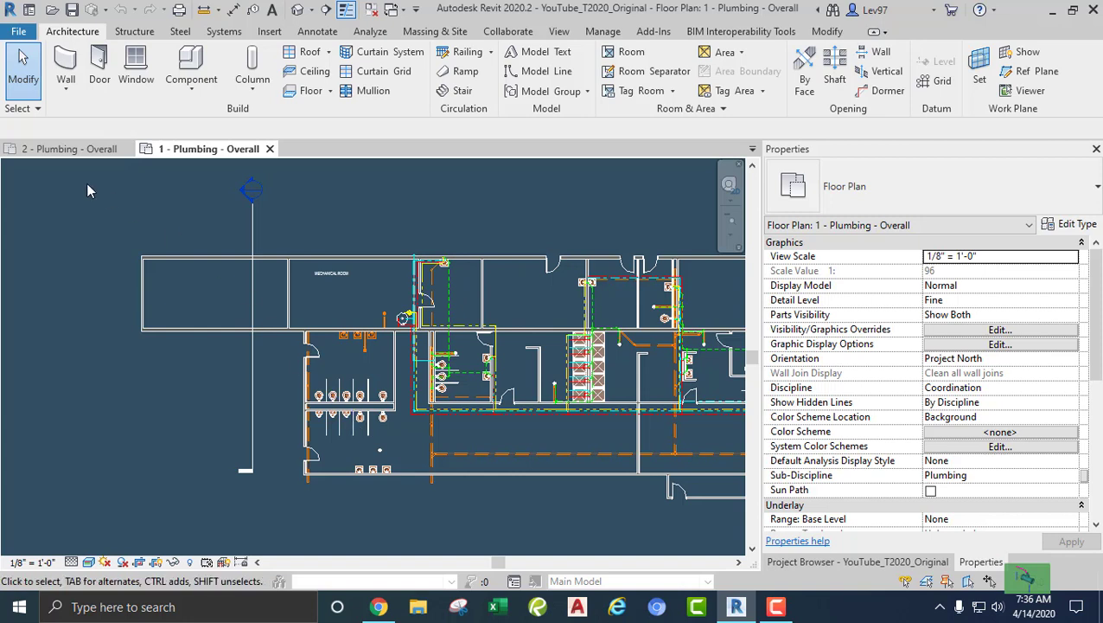
left_click(65, 149)
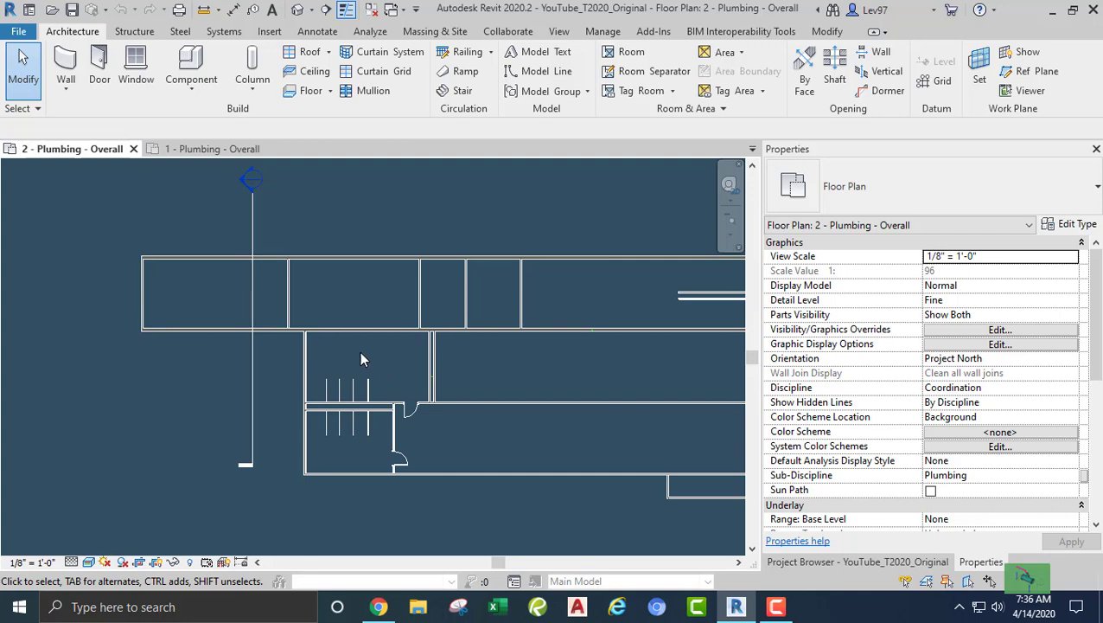
left_click(203, 150)
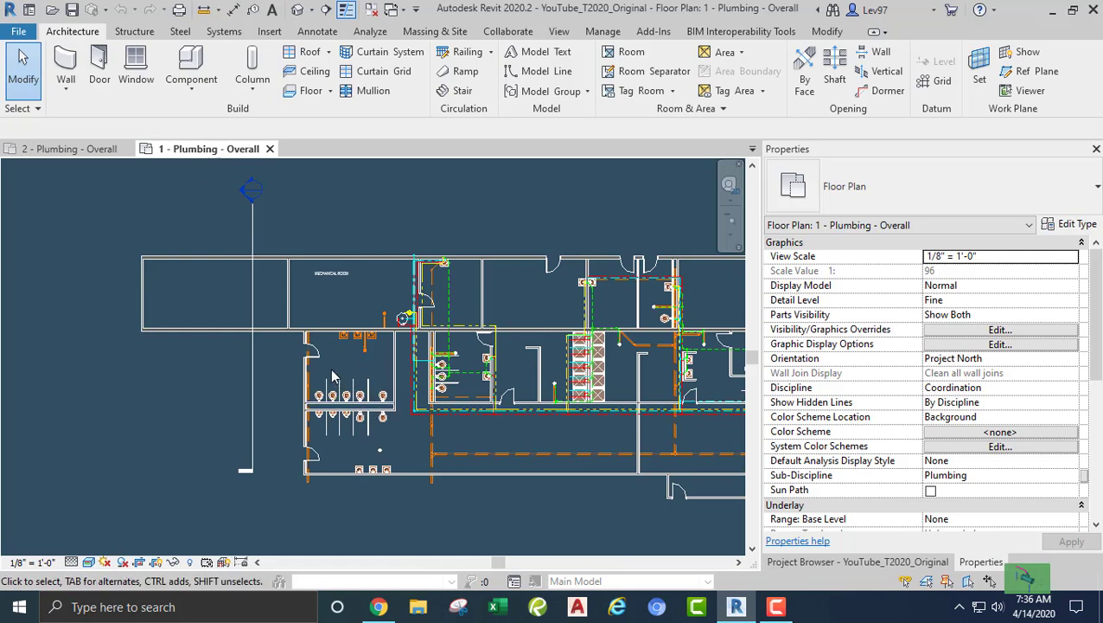
scroll(342, 384, "up", 2)
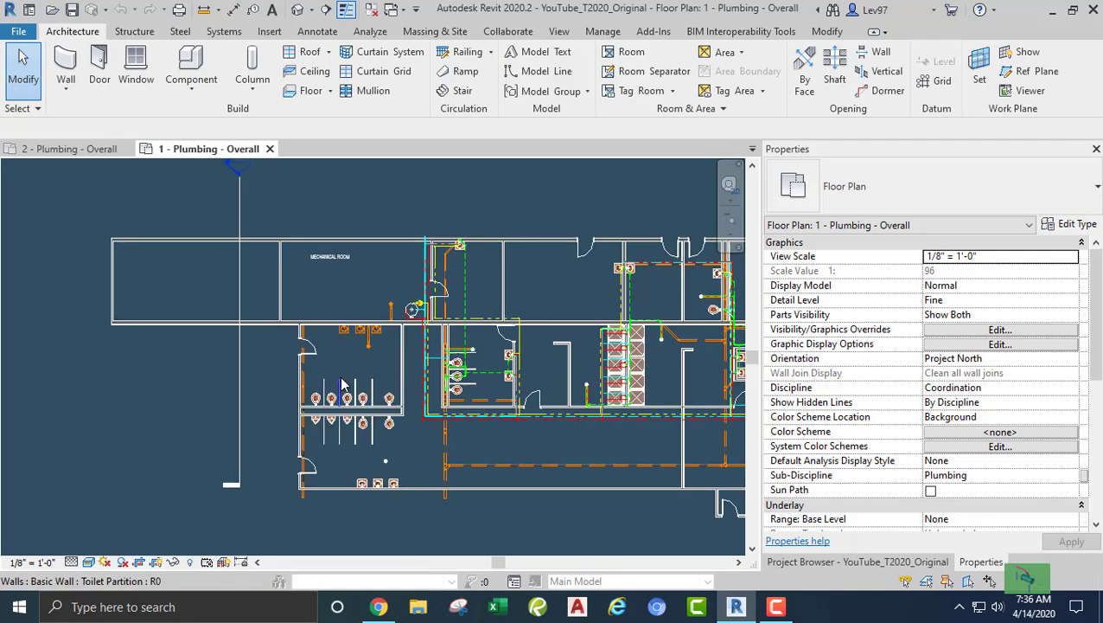
scroll(342, 384, "up", 1)
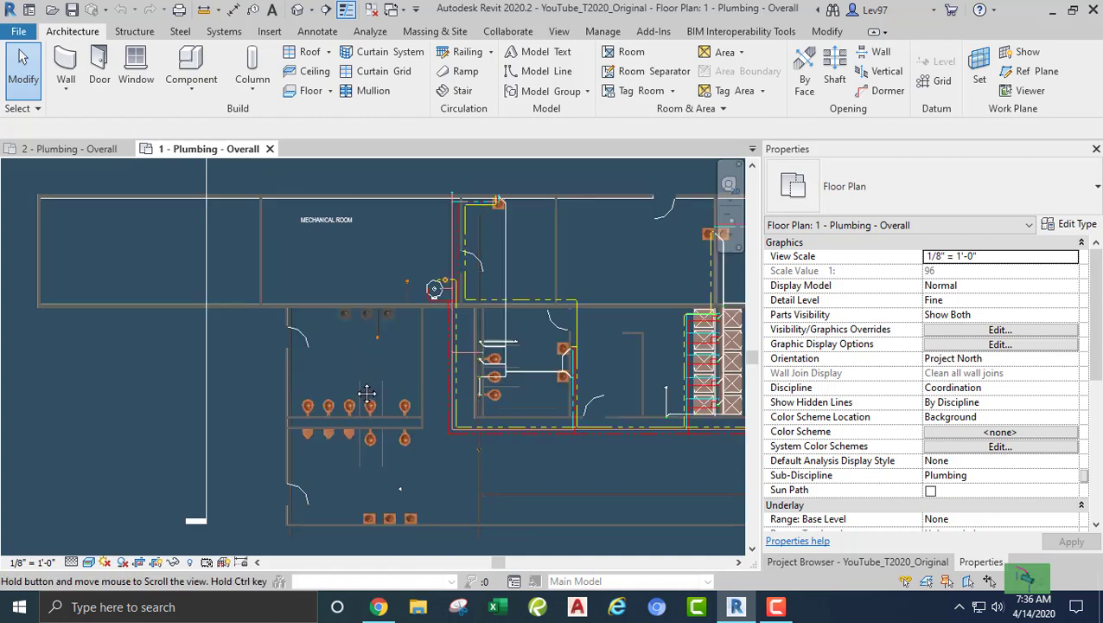
scroll(363, 347, "up", 4)
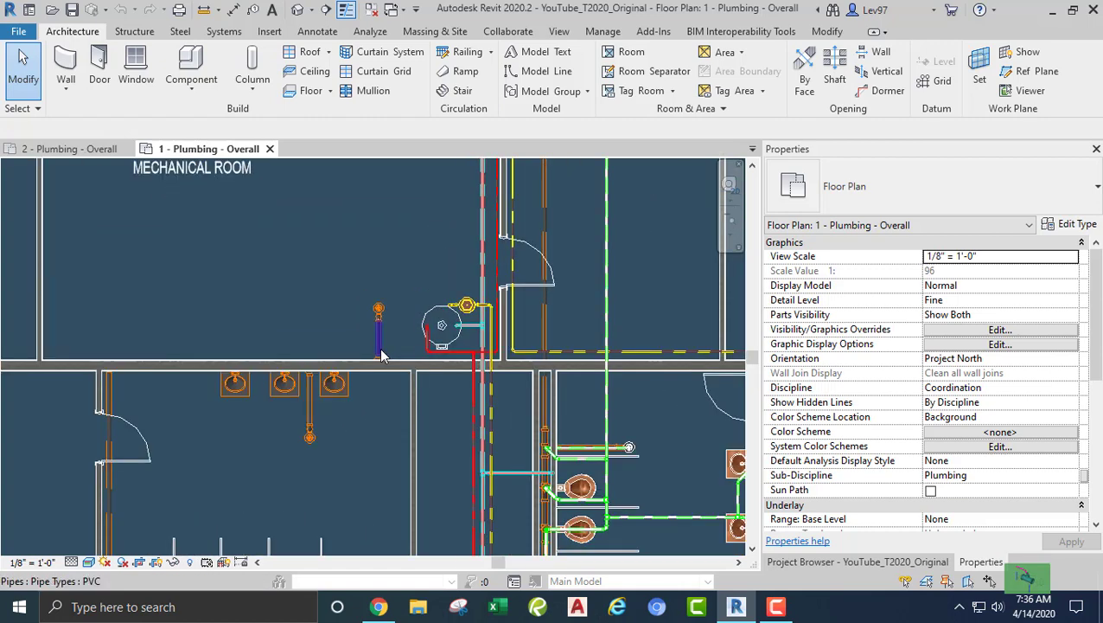
scroll(381, 347, "up", 2)
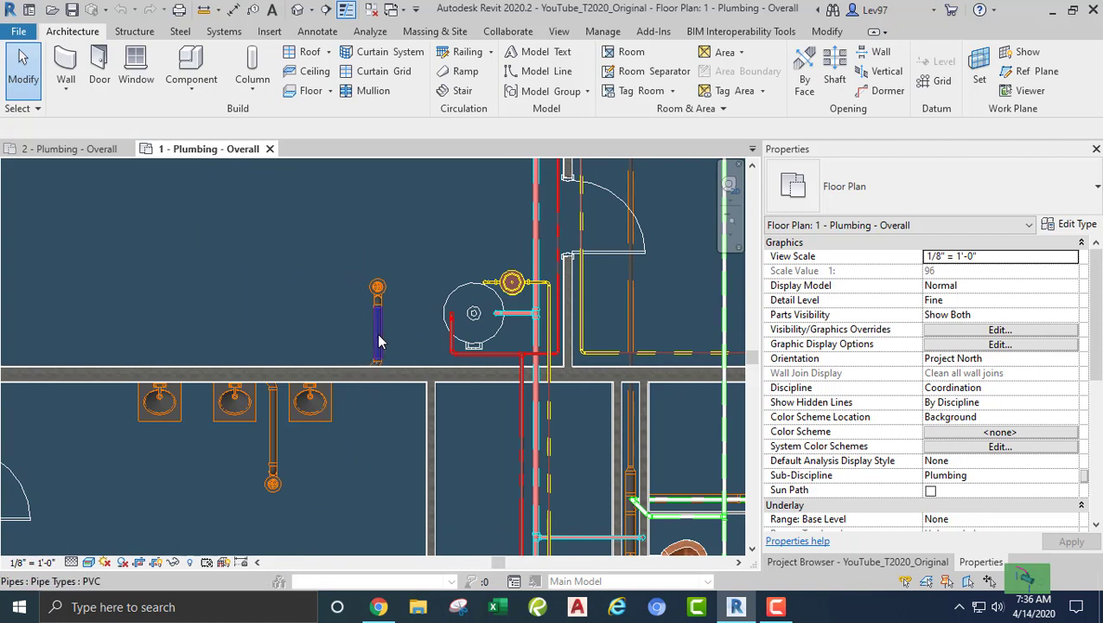
Open the 3D Plumbing view from the Plumbing discipline's 3D views
left_click(896, 564)
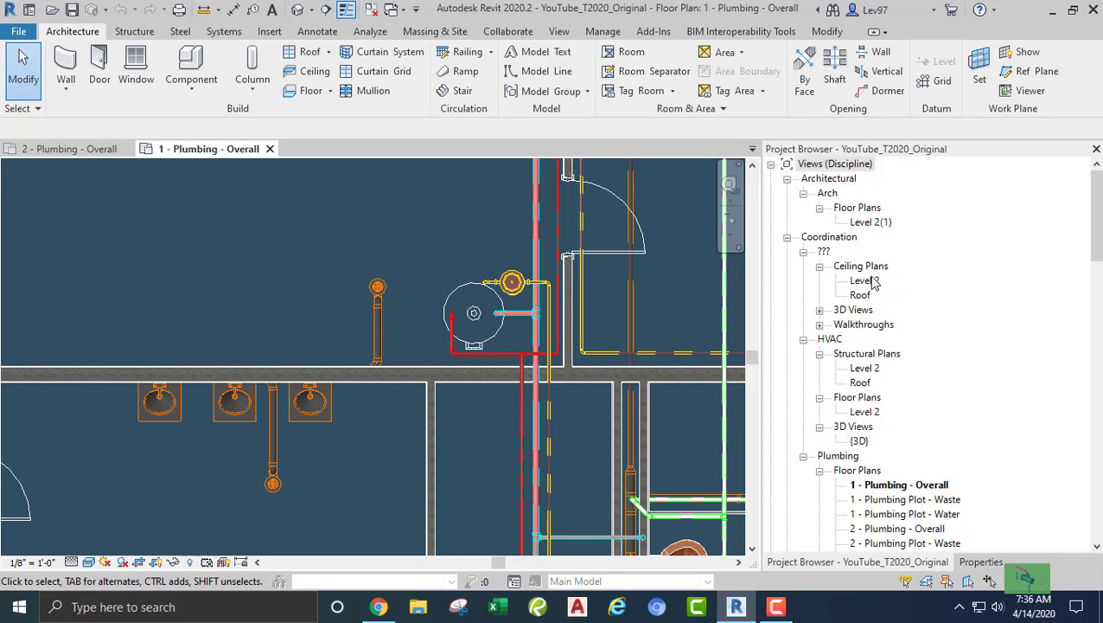
scroll(878, 371, "down", 1)
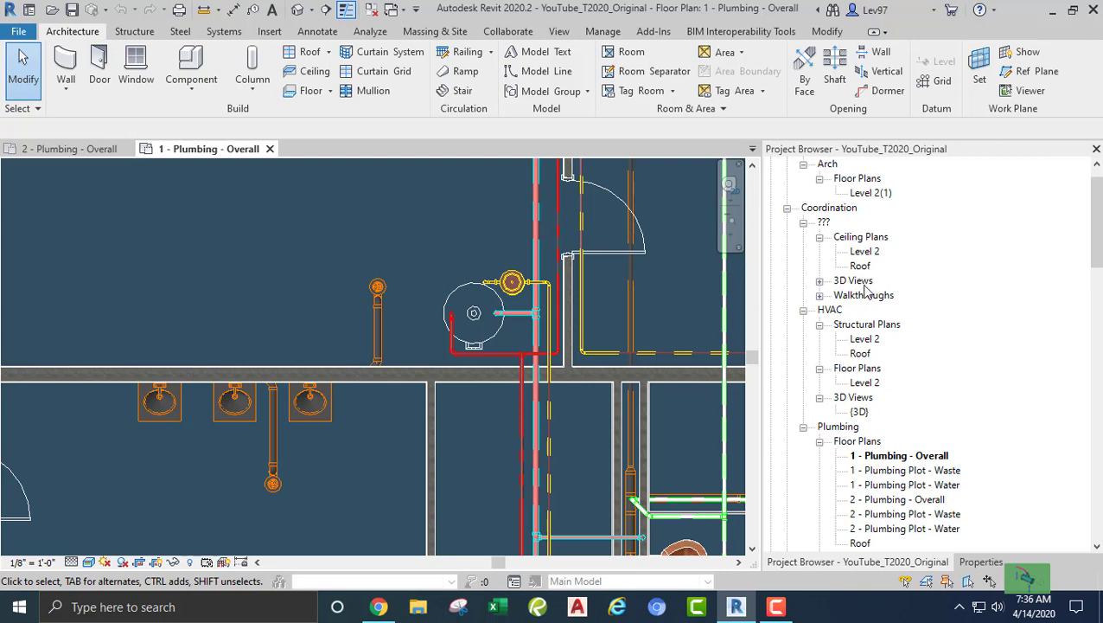
left_click(819, 281)
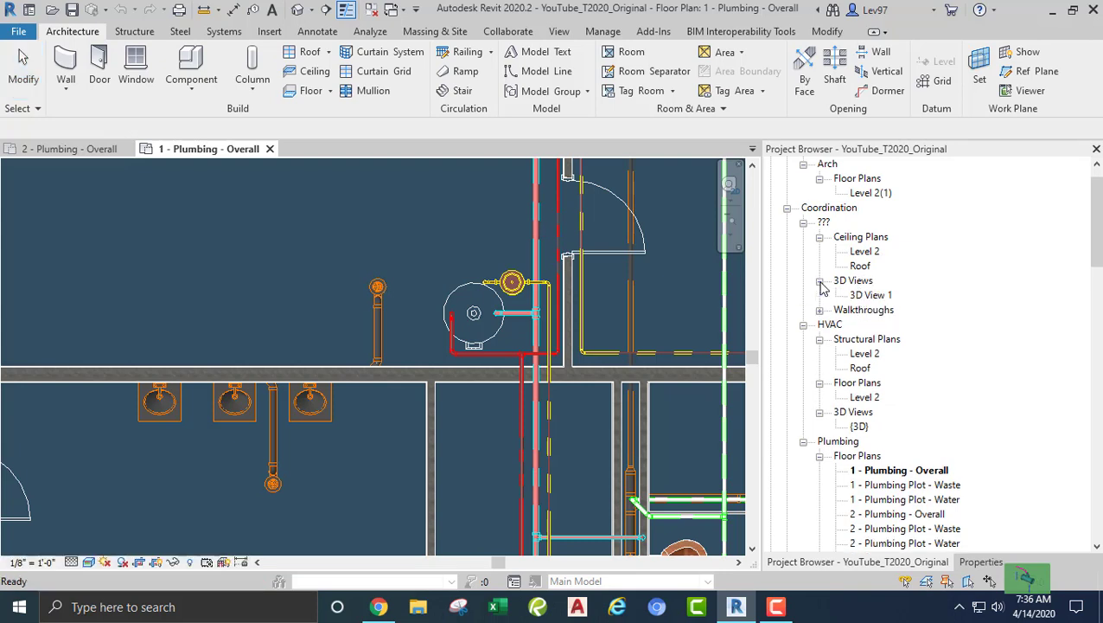
scroll(865, 389, "down", 4)
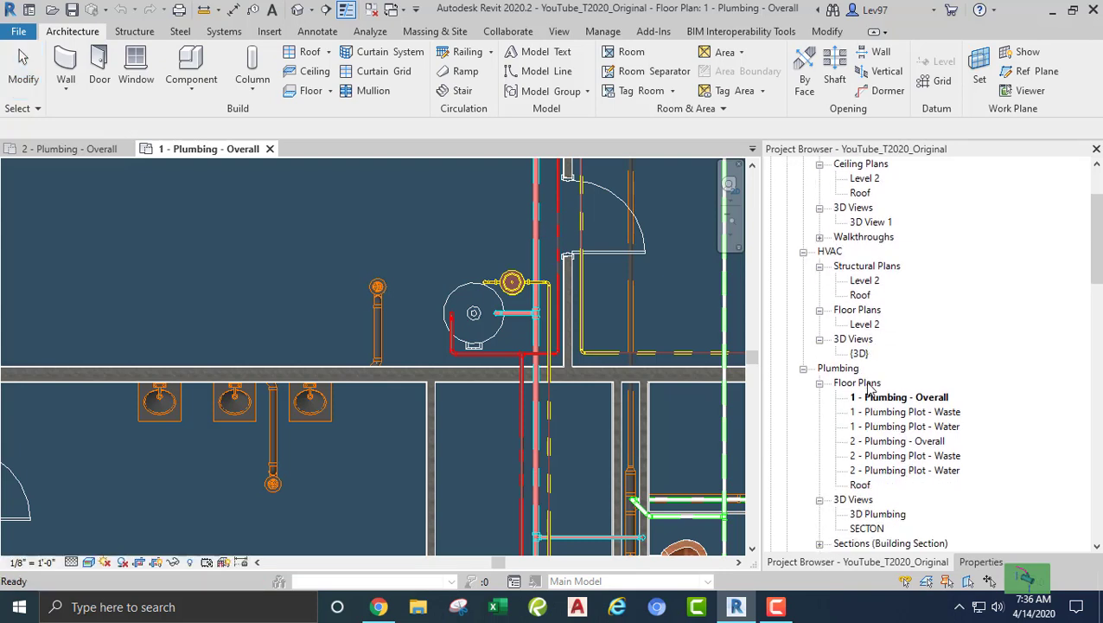
double_click(877, 471)
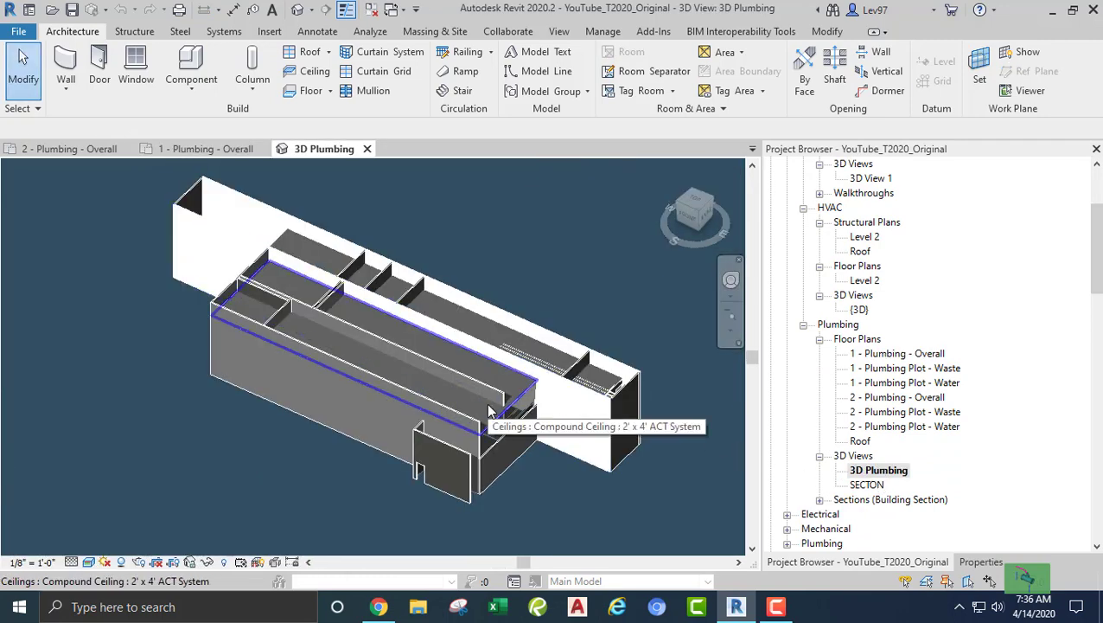
Hide the Walls category in the 3D Plumbing view's visibility/graphic overrides
key("v")
key("v")
left_click(212, 396)
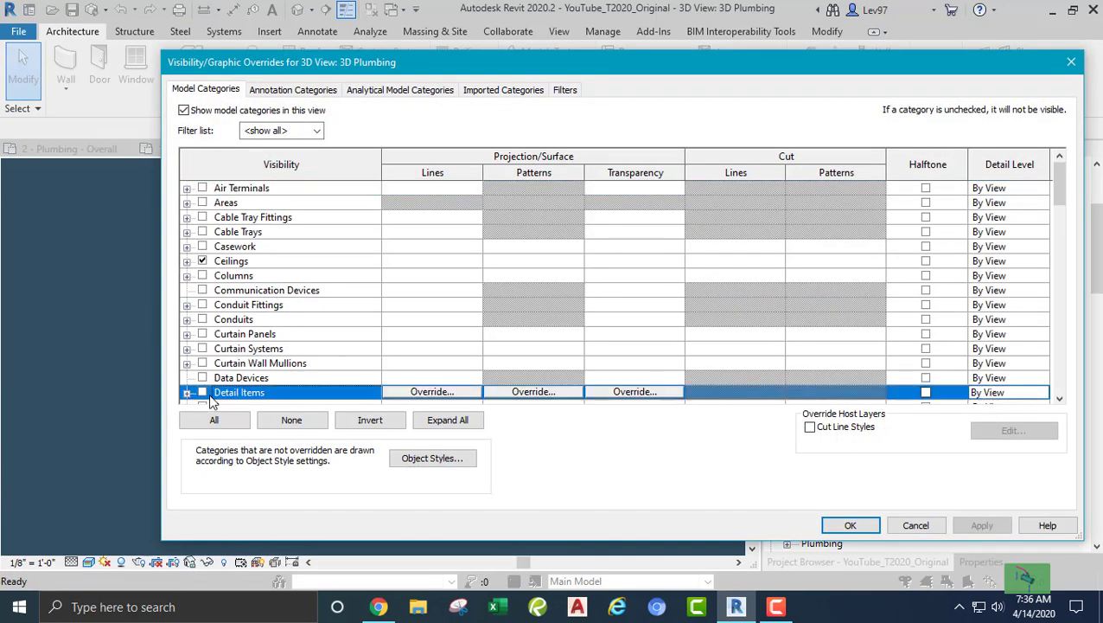
key("w")
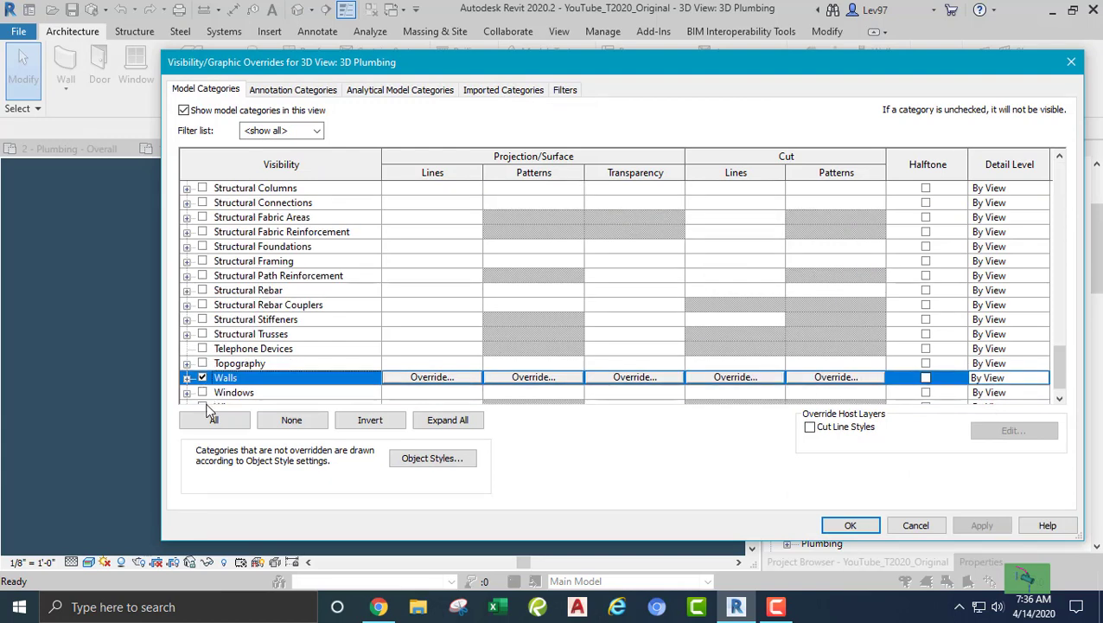
left_click(202, 378)
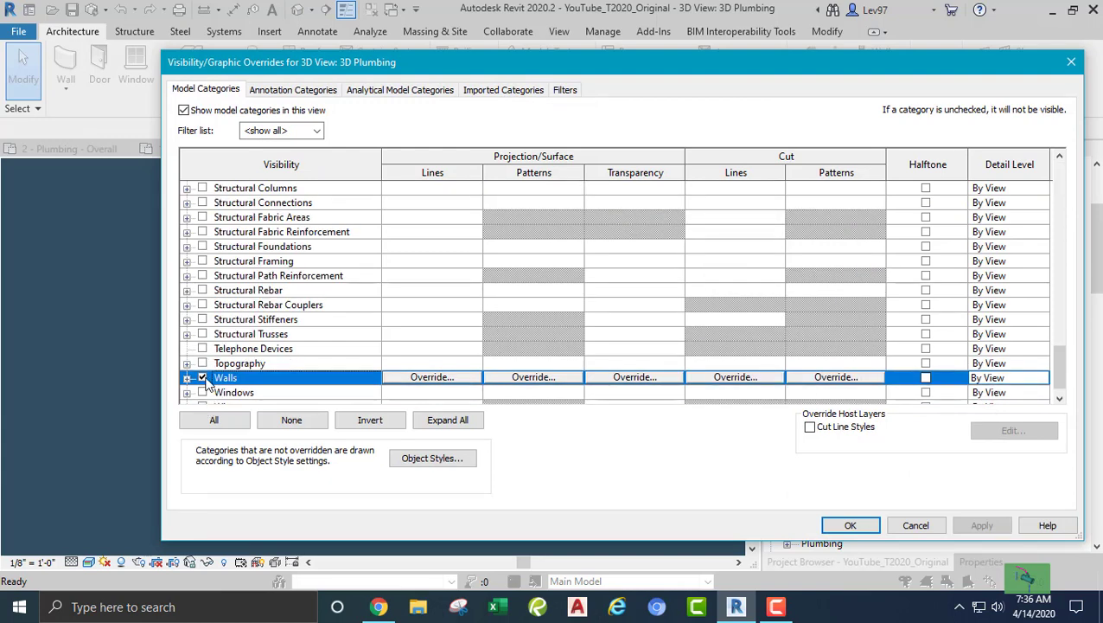
left_click(848, 524)
left_click(861, 526)
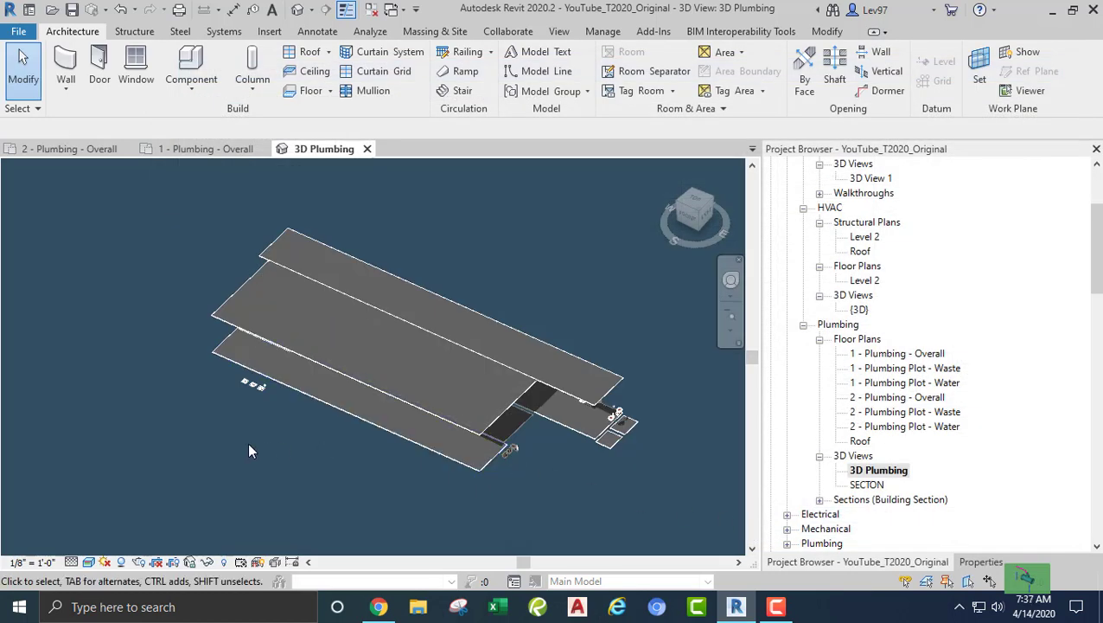
Hide the Ceilings category in the 3D Plumbing view's visibility/graphic overrides
key("v")
key("g")
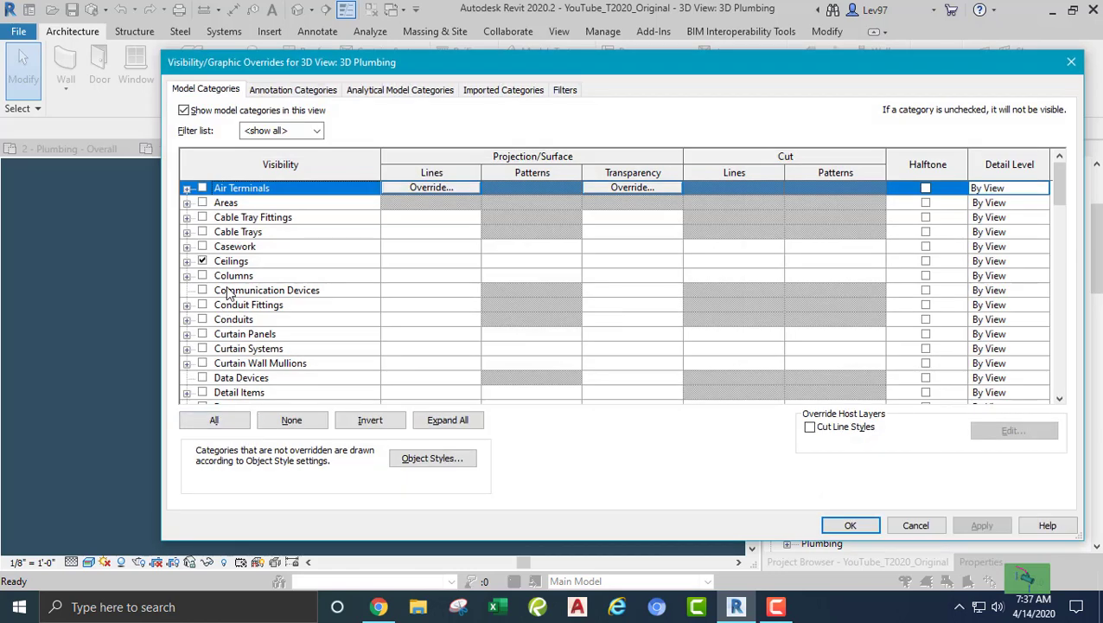
left_click(229, 291)
key("f")
scroll(234, 367, "down", 2)
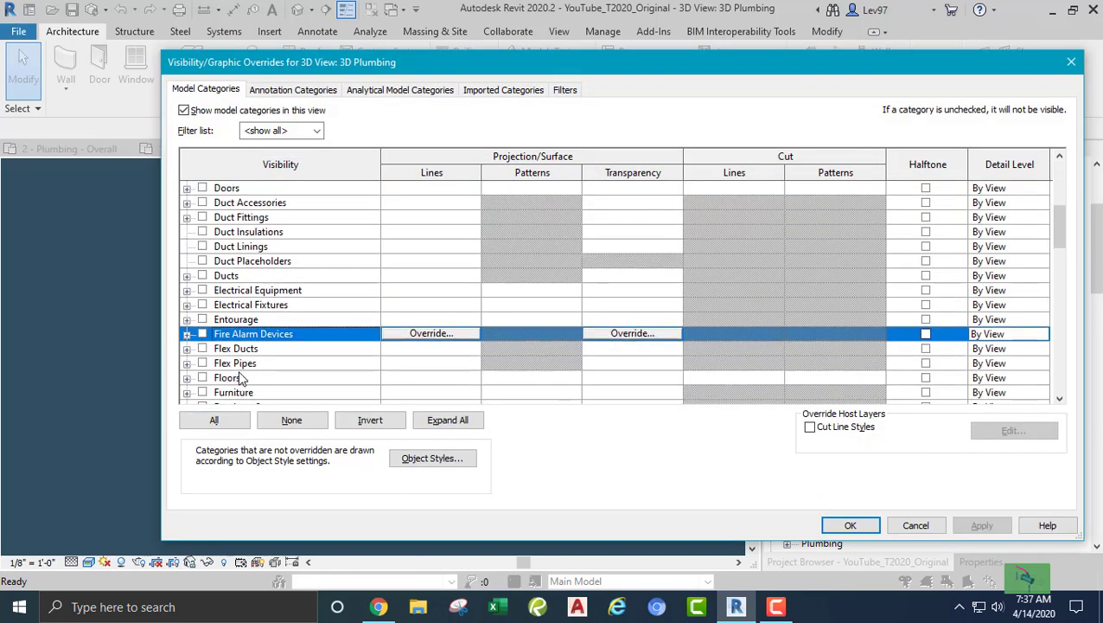
scroll(227, 321, "up", 4)
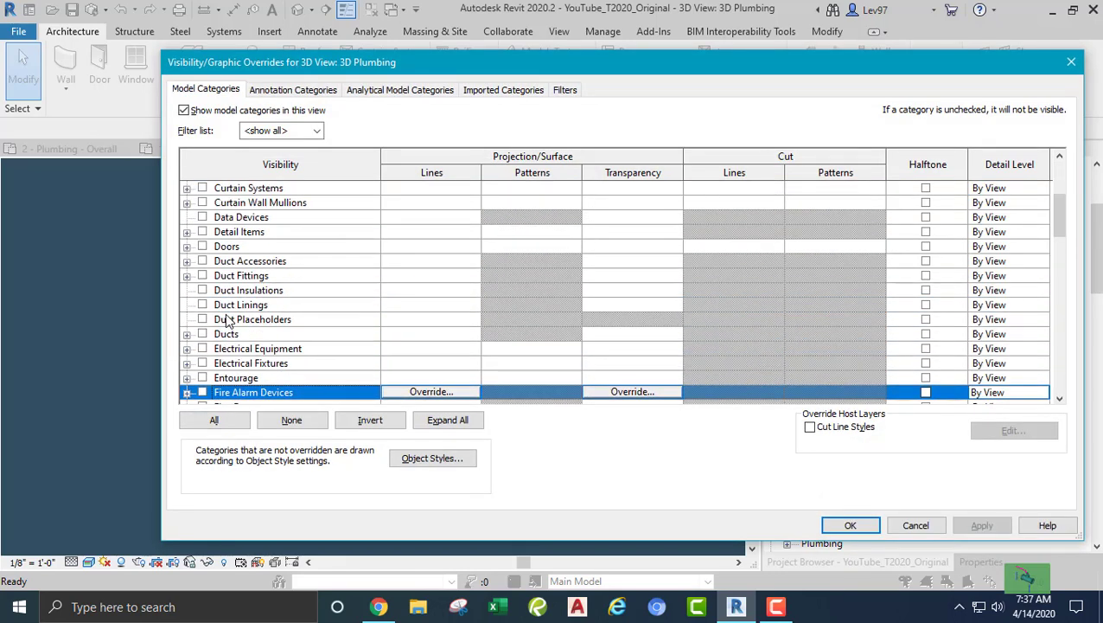
scroll(226, 319, "up", 3)
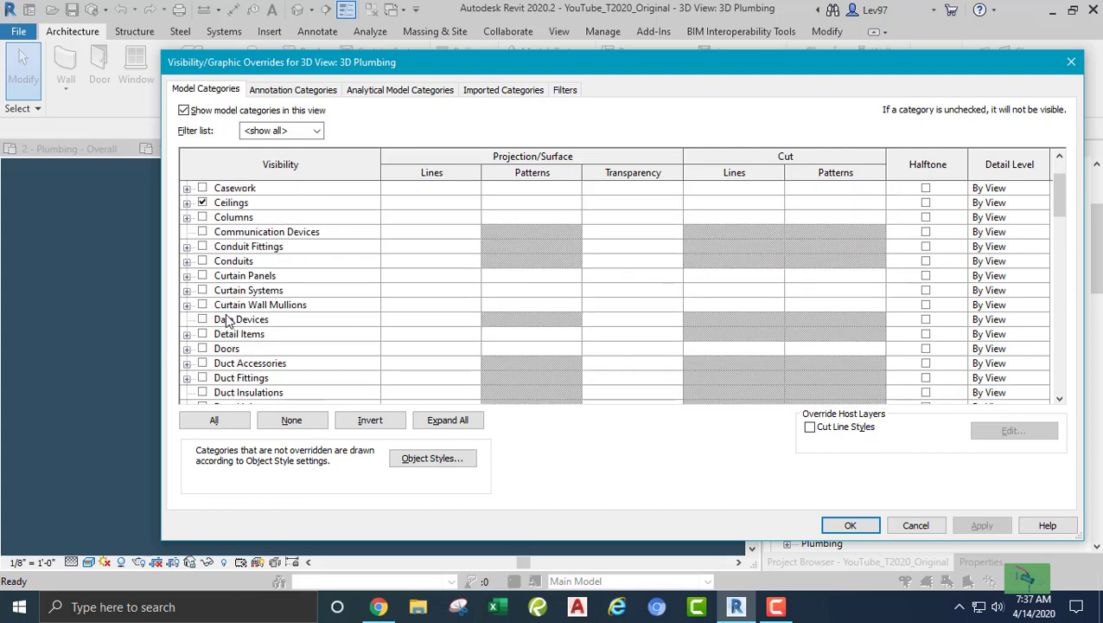
left_click(201, 261)
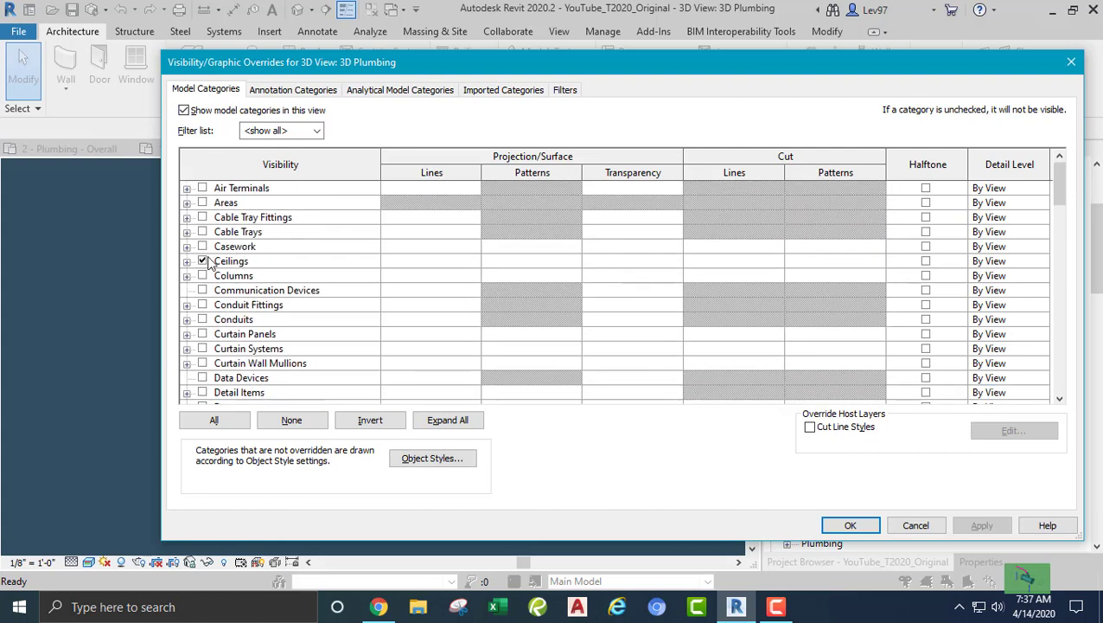
left_click(206, 262)
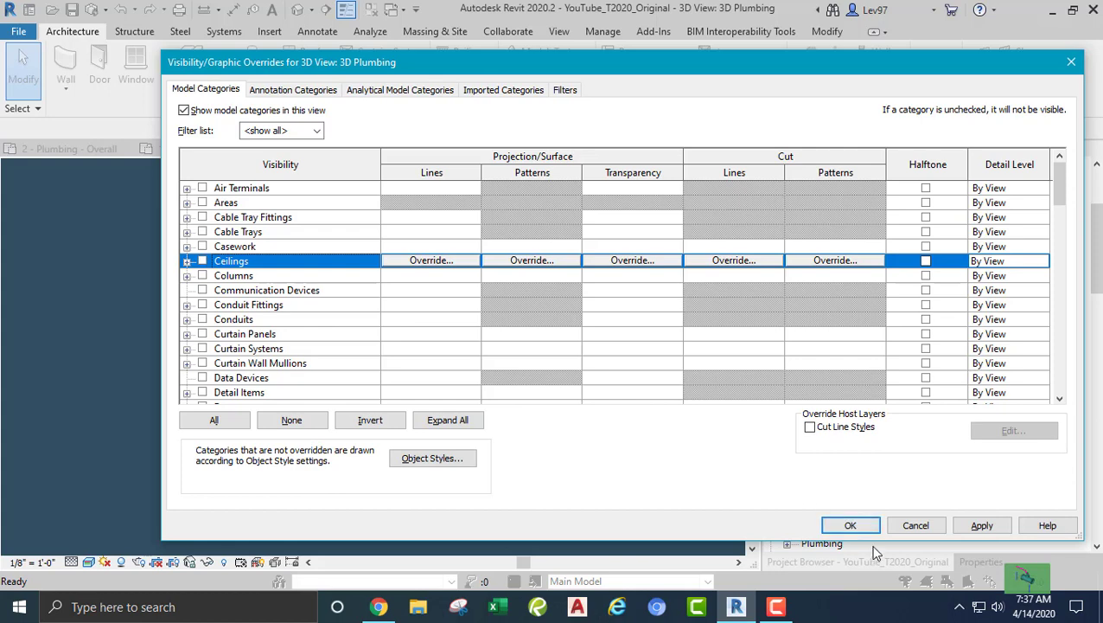
left_click(852, 525)
Turn on visibility for the Sanitary Waste, Domestic Cold Water - Supply, Domestic Hot Water - Supply and Domestic Hot Water - Return filters in the 3D view
scroll(250, 354, "up", 4)
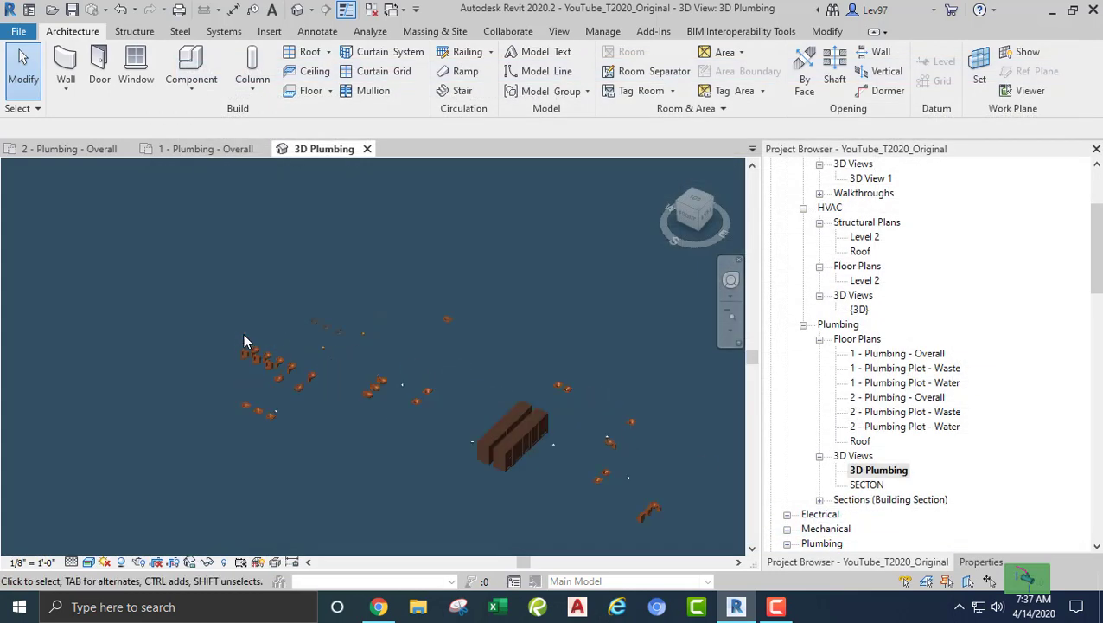
scroll(329, 405, "up", 3)
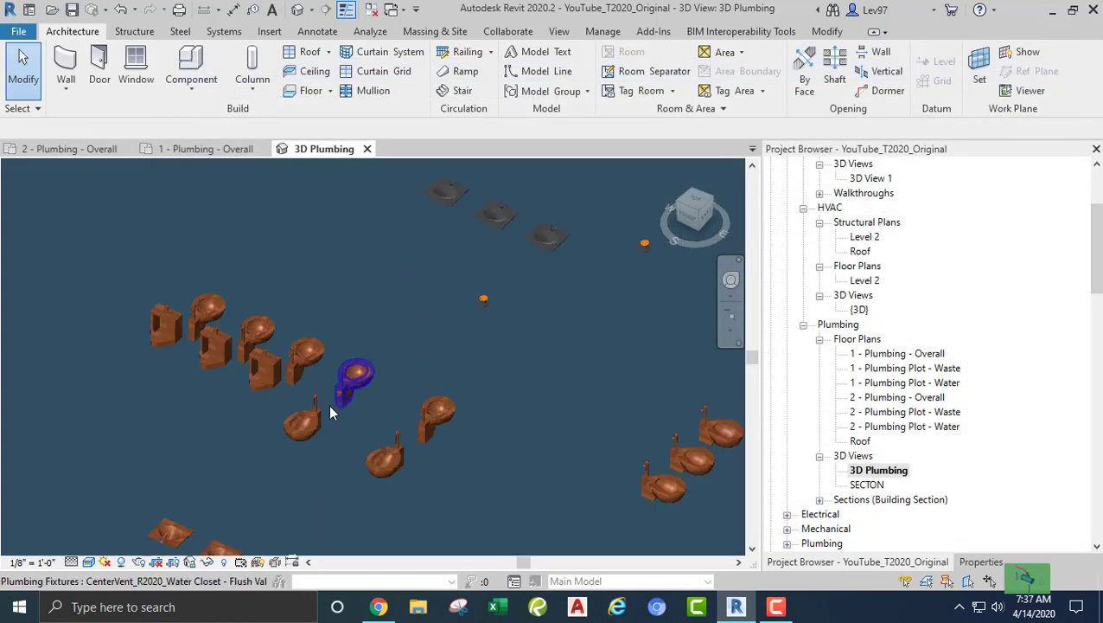
scroll(297, 386, "down", 5)
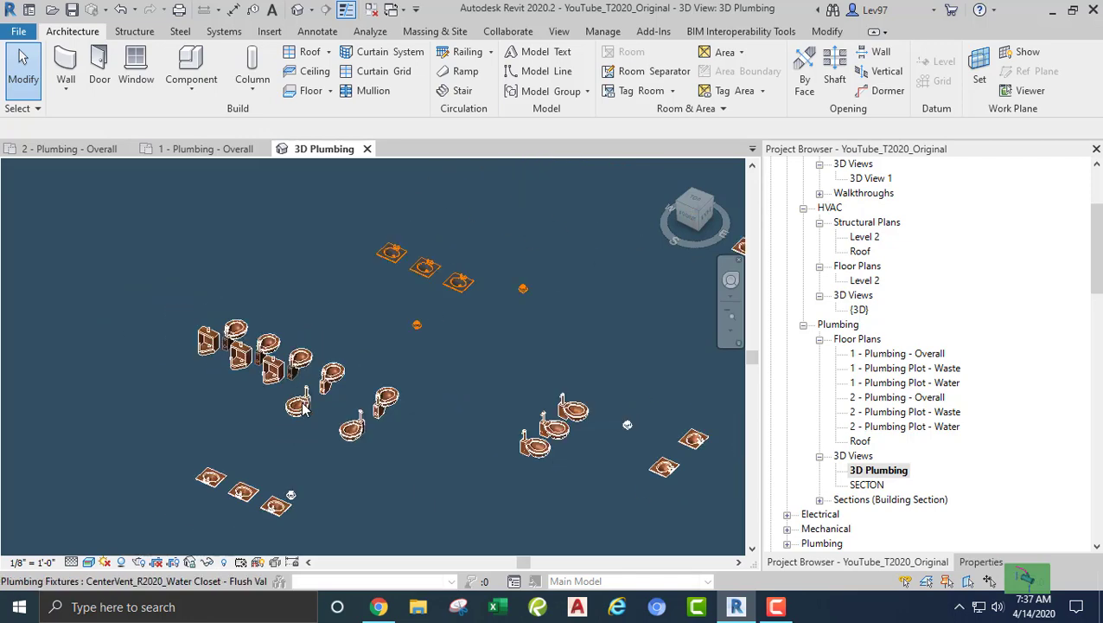
key("v")
key("g")
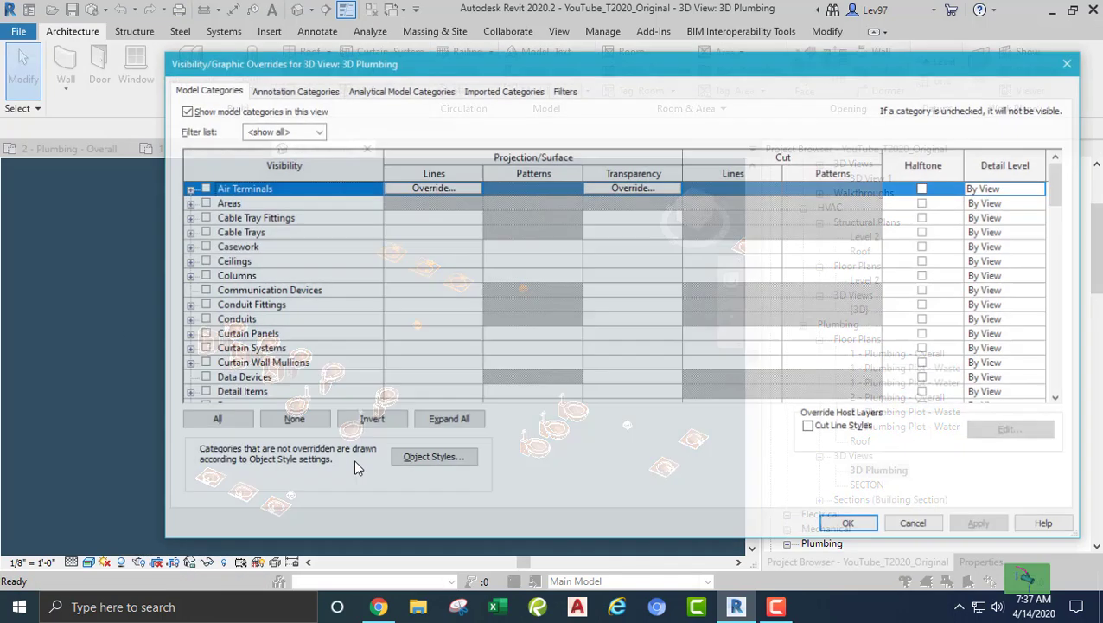
left_click(565, 92)
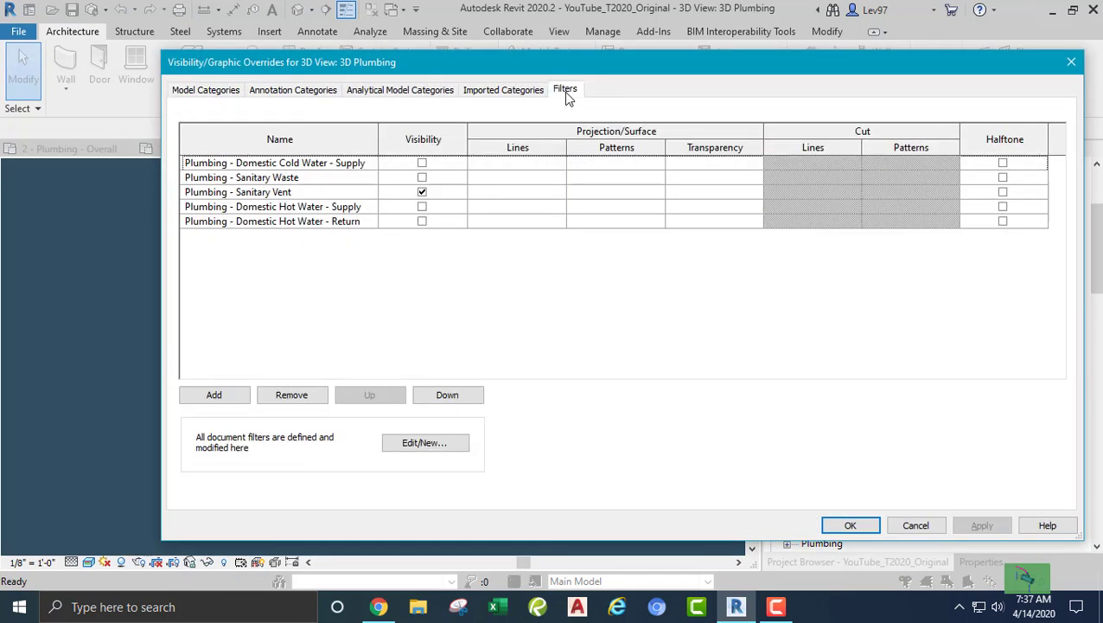
left_click(422, 177)
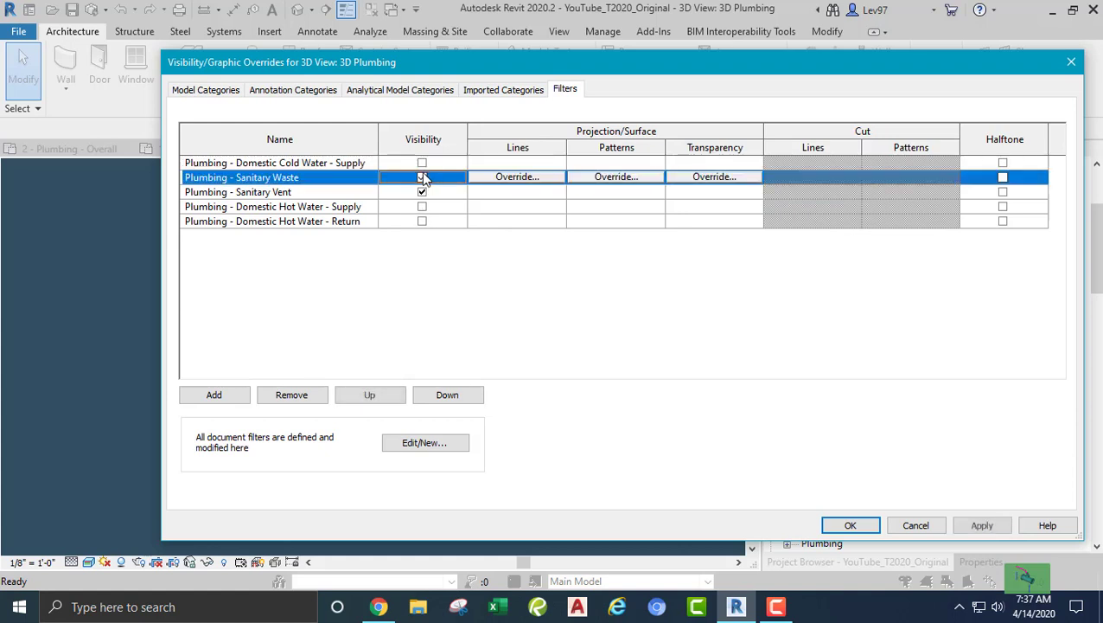
left_click(422, 164)
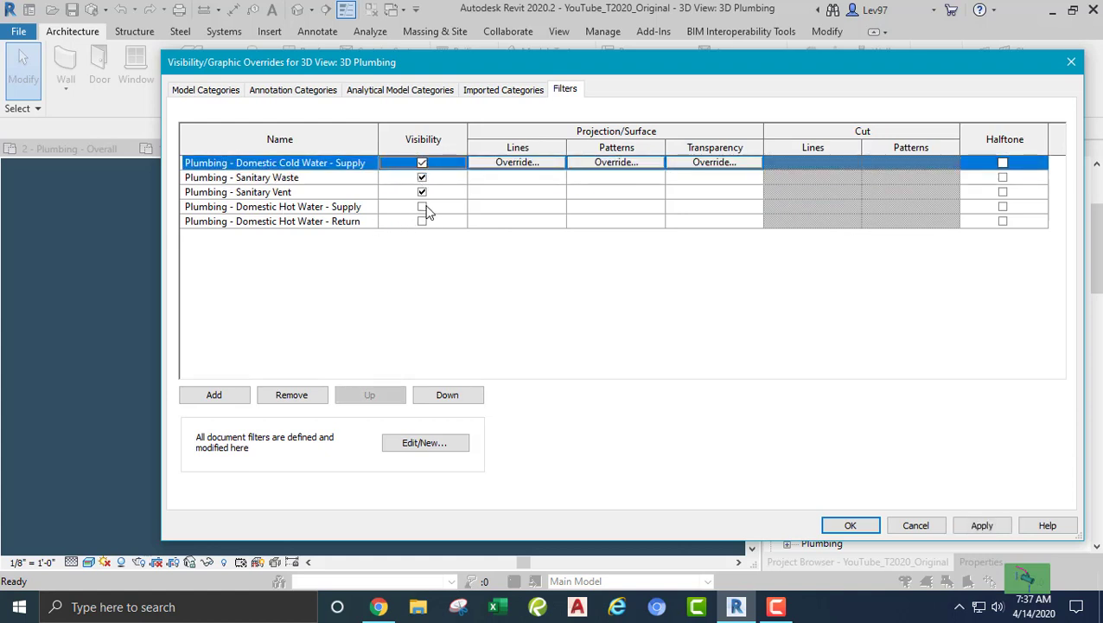
left_click(422, 206)
left_click(422, 221)
Reorder the filters so Plumbing - Domestic Cold Water - Supply sits directly below Plumbing - Sanitary Vent, and apply the overrides
left_click(328, 164)
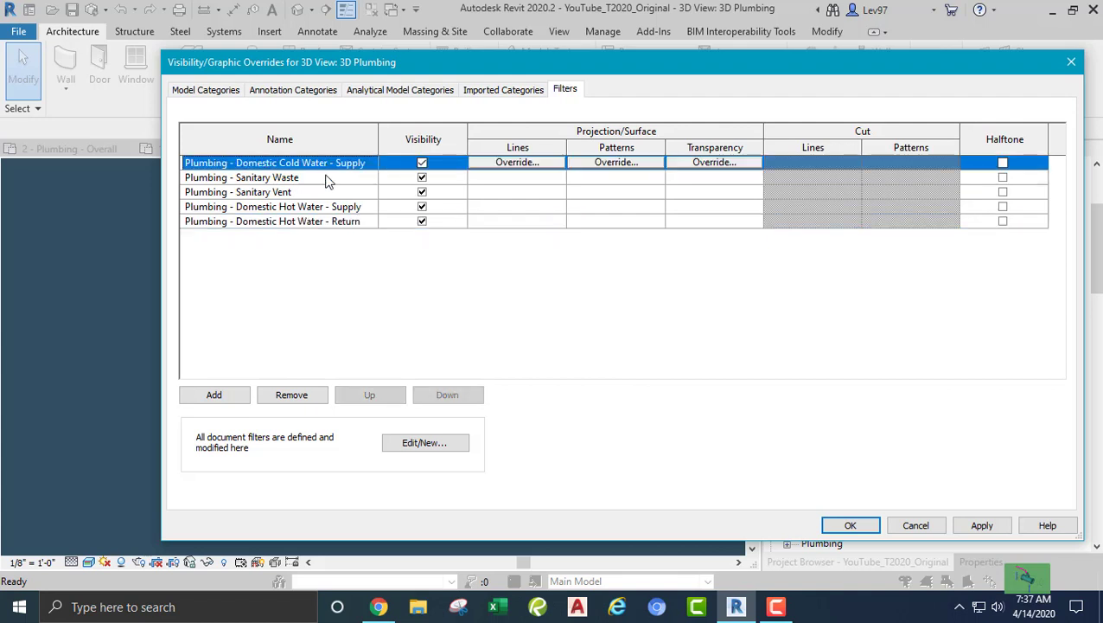
left_click(475, 399)
left_click(476, 399)
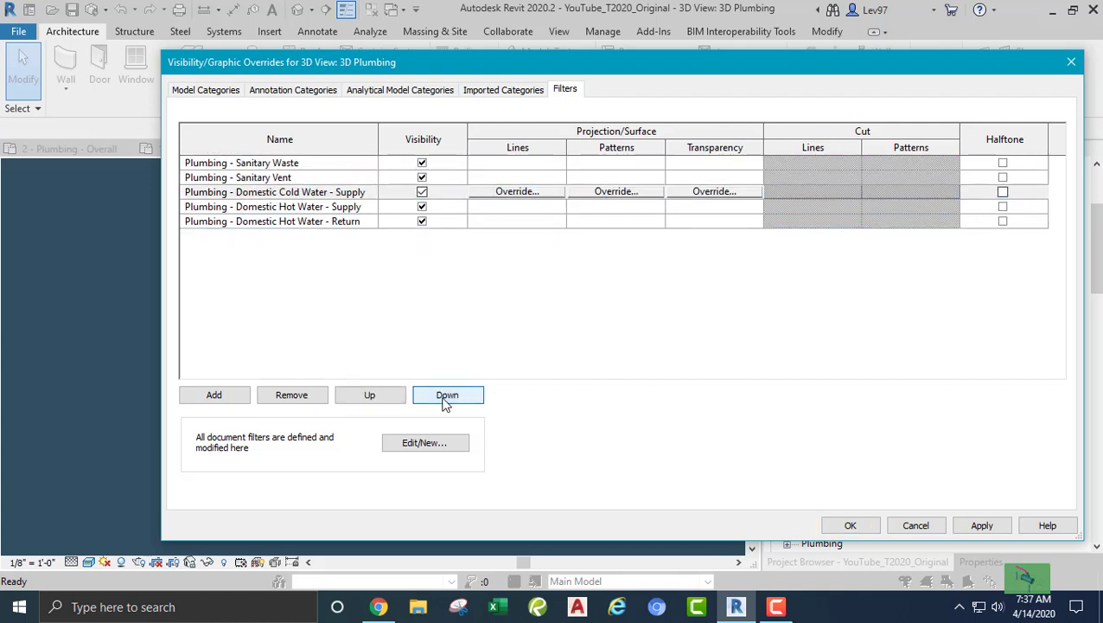
left_click(851, 526)
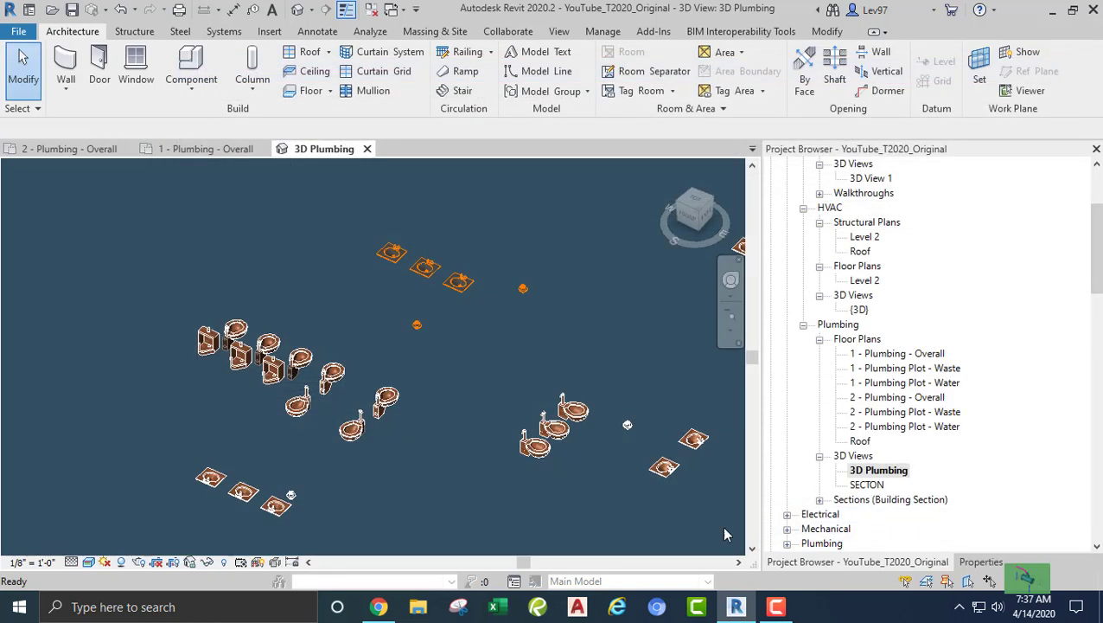
scroll(342, 479, "down", 2)
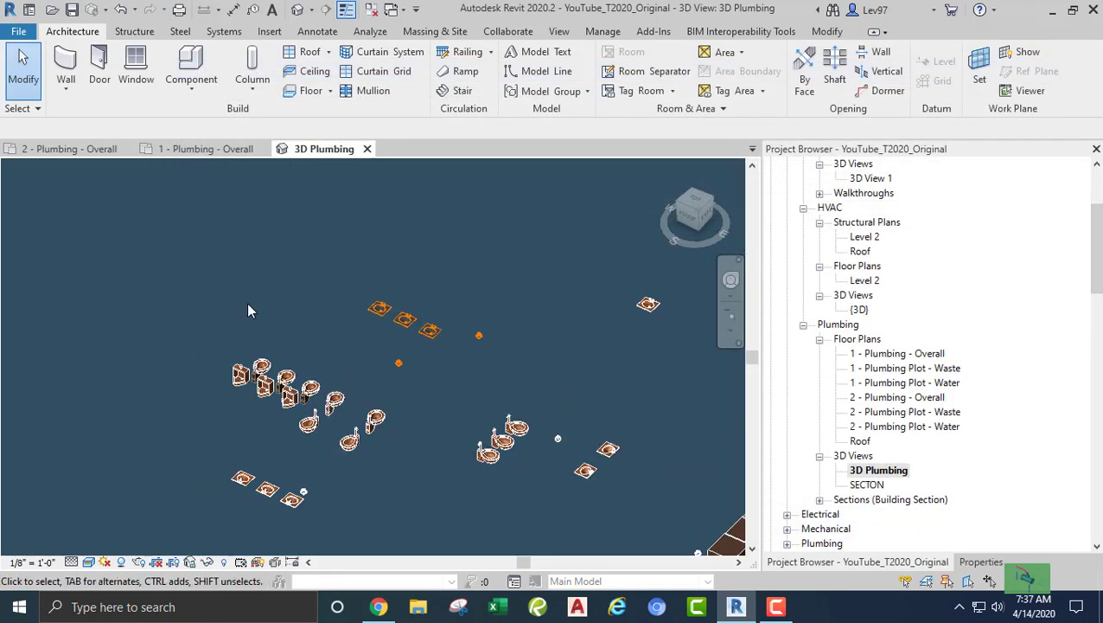
Check the waste pipe near the water heater in the 1 - Plumbing - Overall plan against the 3D Plumbing view
left_click(86, 149)
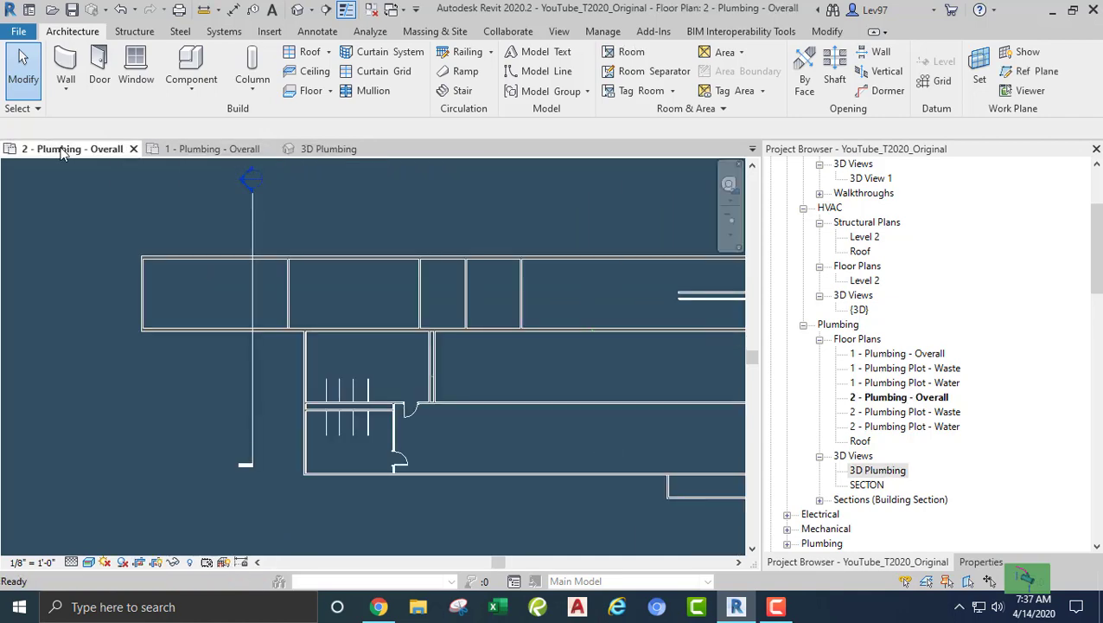
left_click(206, 149)
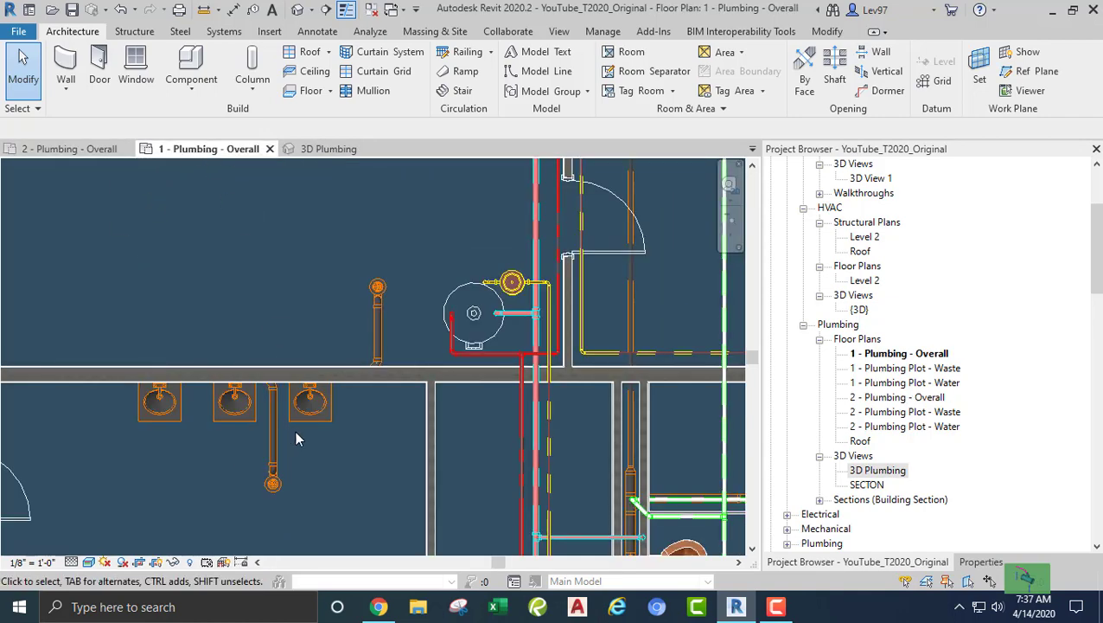
left_click(380, 336)
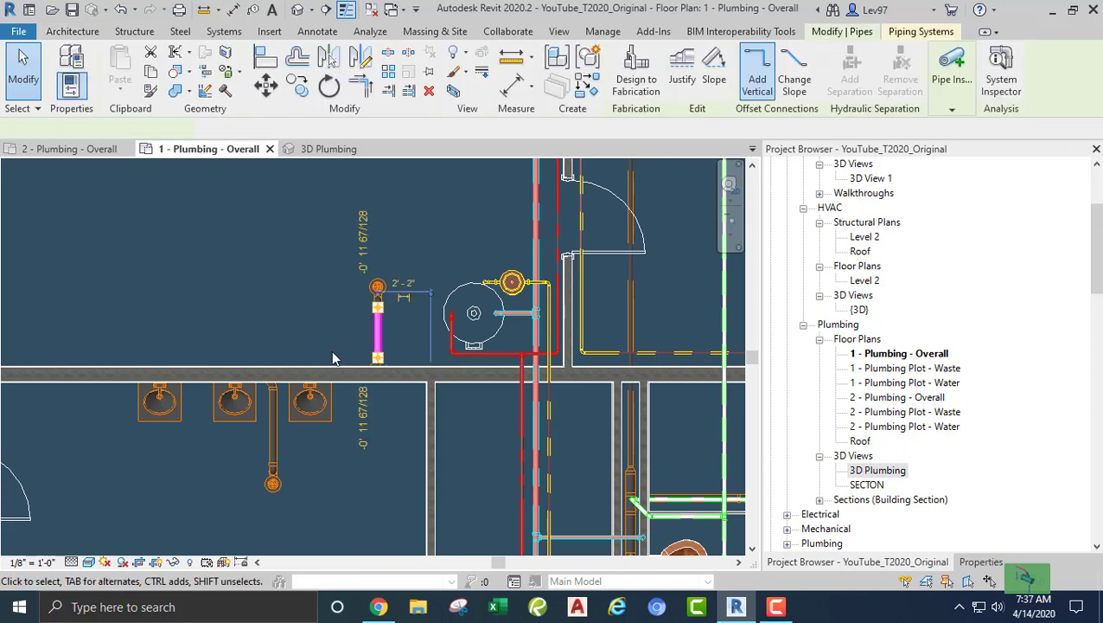
left_click(327, 150)
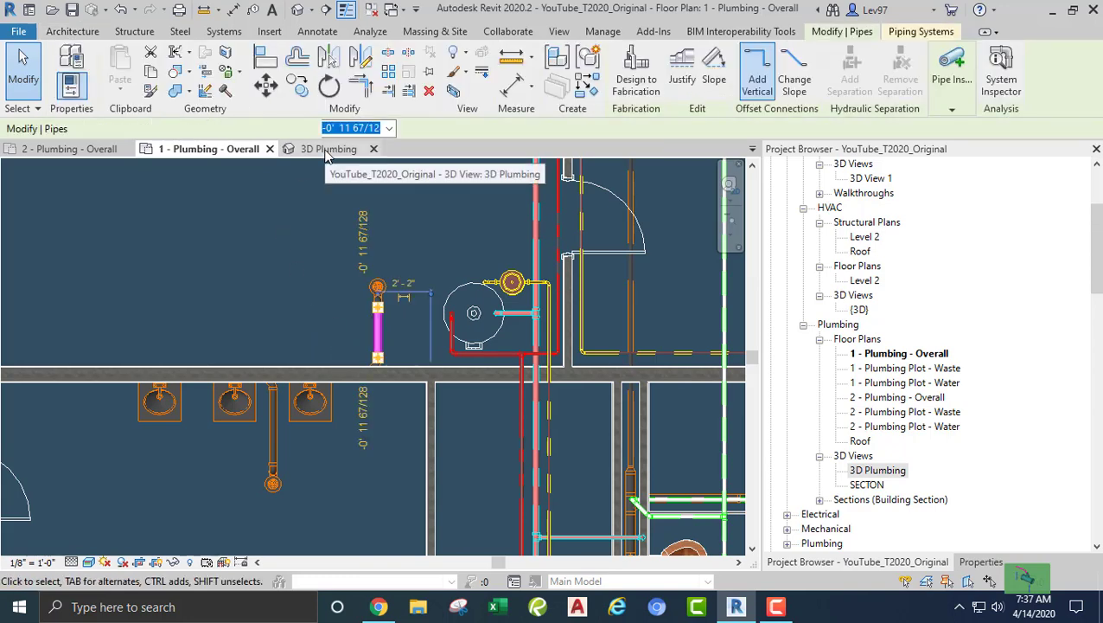
scroll(301, 317, "down", 5)
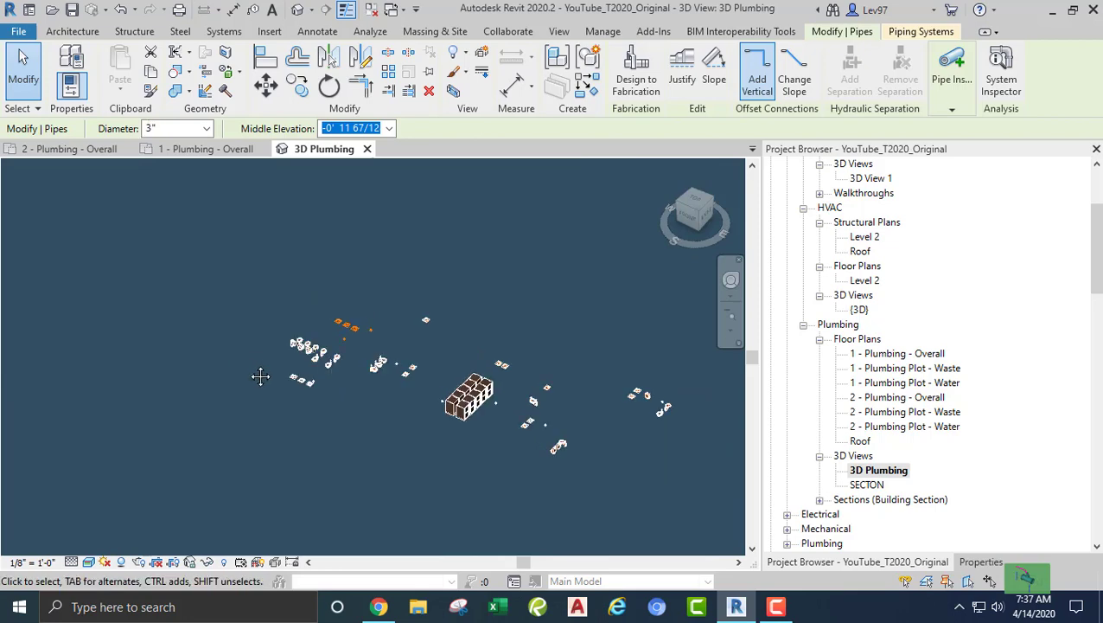
Review the filters in the 3D Plumbing view's visibility/graphic overrides without changing them
key("v")
key("v")
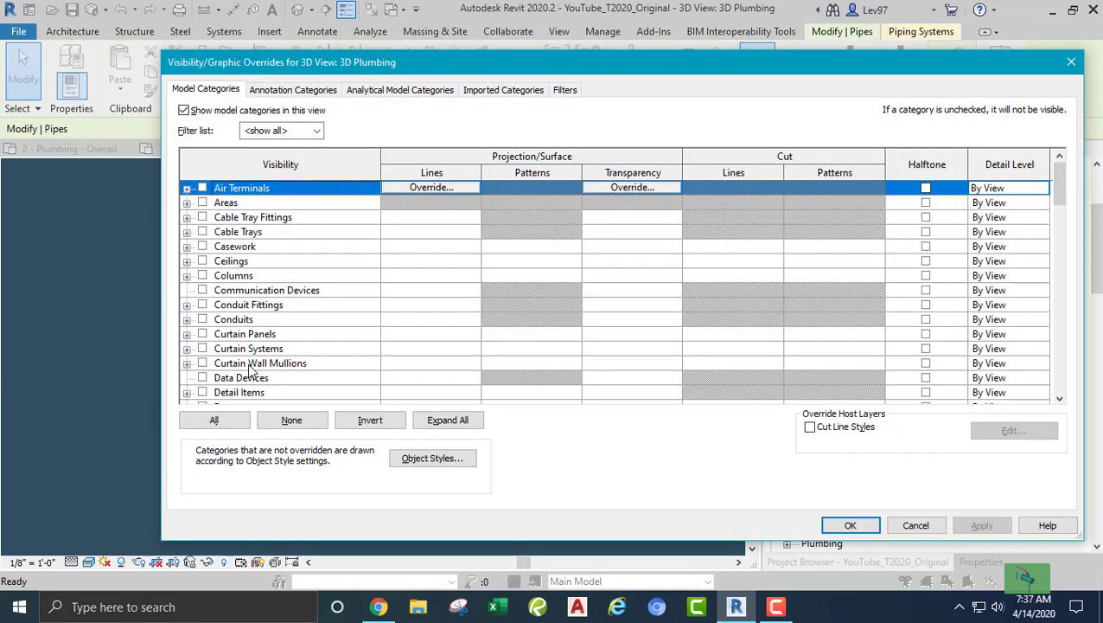
left_click(249, 363)
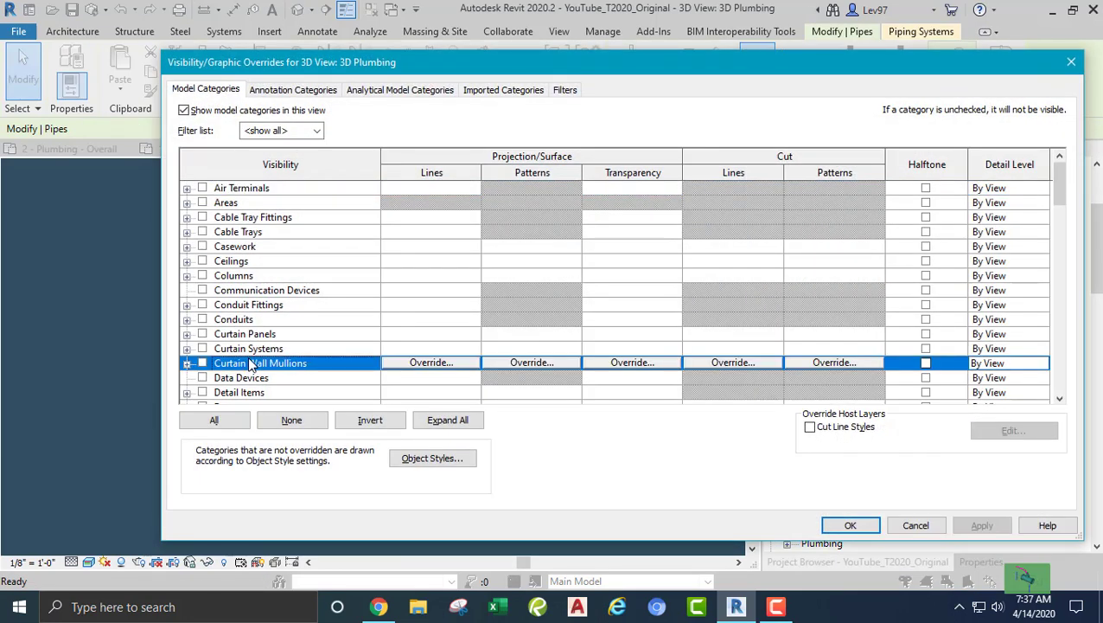
left_click(564, 89)
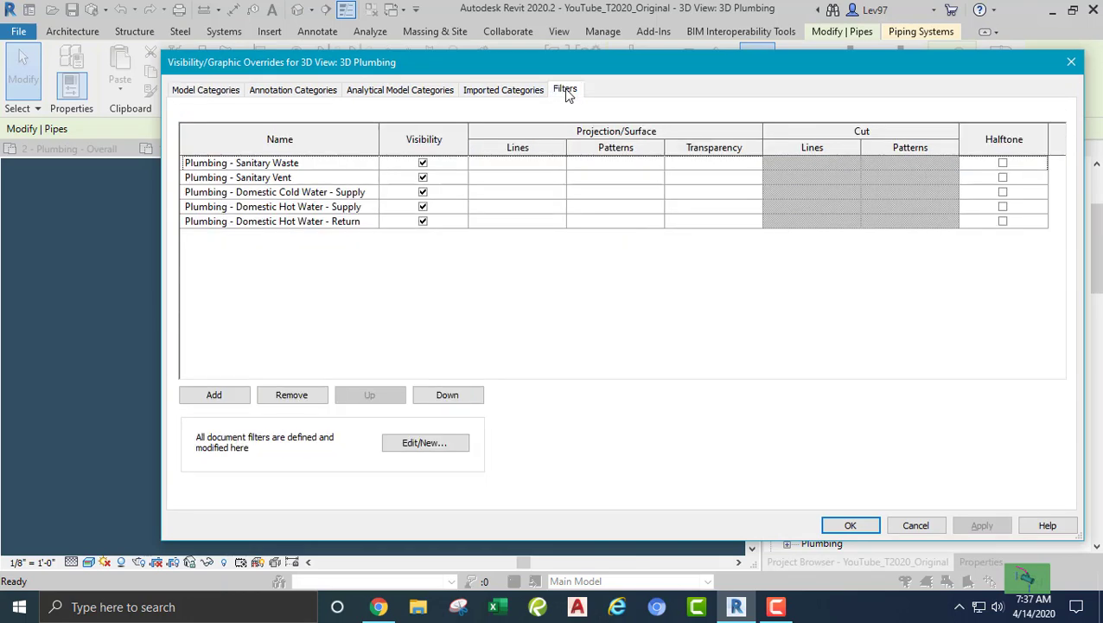
left_click(915, 525)
Turn on the Pipes, Pipe Accessories, Pipe Fittings, Pipe Insulations and Pipe Placeholders categories in the 3D Plumbing view's visibility/graphic overrides
key("v")
key("v")
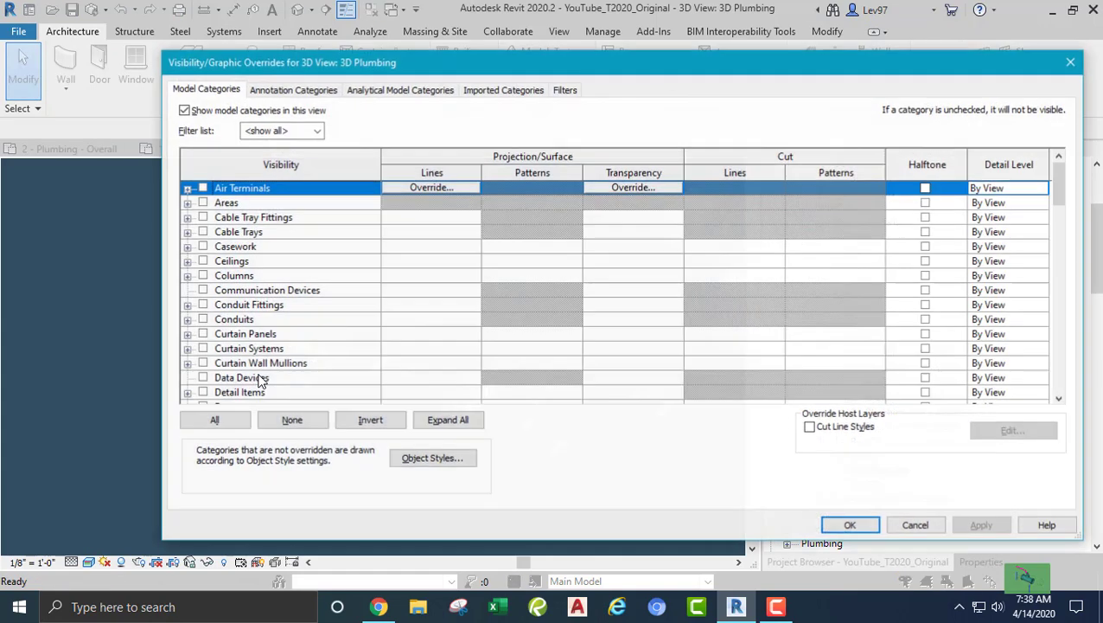
left_click(246, 364)
key("p")
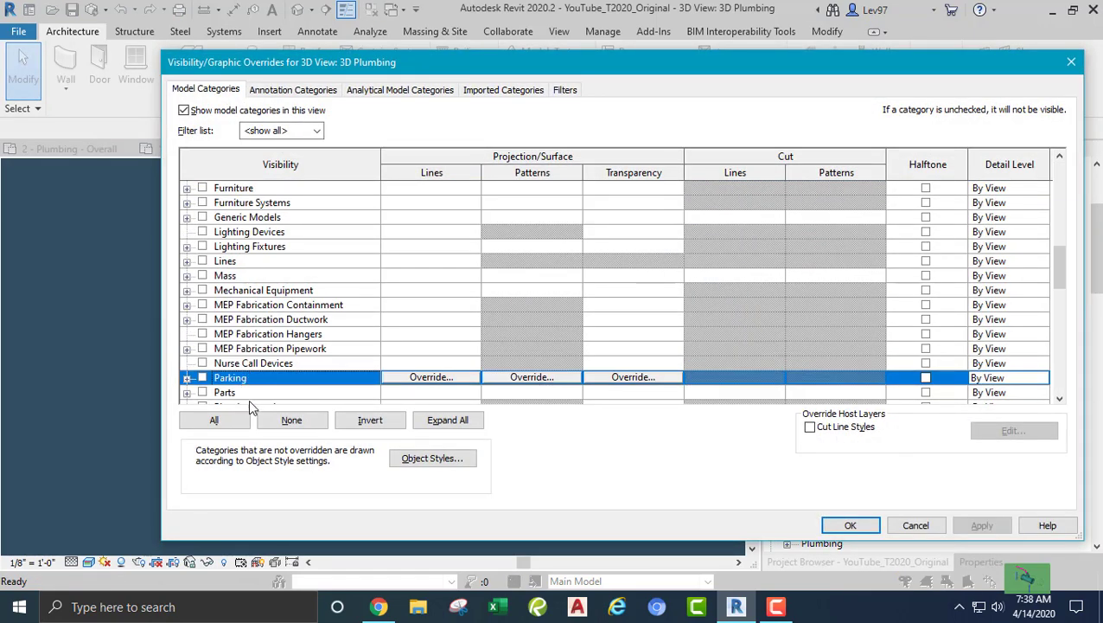
scroll(233, 380, "down", 4)
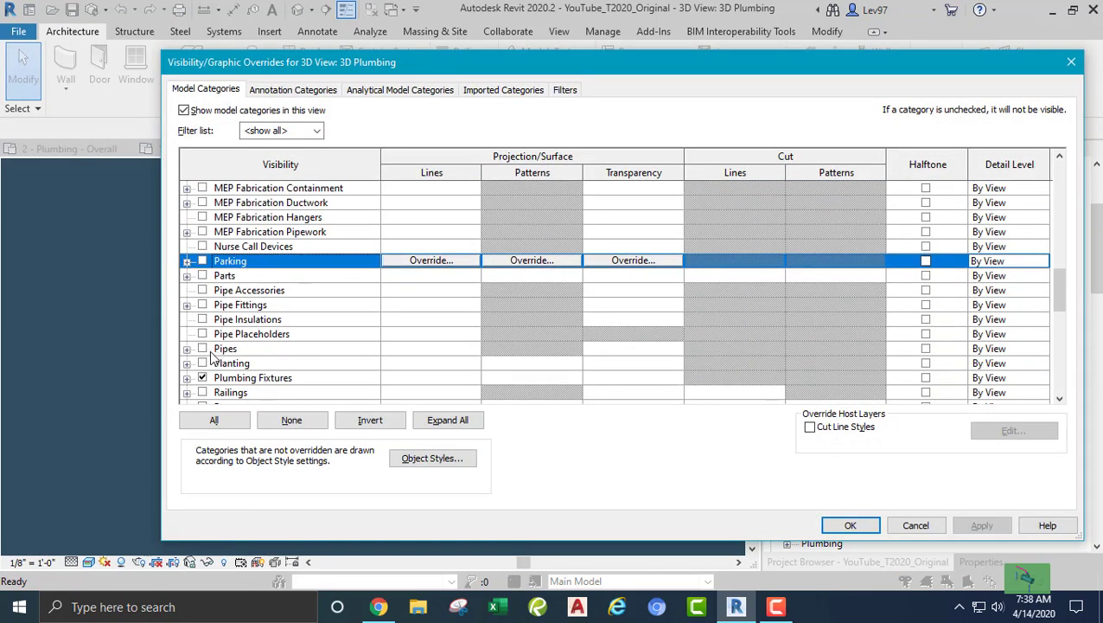
left_click(202, 348)
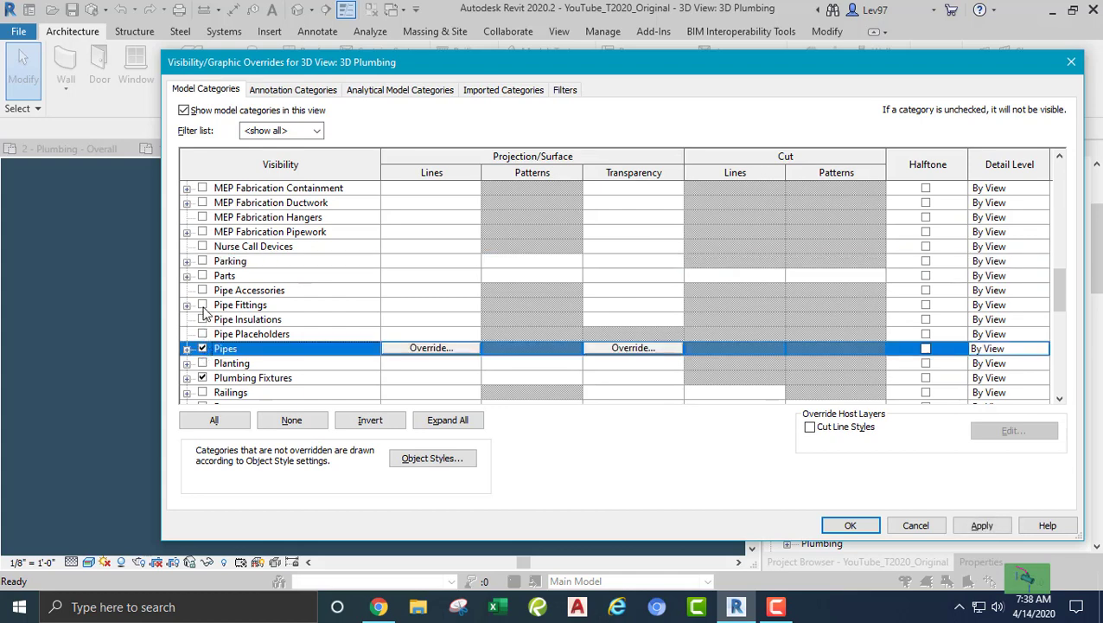
left_click(203, 290)
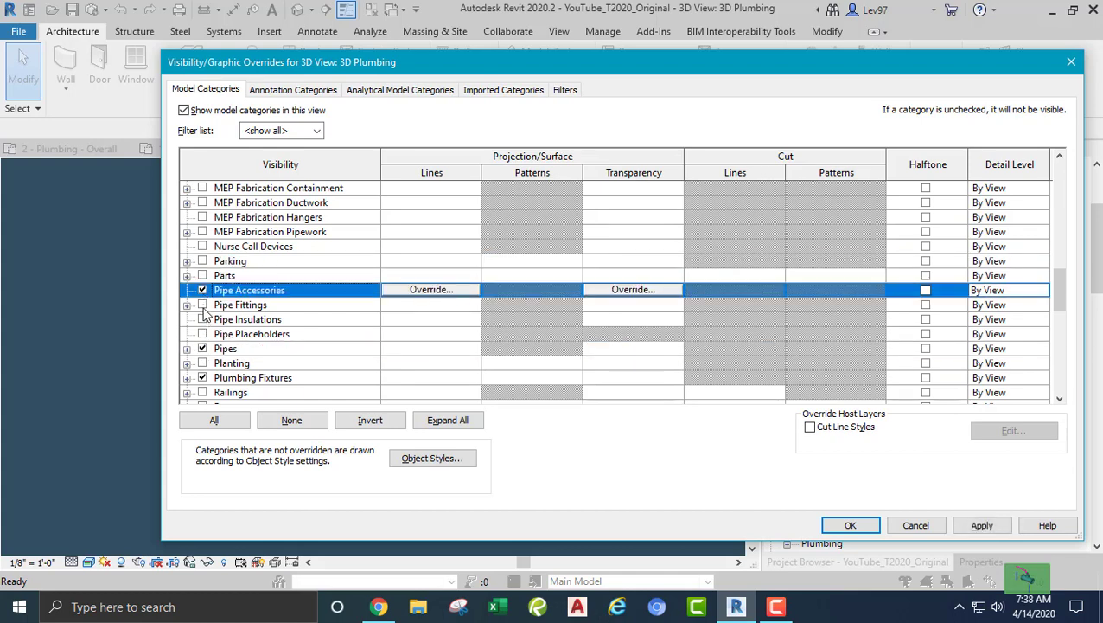
left_click(202, 305)
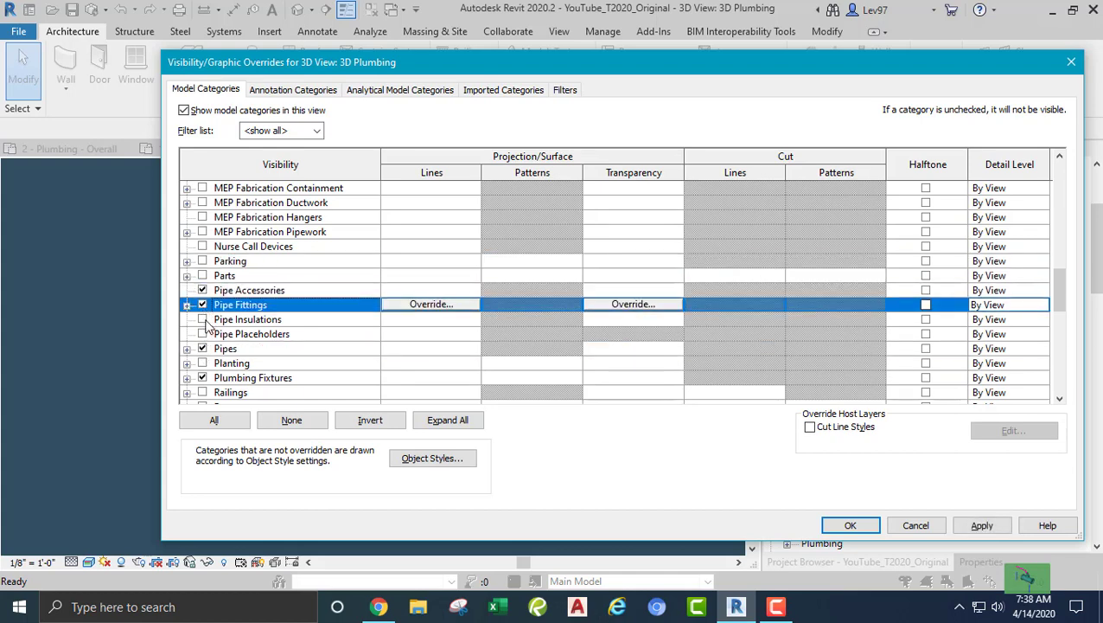
left_click(202, 319)
left_click(203, 333)
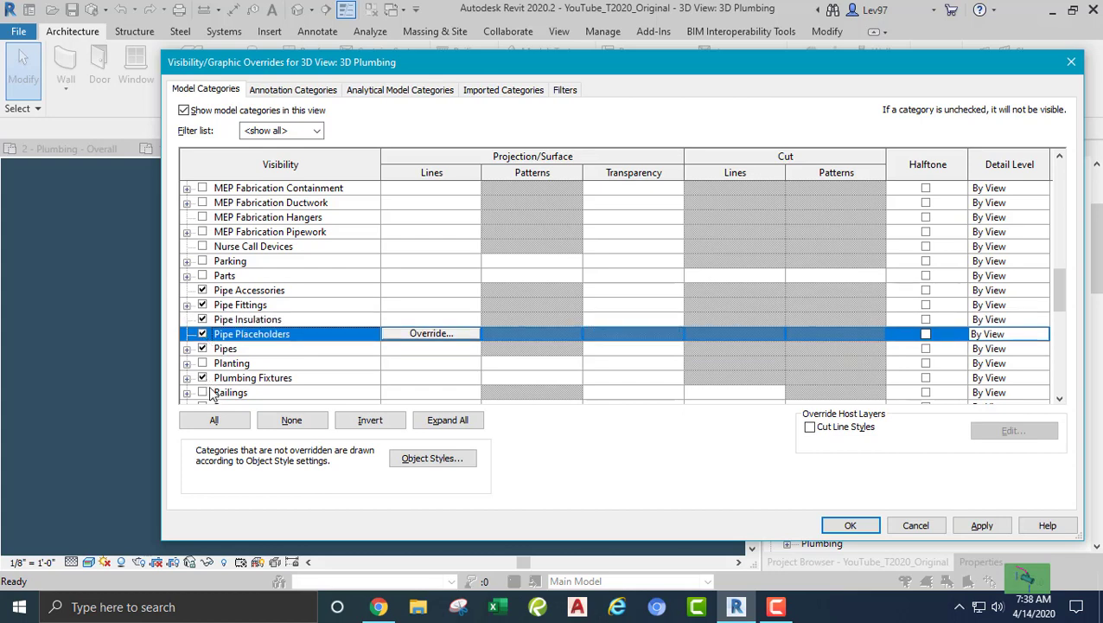
left_click(850, 525)
Select the entire connected waste pipe branch serving the three orange lavatories in the 3D view
scroll(320, 355, "up", 10)
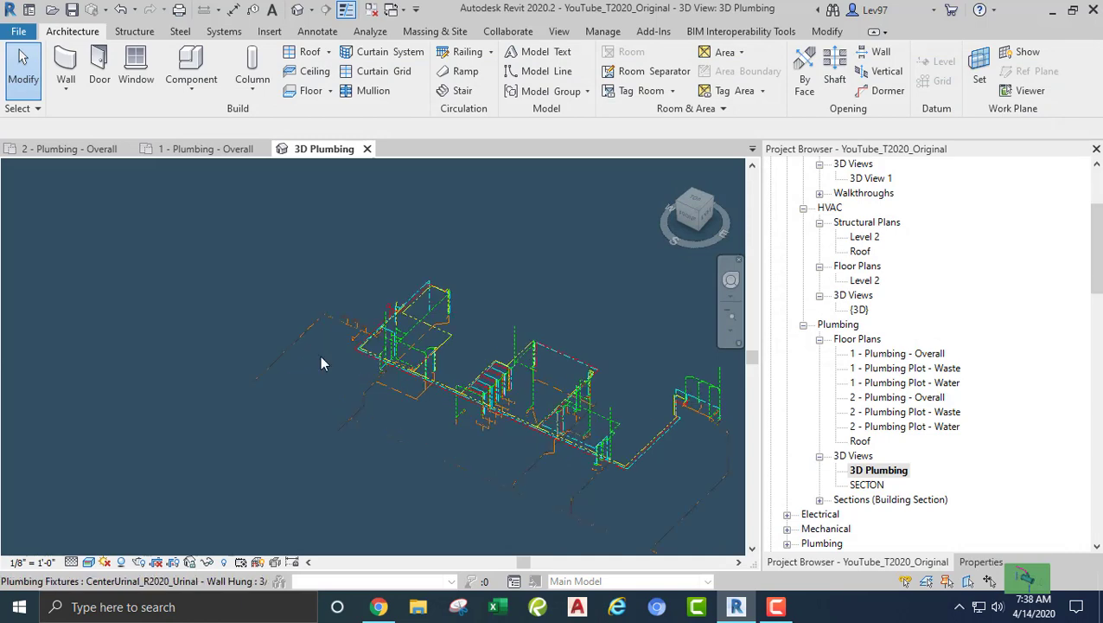
middle_click_drag(396, 327, 364, 381)
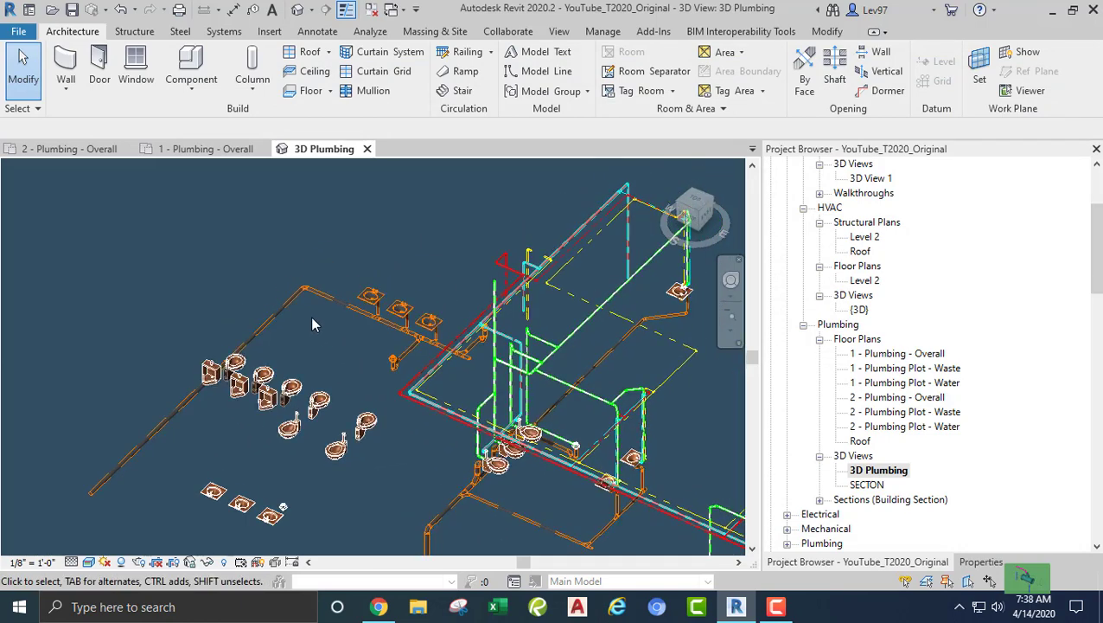
left_click(303, 291)
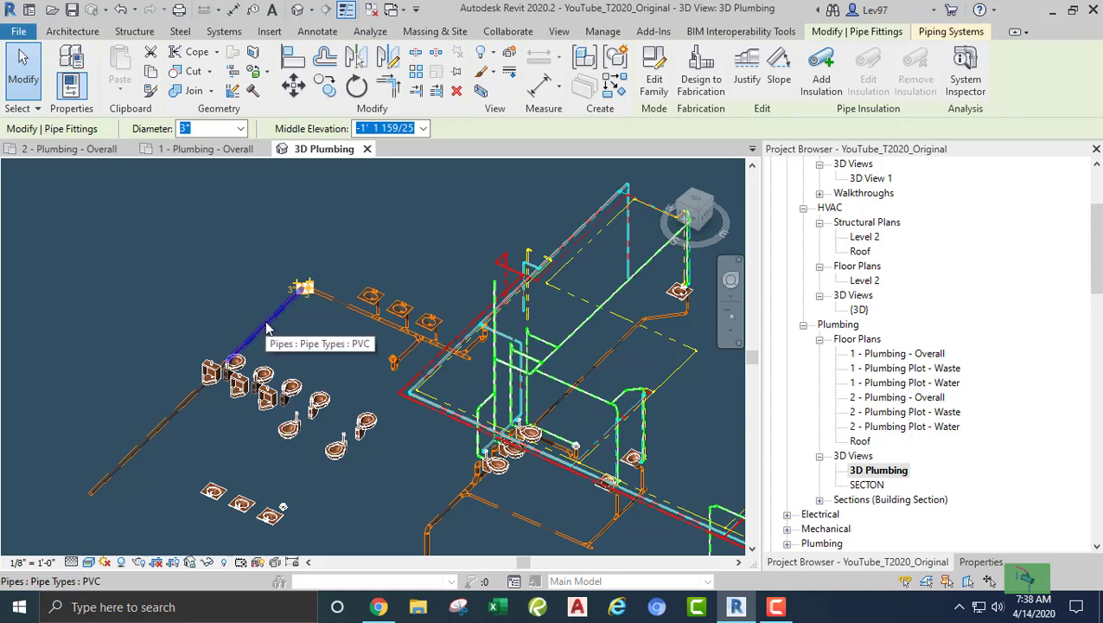
key("Tab")
key("Tab")
key("Tab")
key("Tab")
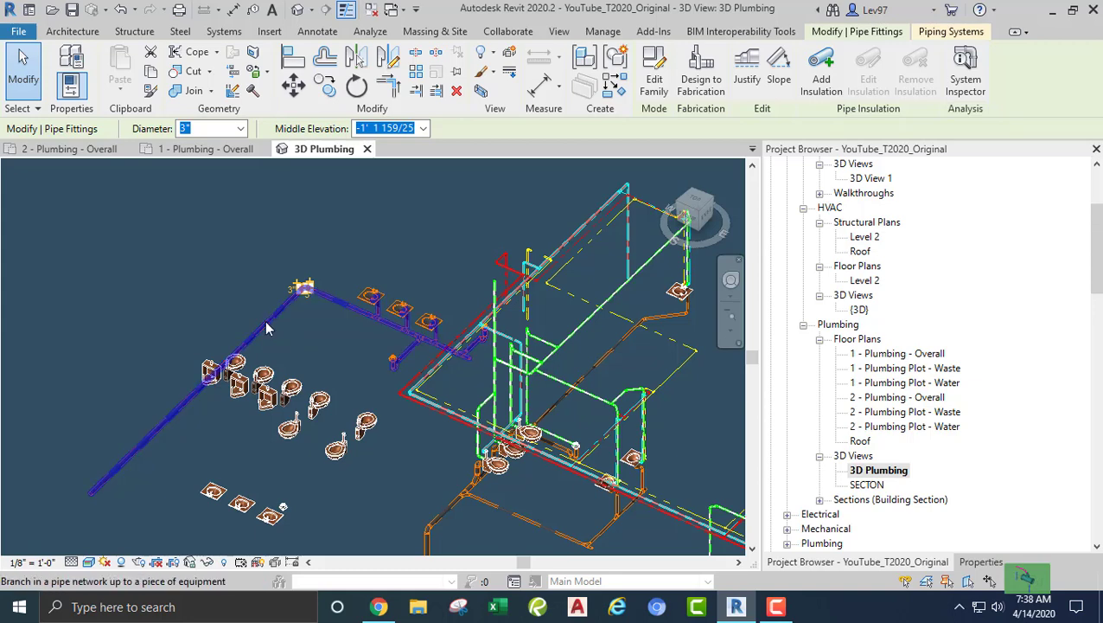
left_click(266, 328)
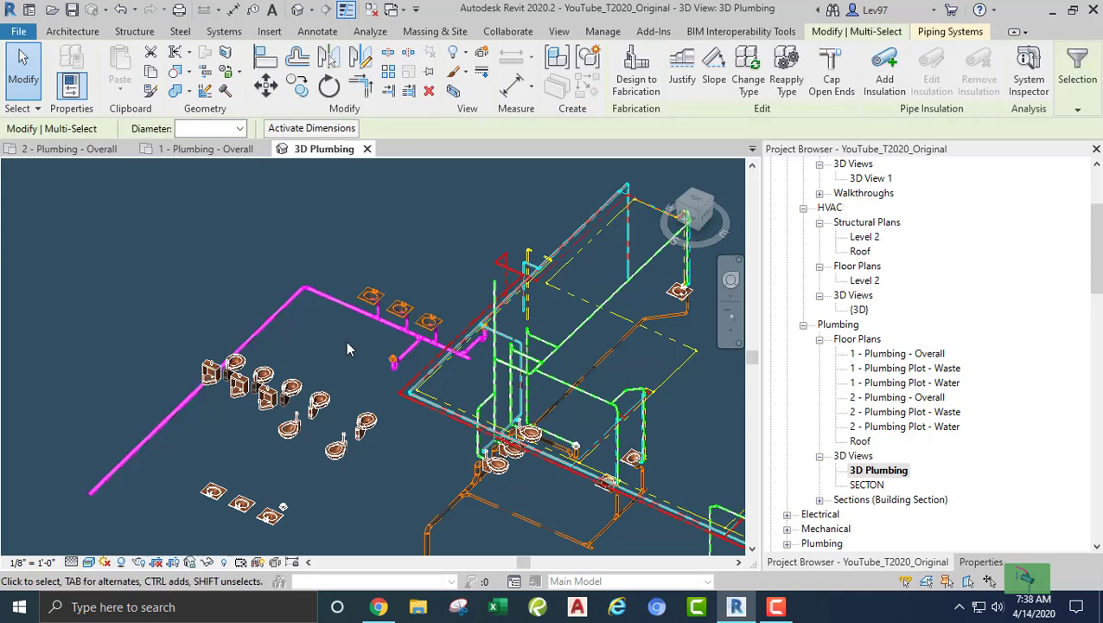
Open the 1 - Plumbing - Overall plan, clear the selection and set the visual style to Wireframe
left_click(197, 154)
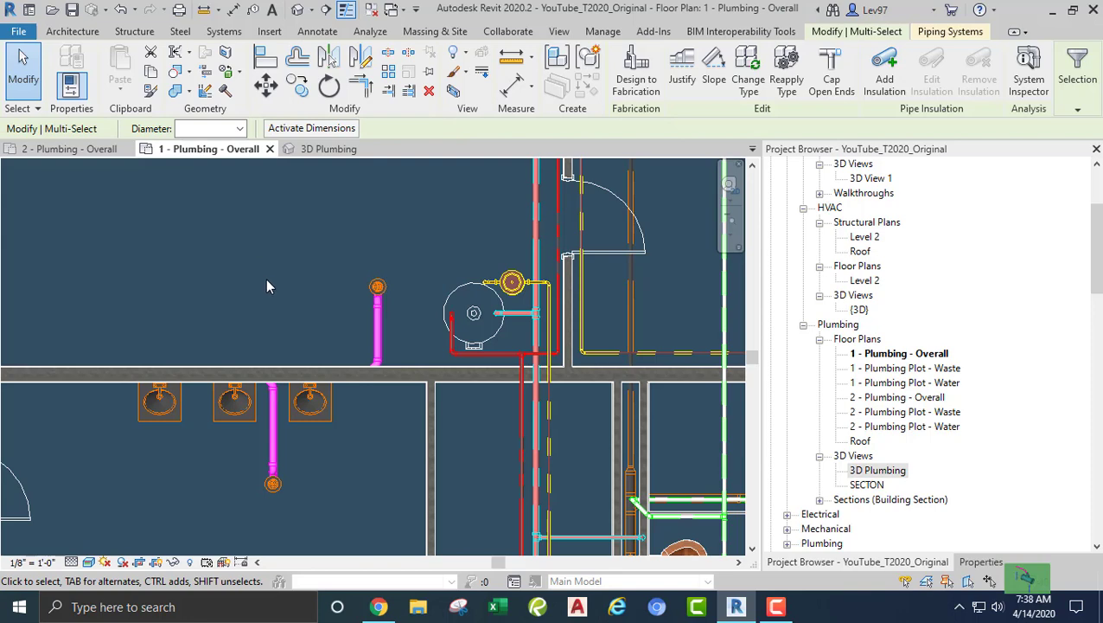
left_click(259, 307)
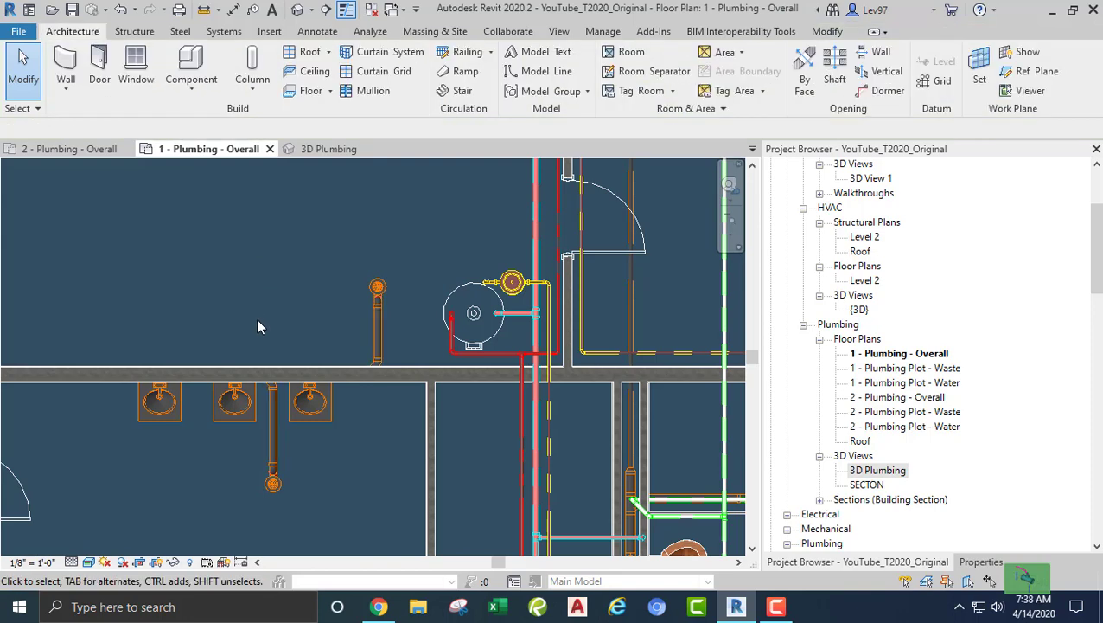
left_click(90, 562)
left_click(116, 466)
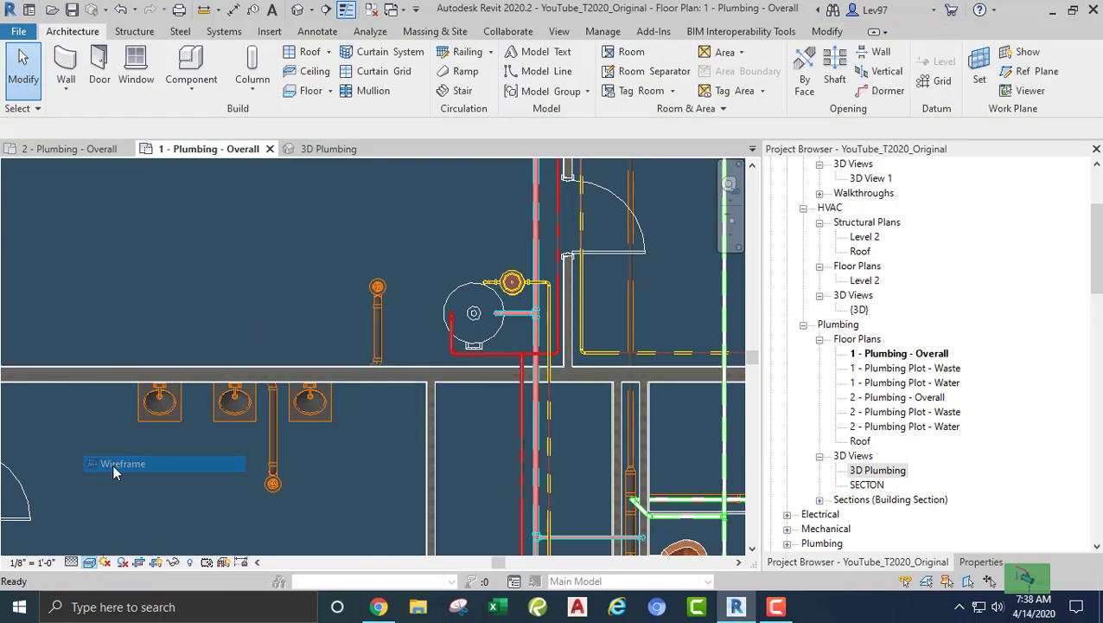
Delete the whole connected waste pipe network serving the three lavatories and two floor drains below the mechanical room
scroll(302, 408, "down", 2)
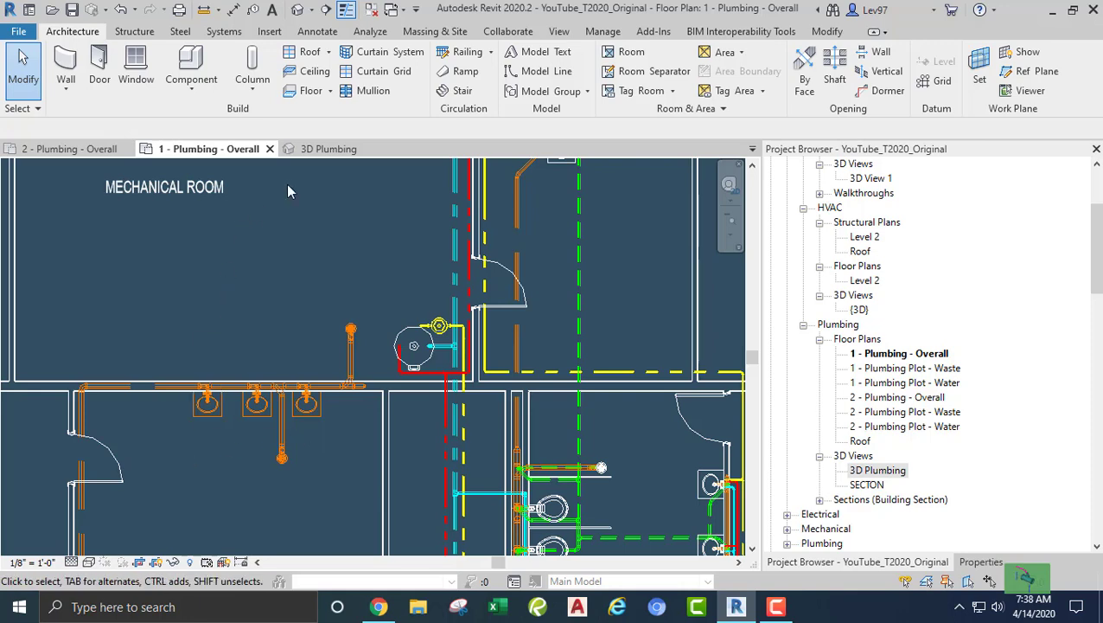
middle_click_drag(175, 465, 224, 455)
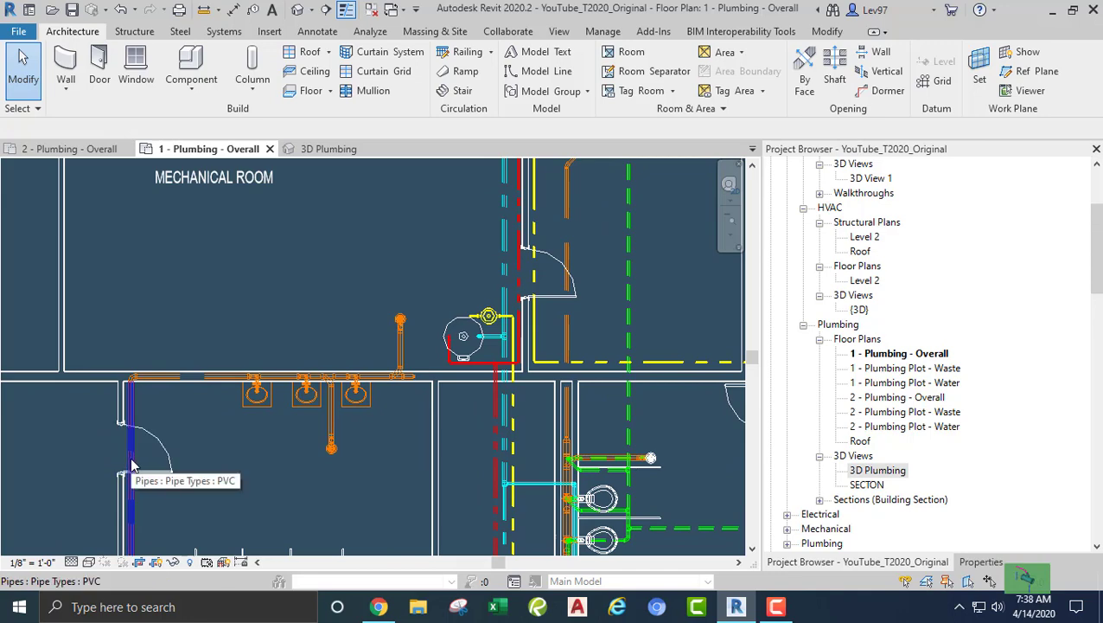
key("Tab")
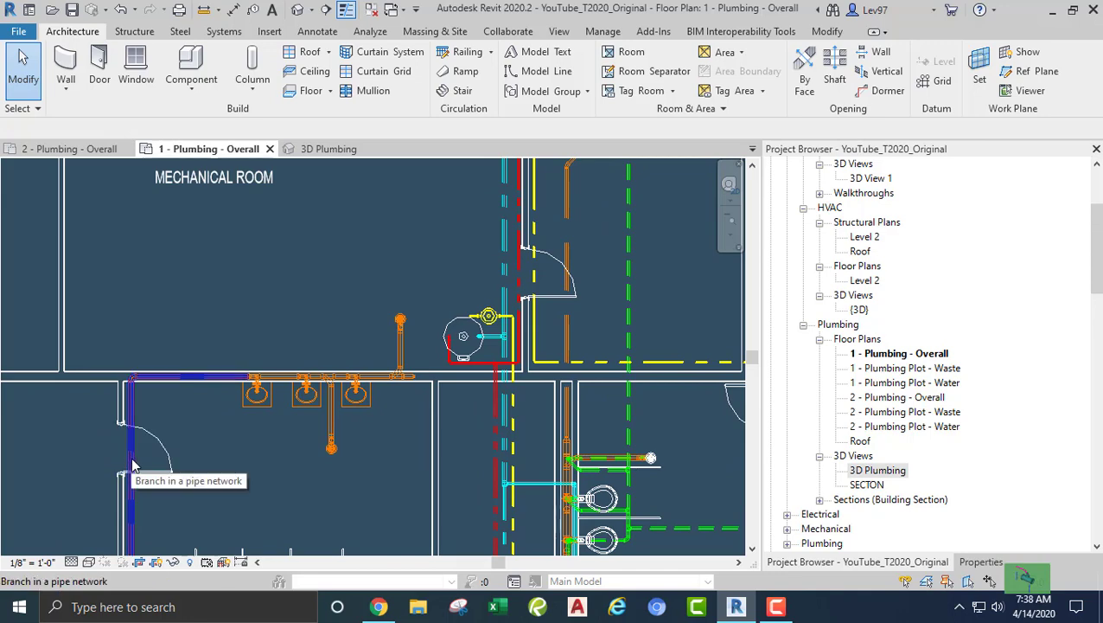
key("Tab")
left_click(134, 465)
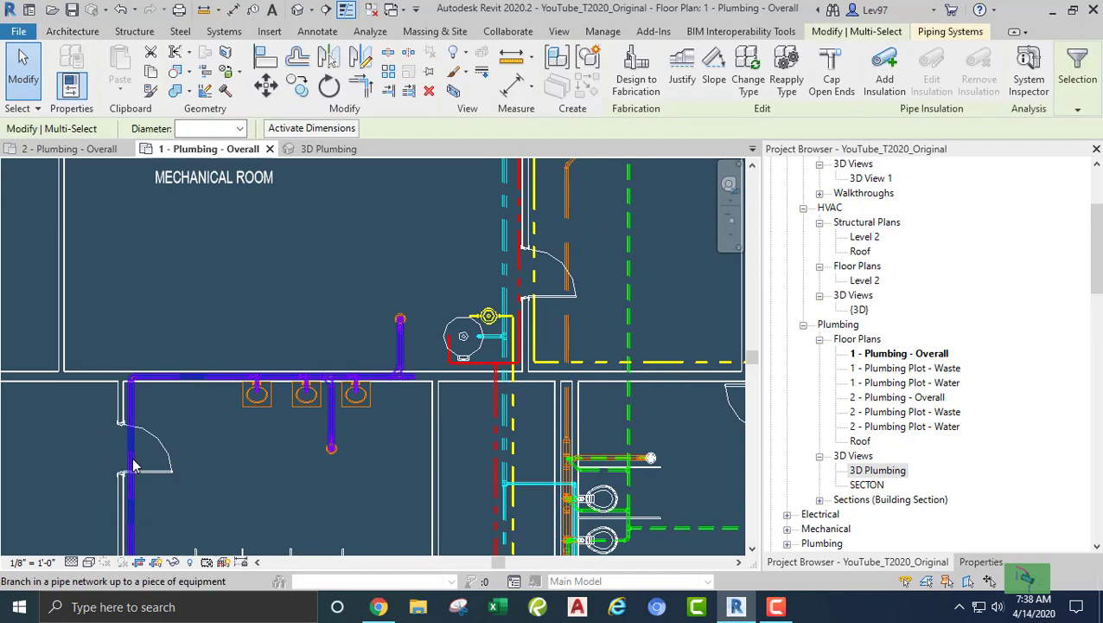
key("Delete")
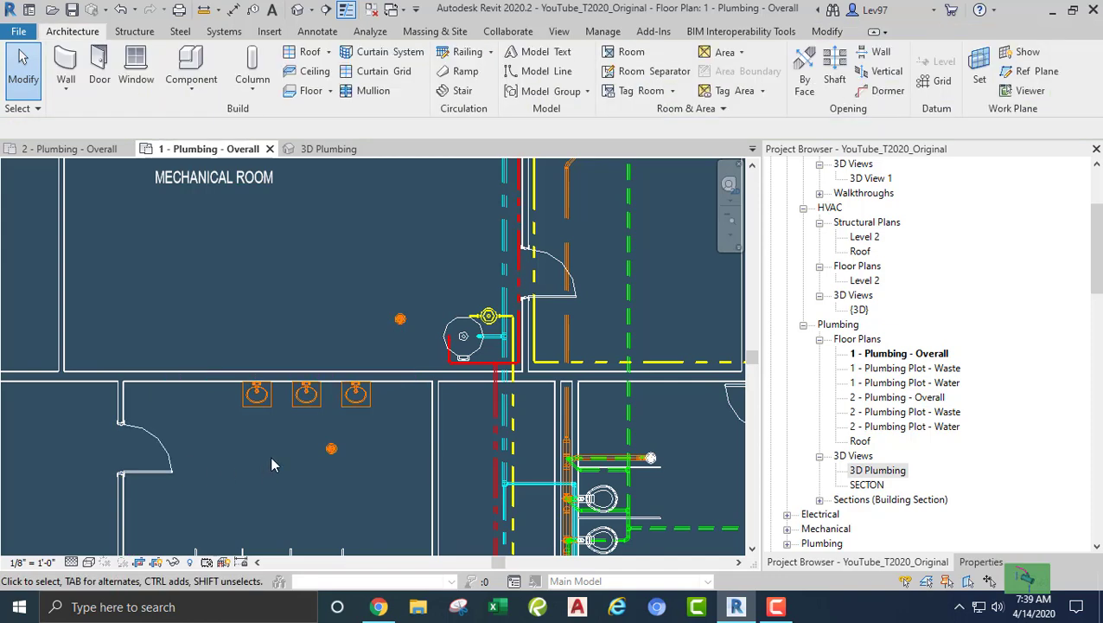
Examine the fixture layout of the two restrooms below the mechanical room in the 1 - Plumbing - Overall plan
scroll(271, 465, "down", 1)
scroll(270, 462, "up", 1)
scroll(270, 463, "down", 2)
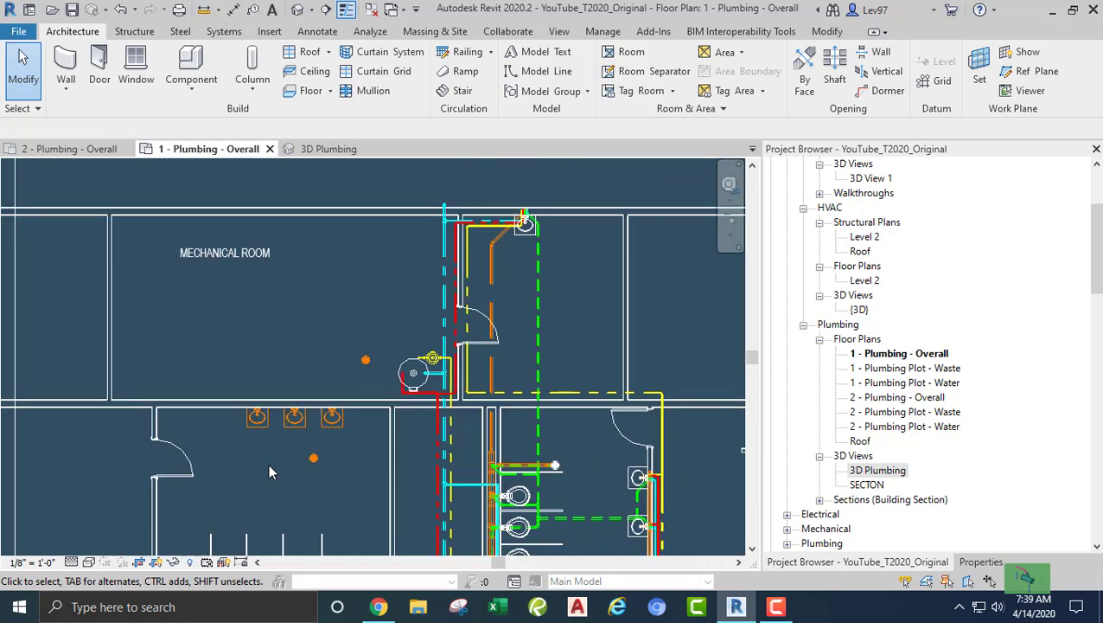
scroll(263, 458, "down", 1)
middle_click_drag(267, 486, 323, 332)
middle_click_drag(318, 490, 321, 448)
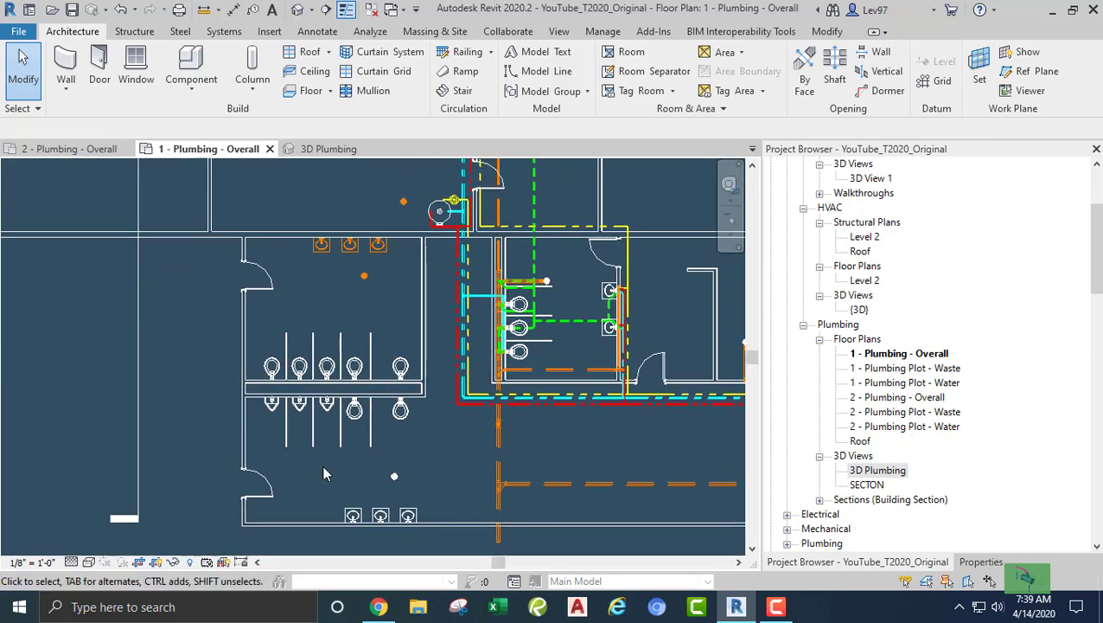
middle_click_drag(372, 384, 381, 460)
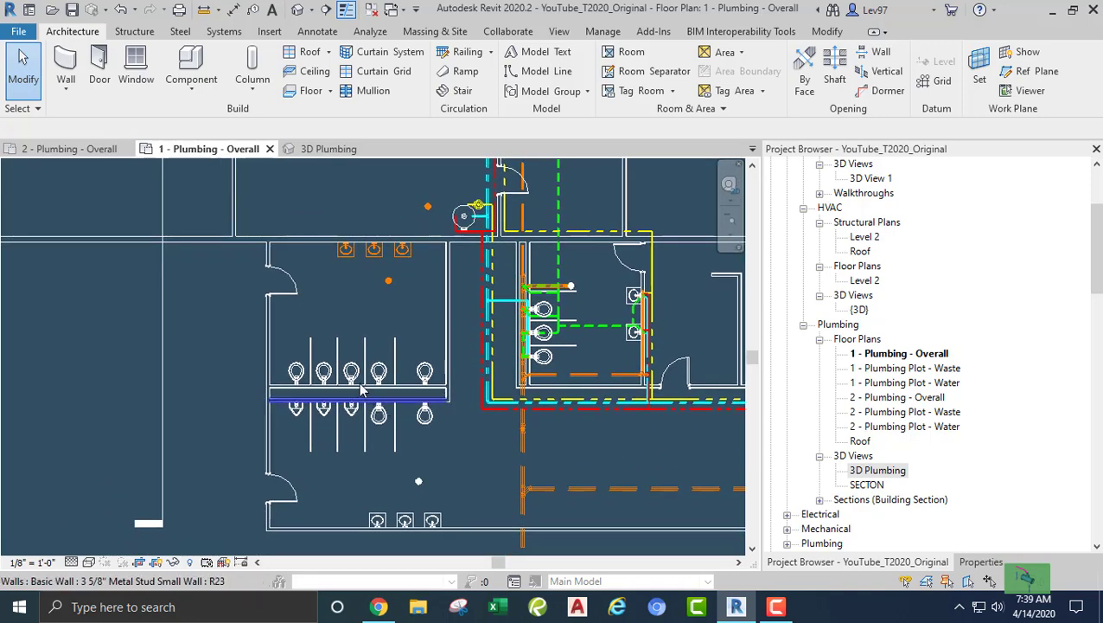
middle_click_drag(349, 348, 346, 420)
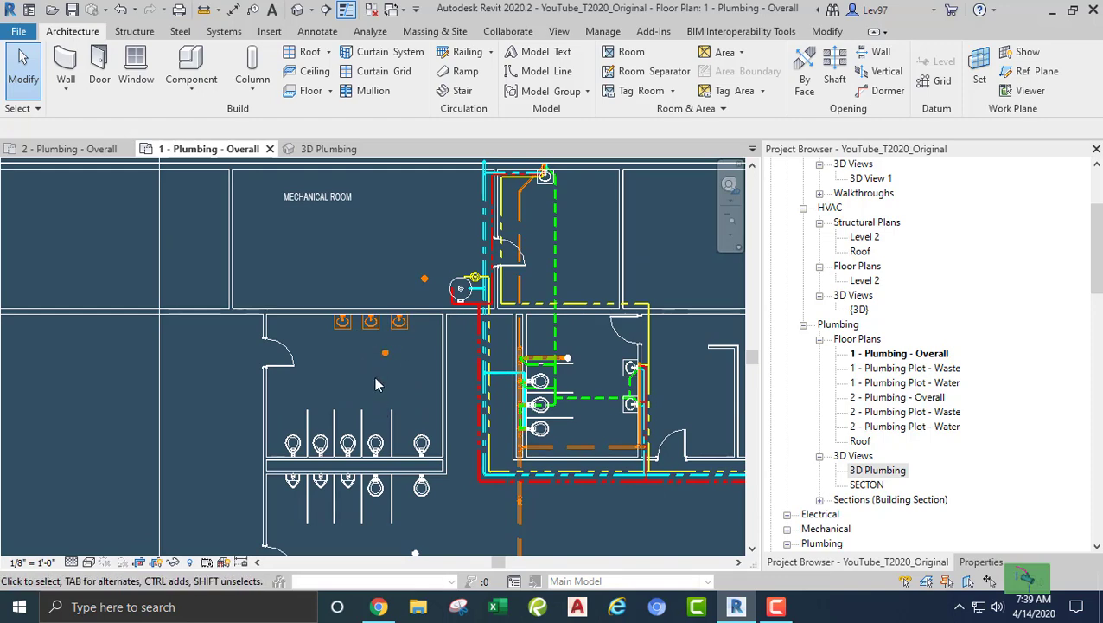
middle_click_drag(374, 376, 381, 449)
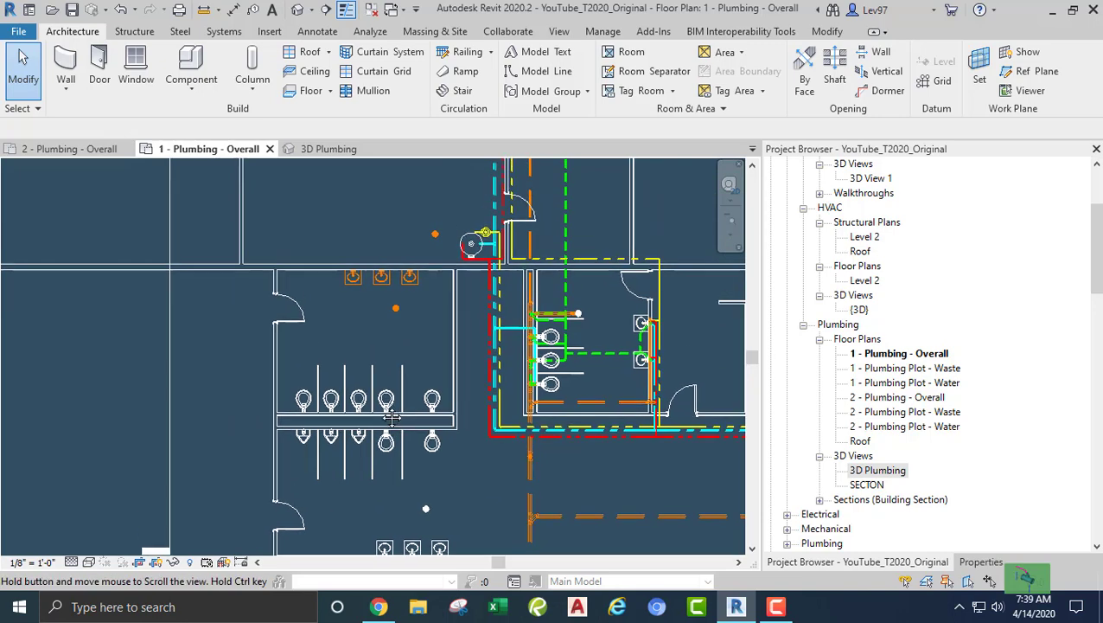
middle_click_drag(367, 363, 368, 422)
scroll(366, 407, "down", 3)
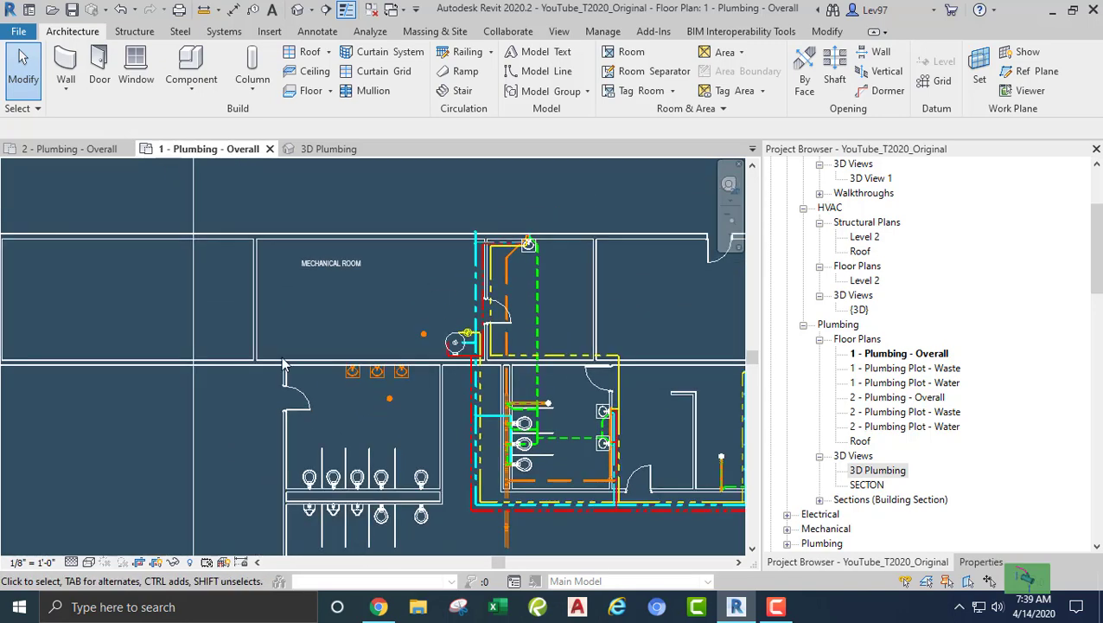
middle_click_drag(200, 320, 197, 401)
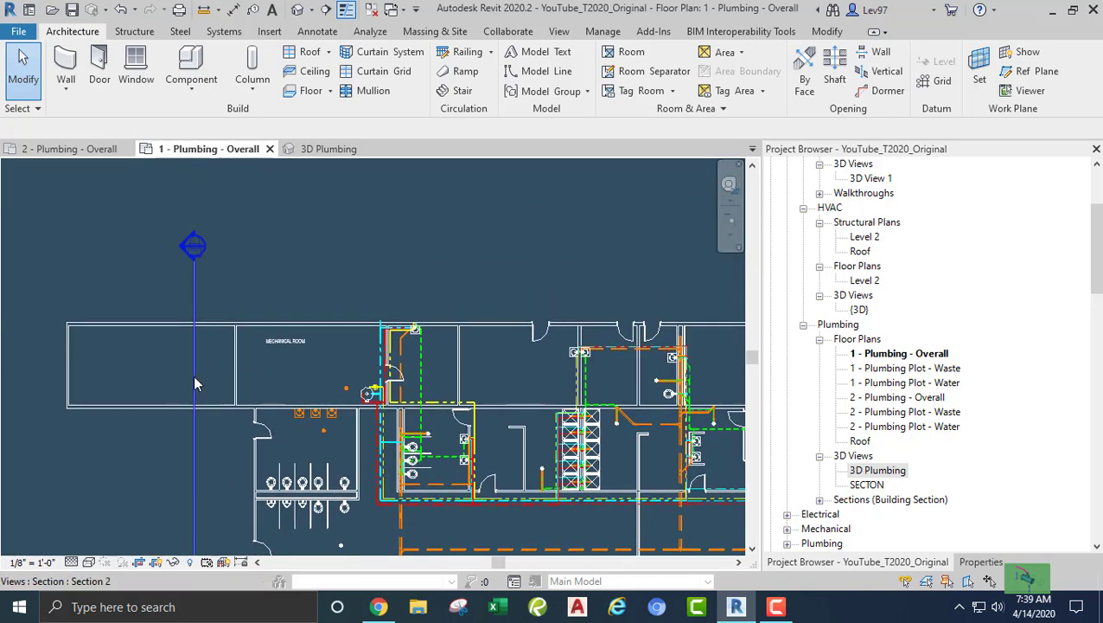
Move the Section 2 line so it cuts through the lavatory nearest the water heater, below the mechanical room
left_click(192, 375)
scroll(324, 434, "up", 3)
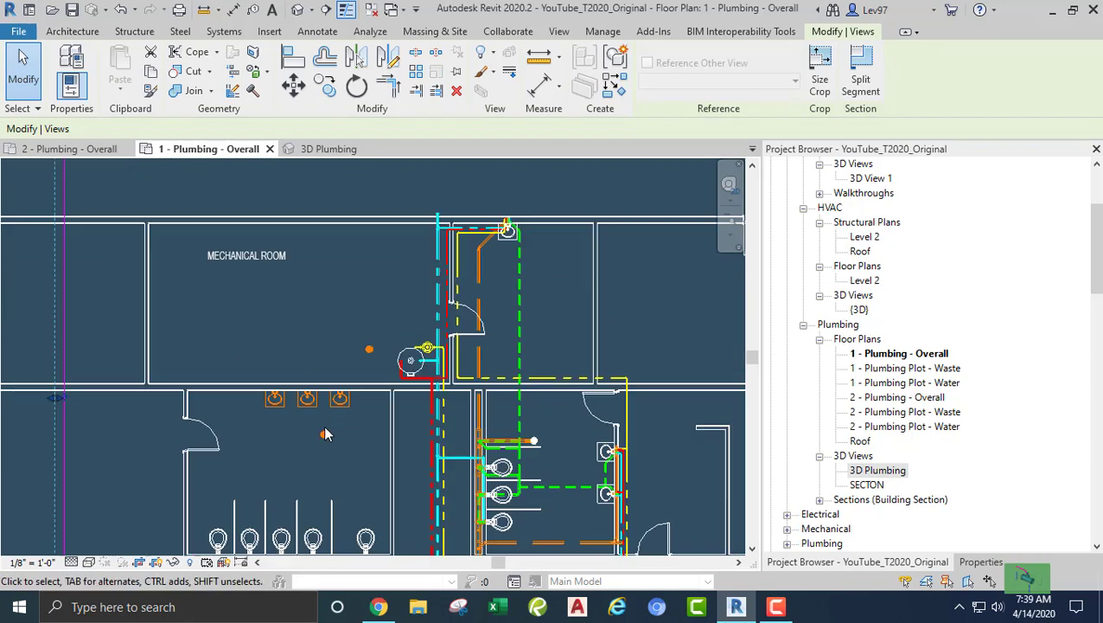
middle_click_drag(288, 356, 303, 363)
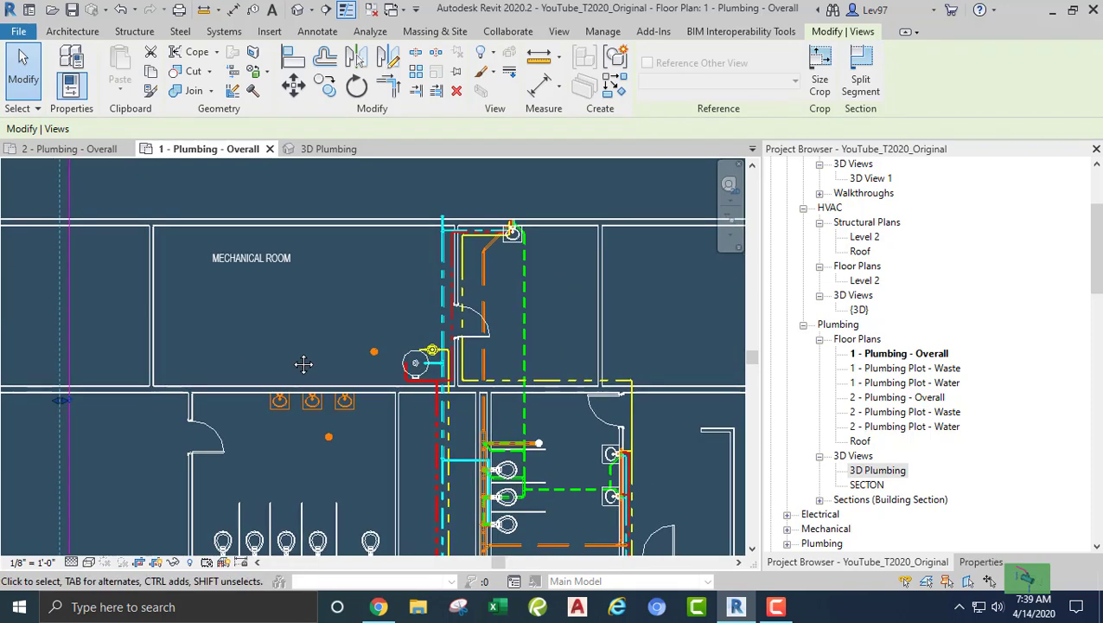
scroll(426, 385, "up", 2)
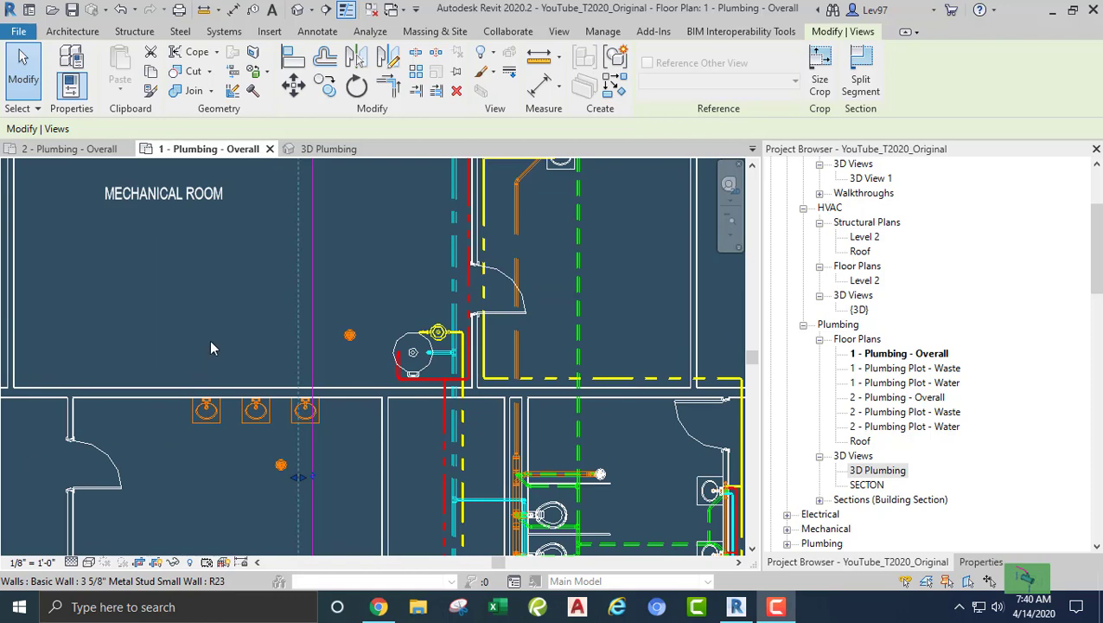
middle_click_drag(211, 341, 220, 372)
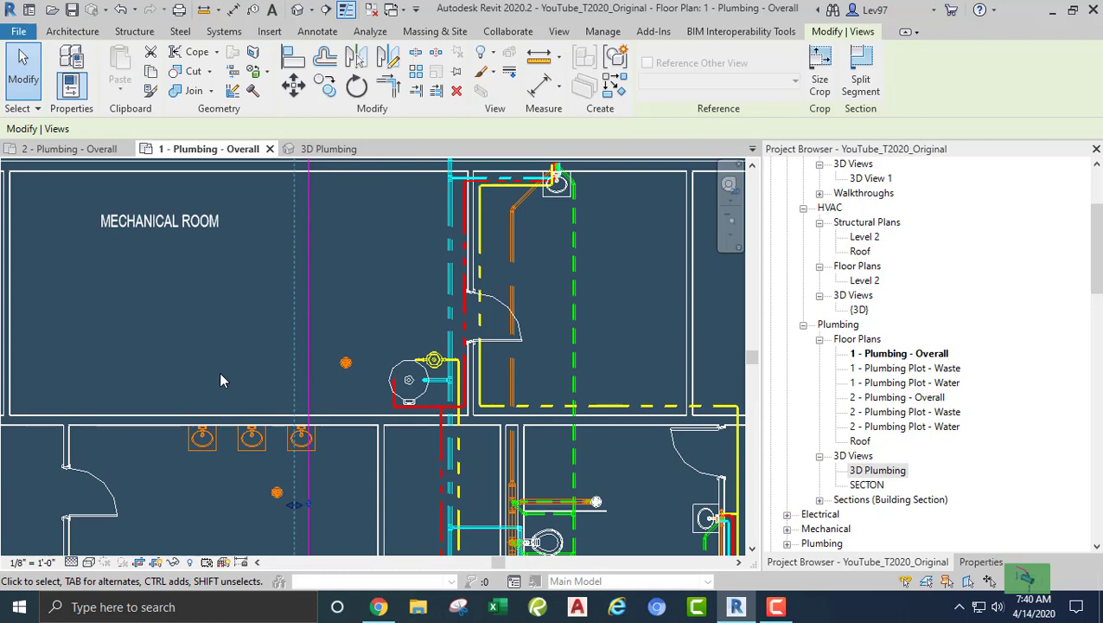
scroll(212, 363, "up", 1)
scroll(283, 385, "up", 1)
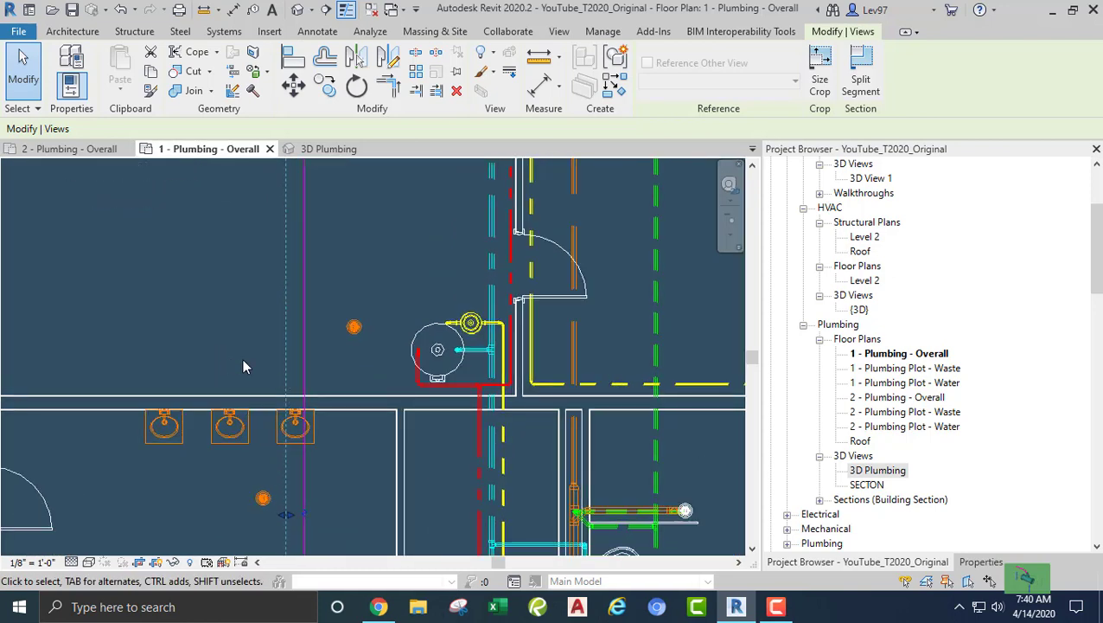
middle_click_drag(255, 372, 270, 336)
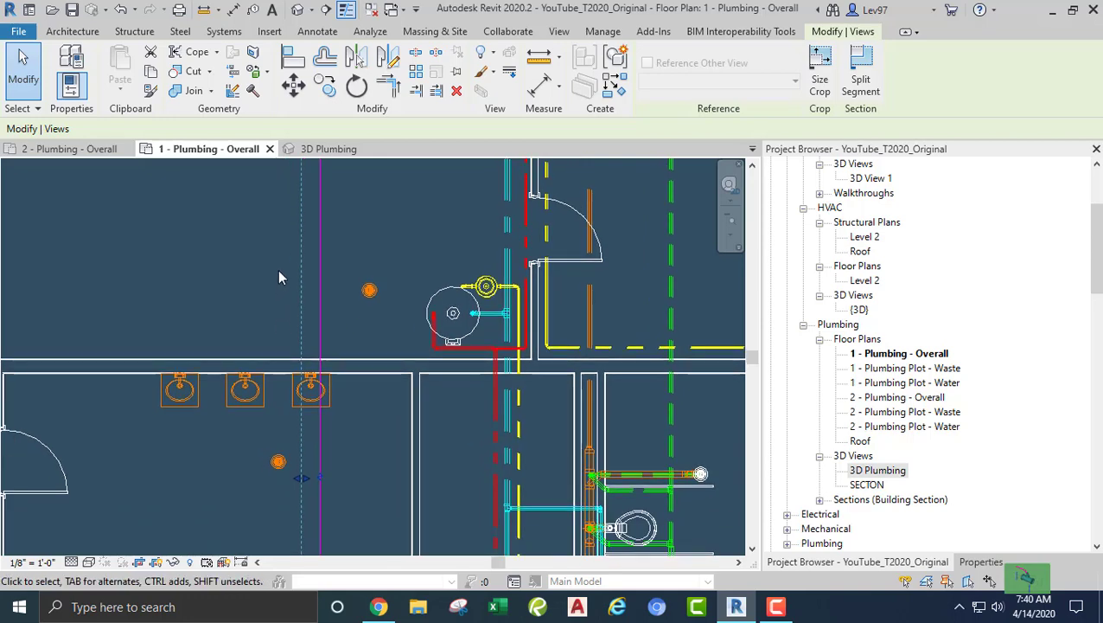
Open the Section 2 view from its section line and find the lavatory on the Level 1 wall
left_click(319, 296)
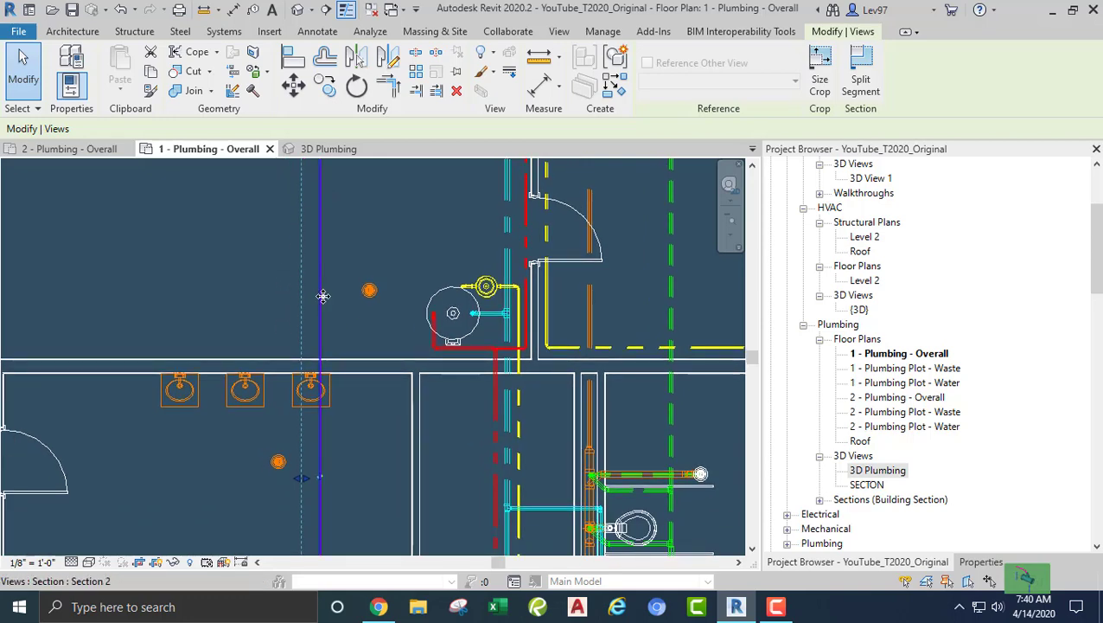
right_click(321, 296)
left_click(370, 262)
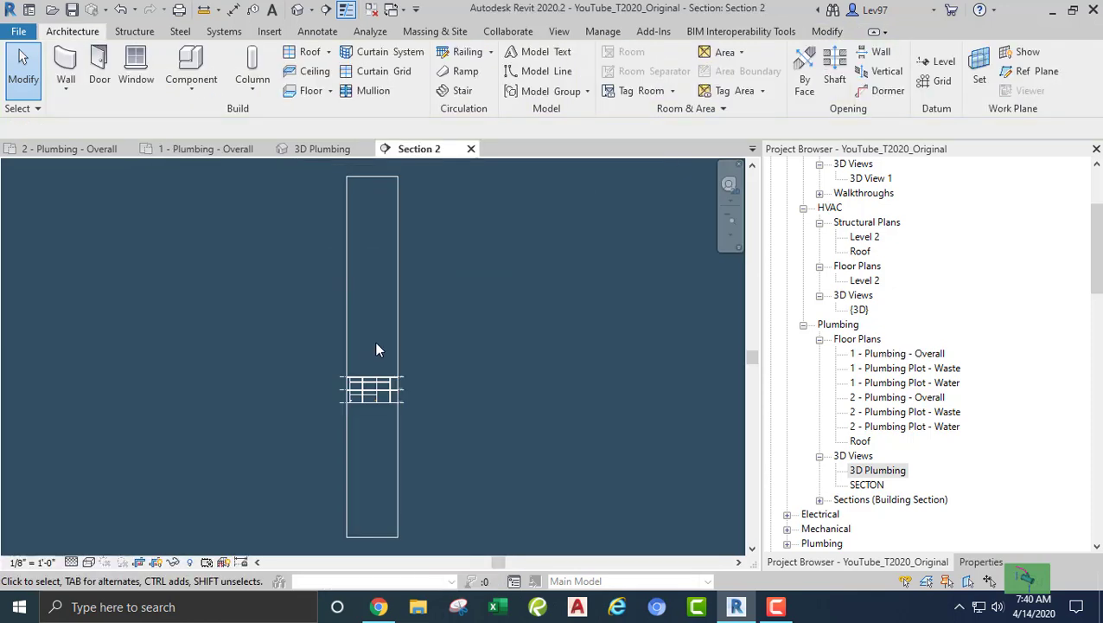
scroll(462, 354, "up", 10)
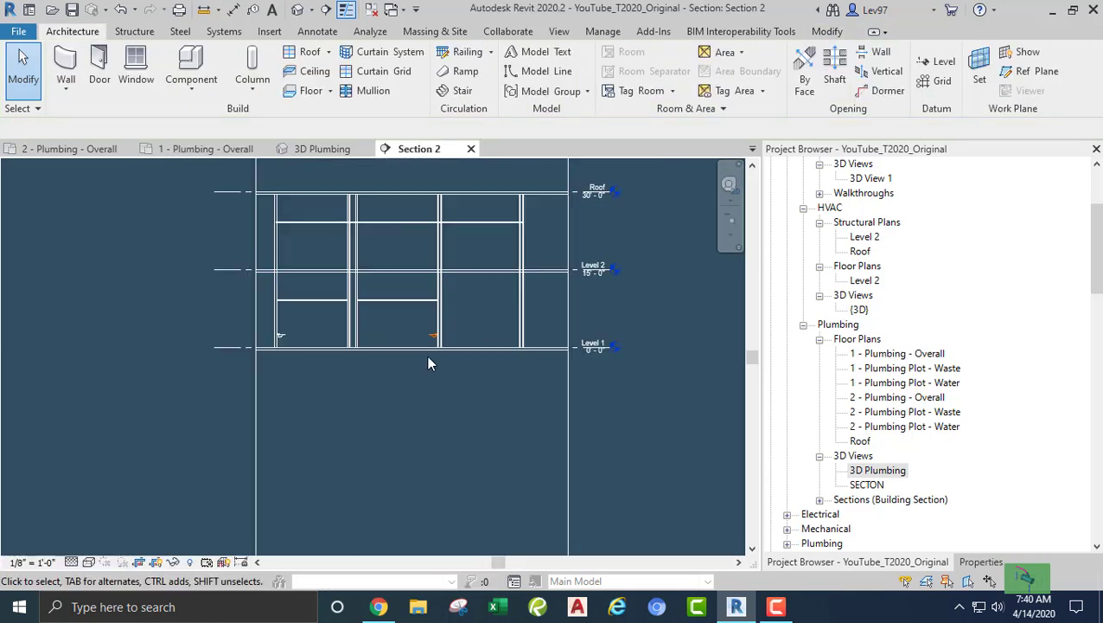
scroll(448, 328, "up", 6)
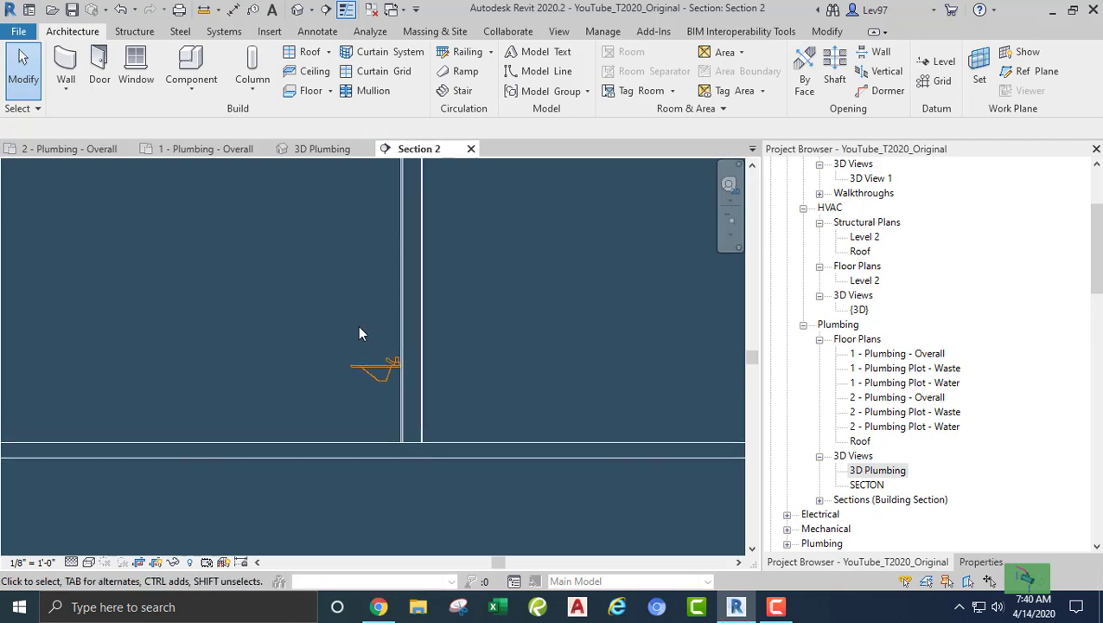
Draw a 1 1/2" PVC waste pipe from the lavatory's drain outlet down to elevation 1' 3 9/16" and horizontally into the middle of the wall
left_click(360, 372)
scroll(369, 393, "up", 5)
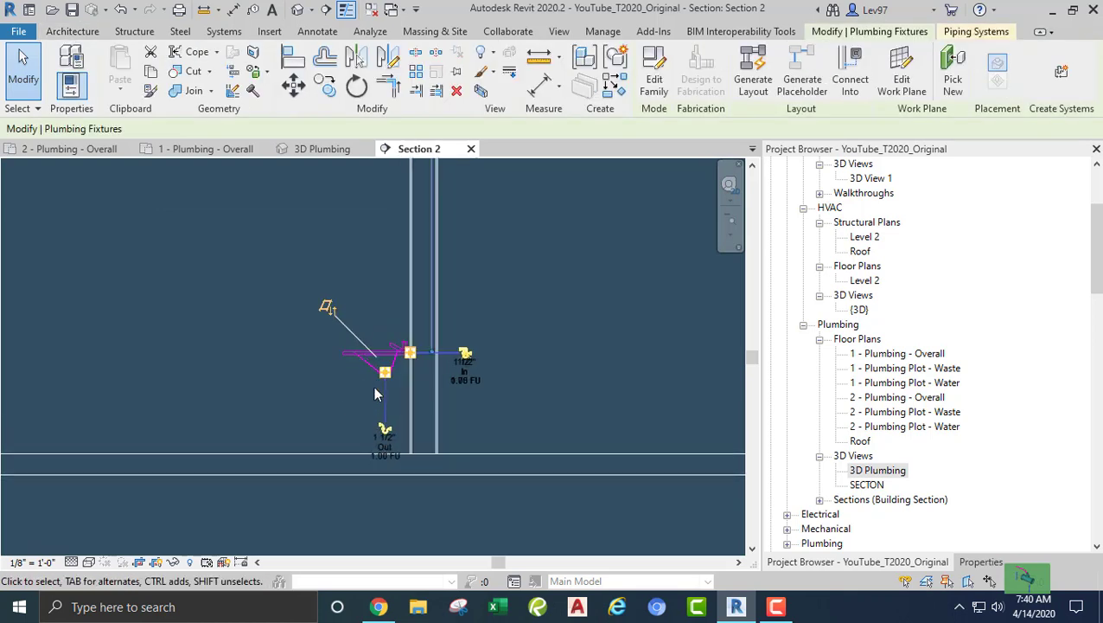
middle_click_drag(381, 444, 383, 326)
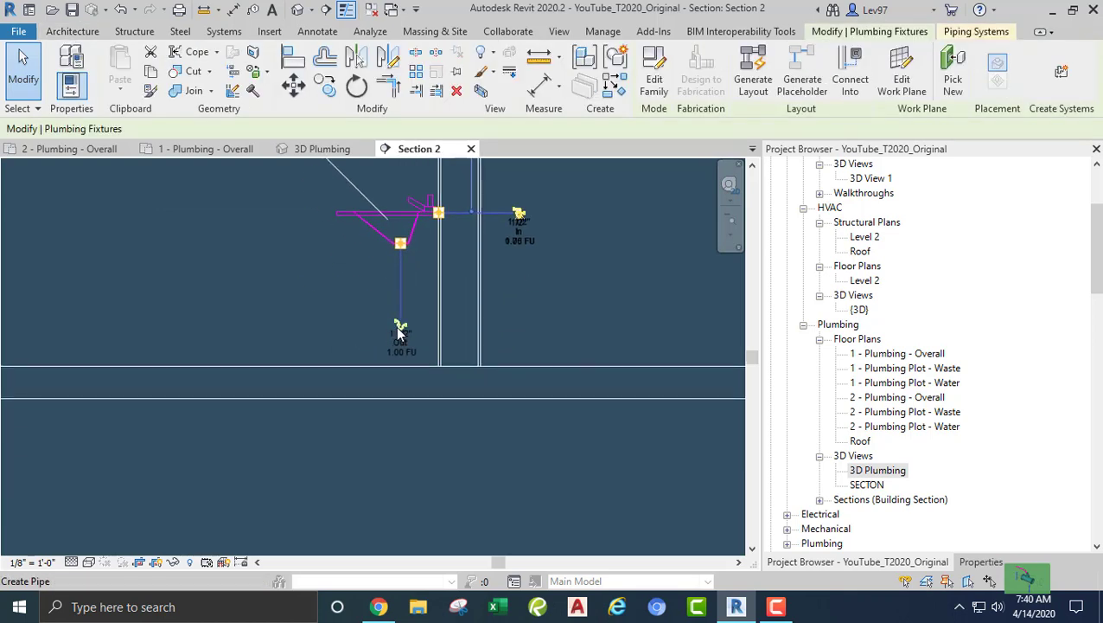
left_click(398, 330)
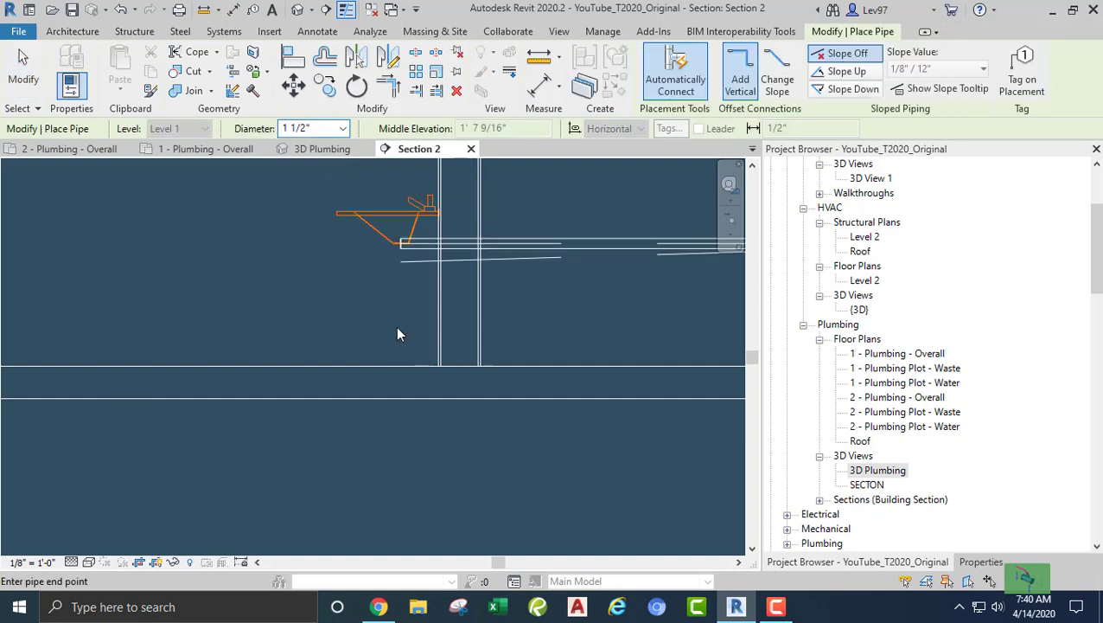
left_click(980, 562)
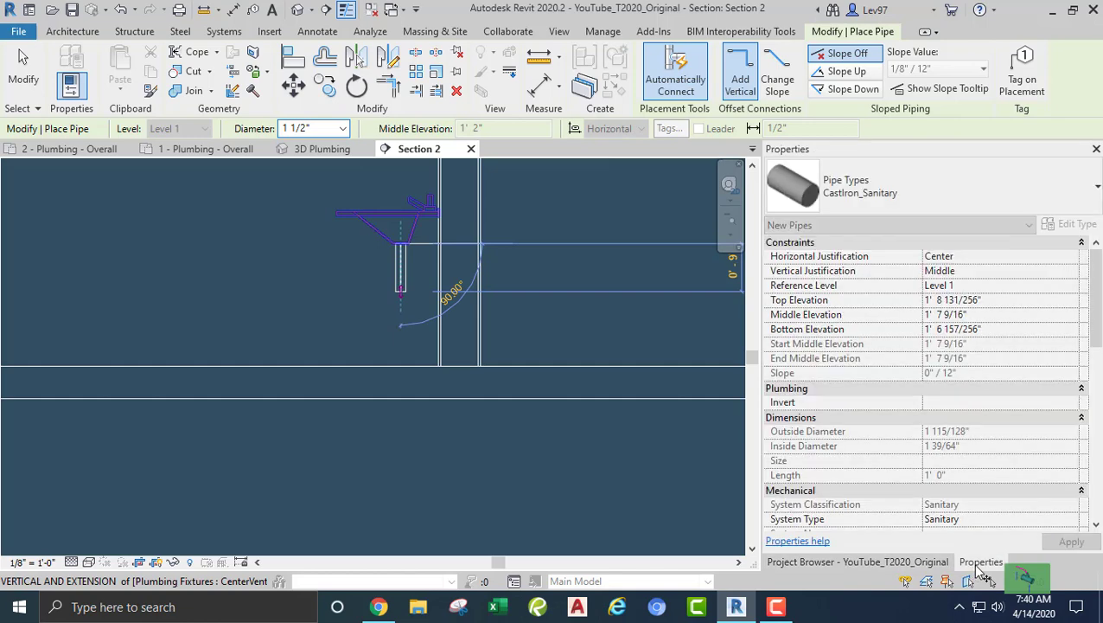
left_click(931, 192)
left_click(826, 366)
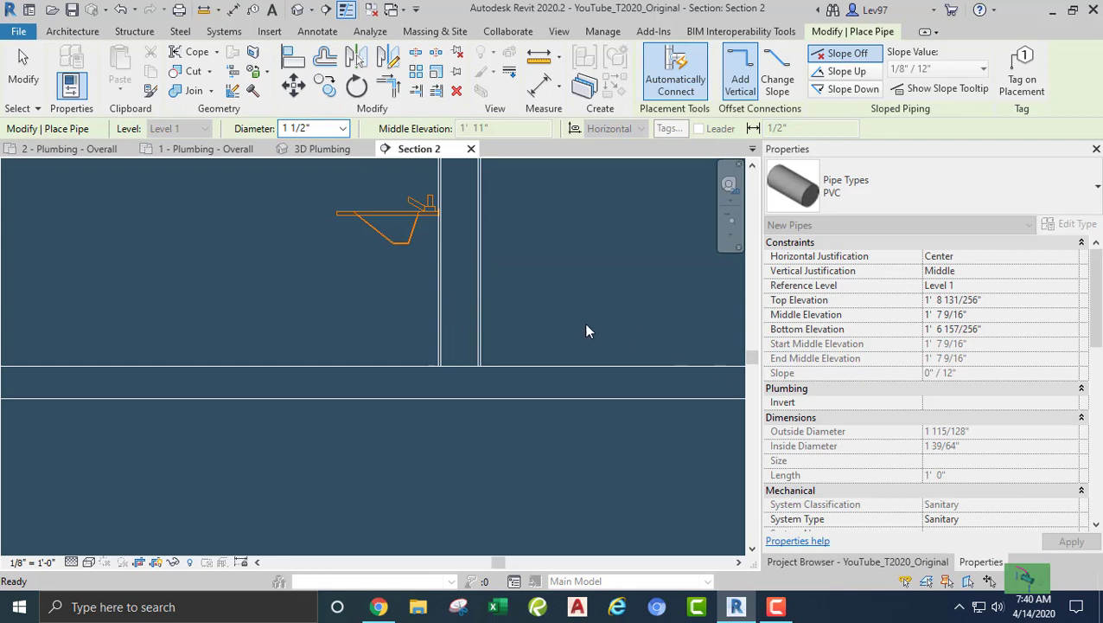
left_click(396, 259)
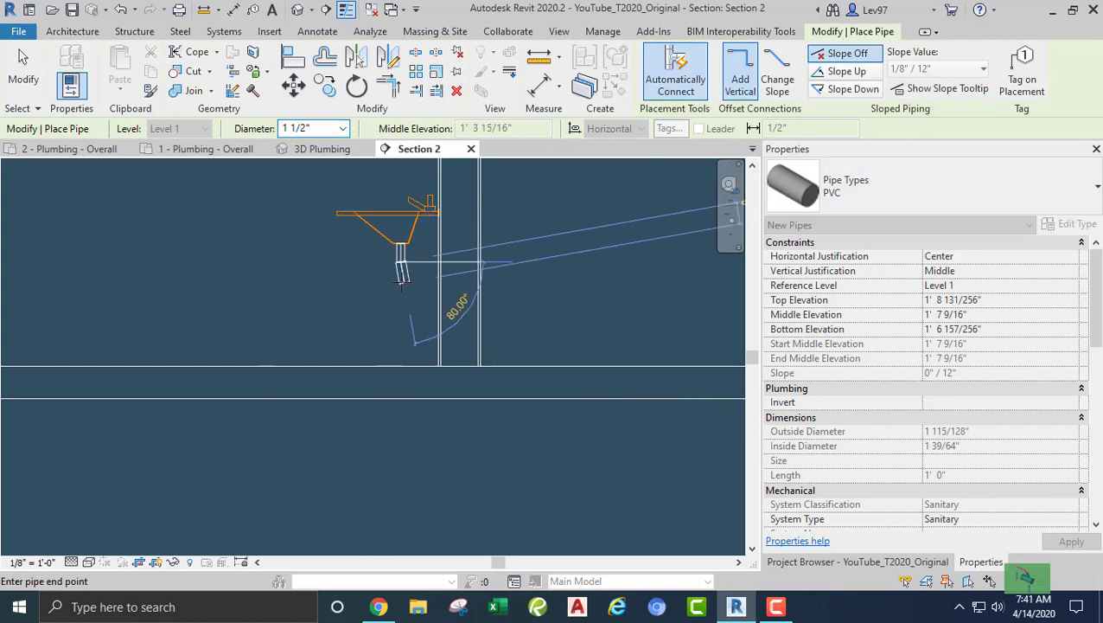
left_click(459, 281)
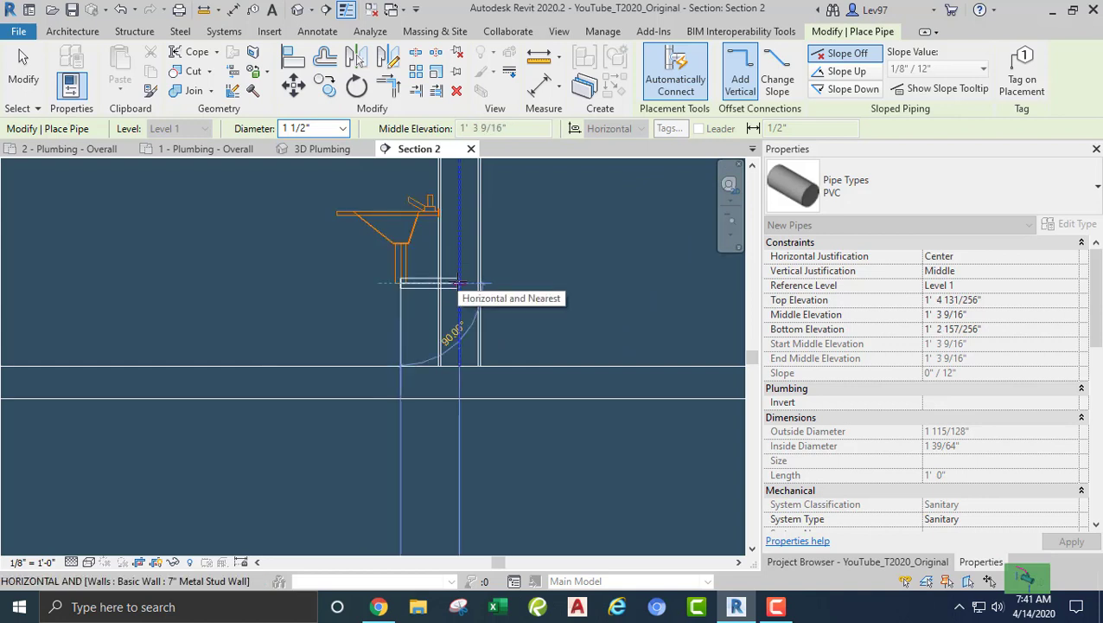
left_click(459, 281)
key("Escape")
key("Escape")
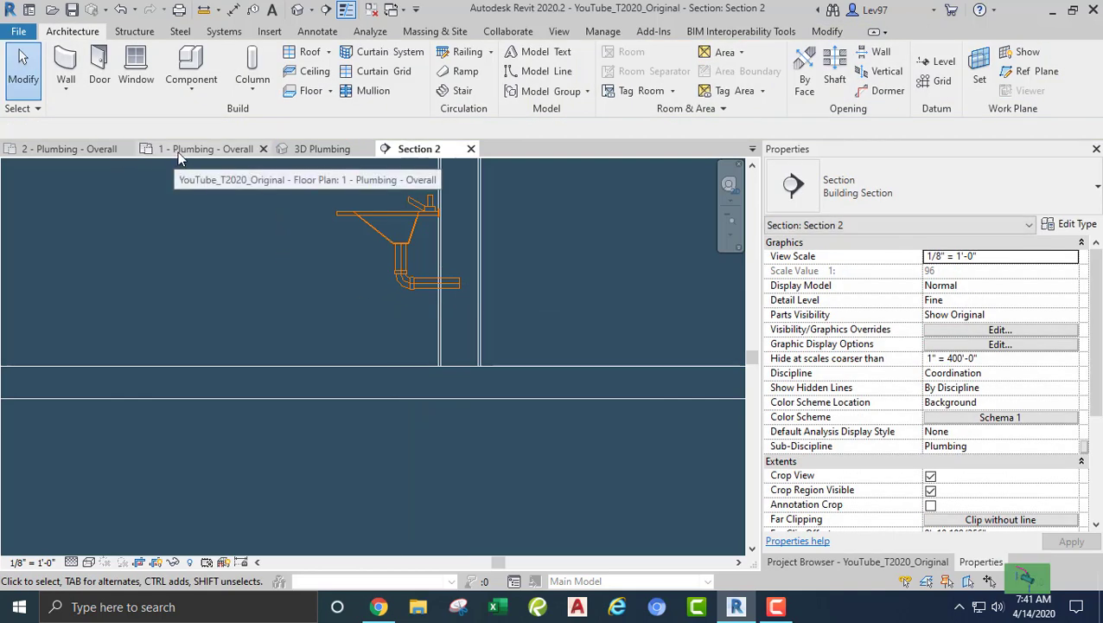
In the 1 - Plumbing - Overall plan, move the Section 2 line beside the floor drain in the lavatory room
left_click(175, 156)
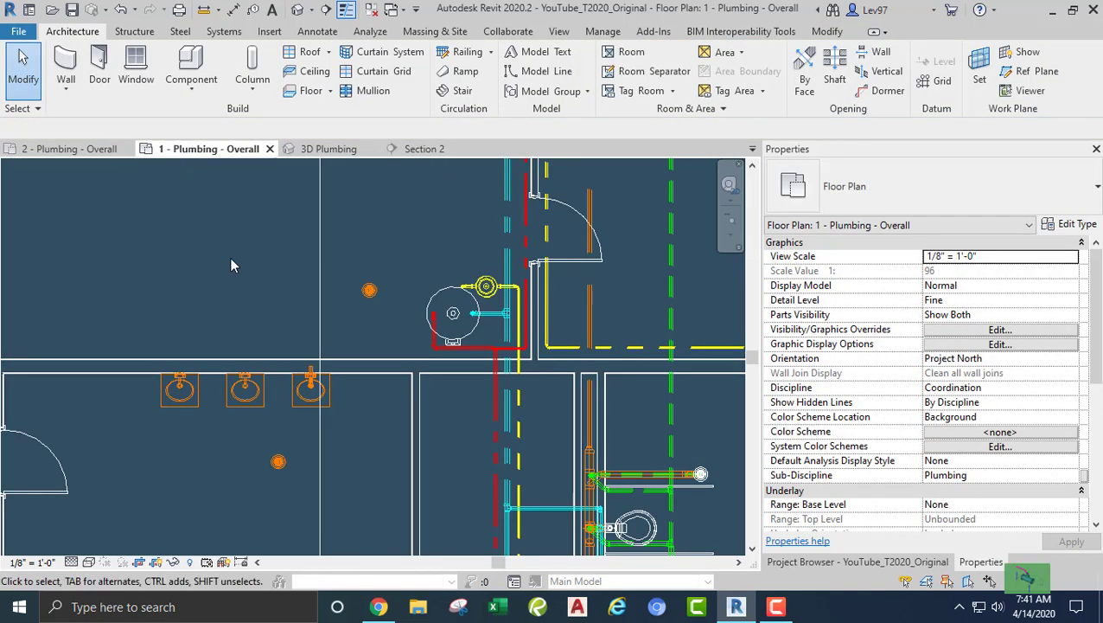
middle_click_drag(233, 262, 276, 228)
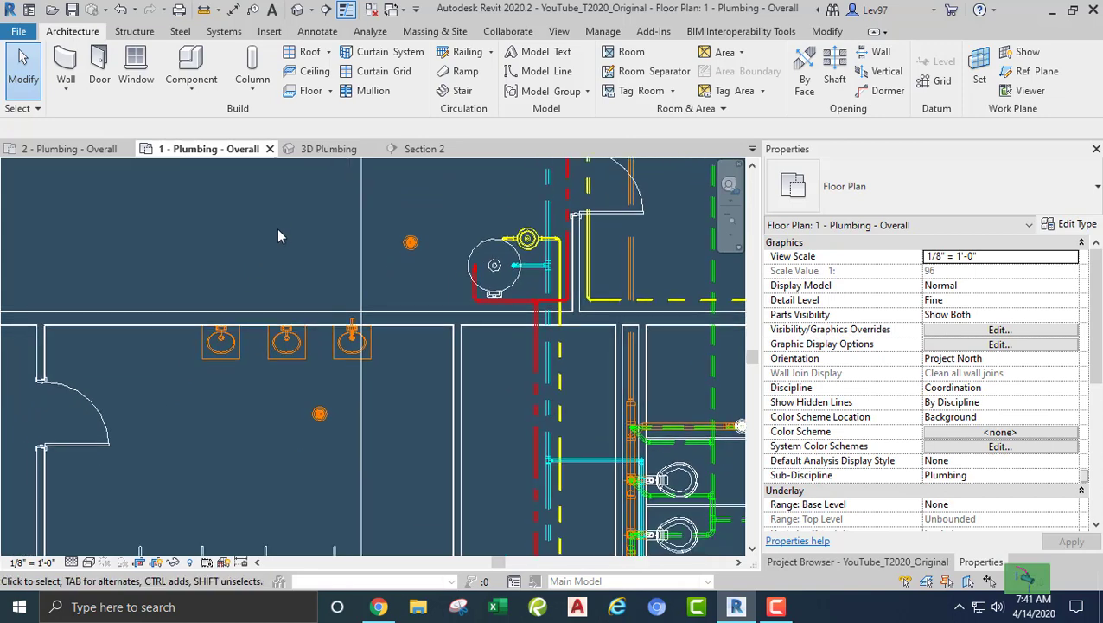
left_click(360, 269)
left_click_drag(362, 267, 326, 259)
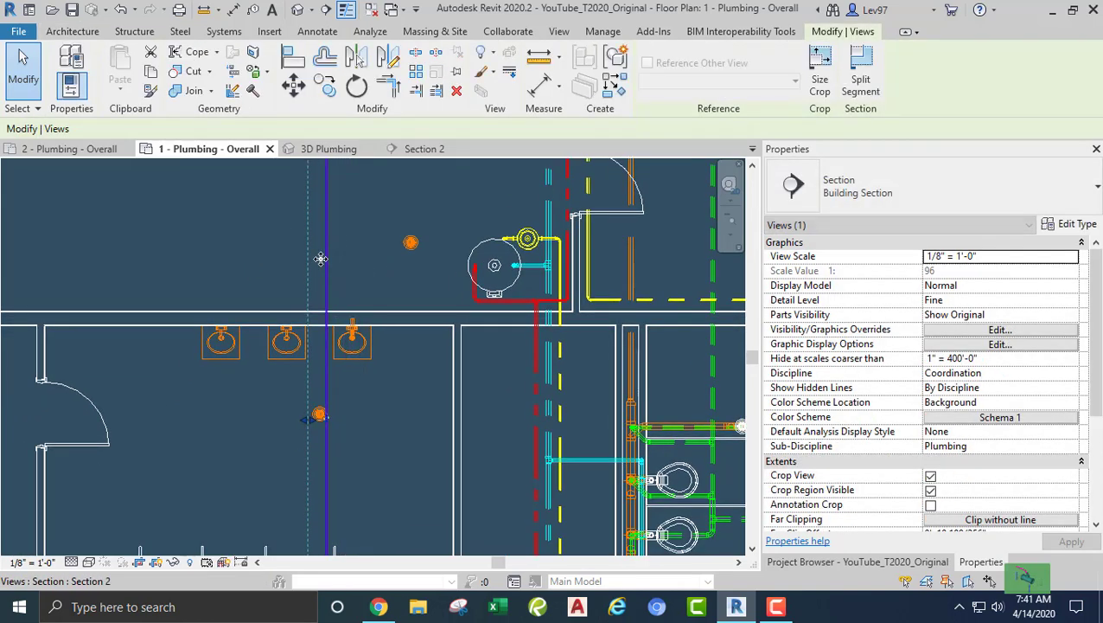
middle_click_drag(270, 235, 273, 257)
left_click(273, 232)
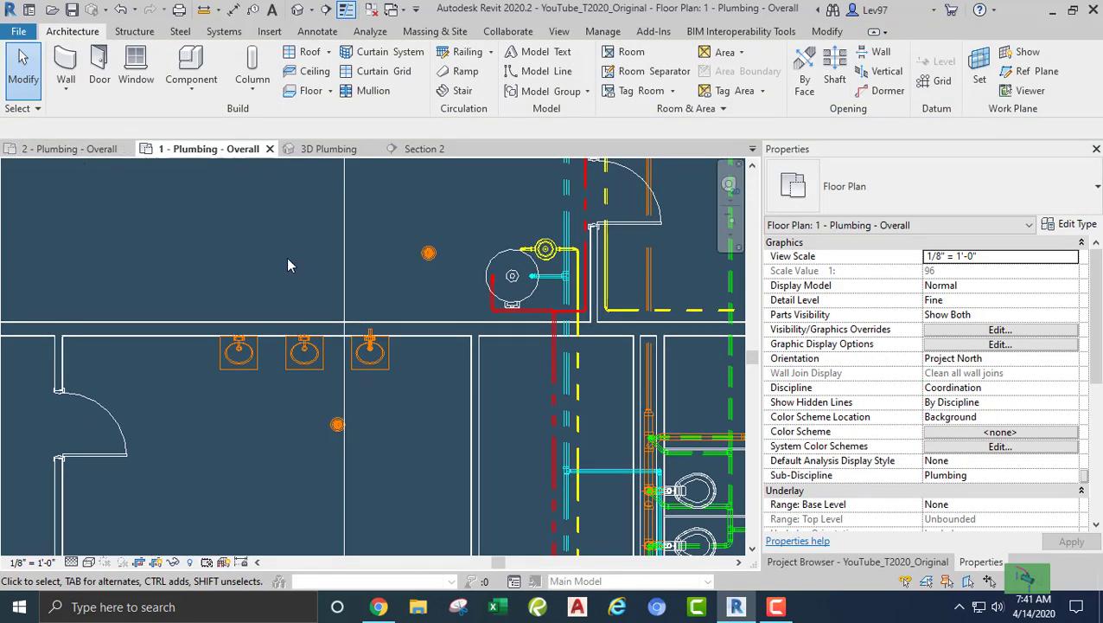
In Section 2, draw 3" PVC pipe from the floor drain down to -1' 6 7/8", across beneath the wall and down to -2' 10 7/8"
left_click(421, 149)
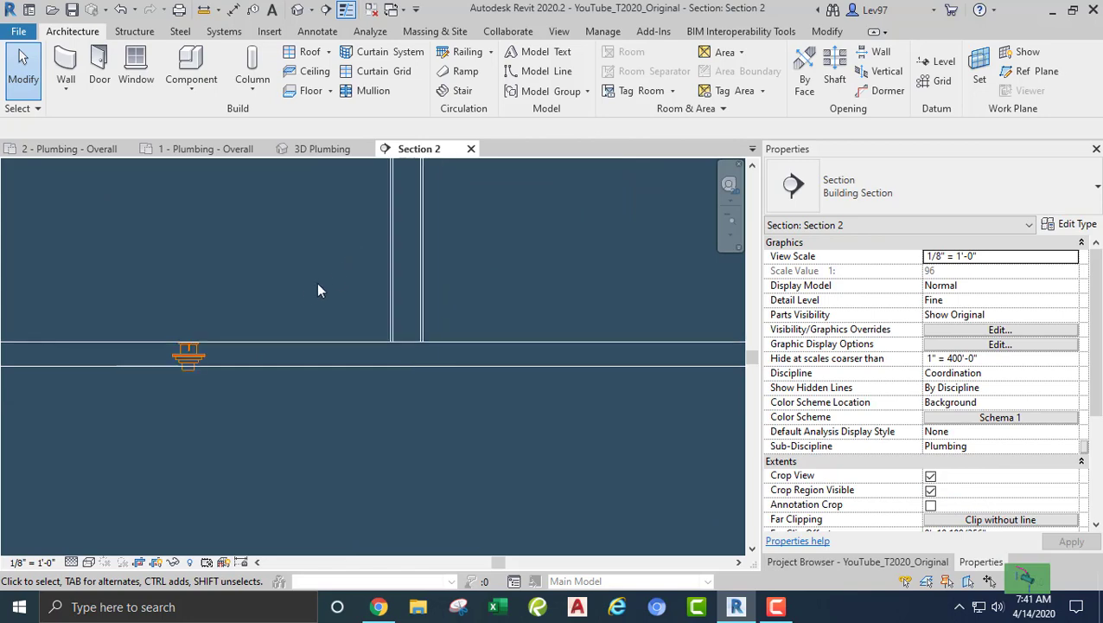
left_click(272, 322)
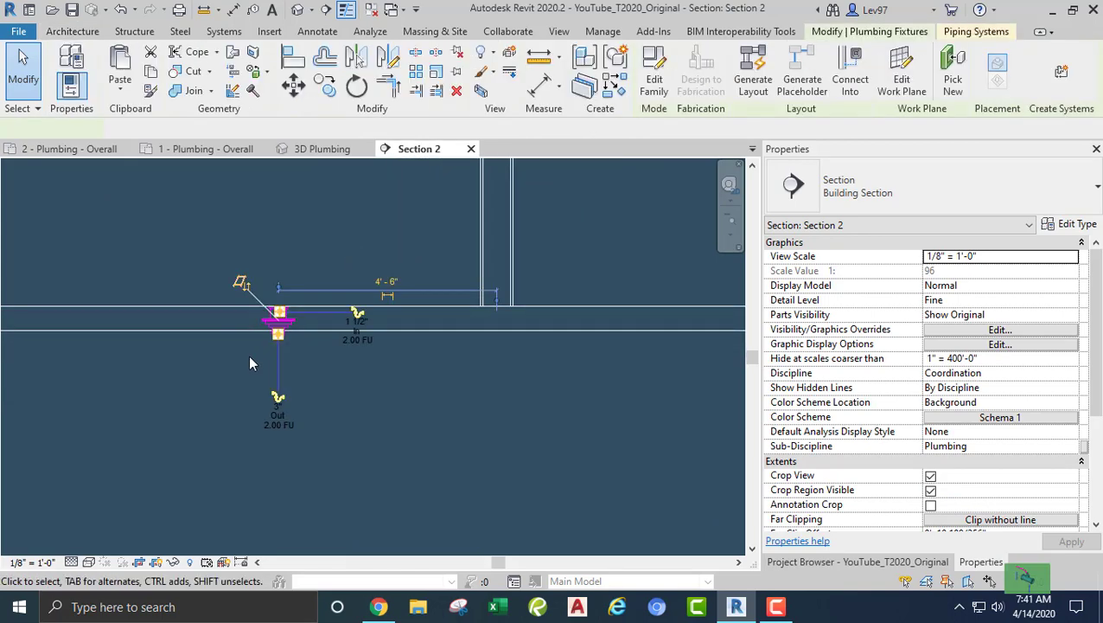
left_click(276, 401)
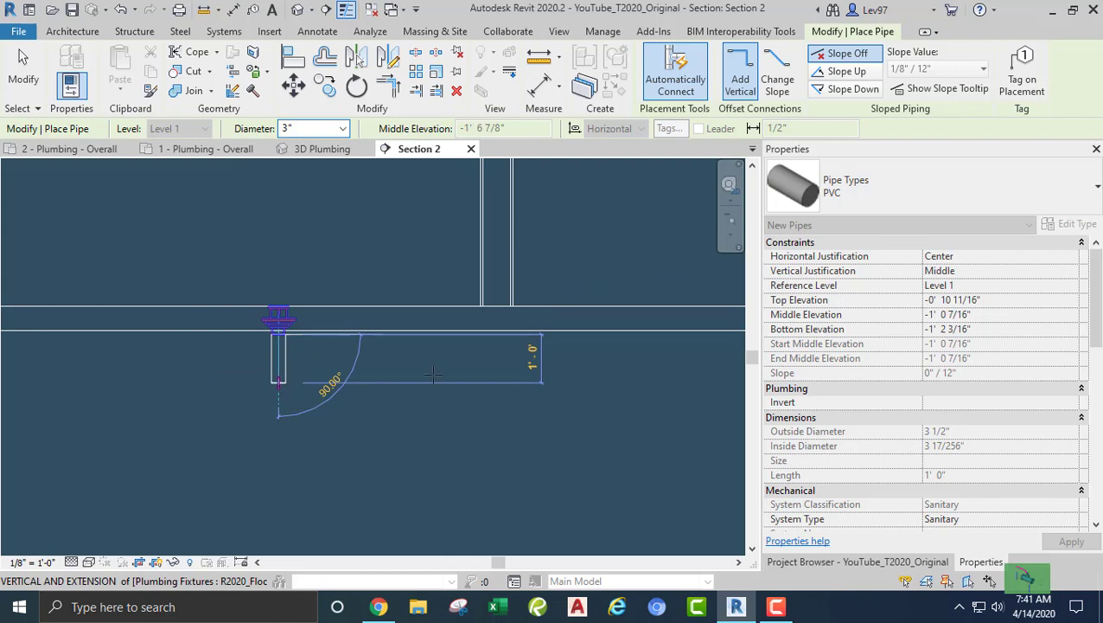
left_click(486, 374)
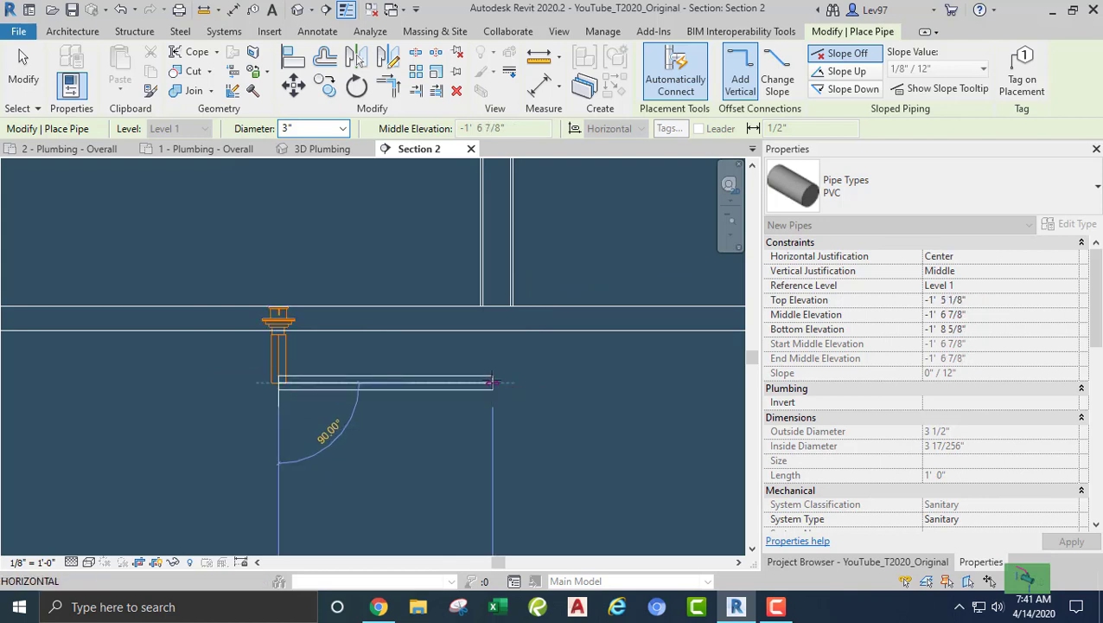
left_click(487, 436)
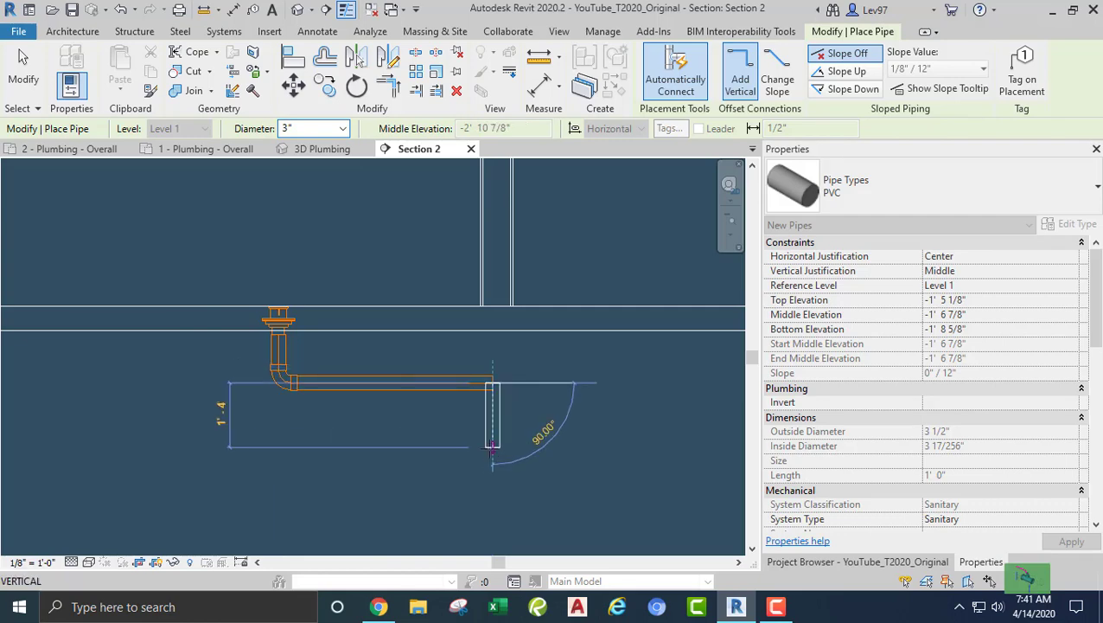
left_click(489, 446)
key("Escape")
key("Escape")
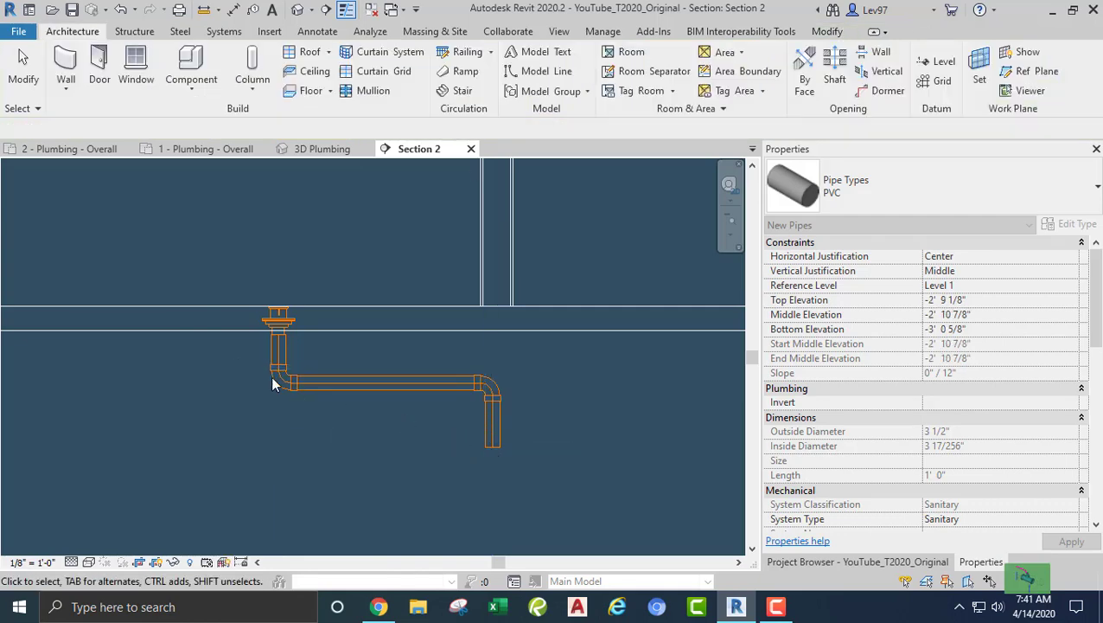
Replace the bend directly below the floor drain with the R20_Trap P - PVC - Sch 40 - DWV Standard fitting
left_click(273, 375)
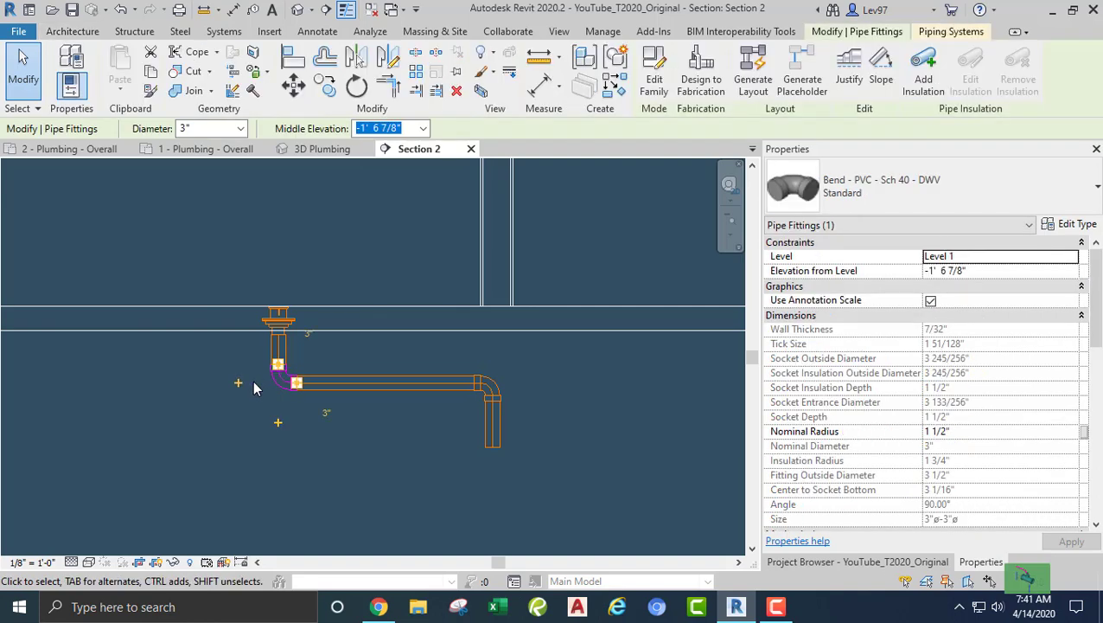
left_click(936, 199)
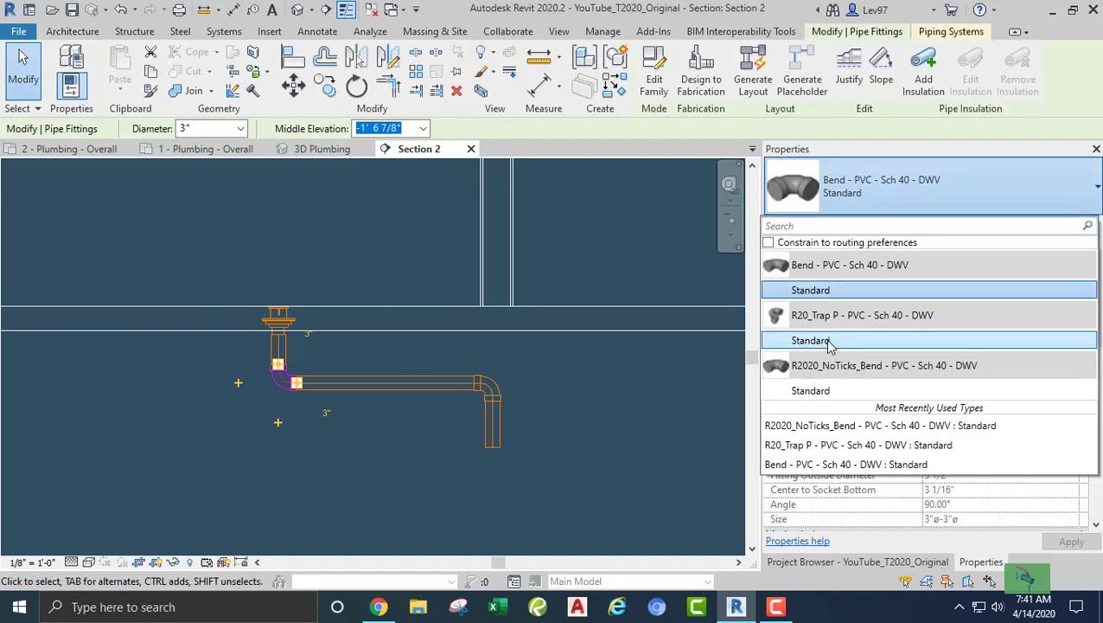
left_click(828, 341)
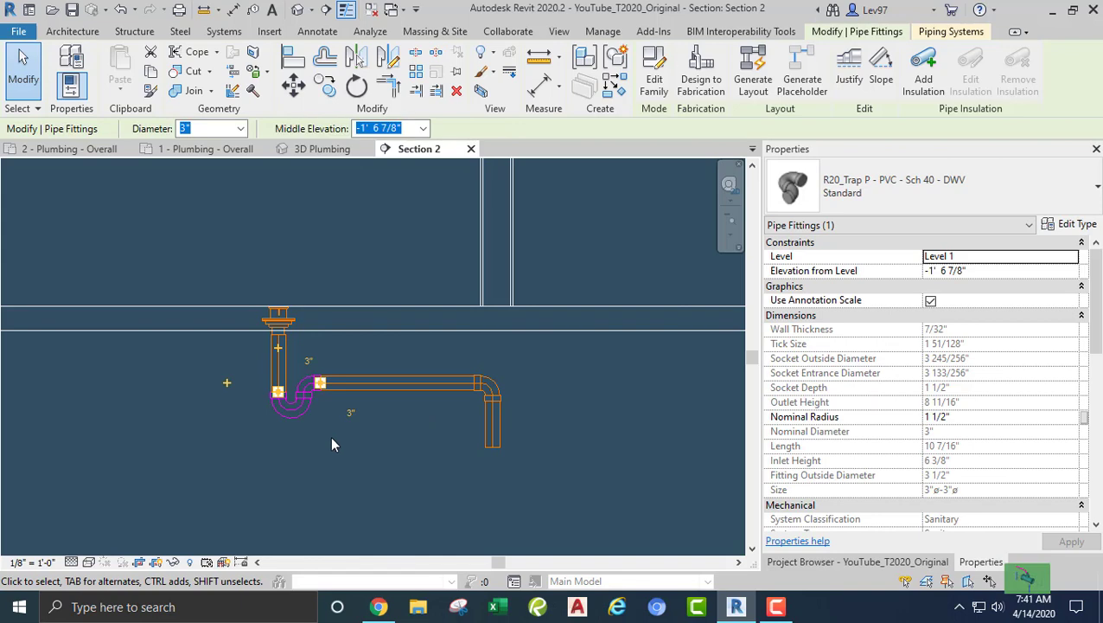
left_click(332, 443)
Raise the horizontal 3" pipe between the P-trap and the far bend to middle elevation -0' 10 31/128"
left_click(347, 385)
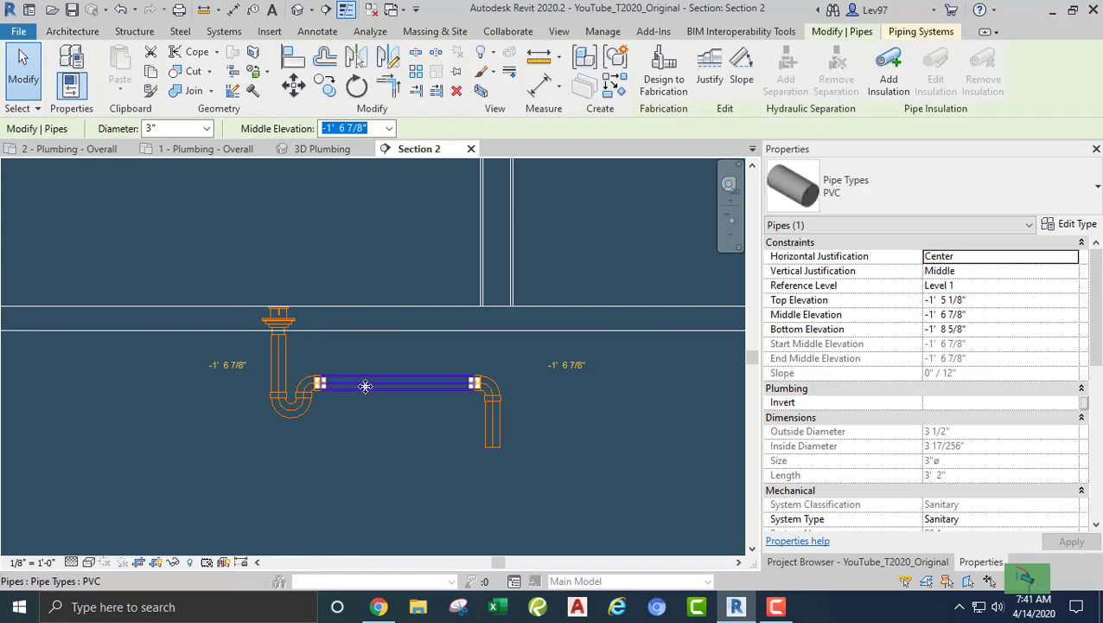
left_click_drag(364, 385, 376, 357)
left_click_drag(474, 440, 482, 433)
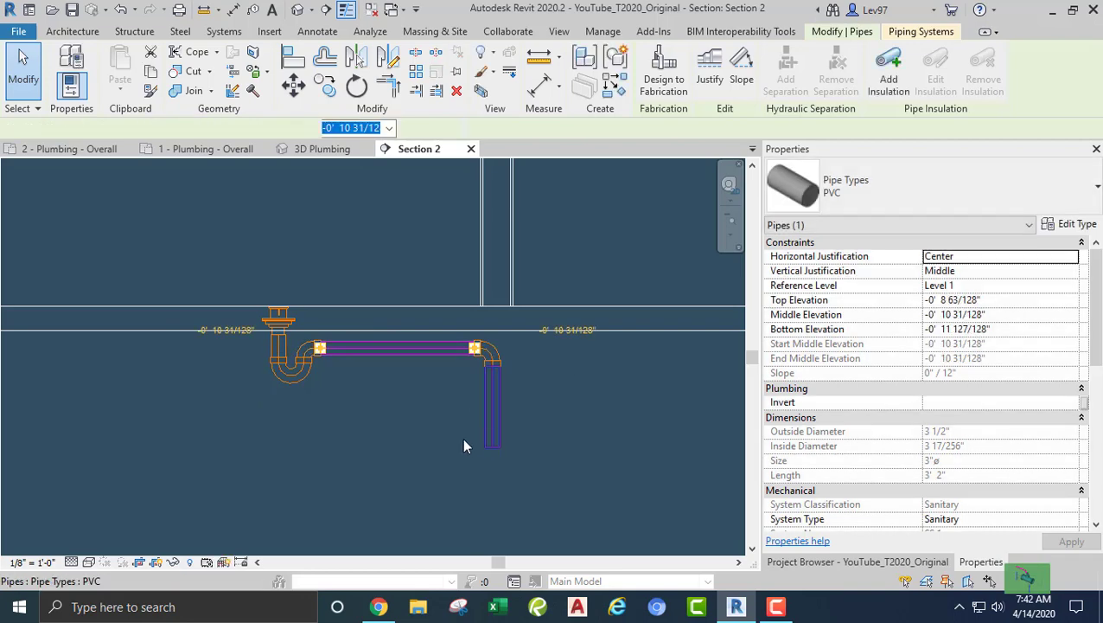
From the vertical drop's lower open end, draw a 3" PVC pipe about 6' 11" inside the wall behind the two nearer lavatories, sloping down 1/8" / 12"
left_click(490, 439)
right_click(494, 449)
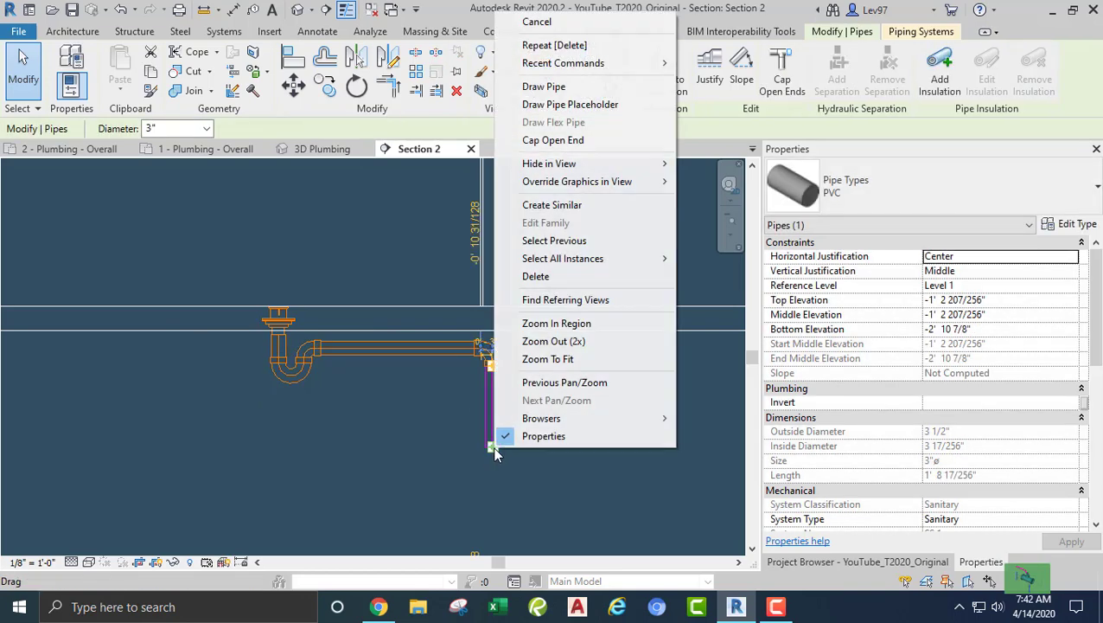
left_click(543, 87)
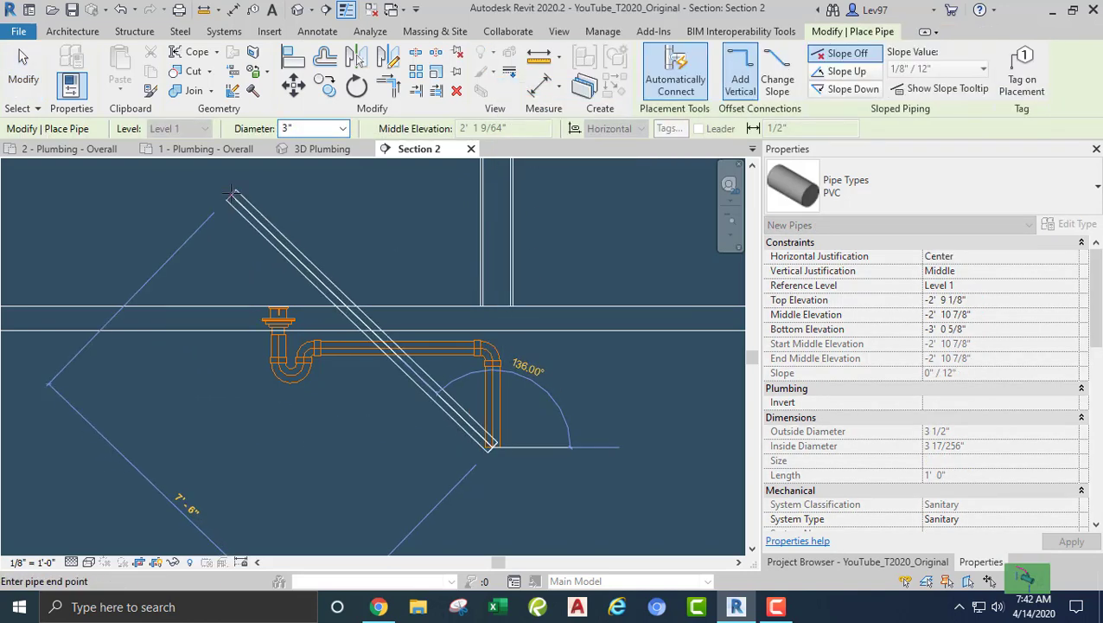
left_click(197, 149)
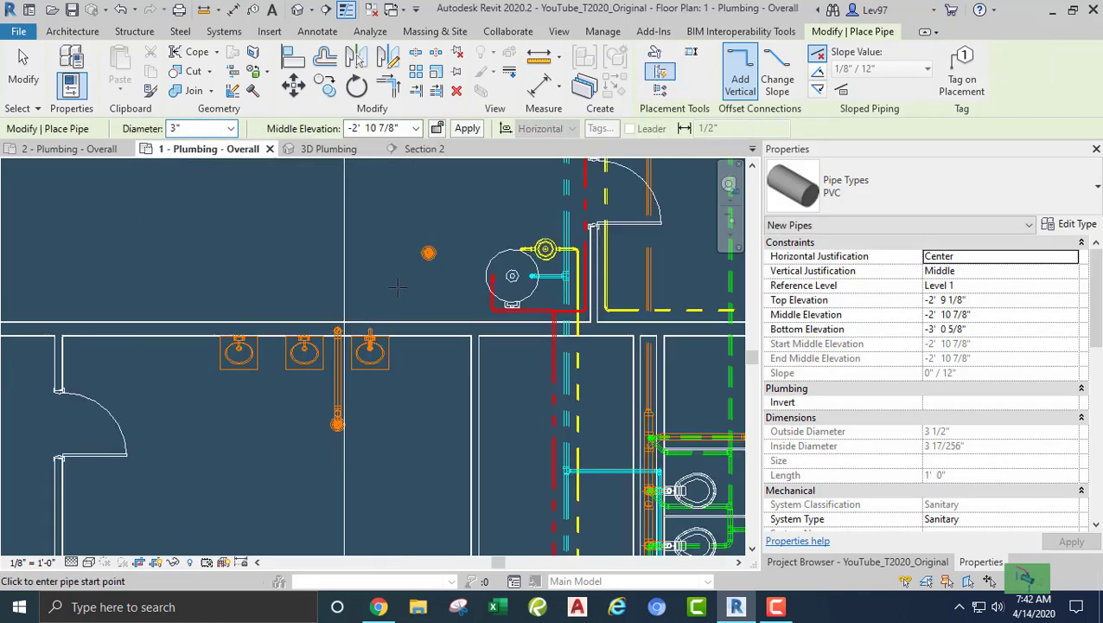
middle_click_drag(420, 324, 461, 315)
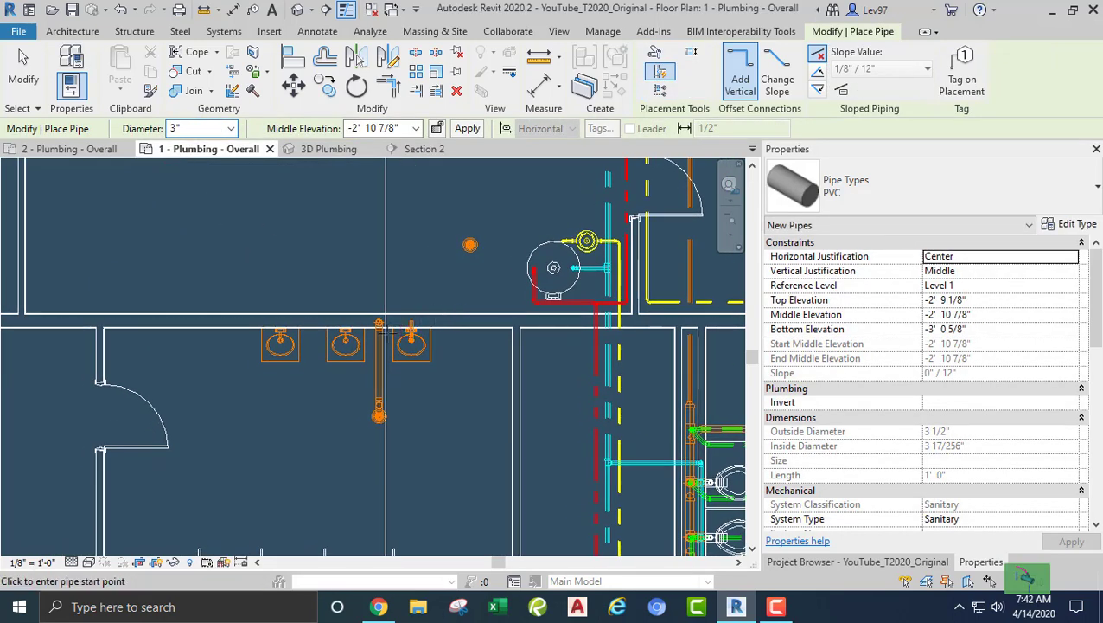
scroll(386, 328, "up", 1)
scroll(379, 324, "down", 1)
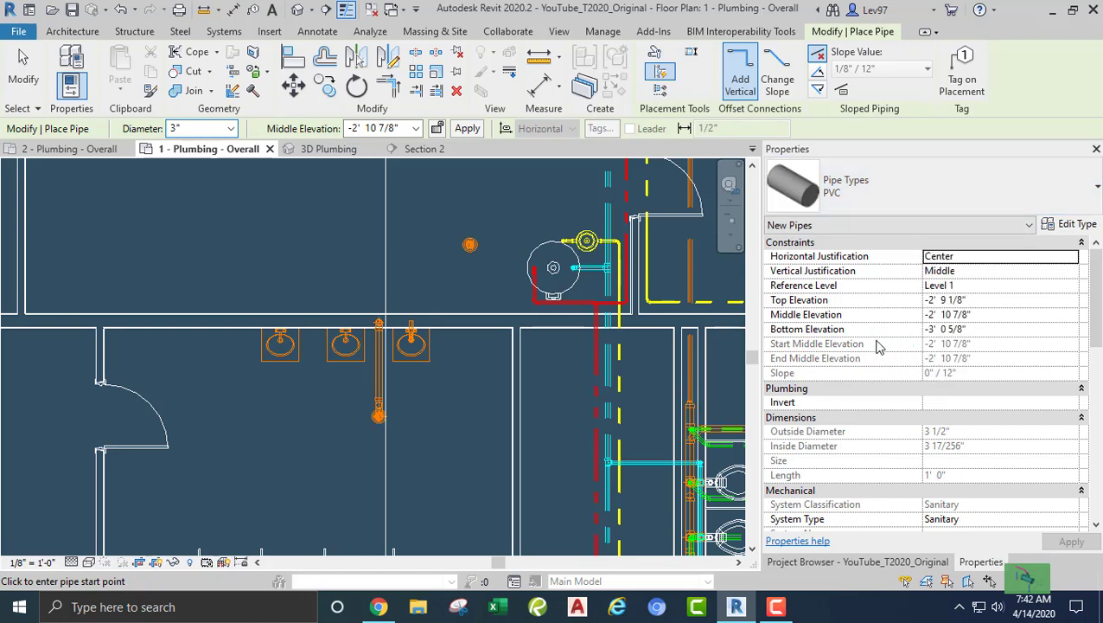
scroll(362, 315, "up", 6)
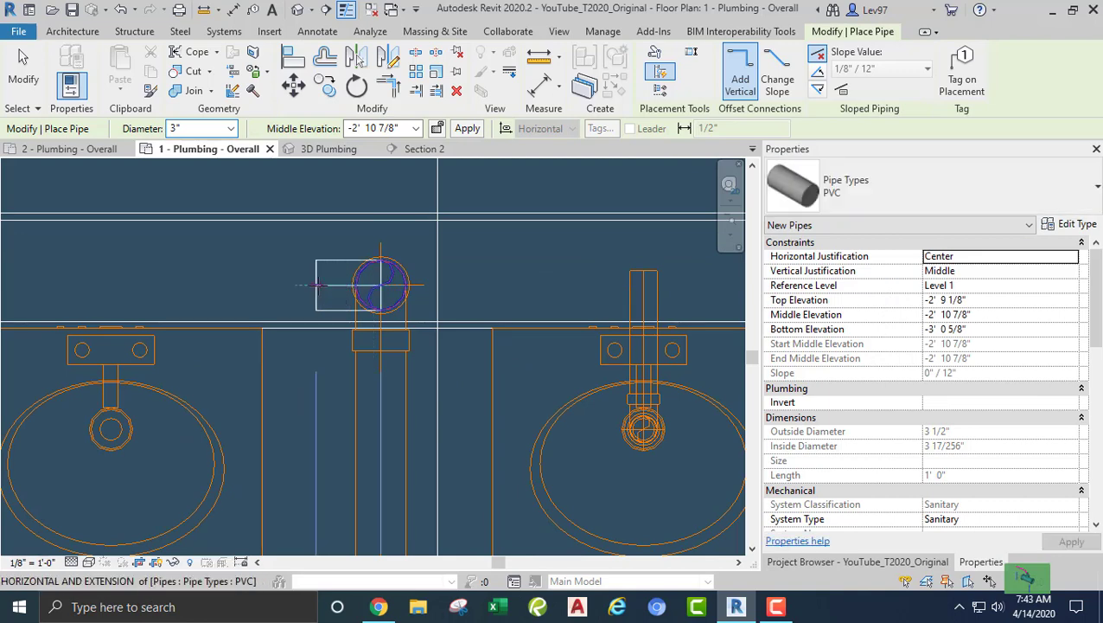
left_click(380, 285)
scroll(372, 285, "down", 3)
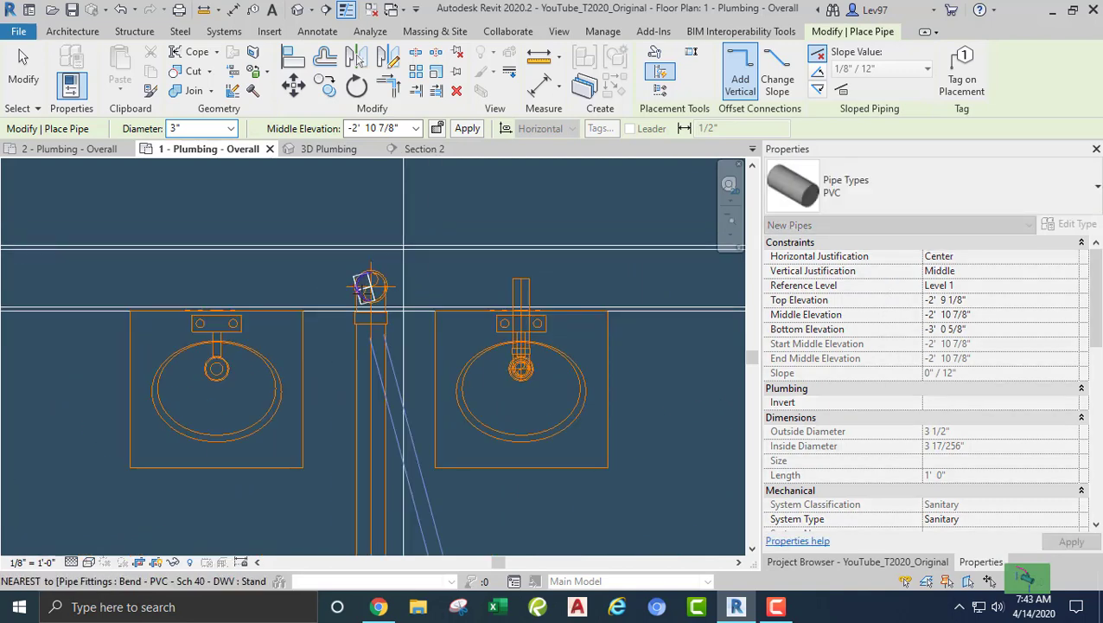
left_click(818, 91)
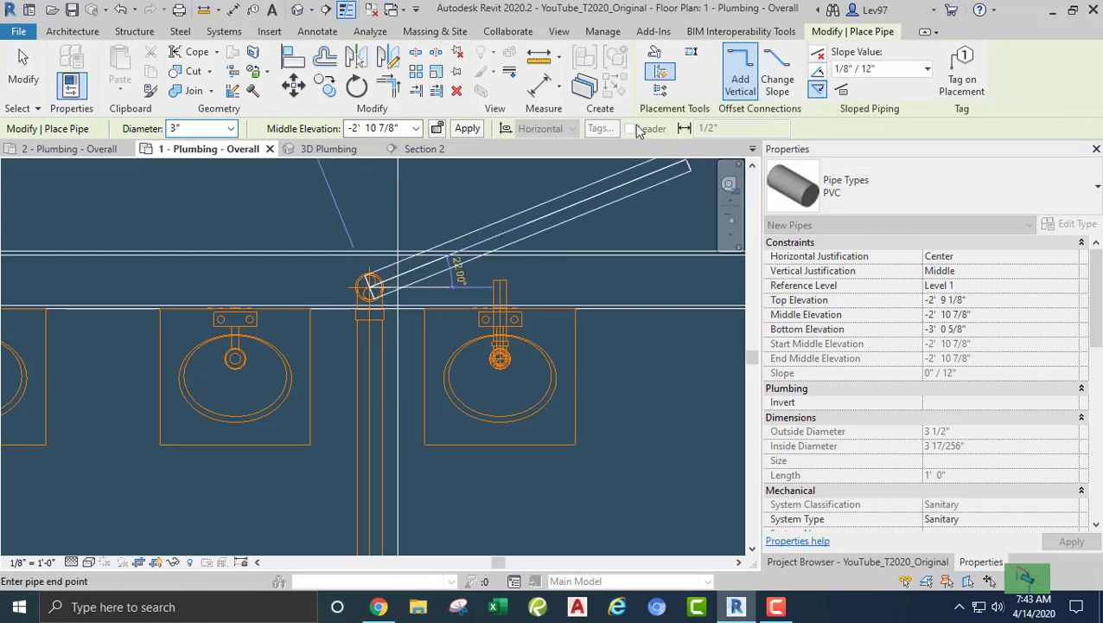
middle_click_drag(379, 300, 613, 289)
scroll(572, 291, "down", 4)
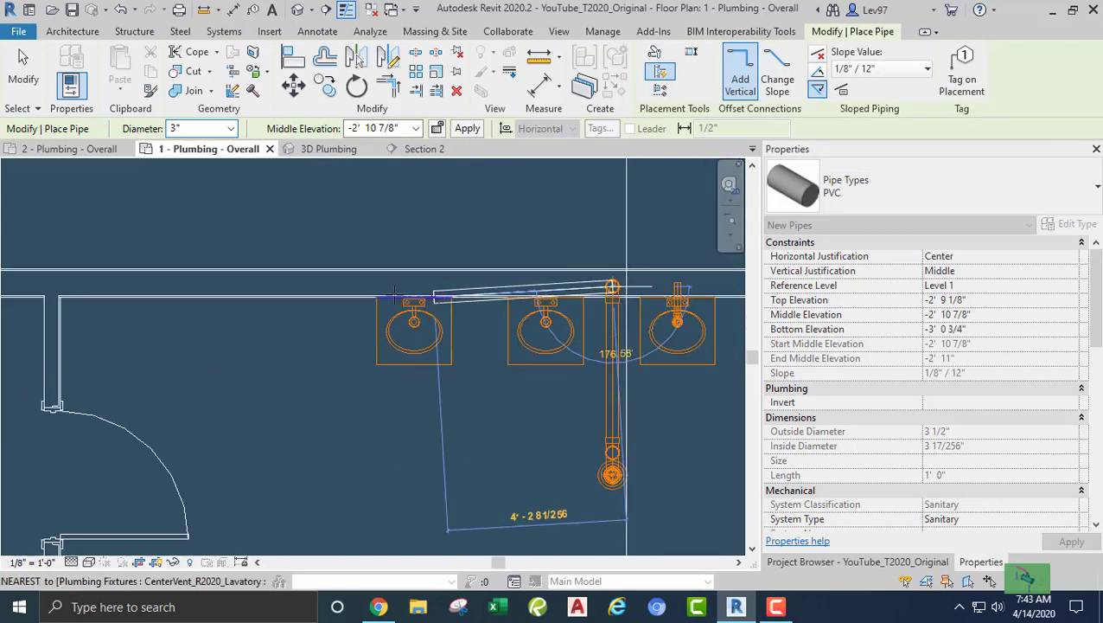
left_click(300, 286)
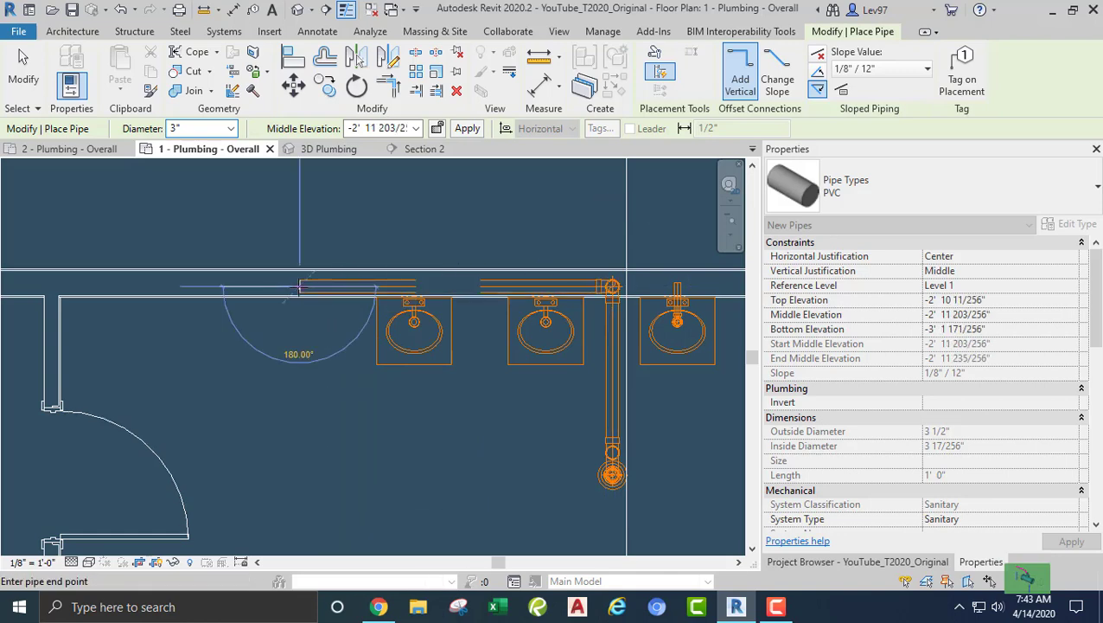
key("Escape")
key("Escape")
scroll(293, 238, "down", 1)
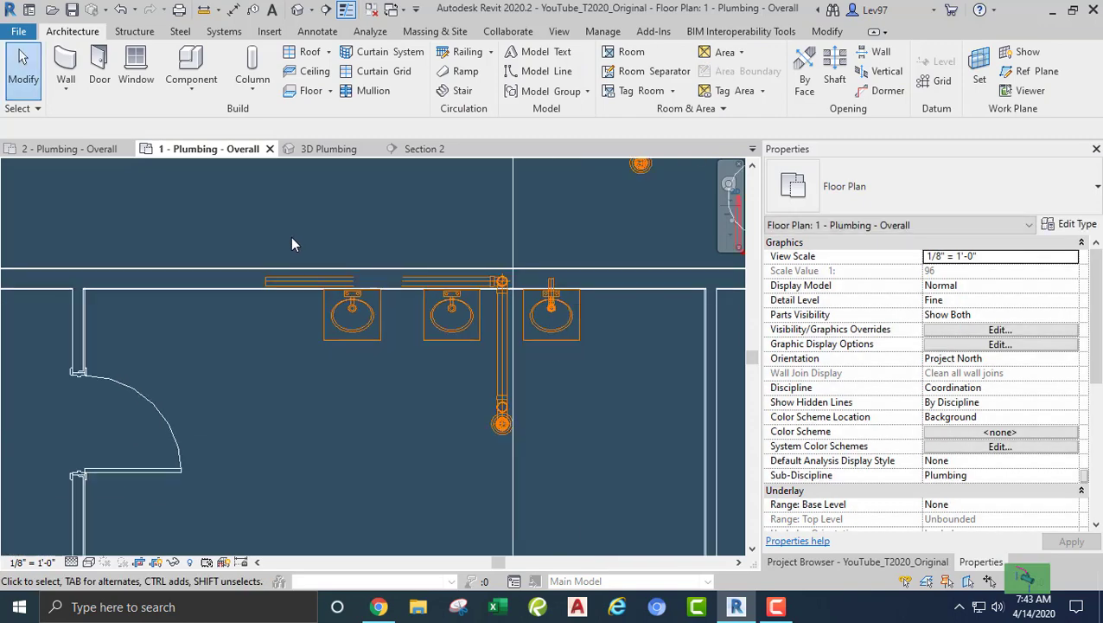
In the 3D Plumbing view, convert the bend at the bottom of the floor drain's vertical drop into a tee opening opposite the new sloped pipe
middle_click_drag(301, 254, 251, 259)
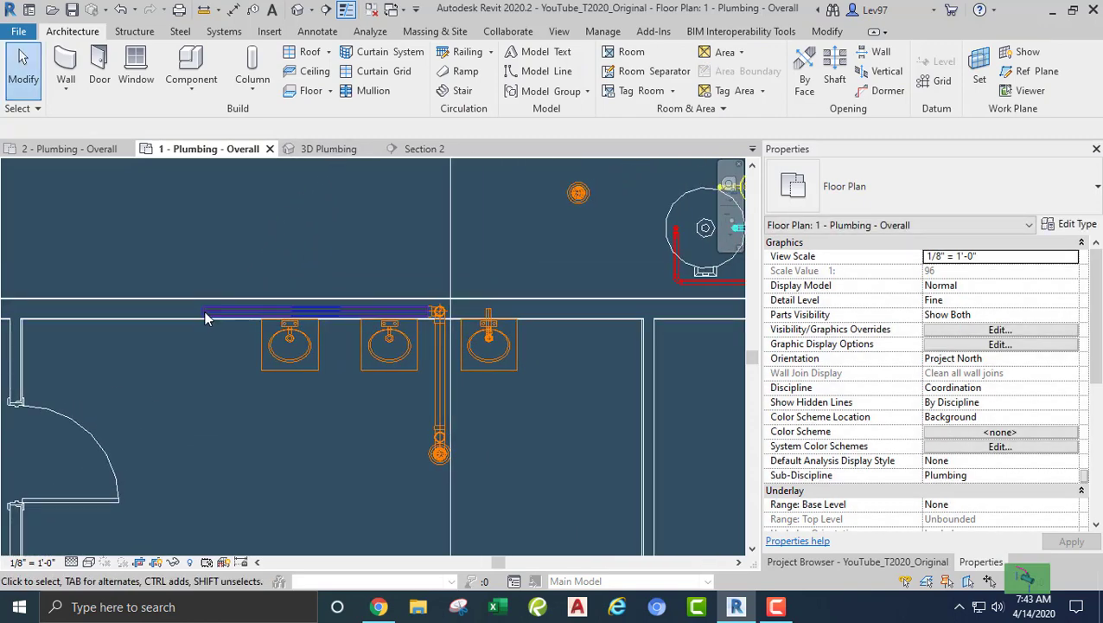
scroll(208, 313, "up", 1)
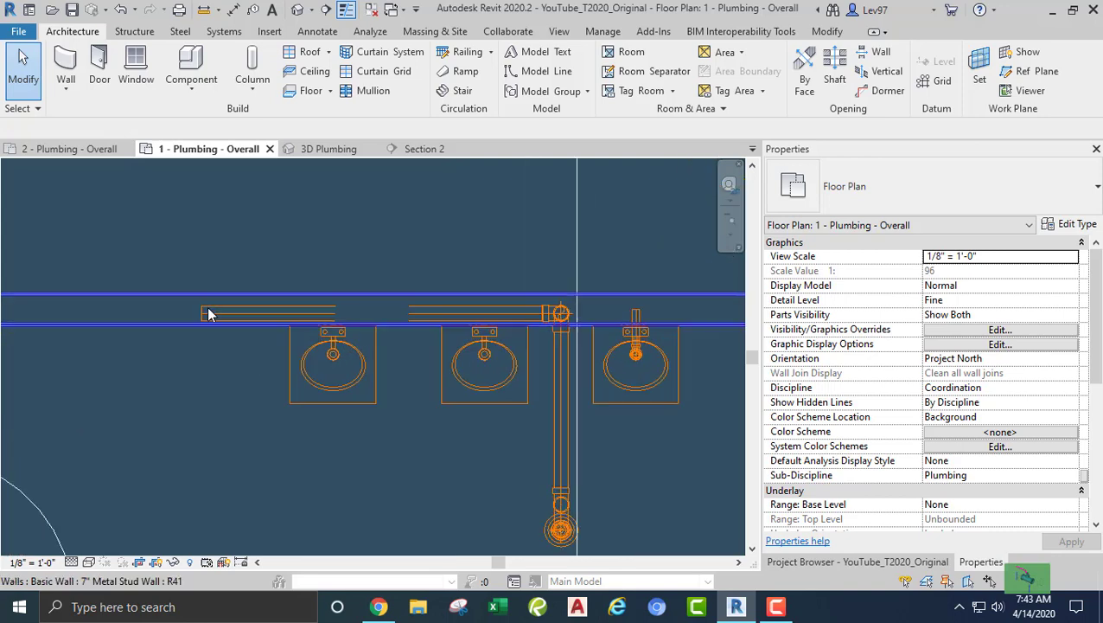
left_click(208, 313)
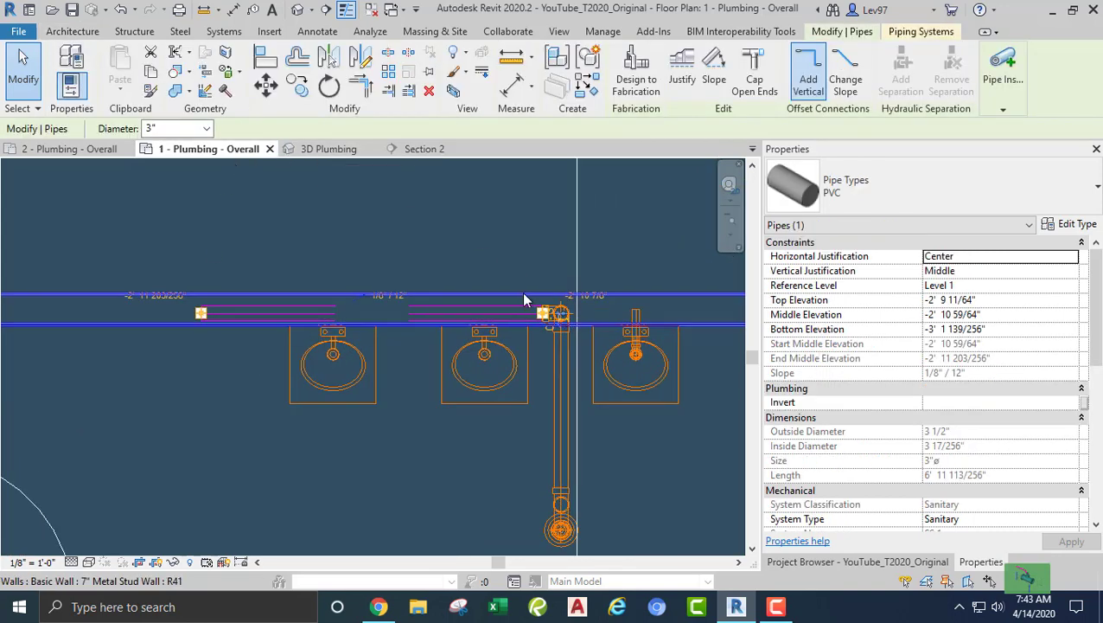
scroll(558, 313, "up", 1)
scroll(568, 308, "up", 1)
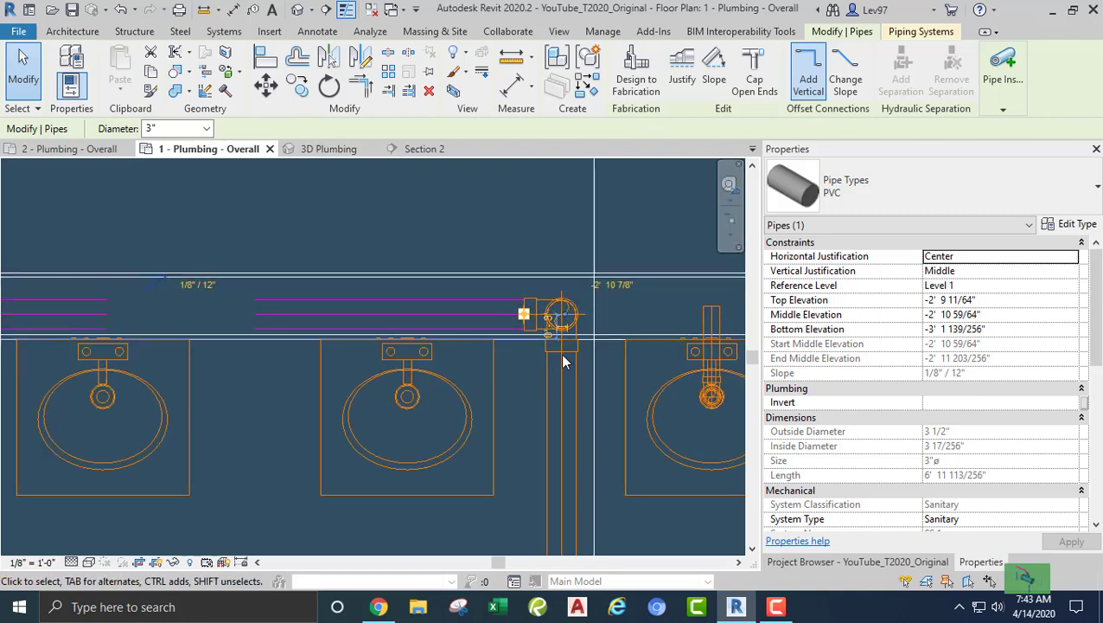
left_click(329, 149)
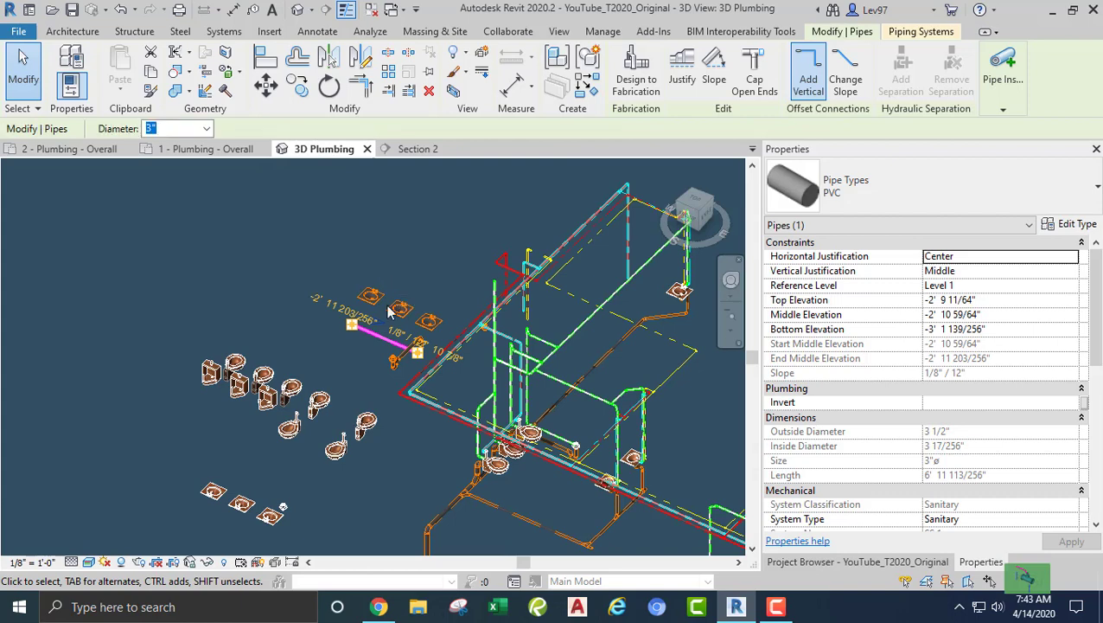
scroll(415, 396, "up", 5)
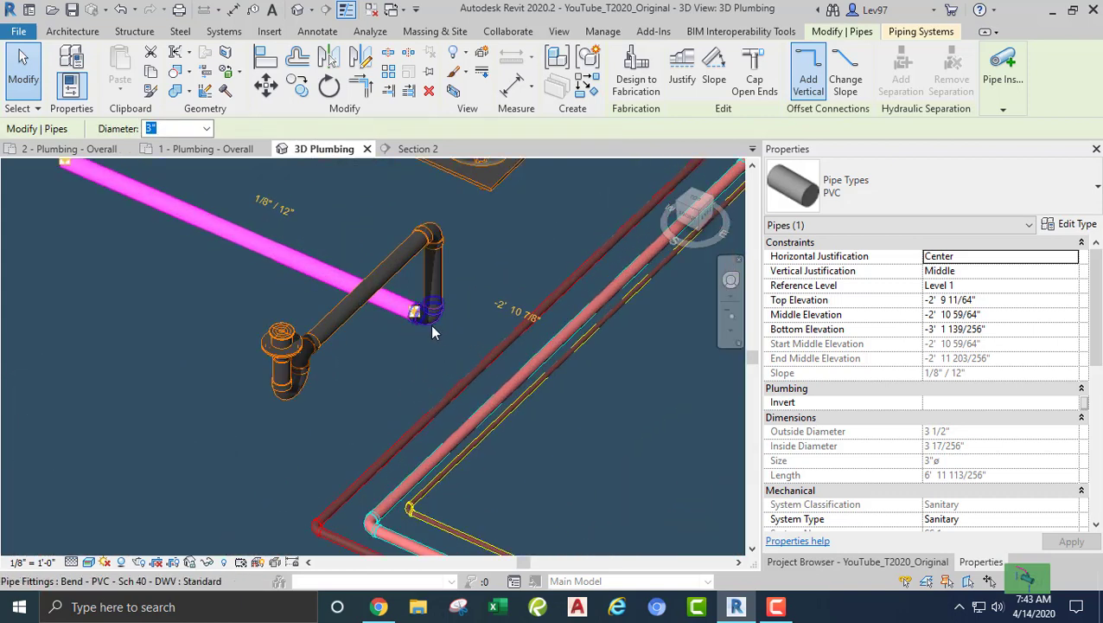
left_click(432, 326)
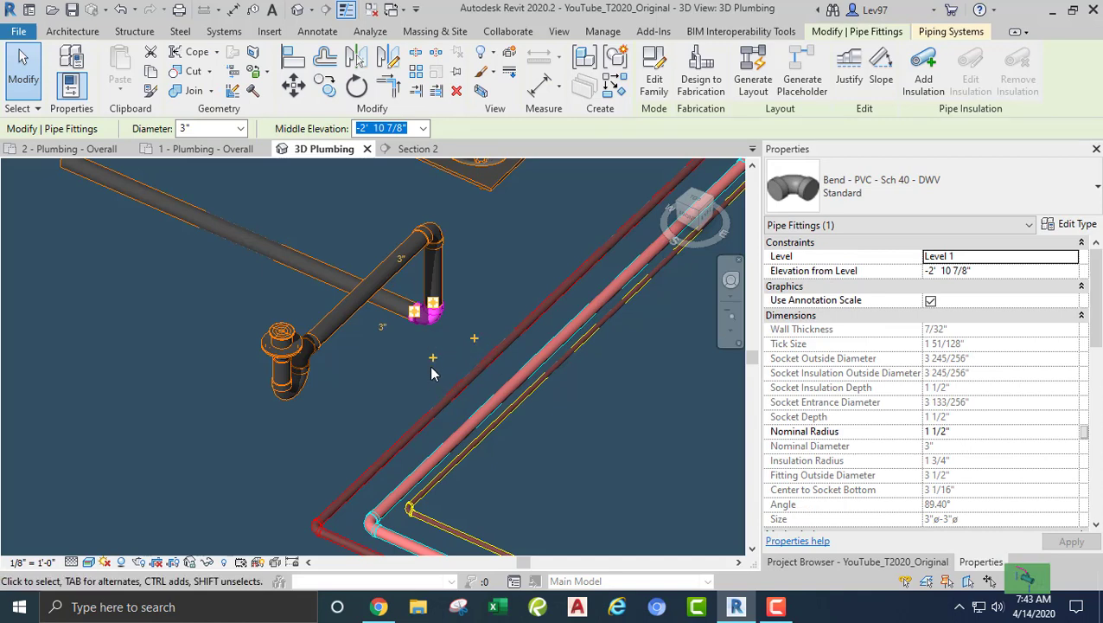
left_click(475, 339)
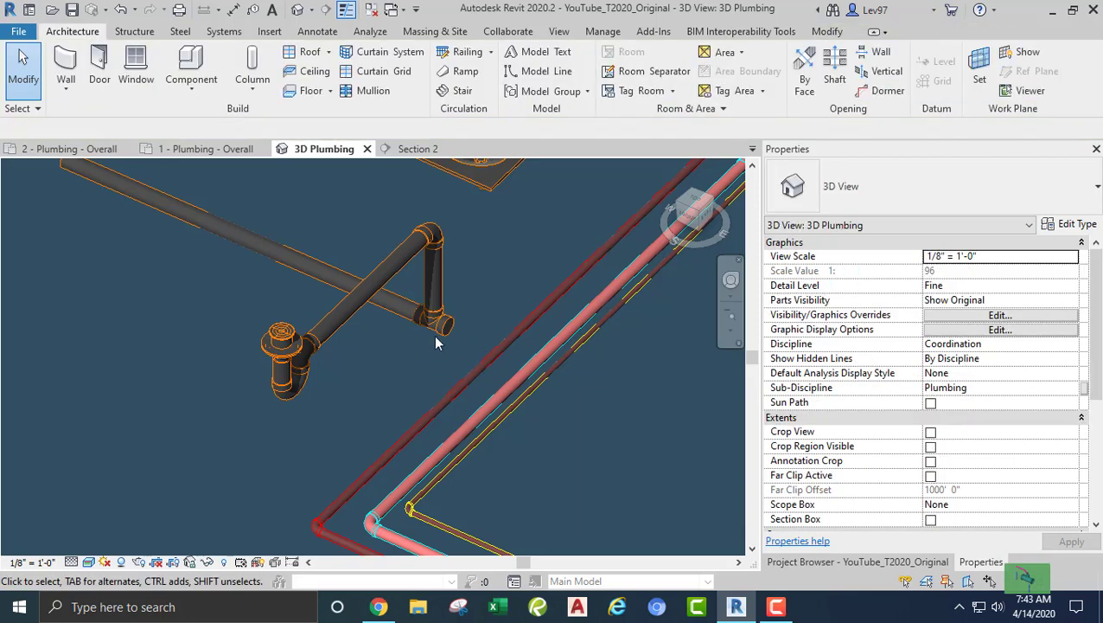
In the 1 - Plumbing - Overall plan, draw a 3" PVC pipe from the tee's open end past the third lavatory, sloping up at 1/8" / 12"
left_click(440, 332)
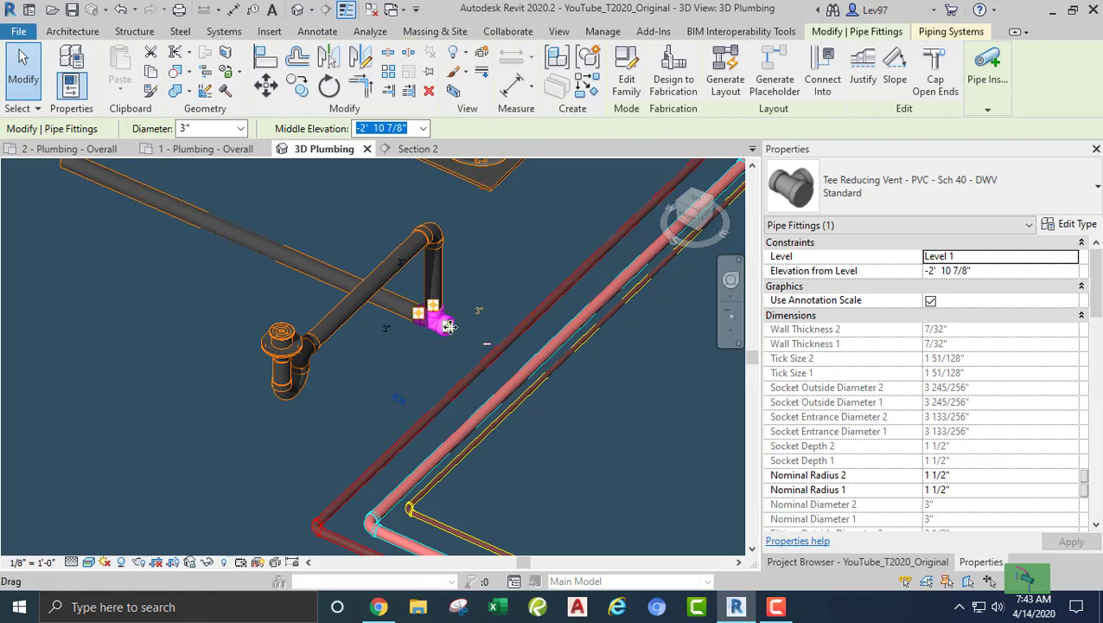
right_click(450, 327)
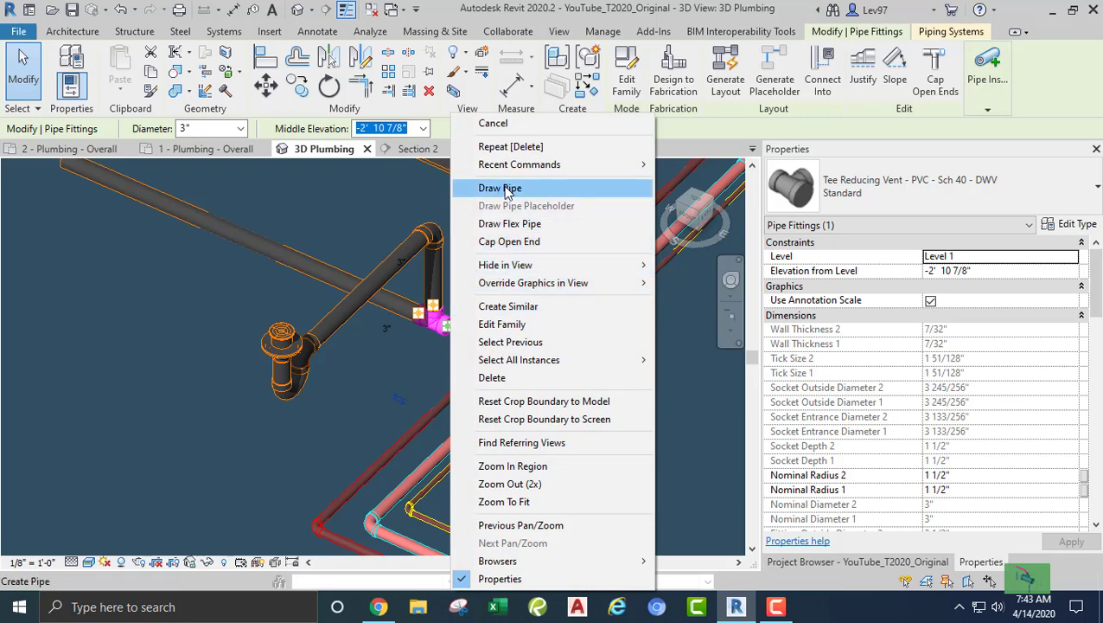
left_click(508, 190)
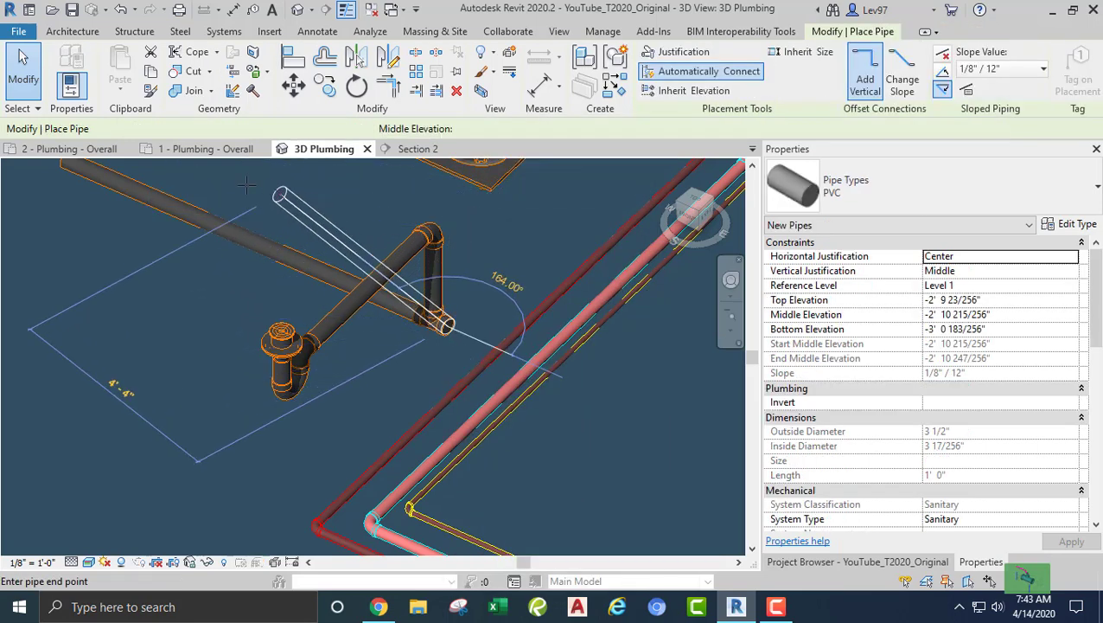
left_click(210, 150)
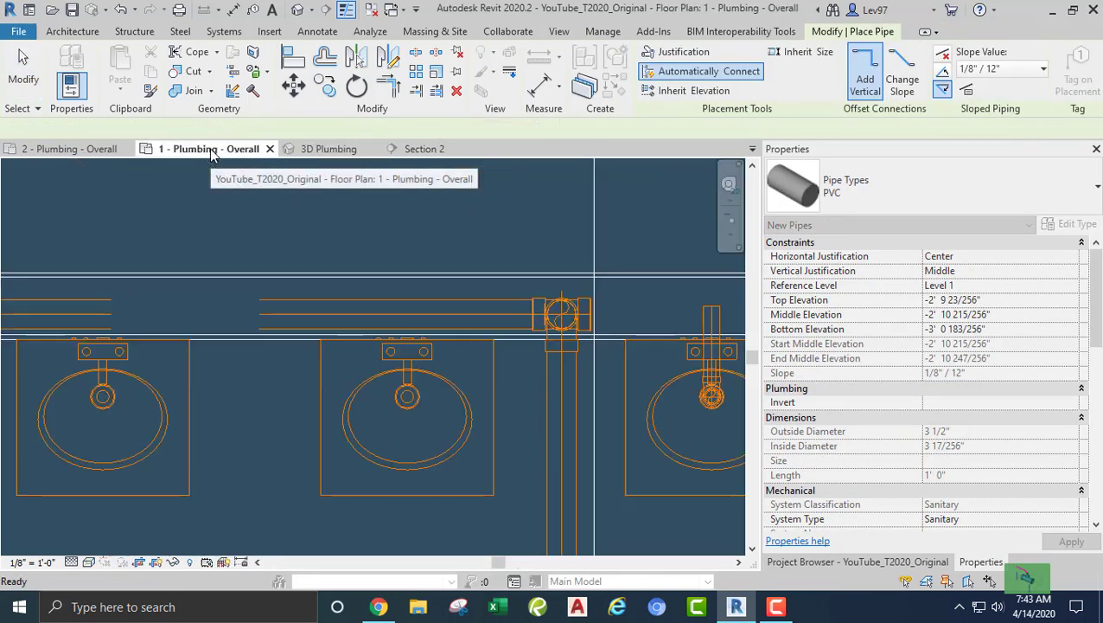
middle_click_drag(537, 270, 326, 292)
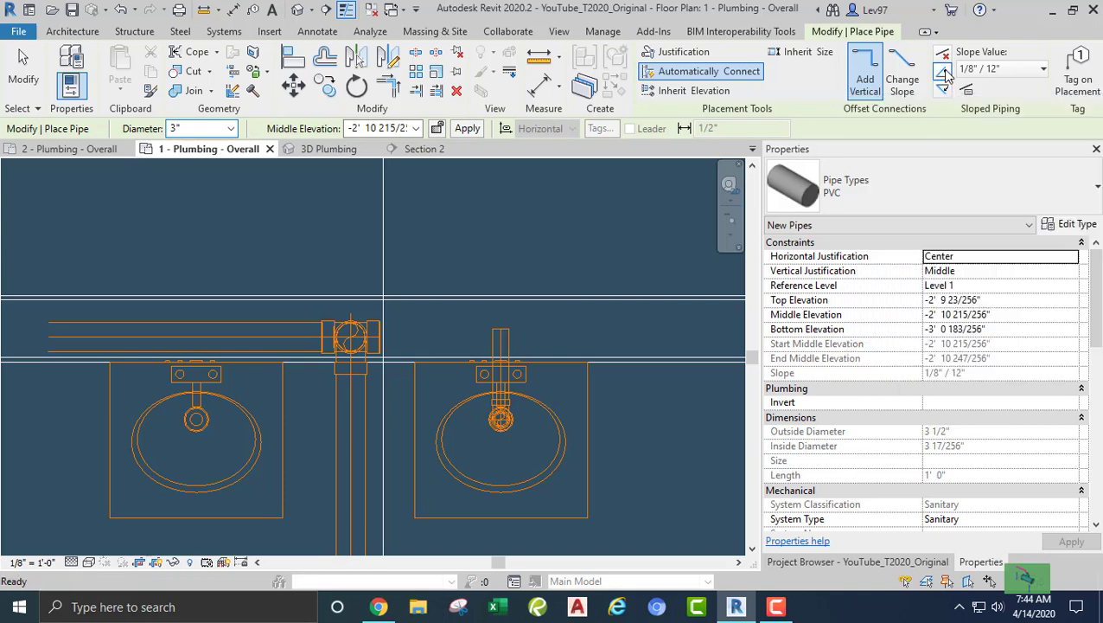
scroll(373, 339, "up", 2)
left_click(380, 331)
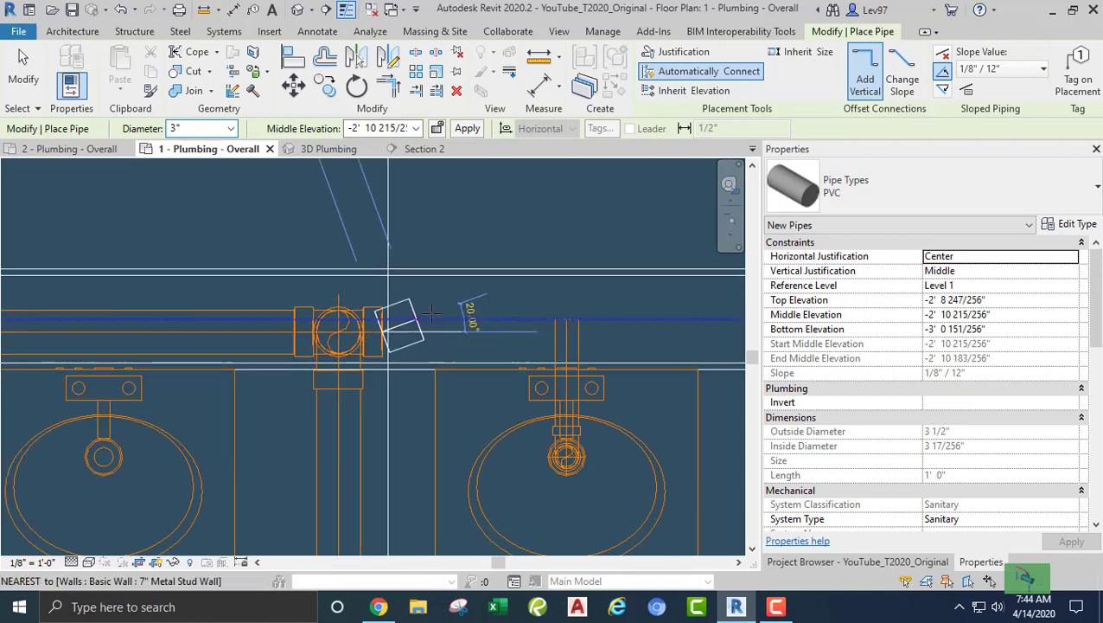
scroll(506, 319, "down", 2)
middle_click_drag(615, 330, 433, 335)
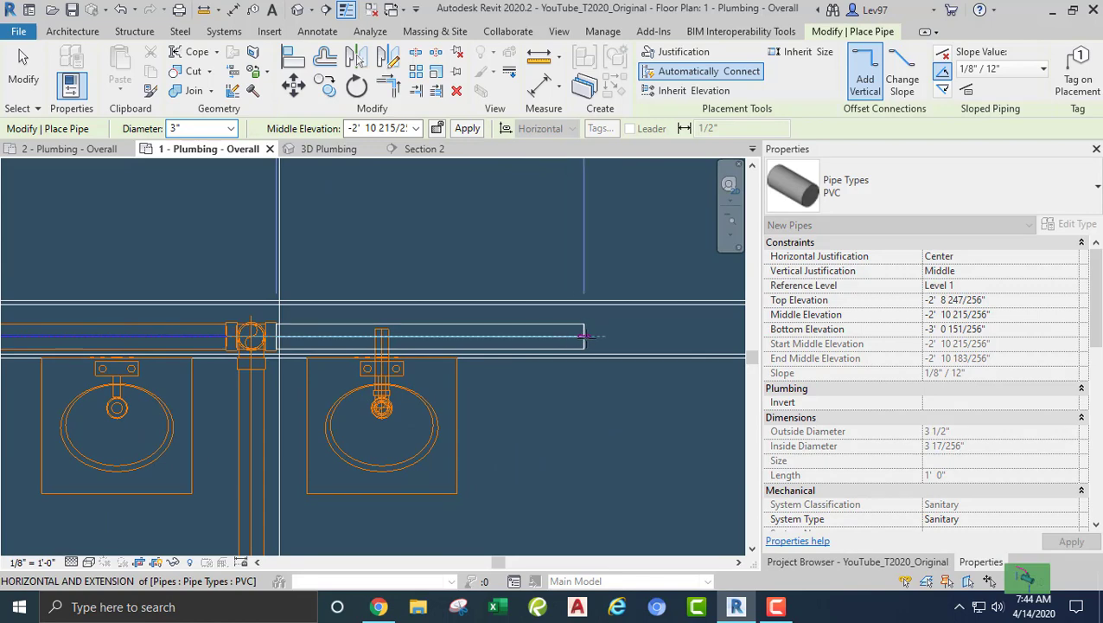
left_click(586, 336)
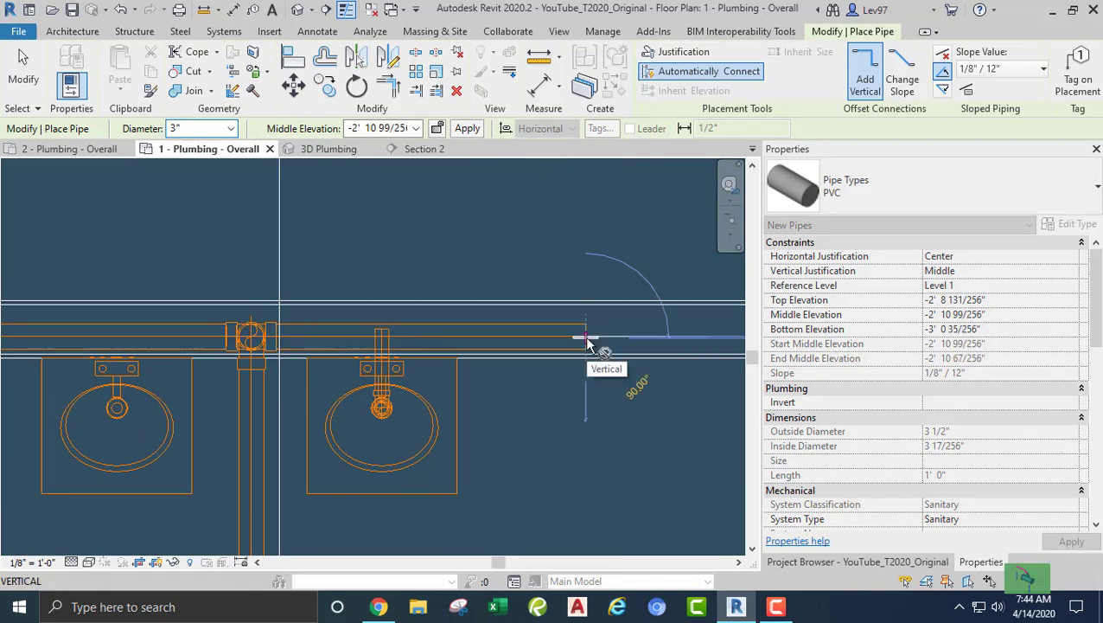
key("Escape")
key("Escape")
middle_click_drag(565, 383, 576, 387)
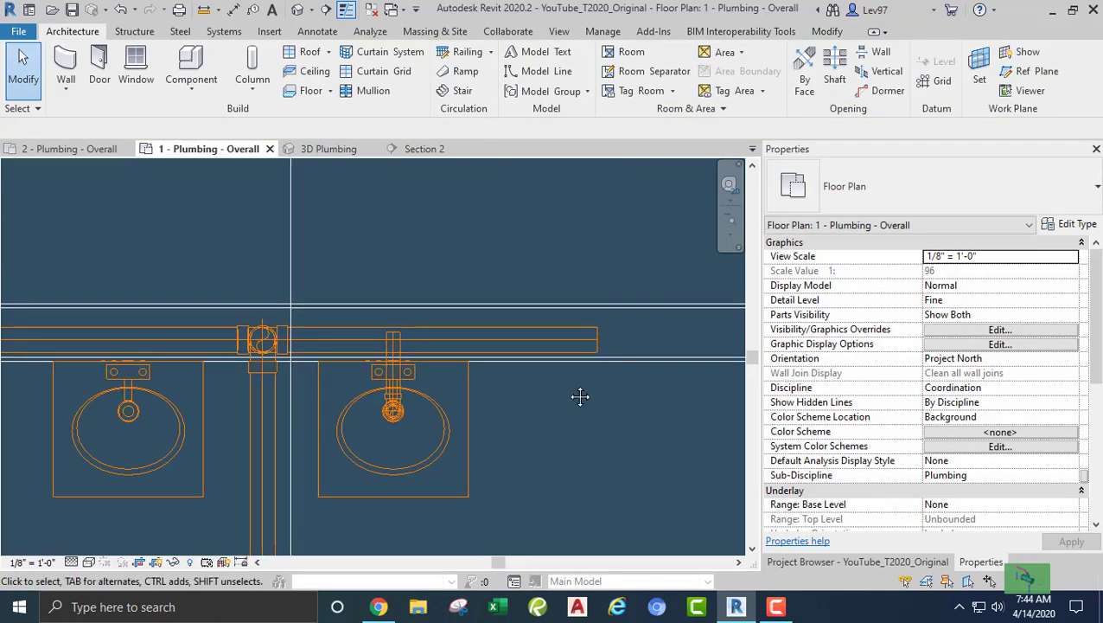
scroll(566, 383, "down", 4)
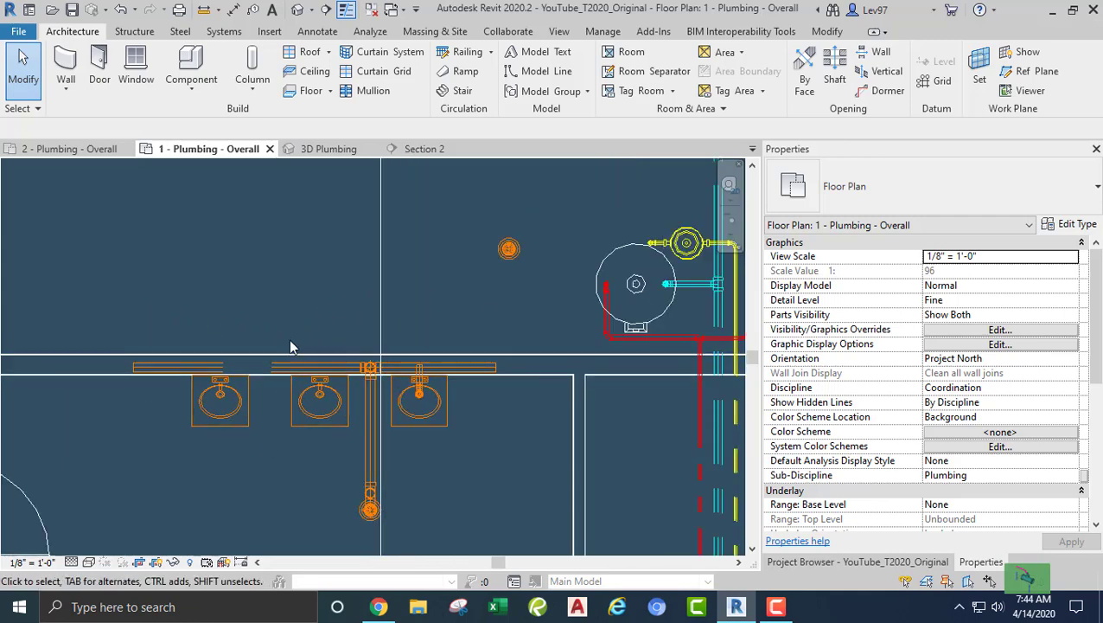
middle_click_drag(257, 316, 290, 312)
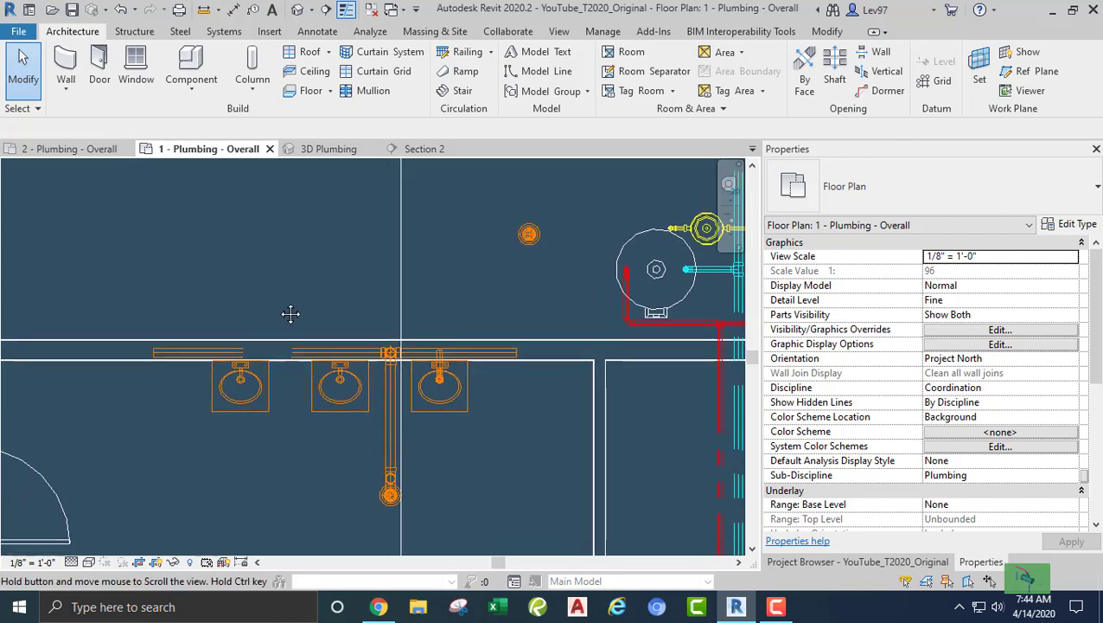
left_click(216, 408)
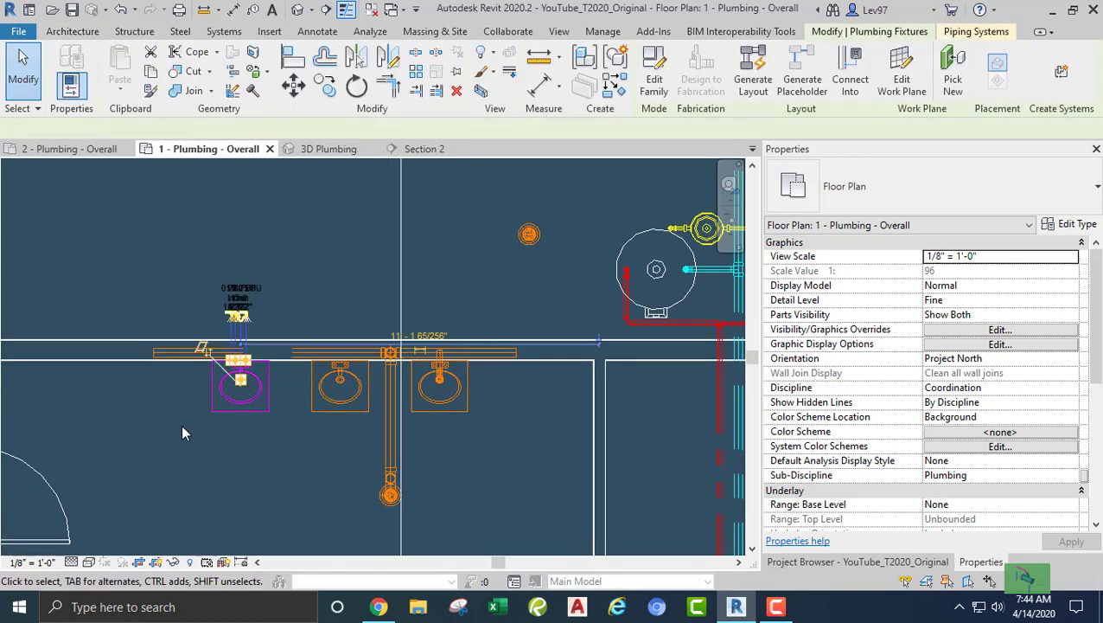
left_click(319, 414, "ctrl")
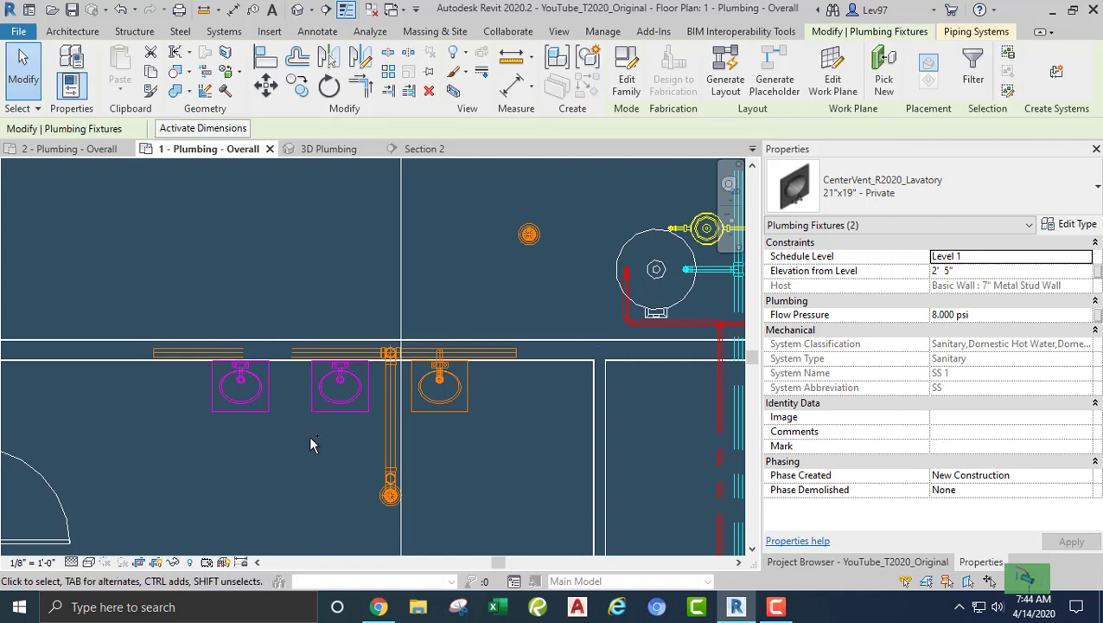
left_click(437, 412, "ctrl")
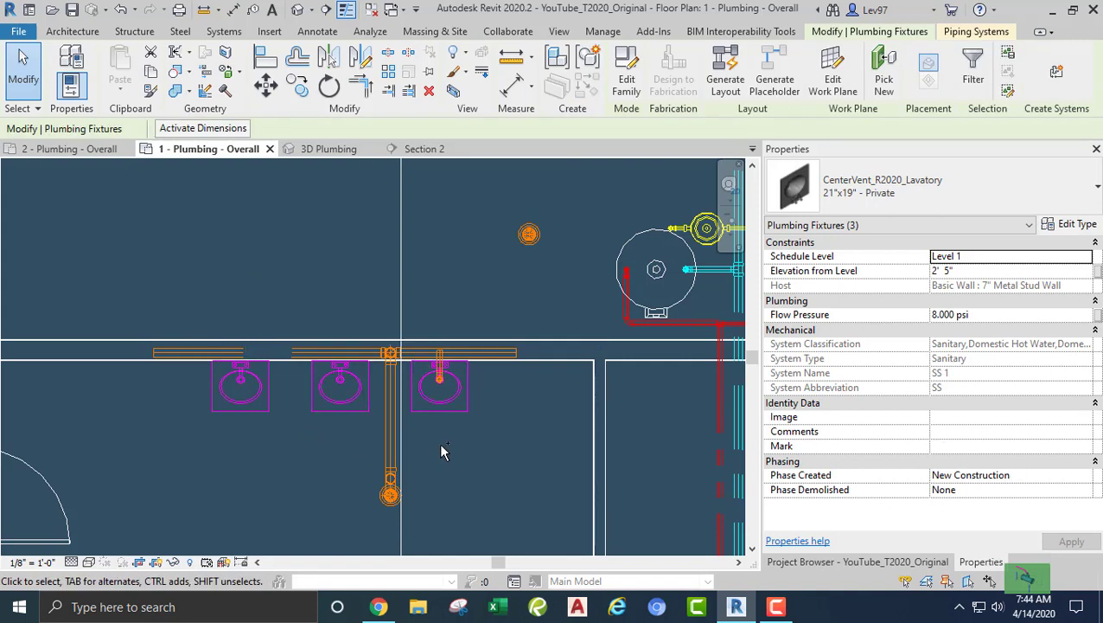
left_click(317, 425)
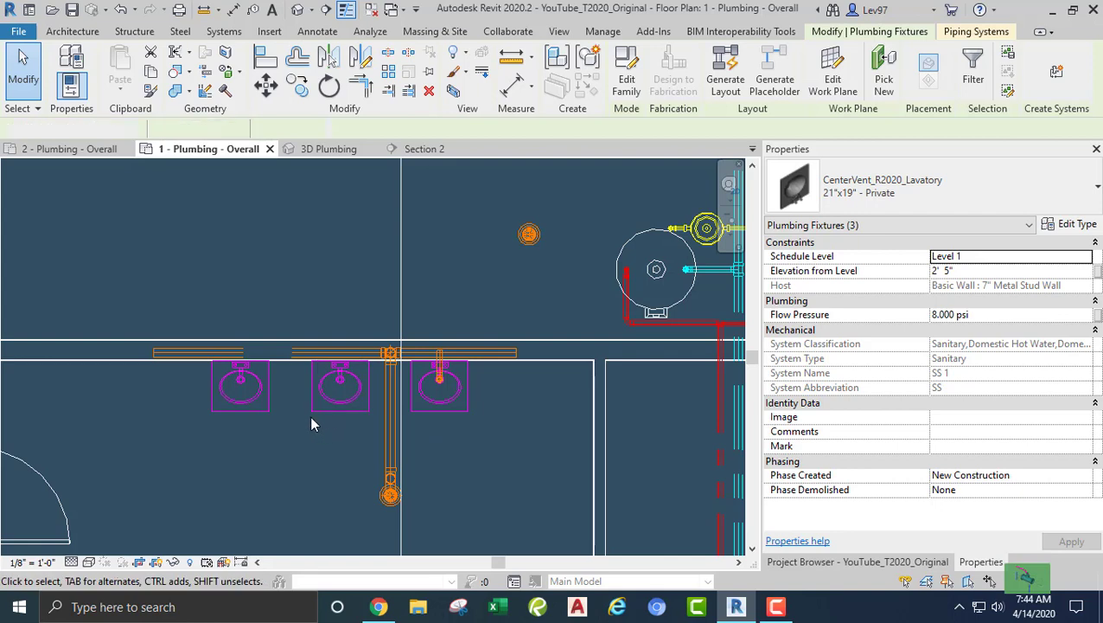
middle_click_drag(507, 445, 429, 485)
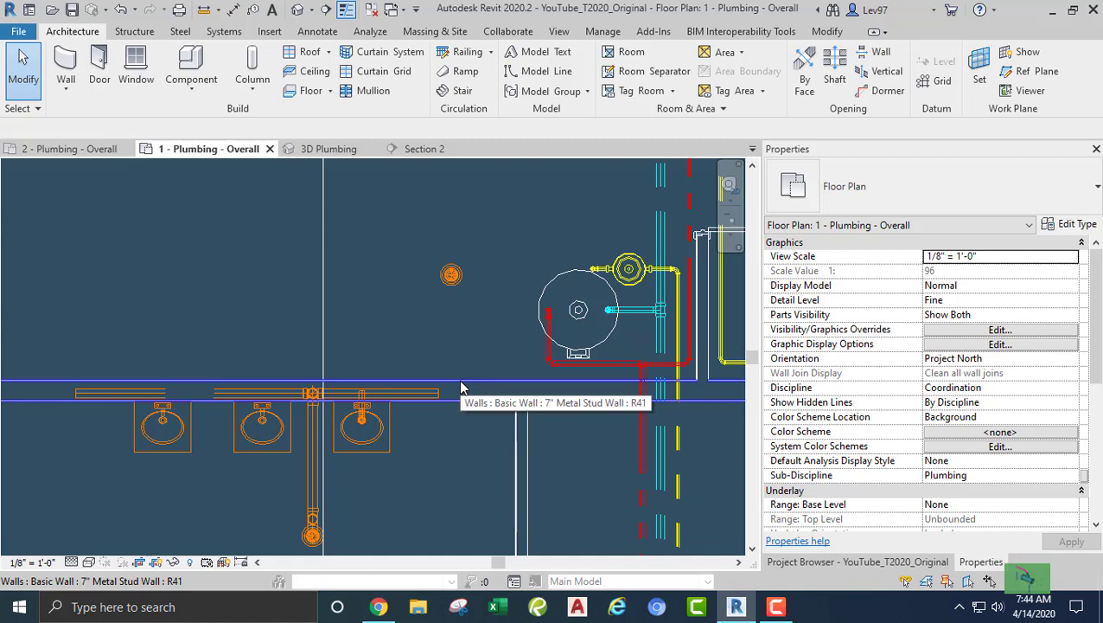
Examine the restroom layout in the 1 - Plumbing - Overall plan, from the lavatories to the water closets and urinals along the chase
scroll(449, 418, "down", 3)
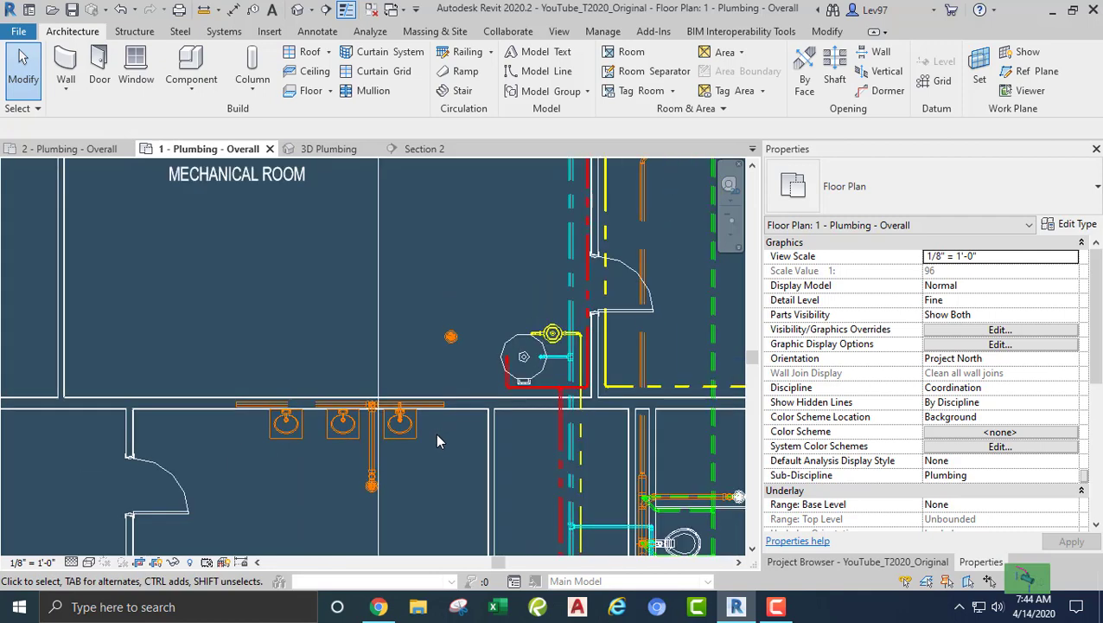
middle_click_drag(438, 443, 521, 276)
mouse_move(506, 361)
middle_mouse_down()
mouse_move(455, 308)
mouse_move(493, 347)
mouse_move(499, 373)
middle_mouse_up()
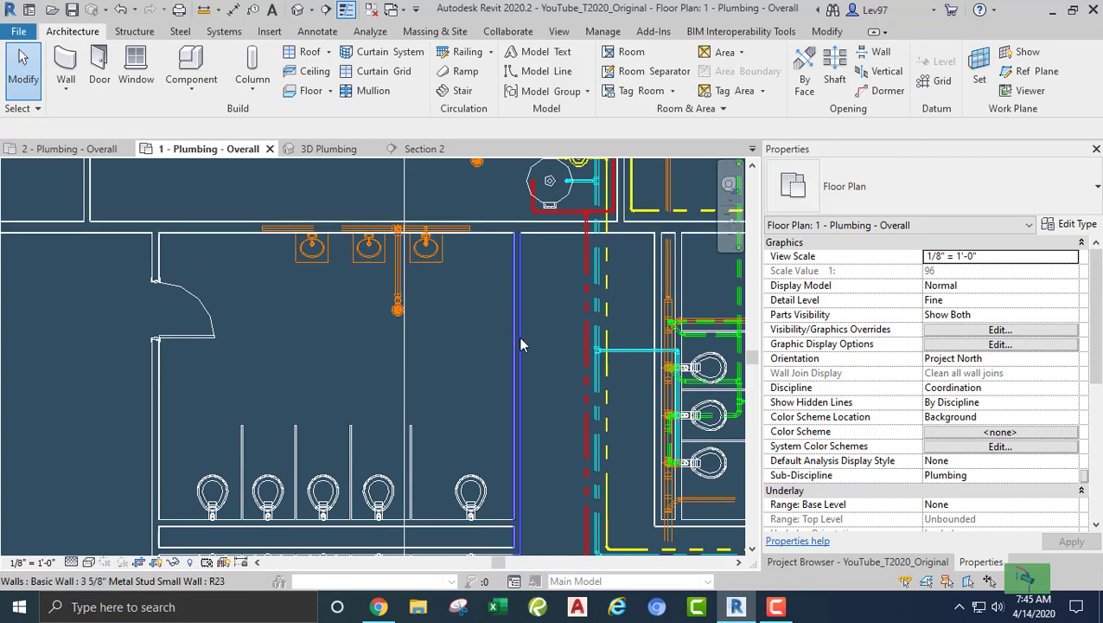
middle_click_drag(493, 353, 529, 293)
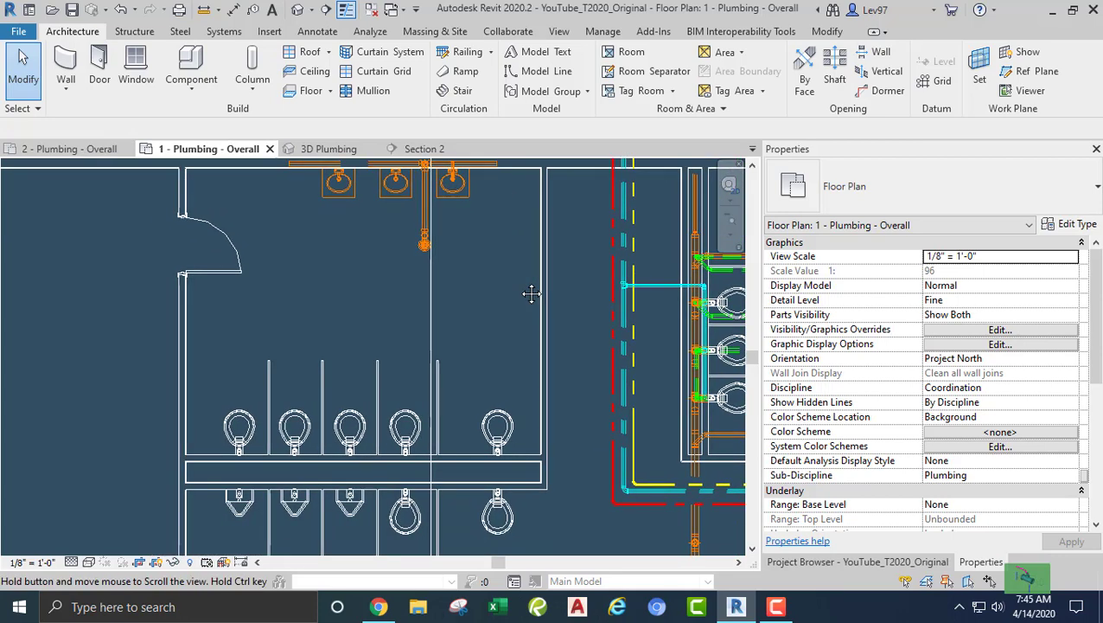
middle_click_drag(447, 337, 510, 228)
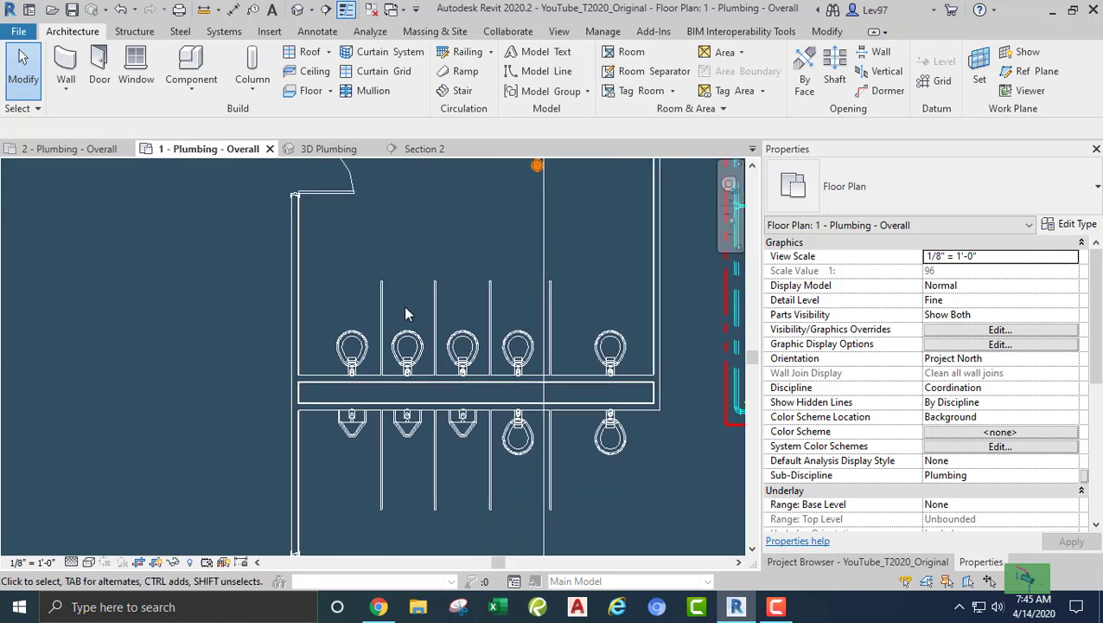
scroll(403, 309, "down", 2)
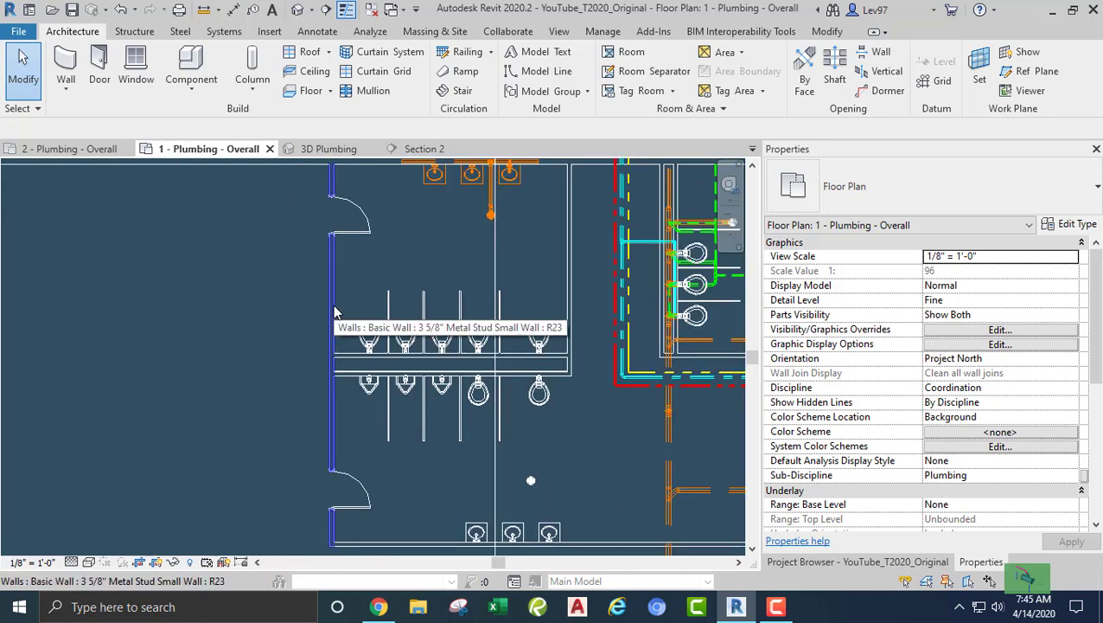
middle_click_drag(335, 313, 336, 377)
middle_click_drag(423, 273, 389, 340)
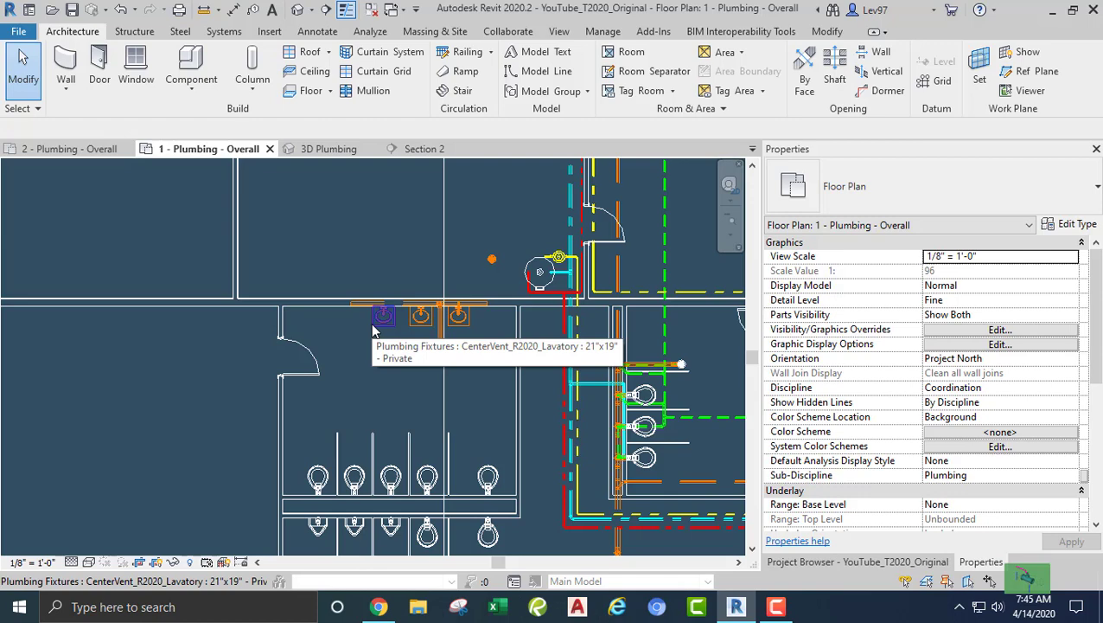
Compare the 7" Metal Stud Wall behind the lavatories and the two 3 5/8" chase walls on the 2 - Plumbing - Overall plan
left_click(312, 313)
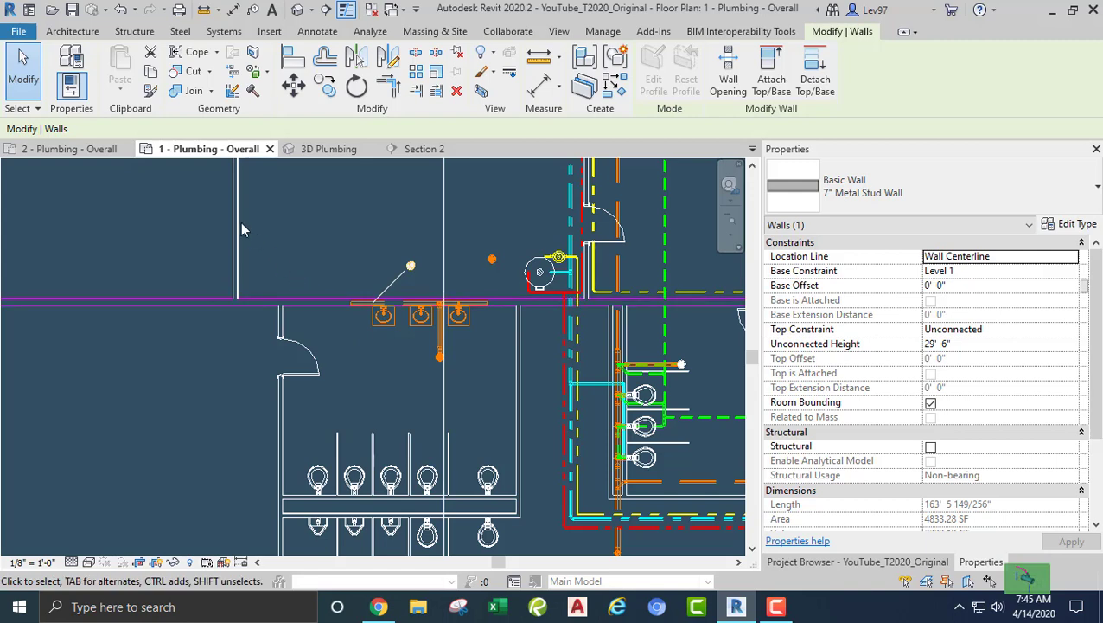
left_click(84, 154)
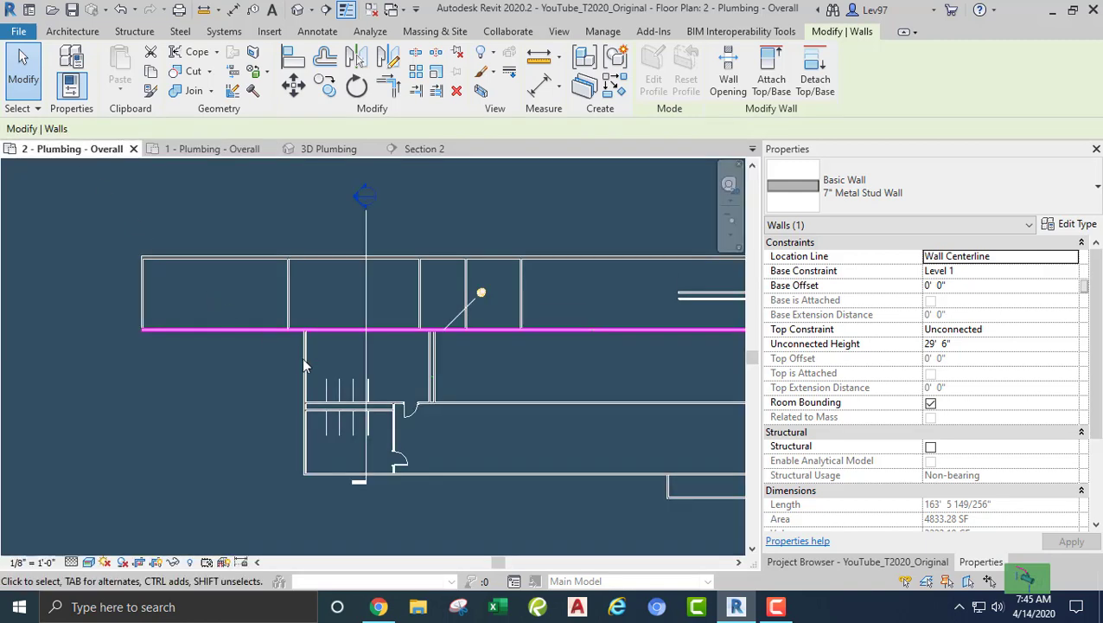
scroll(337, 335, "up", 3)
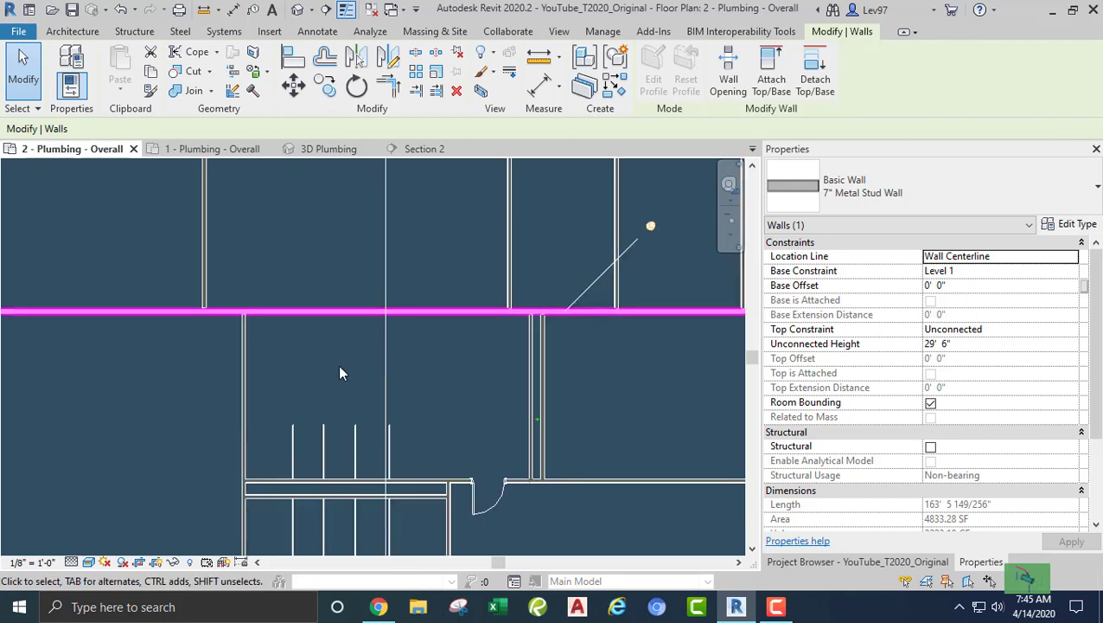
left_click(309, 491)
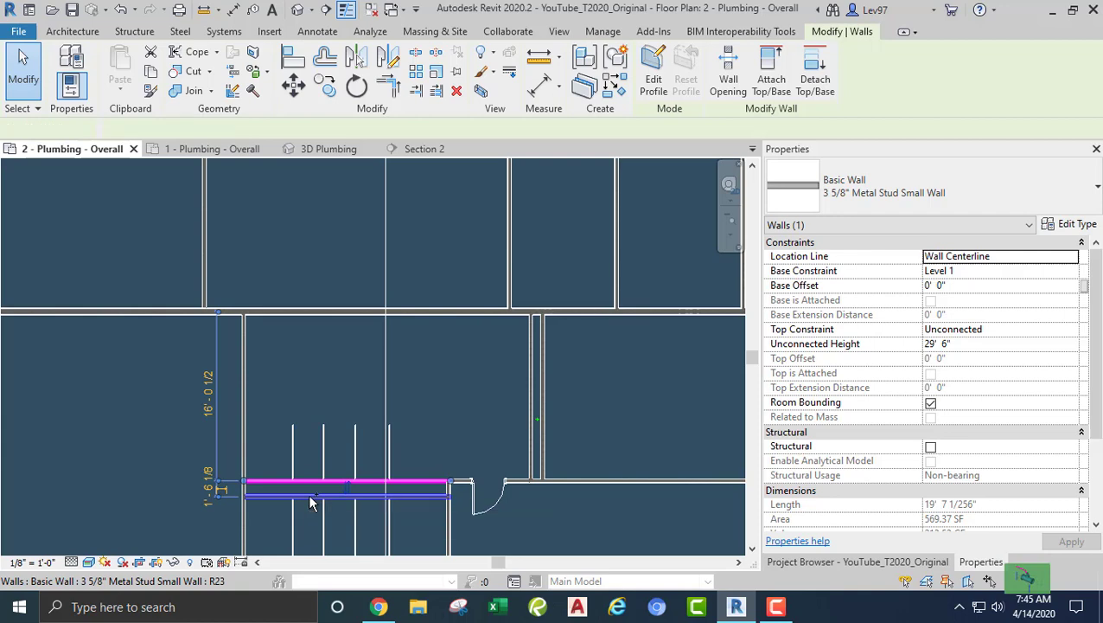
left_click(308, 497, "ctrl")
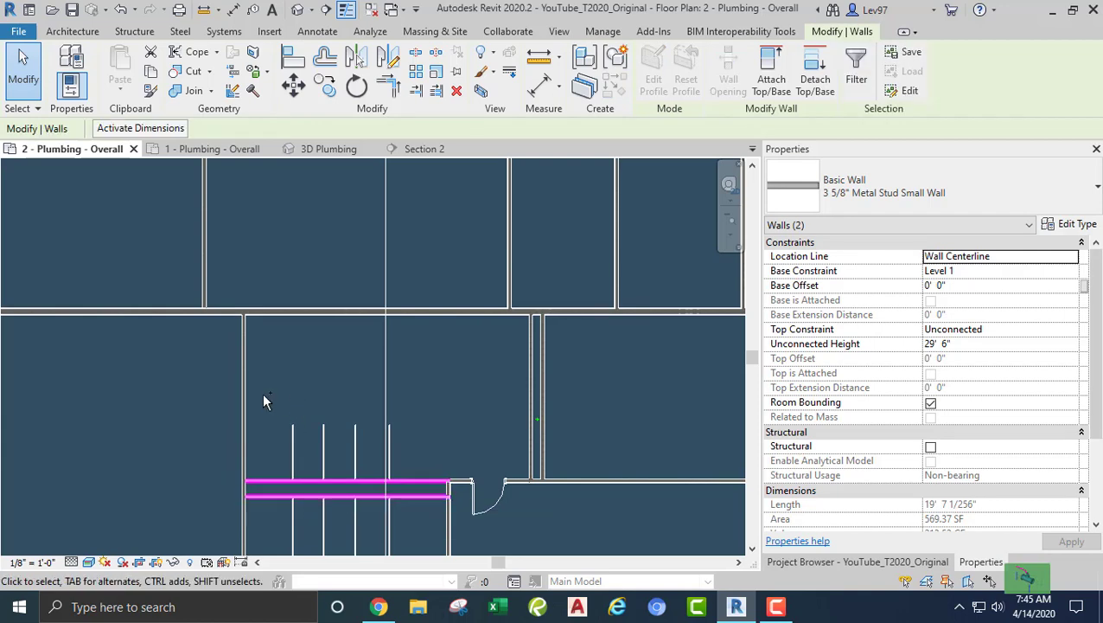
scroll(283, 382, "down", 2)
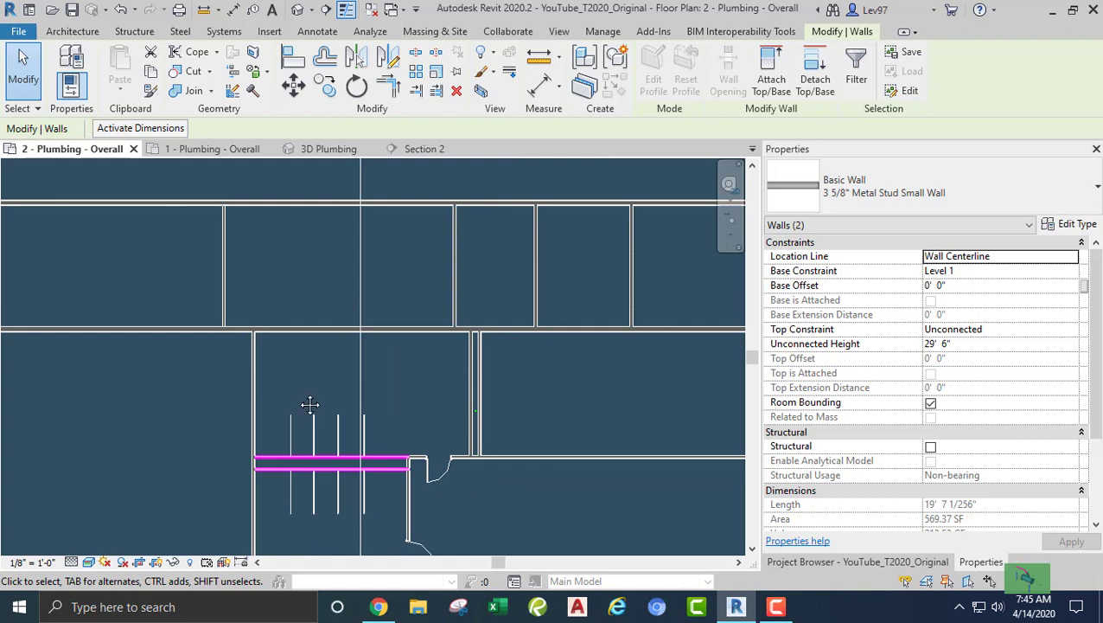
middle_click_drag(308, 401, 347, 255)
middle_click_drag(337, 305, 336, 400)
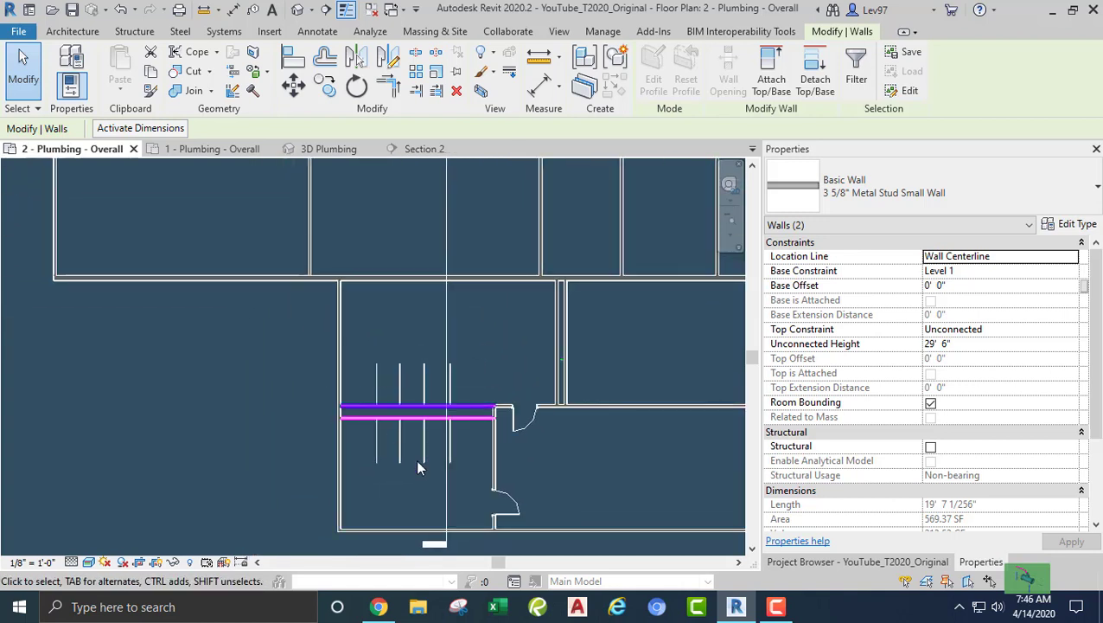
Return to the 1 - Plumbing - Overall plan and inspect the selected chase walls and the lavatory wall, clearing the selection
left_click(226, 149)
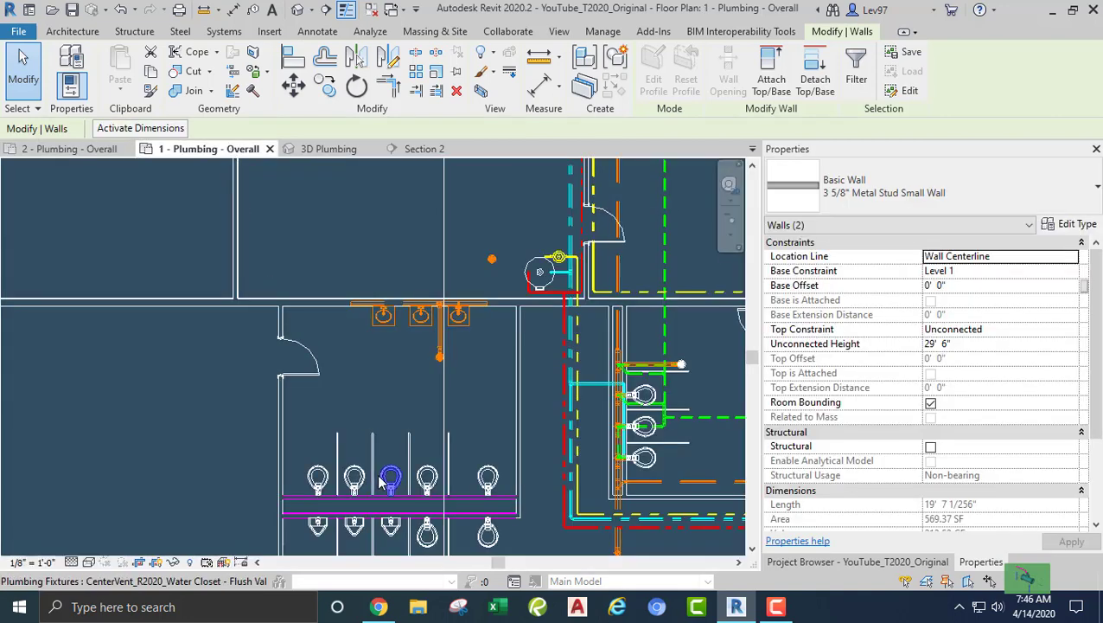
scroll(386, 475, "up", 3)
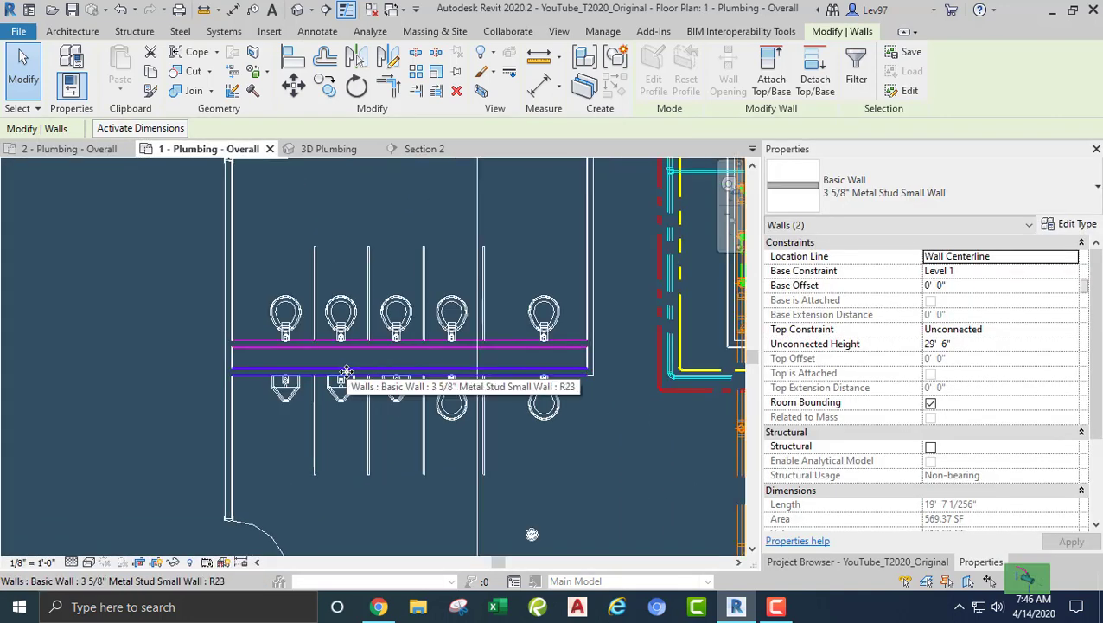
key("Escape")
scroll(347, 370, "down", 1)
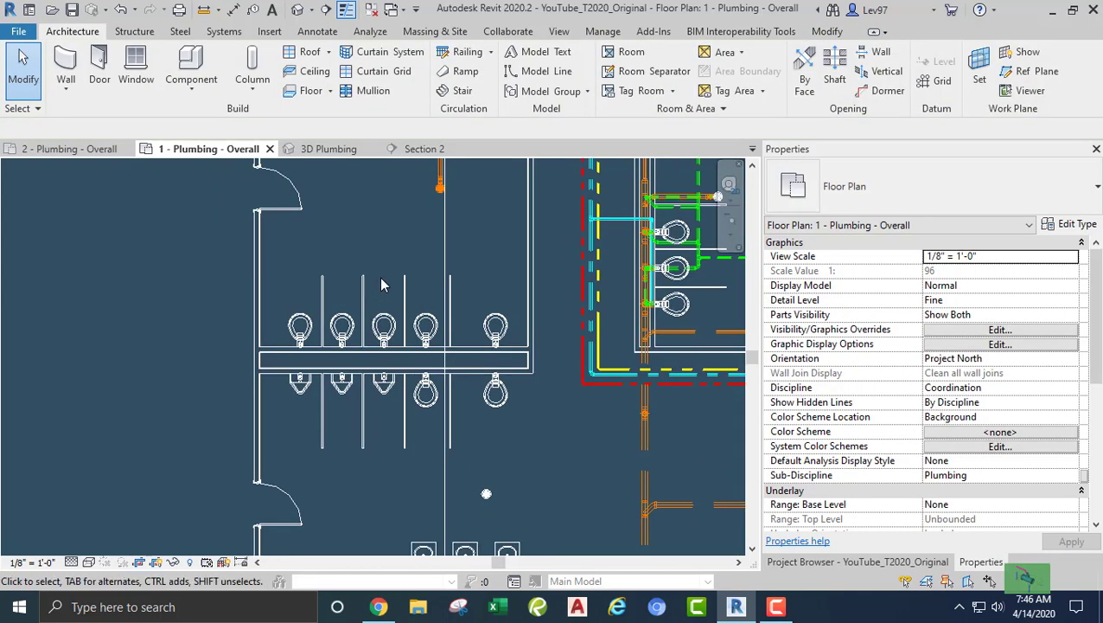
middle_click_drag(381, 275, 370, 429)
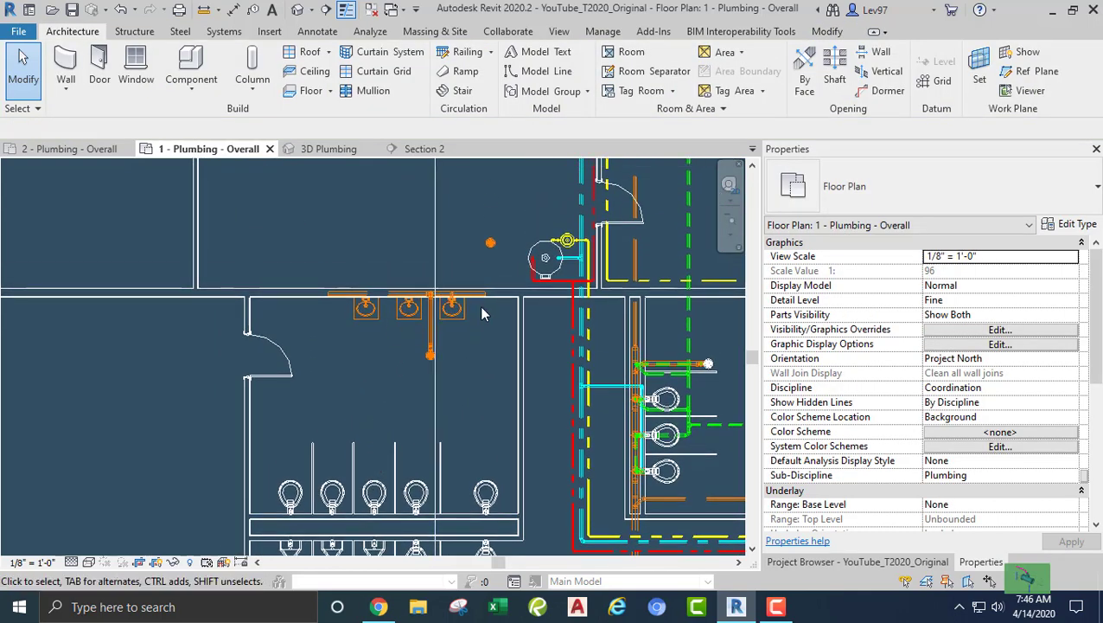
scroll(500, 298, "up", 1)
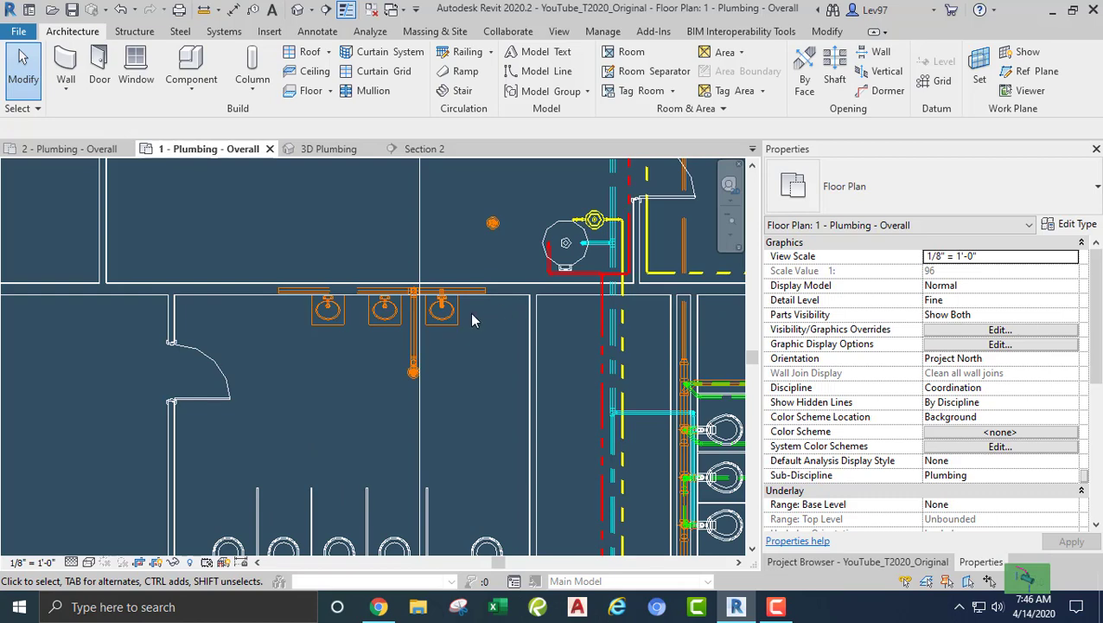
middle_click_drag(471, 320, 493, 377)
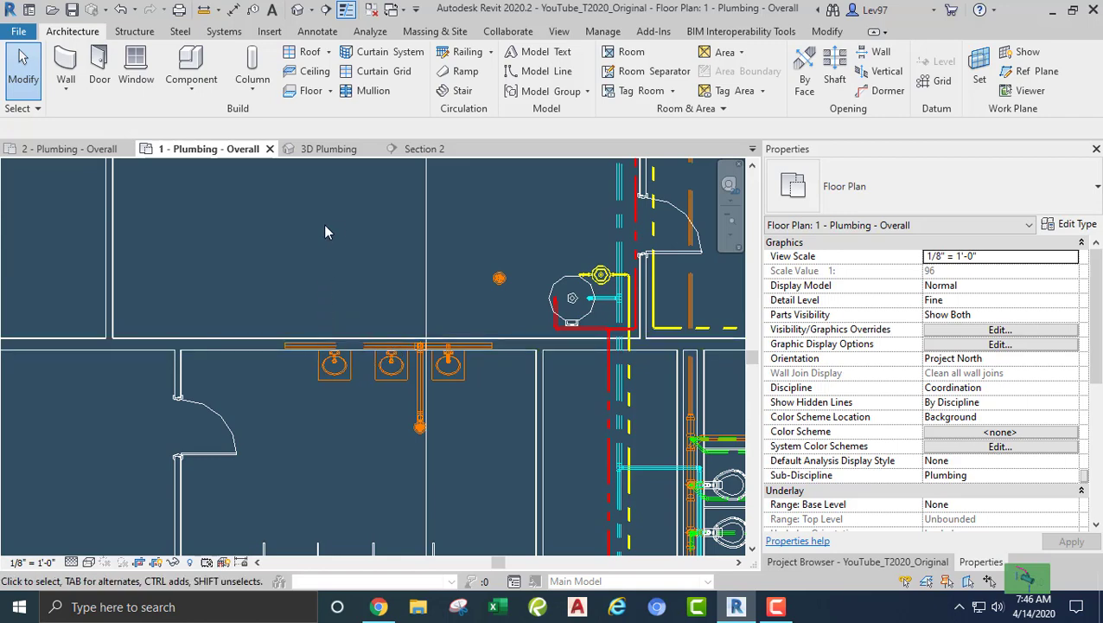
Shift the Section 2 line across to the third lavatory and inspect its 1 1/2" PVC drain pipe in the Section 2 view
left_click(425, 303)
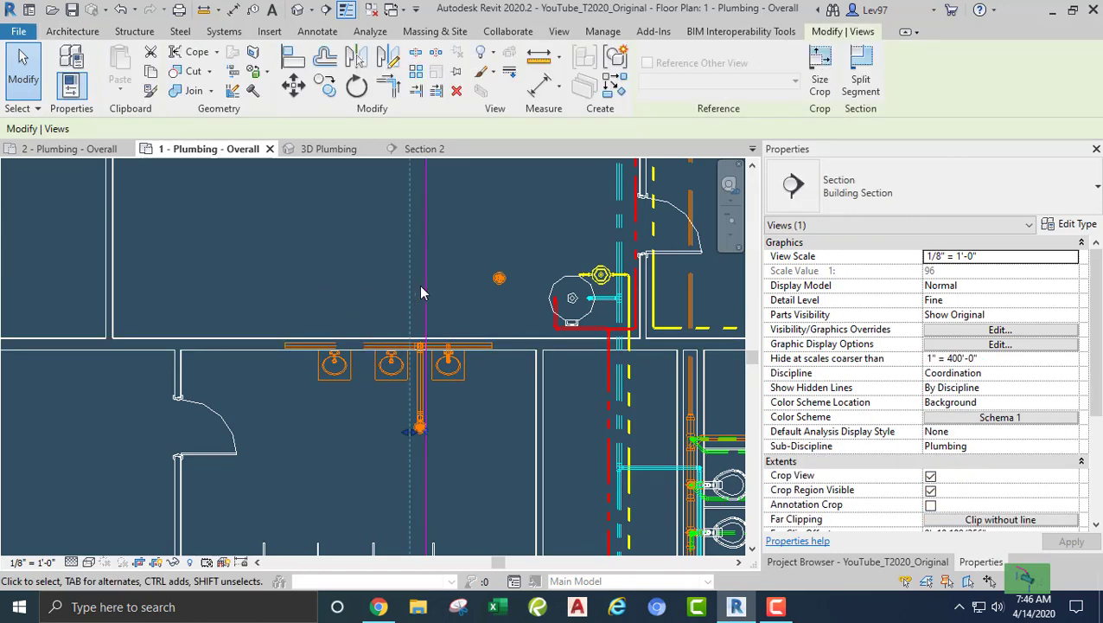
left_click_drag(423, 286, 455, 290)
middle_click_drag(386, 273, 367, 292)
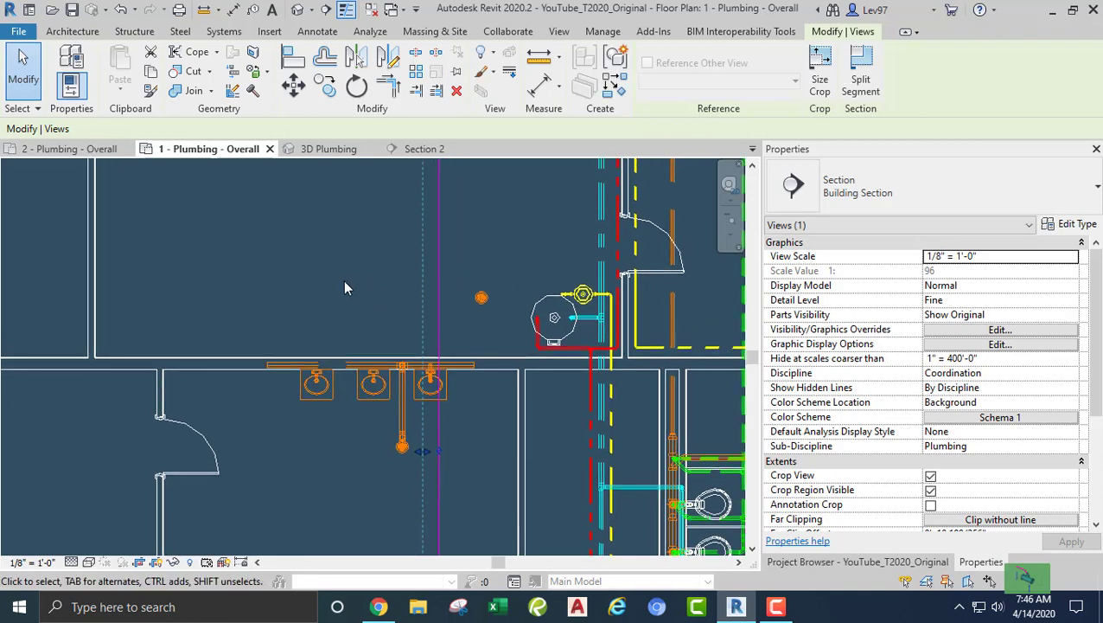
left_click(421, 149)
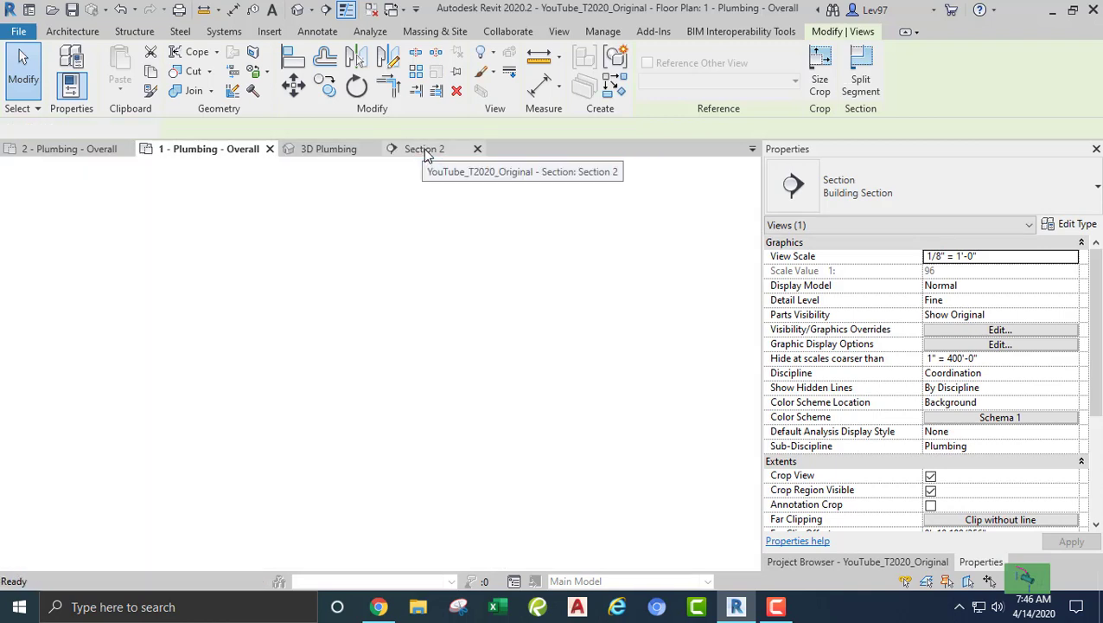
middle_click_drag(413, 268, 423, 294)
scroll(377, 346, "up", 2)
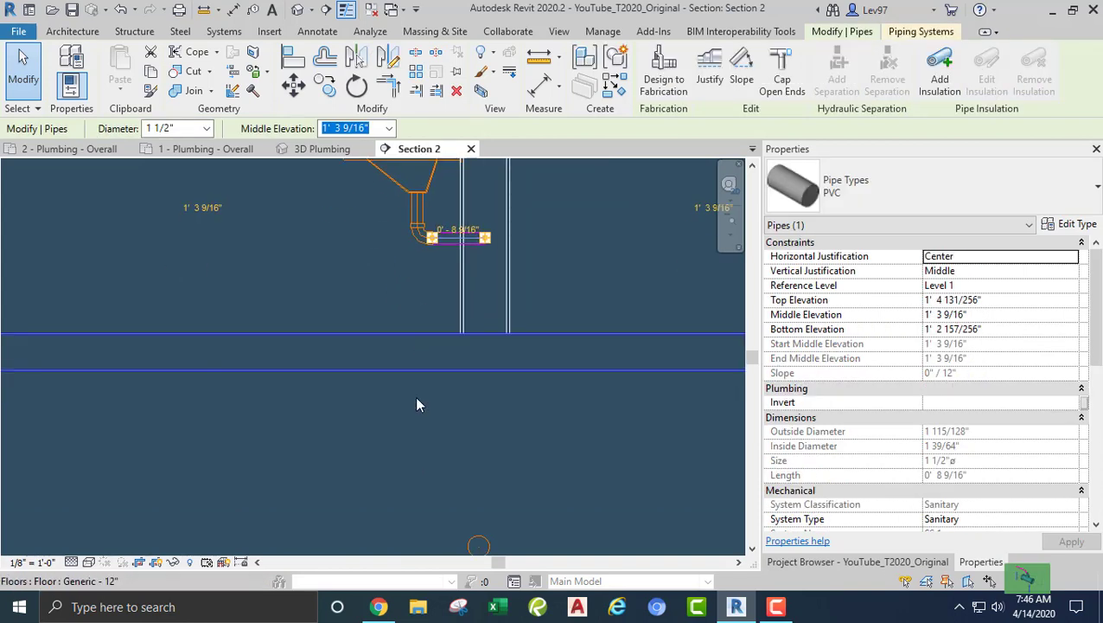
middle_click_drag(415, 424, 412, 382)
scroll(430, 368, "down", 1)
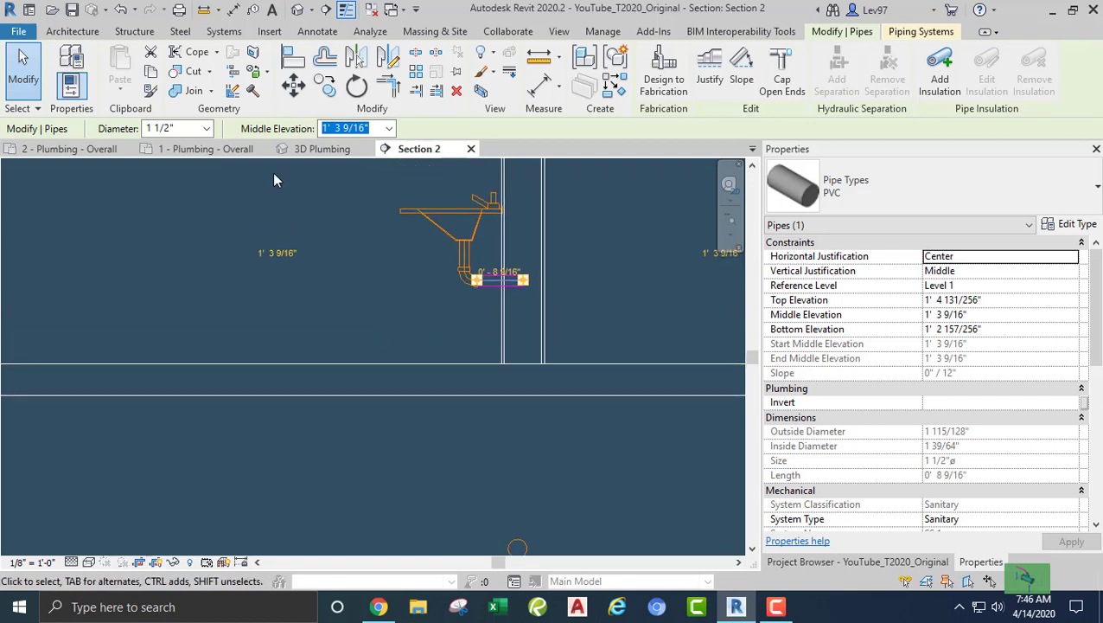
In the 1 - Plumbing - Overall plan, move the Section 2 line back beside the floor drain's horizontal pipe and open the Section 2 view
left_click(304, 152)
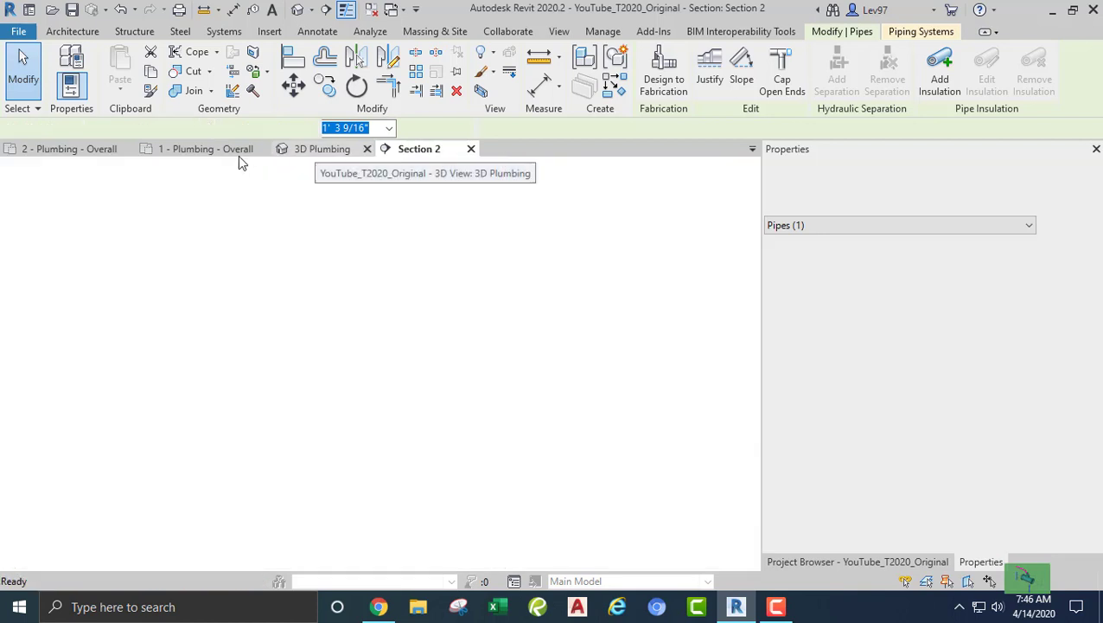
left_click(228, 149)
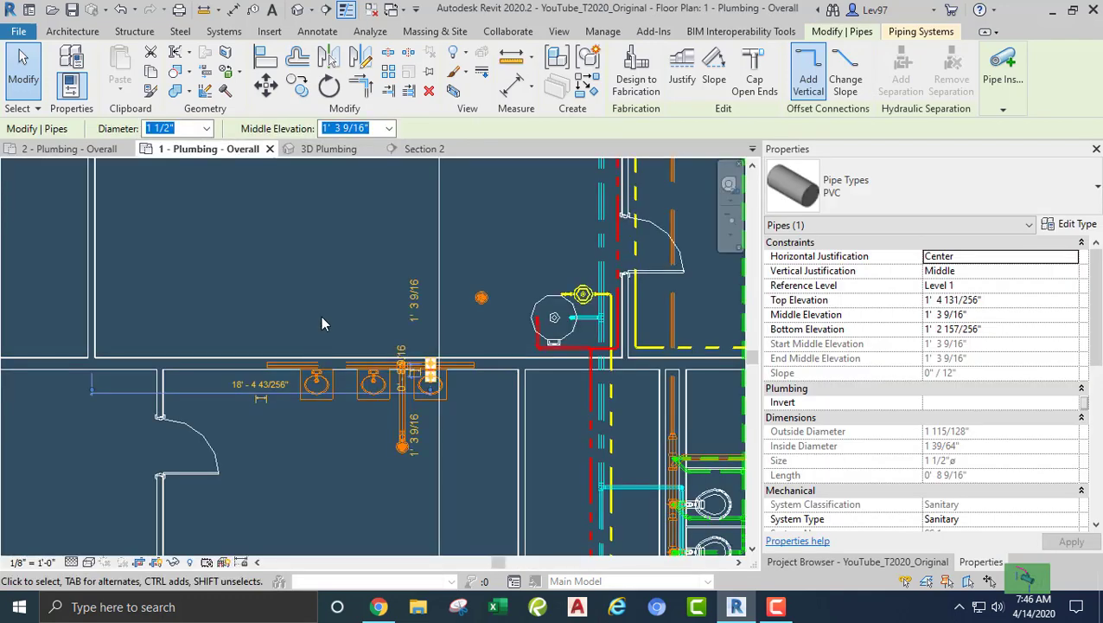
left_click(393, 300)
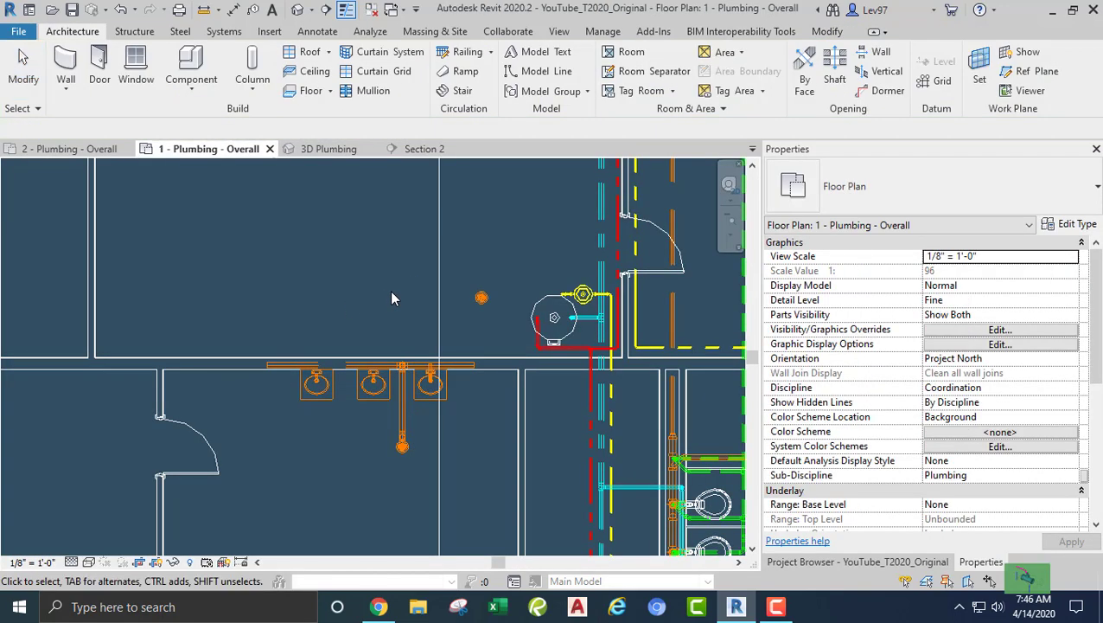
left_click(442, 325)
left_click_drag(439, 312, 409, 309)
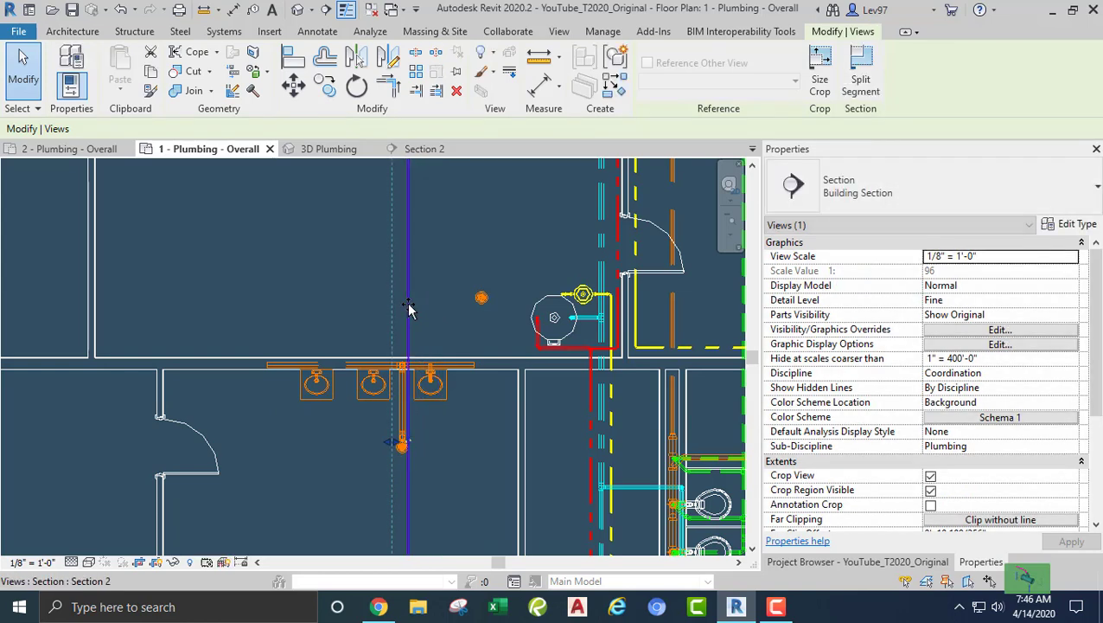
left_click(423, 149)
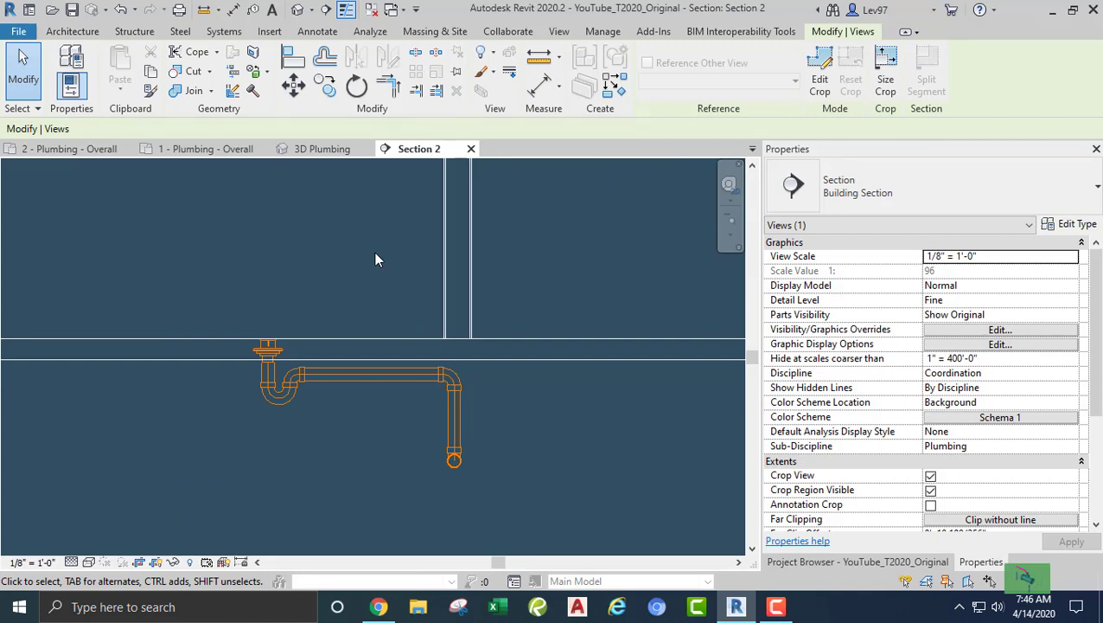
In the 3D Plumbing view, examine the long 3" PVC main's slope arrow and check the pipe's position in Section 2
left_click(305, 150)
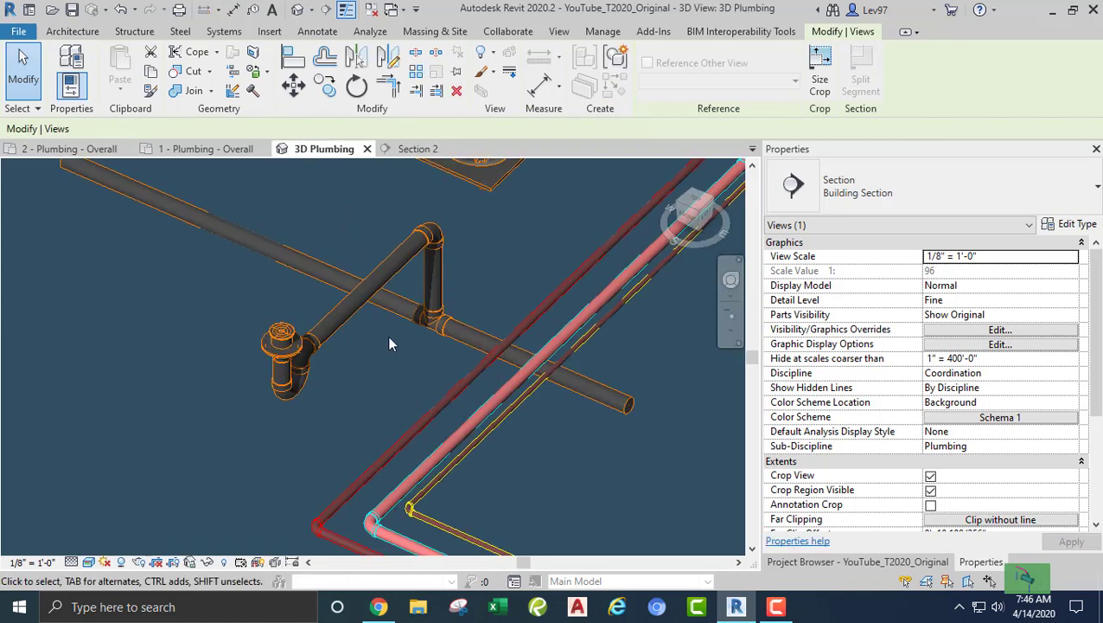
left_click(403, 306)
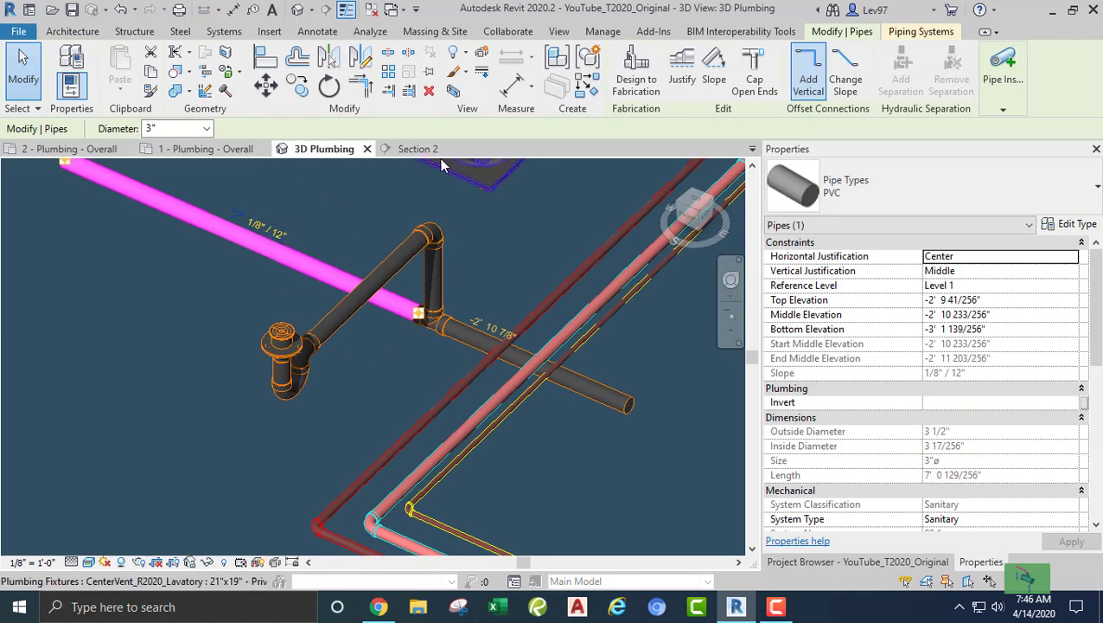
left_click(407, 149)
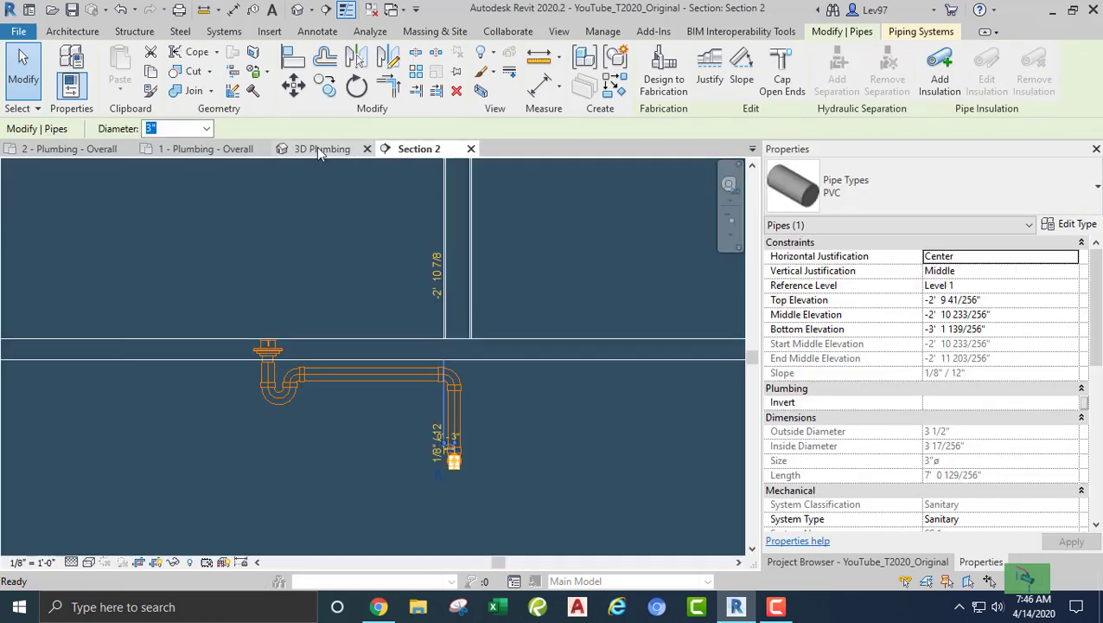
left_click(318, 150)
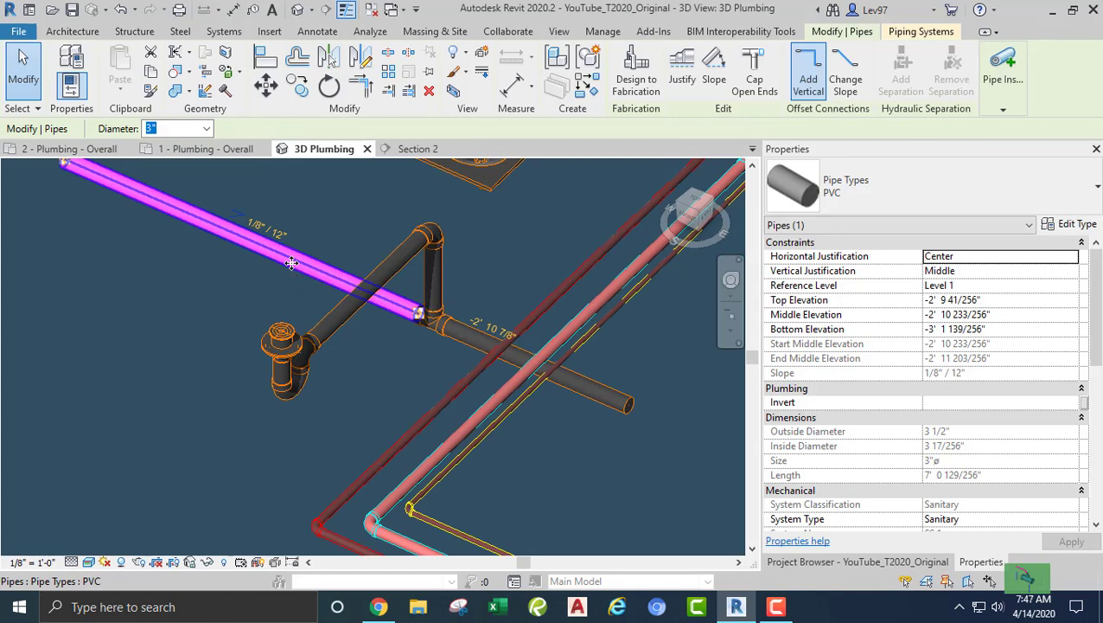
middle_click_drag(288, 263, 382, 393)
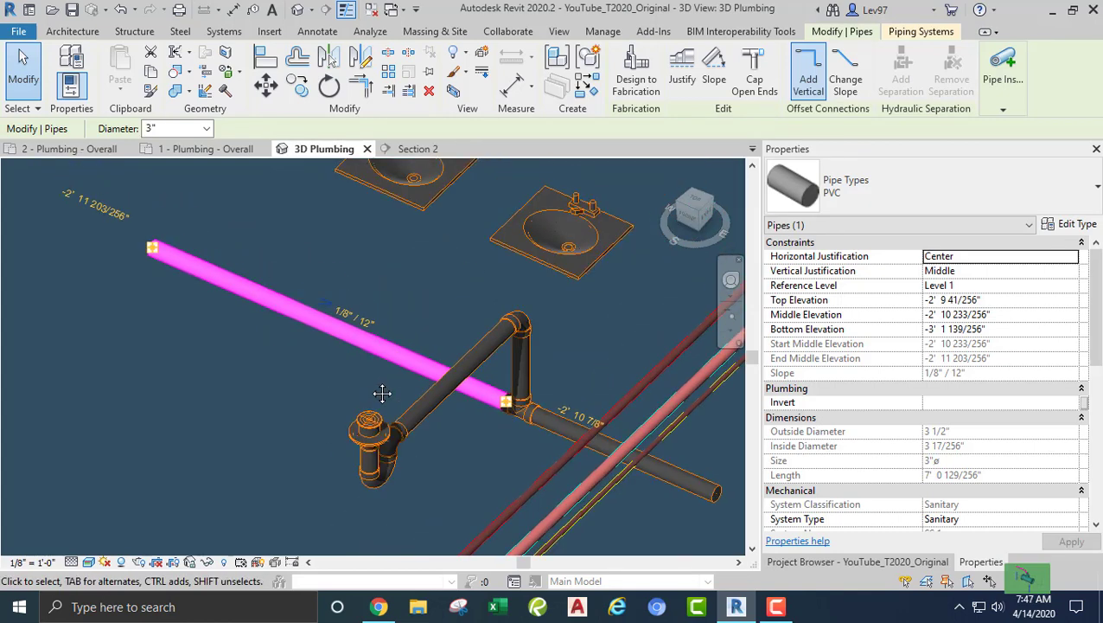
scroll(344, 359, "up", 5)
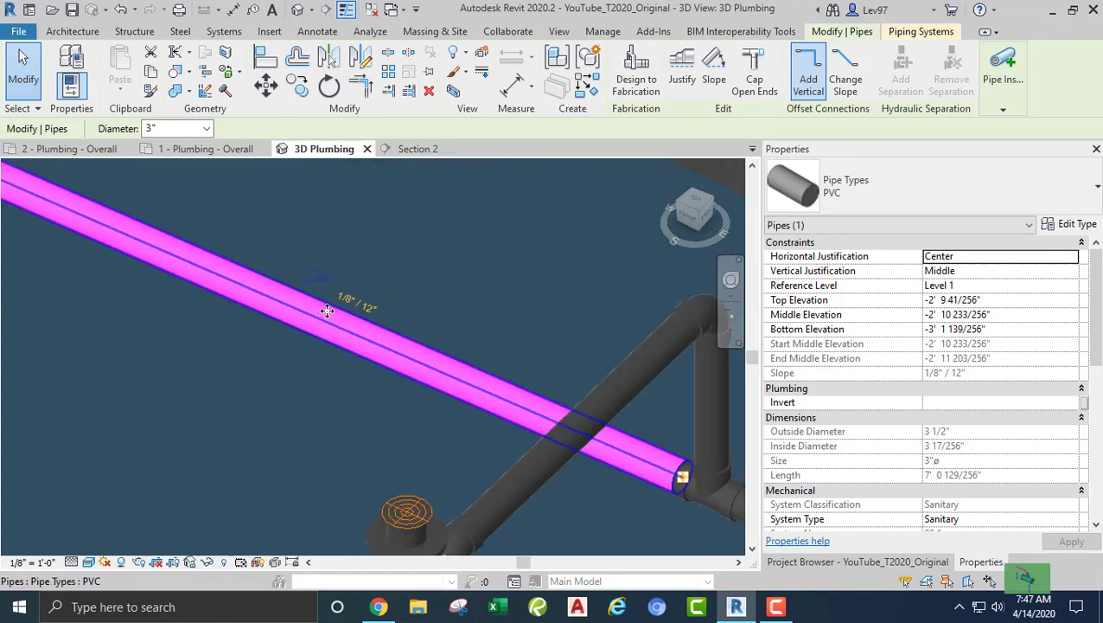
middle_click_drag(381, 314, 404, 320)
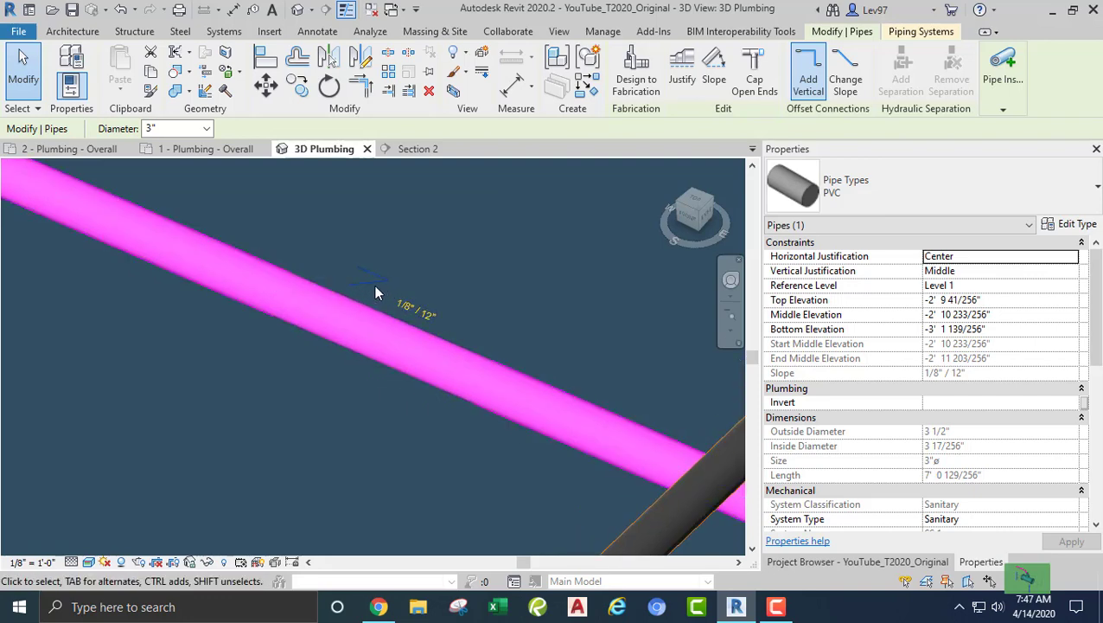
scroll(370, 322, "down", 2)
scroll(371, 323, "down", 2)
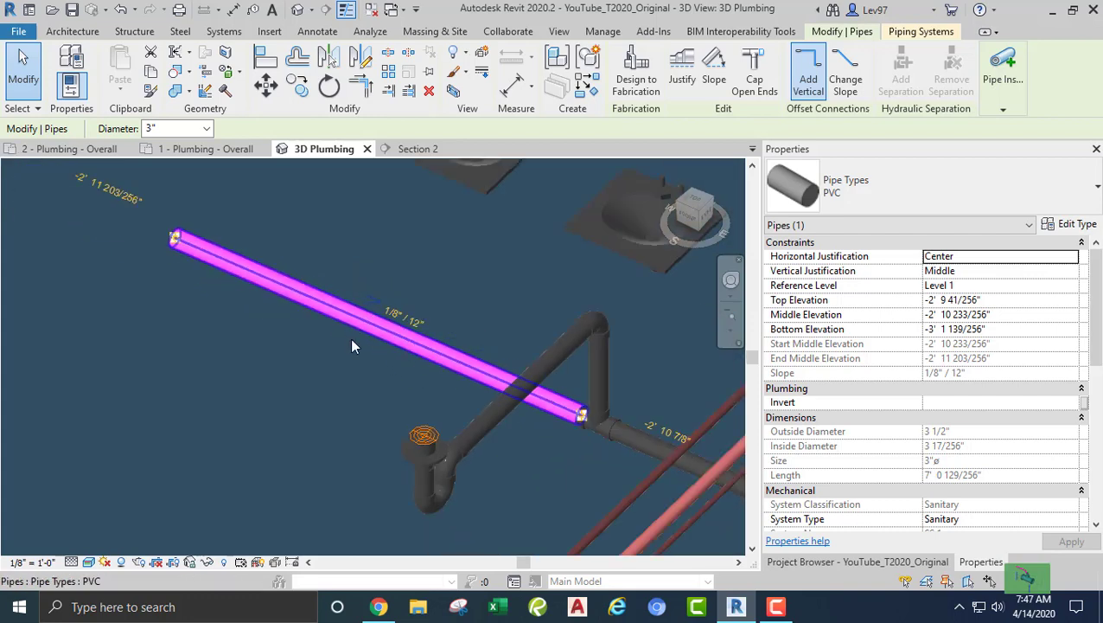
scroll(383, 326, "up", 3)
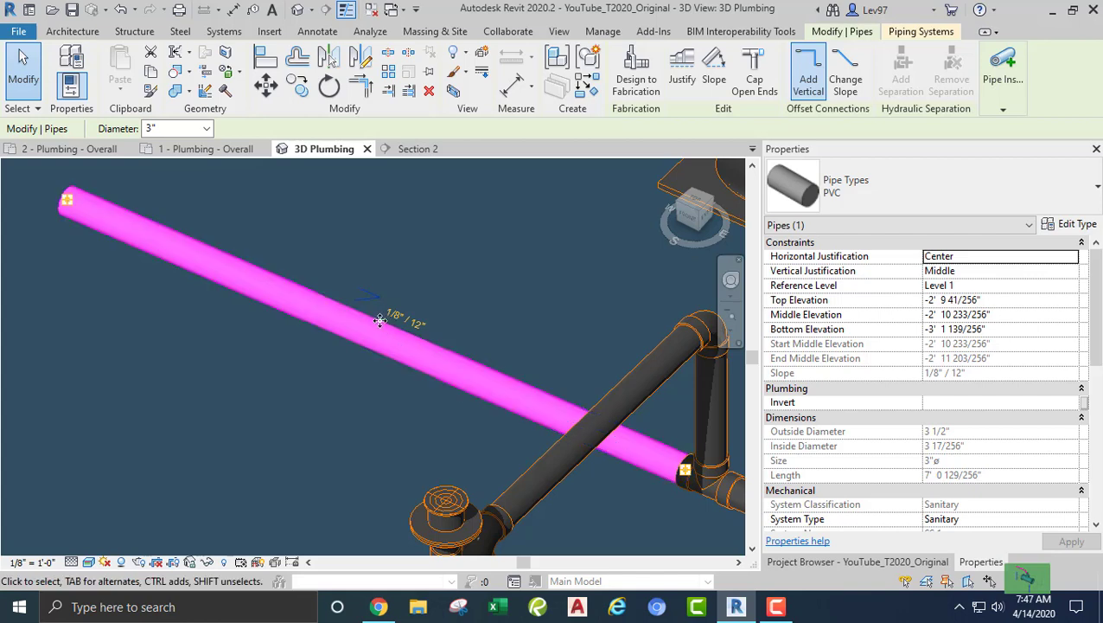
scroll(359, 338, "down", 3)
key("Escape")
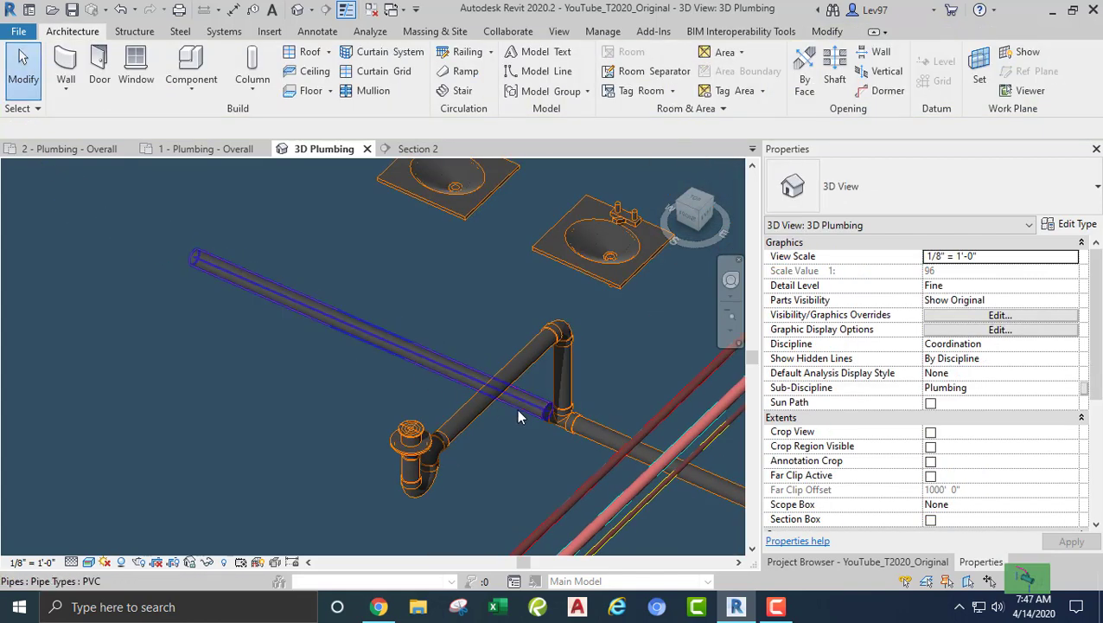
Examine the slope direction of the short 3" PVC main segment beyond the floor drain tee, where it crosses the other piping
middle_click_drag(516, 409, 351, 314)
scroll(463, 368, "up", 1)
scroll(415, 327, "up", 1)
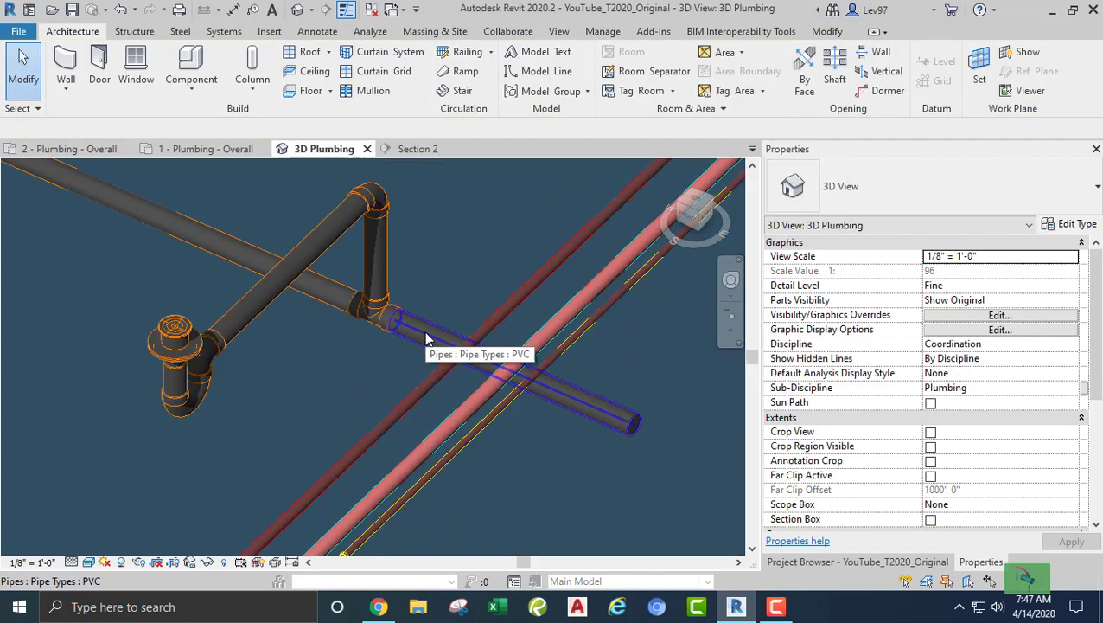
left_click(416, 363)
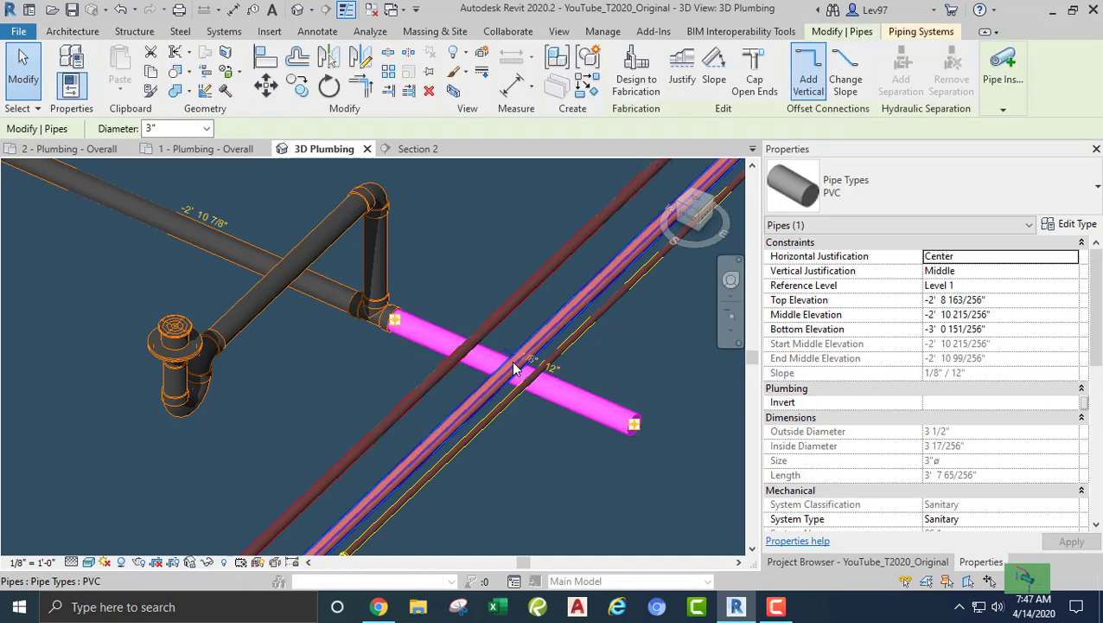
scroll(506, 343, "up", 5)
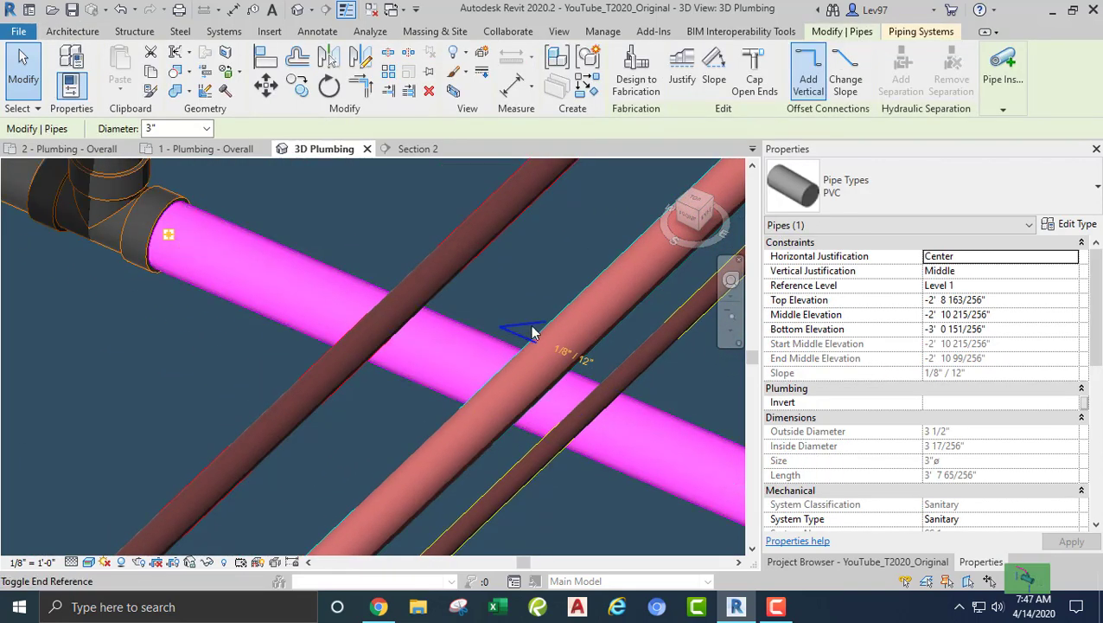
scroll(526, 315, "up", 3)
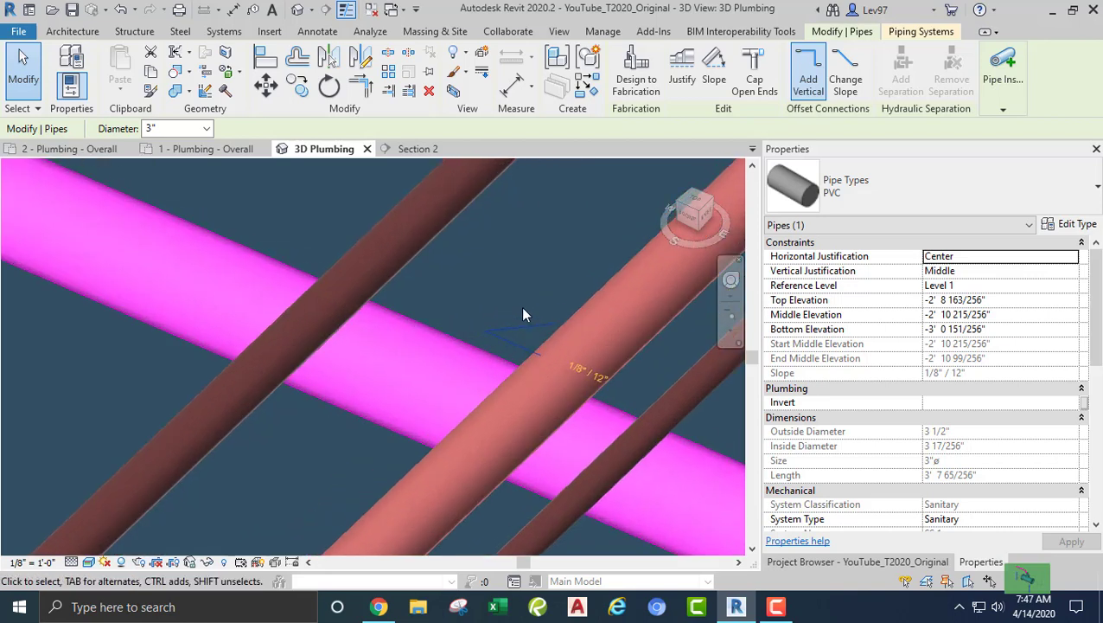
scroll(521, 309, "down", 6)
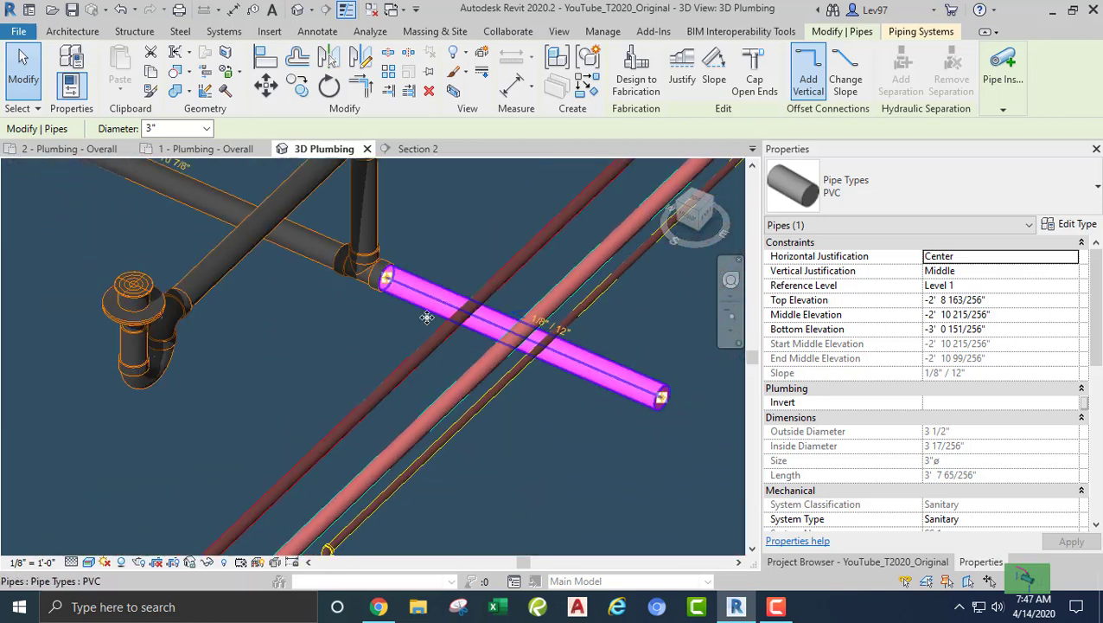
Cap the open end of the short 3" PVC main segment beyond the floor drain tee
left_click(648, 413)
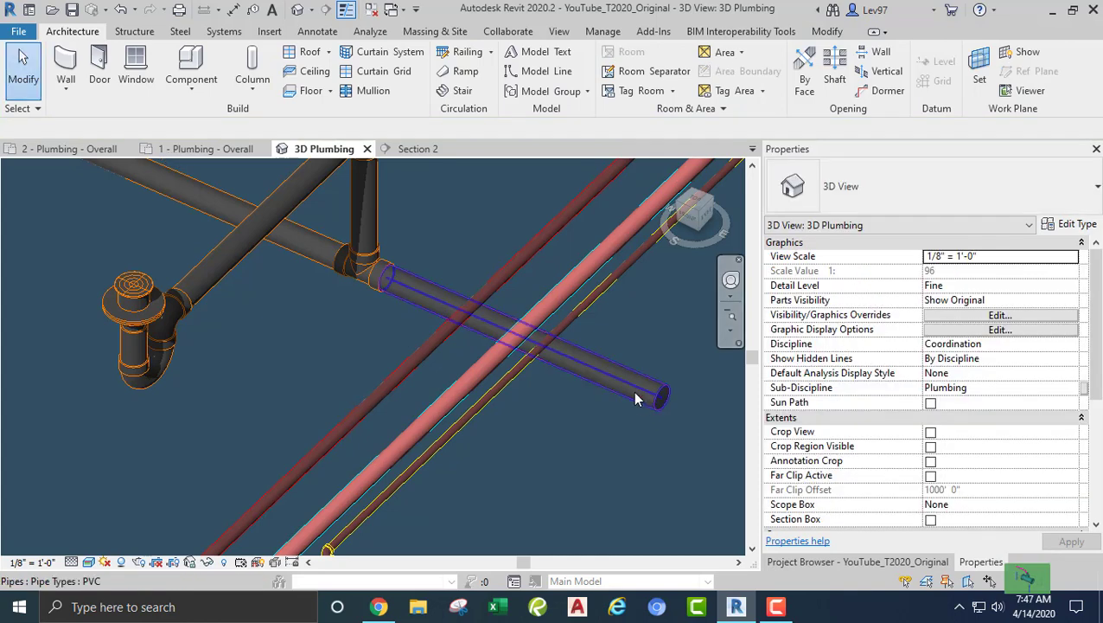
left_click(616, 417)
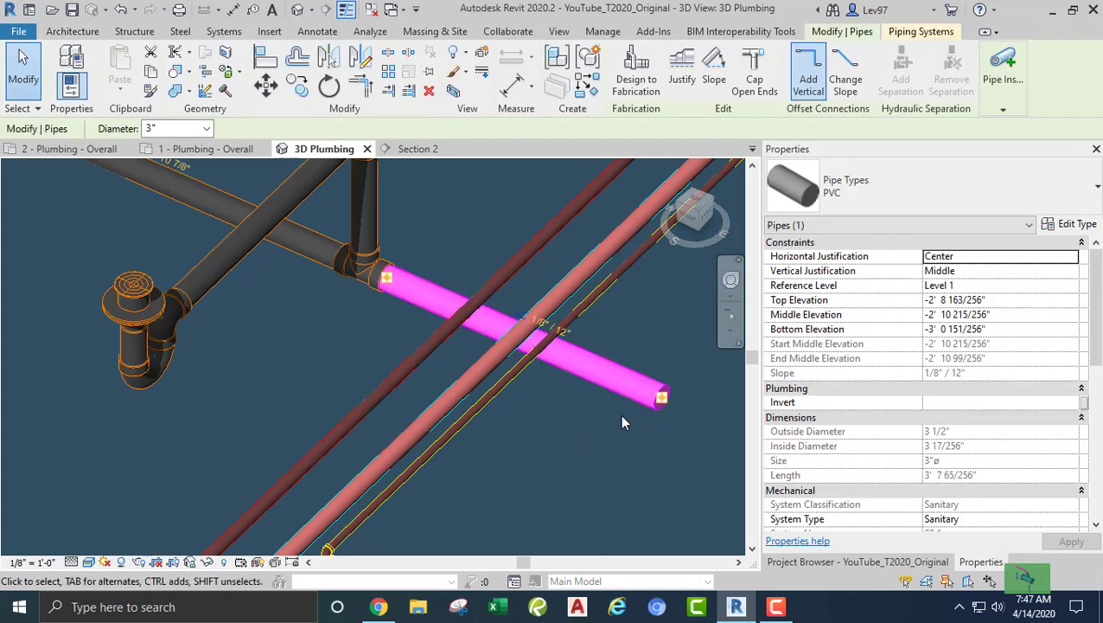
left_click(755, 79)
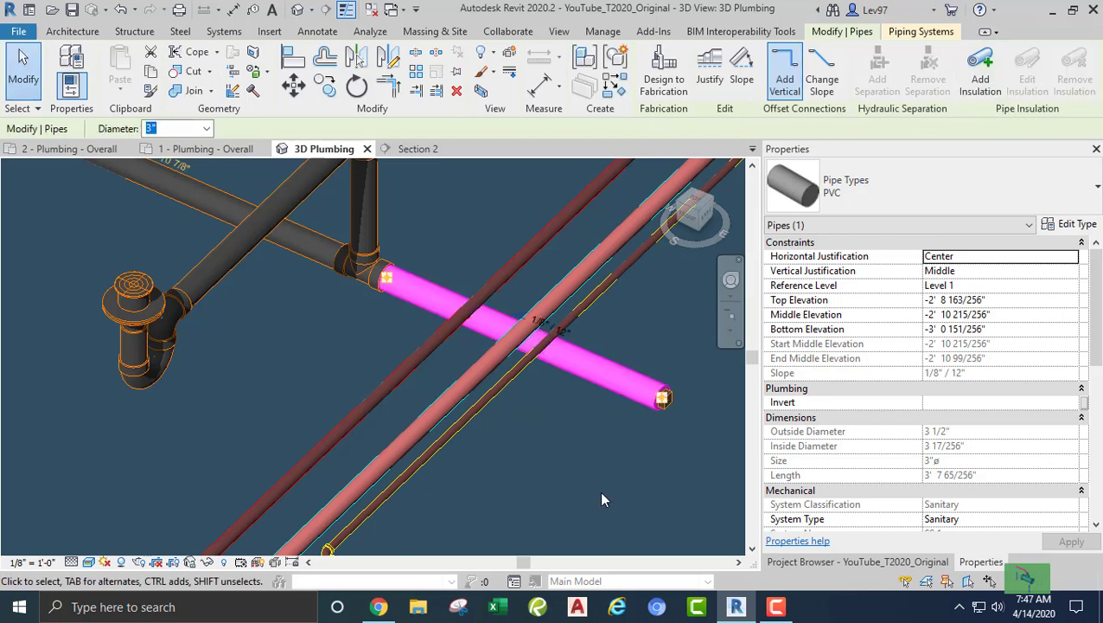
left_click(599, 491)
scroll(594, 489, "down", 1)
scroll(593, 496, "down", 3)
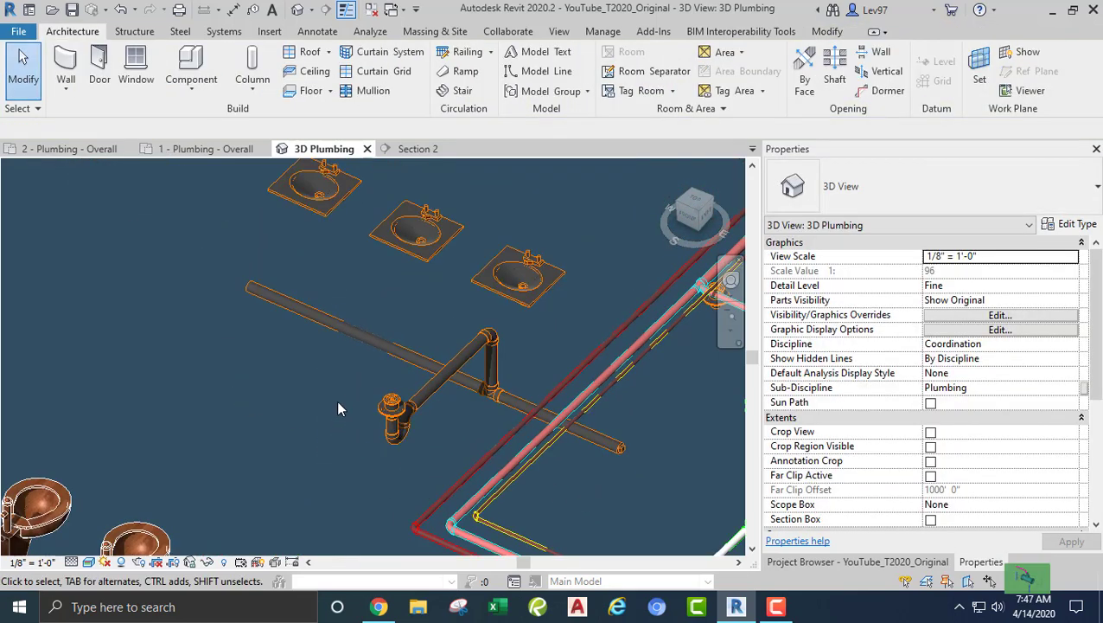
Review the long 3" PVC main's mechanical properties in the 3D view and its depth below the floor in Section 2
middle_click_drag(337, 409, 371, 377)
left_click(377, 367)
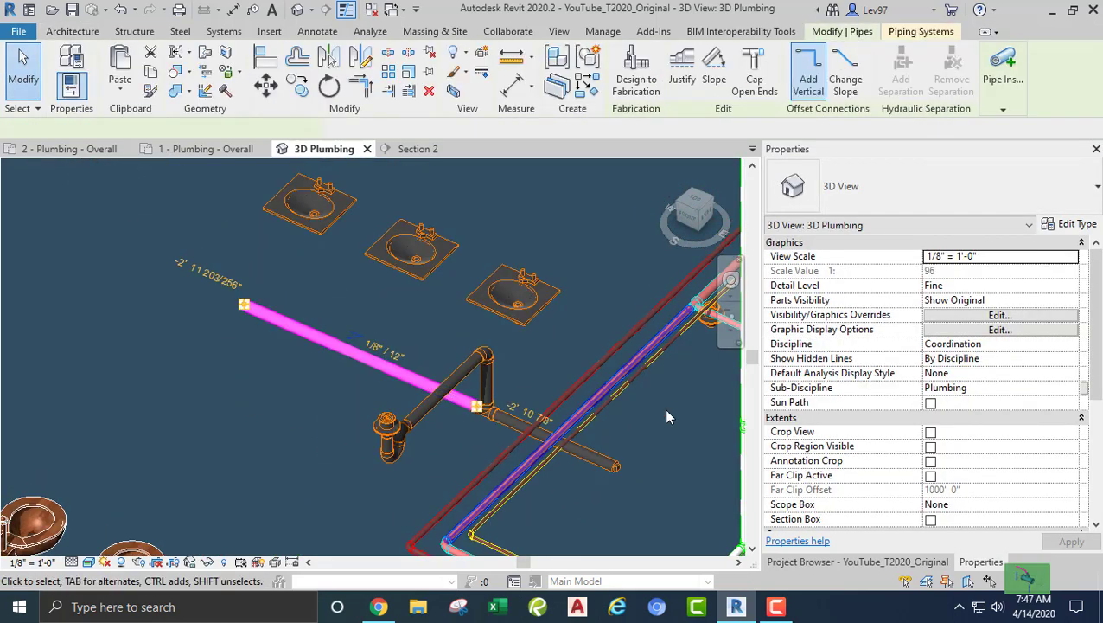
scroll(955, 422, "down", 6)
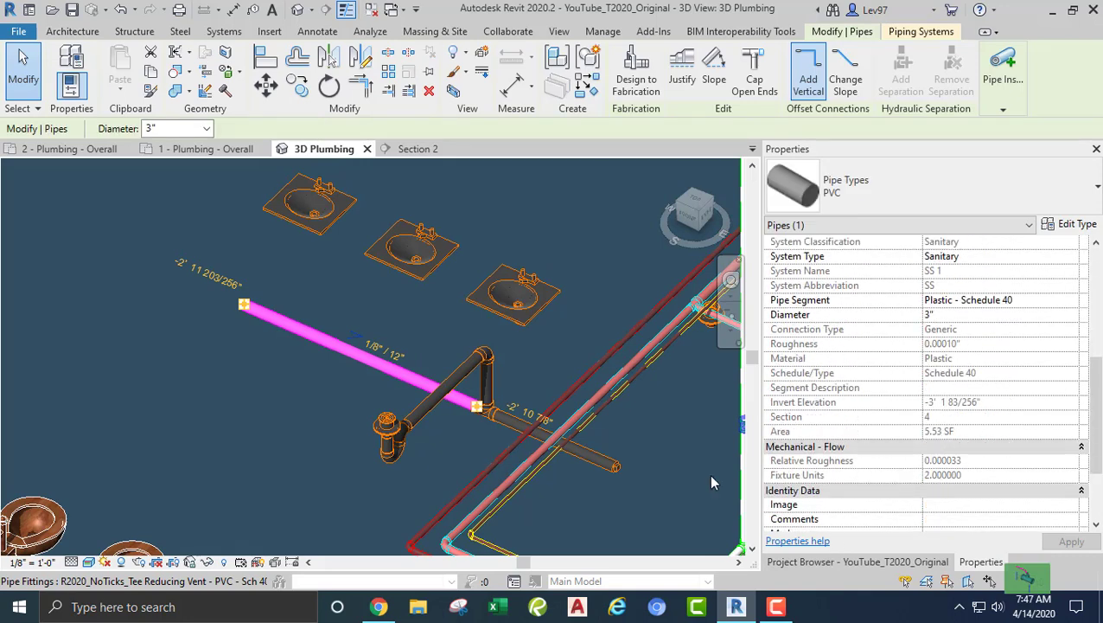
left_click(336, 466)
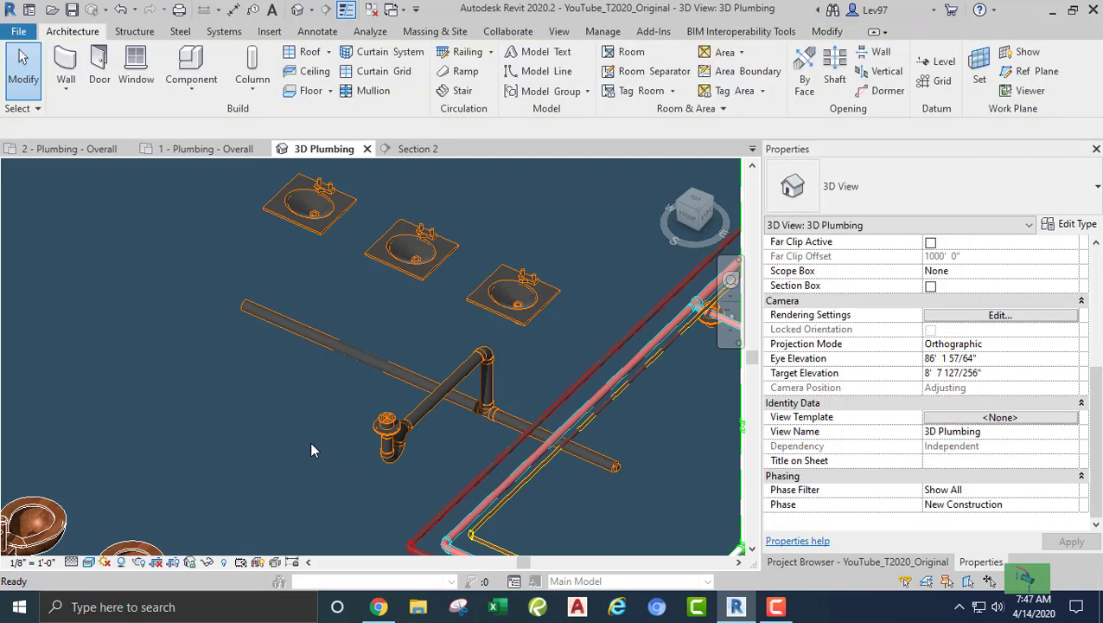
middle_click_drag(266, 413, 260, 445)
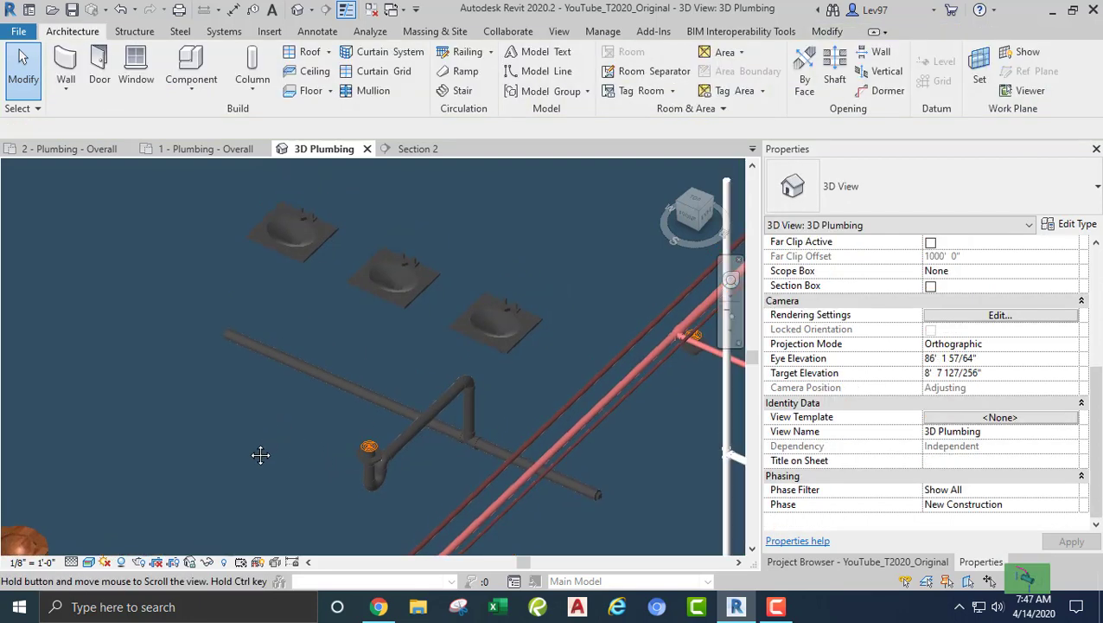
left_click(408, 150)
middle_click_drag(403, 370, 345, 353)
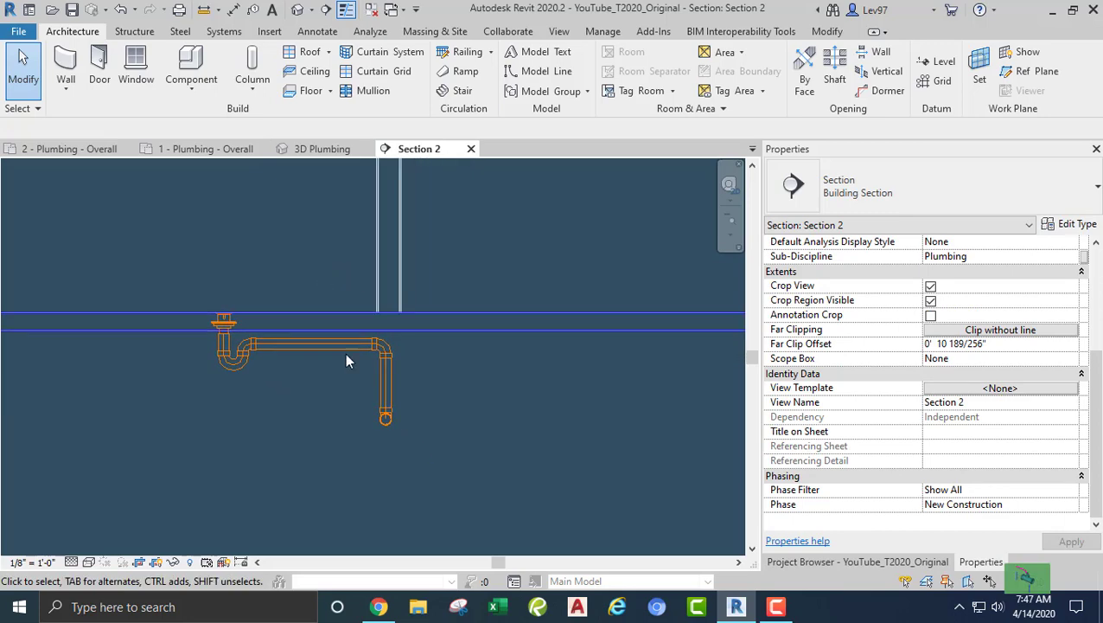
scroll(345, 353, "up", 1)
left_click(334, 153)
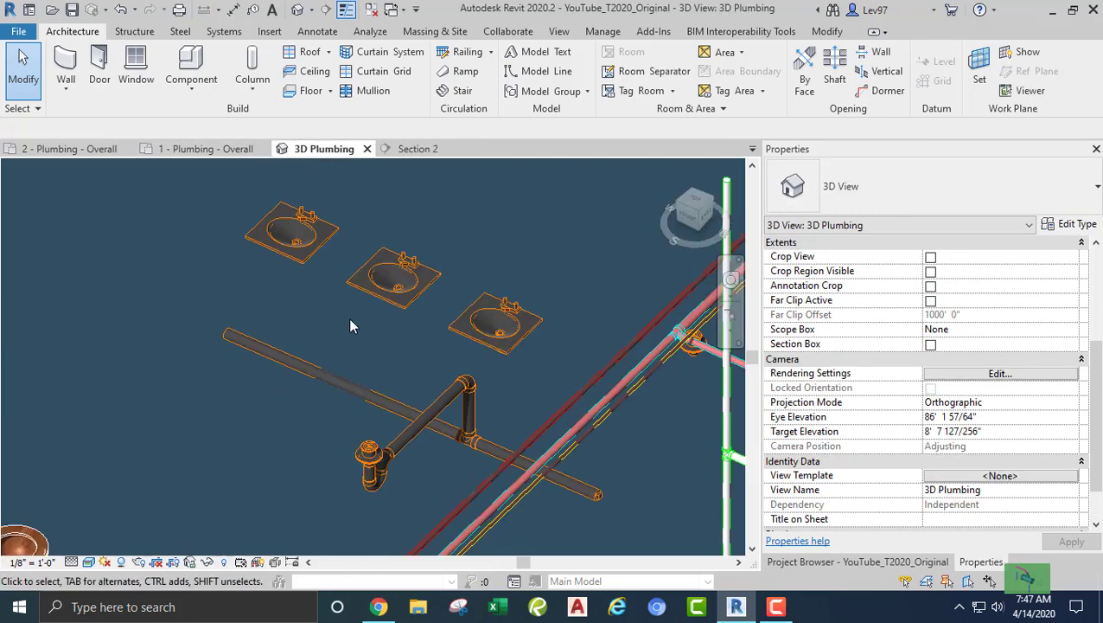
Select the long 3" PVC main in 3D and nudge it upward in Section 2 to an invert elevation of -2' 0 211/256"
left_click(276, 407)
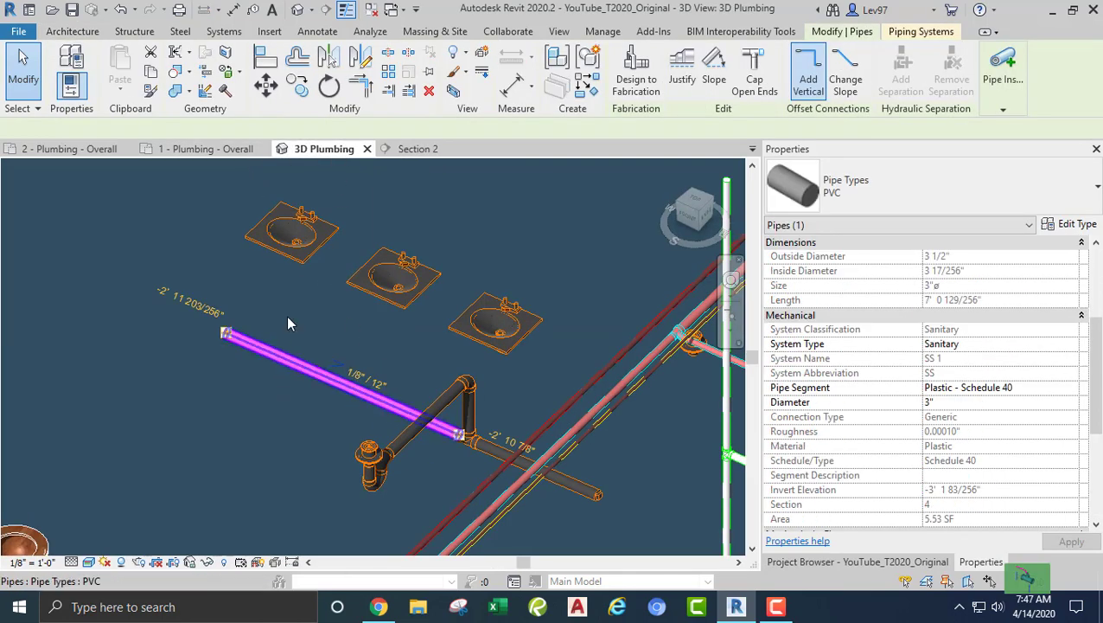
left_click(416, 152)
key("Up")
key("Up")
key("Up")
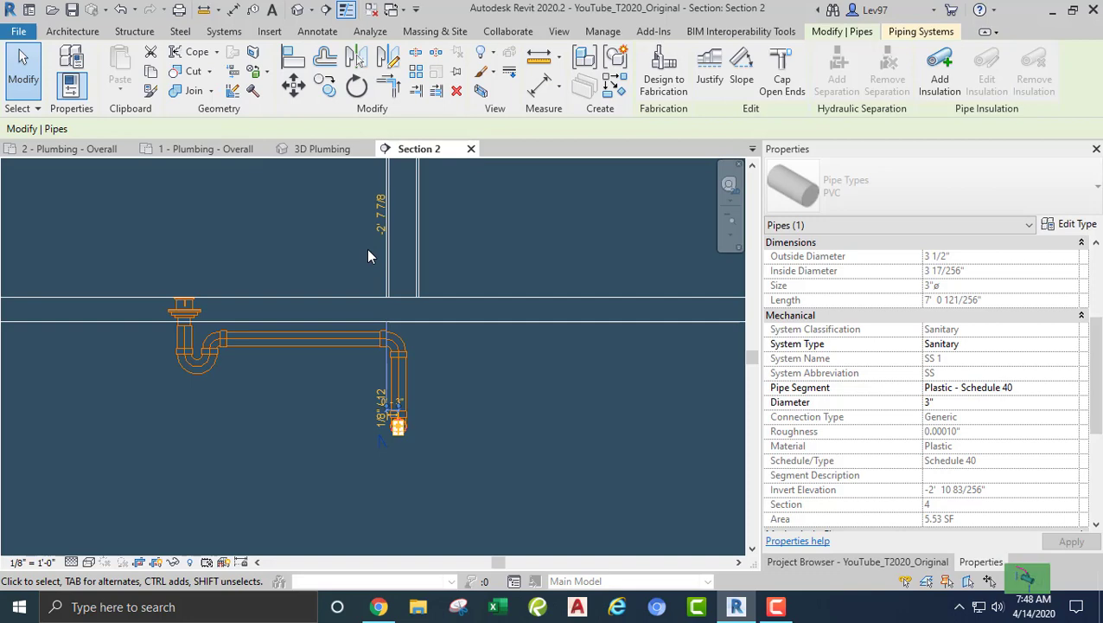
key("Up")
key("Up")
key("Up")
key("Up")
key("Up")
key("Up")
key("Up")
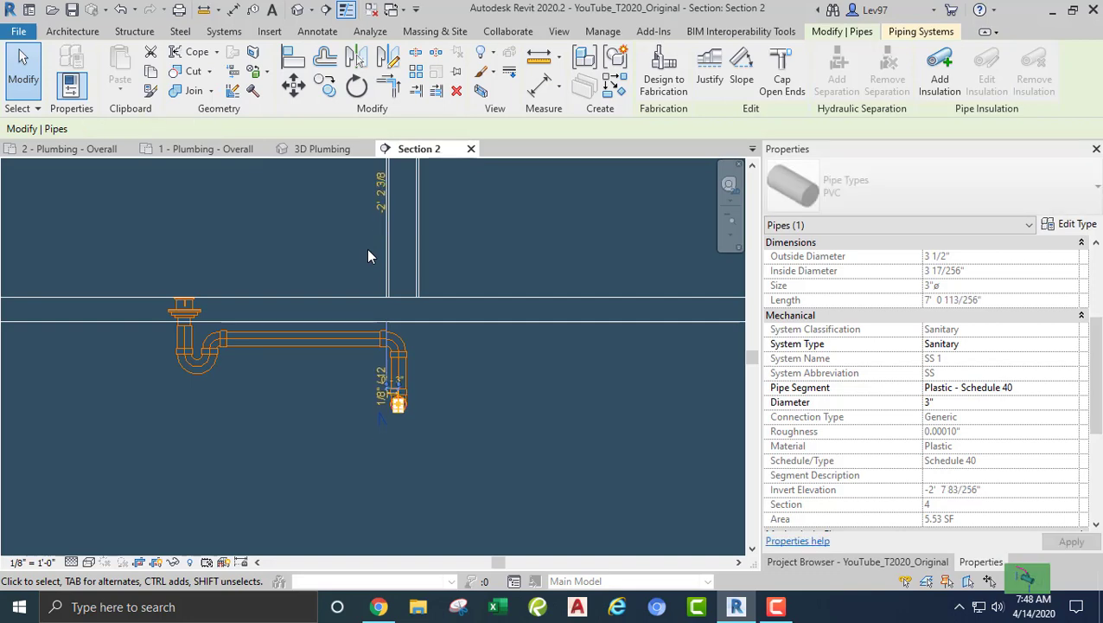
key("Up")
key("Up")
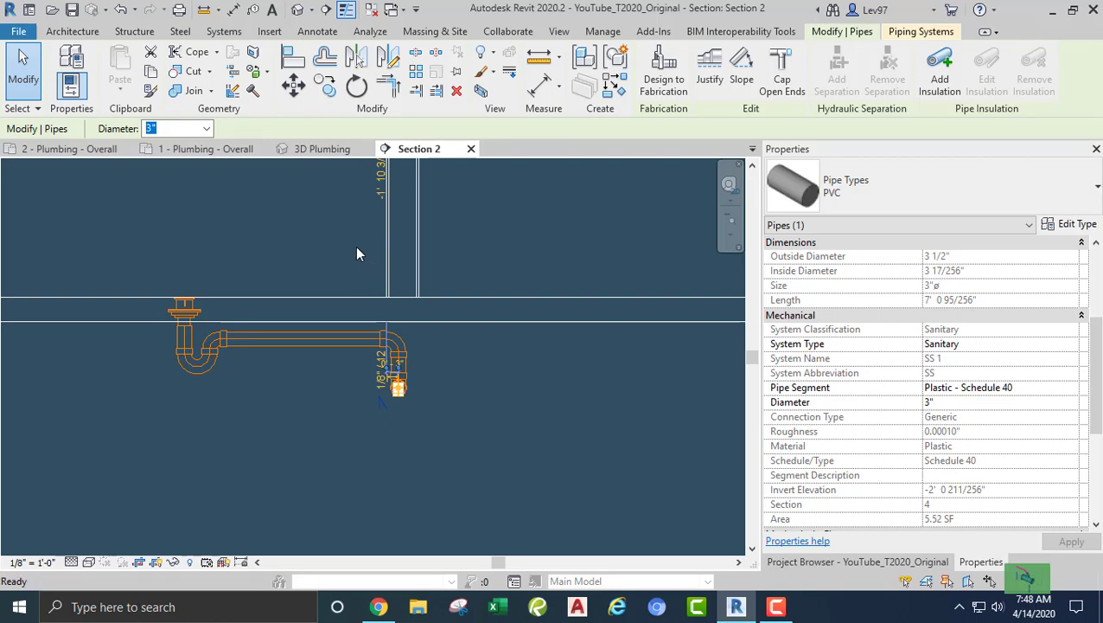
left_click(356, 248)
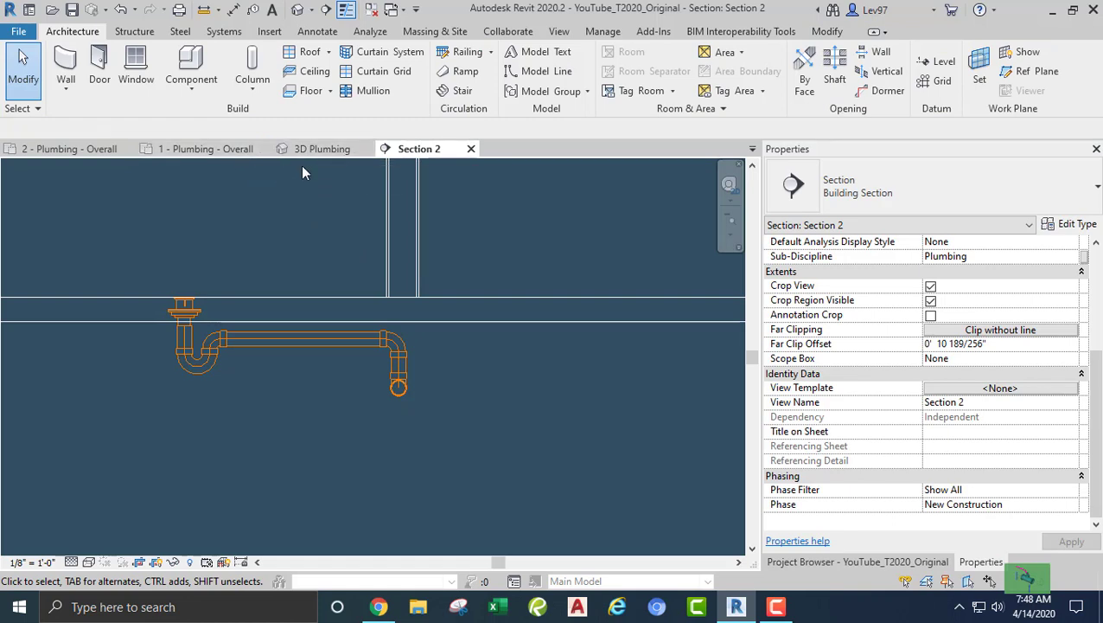
In the 1 - Plumbing - Overall plan, move the Section 2 line across to the third lavatory
scroll(301, 173, "down", 2)
middle_click_drag(291, 239, 325, 401)
scroll(324, 397, "down", 2)
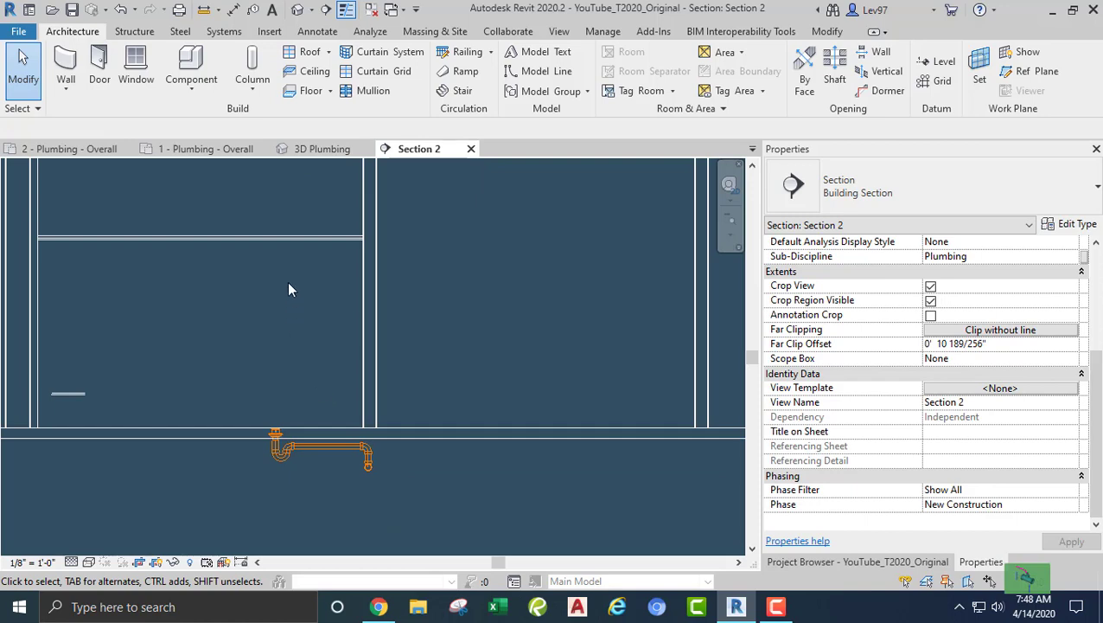
left_click(218, 153)
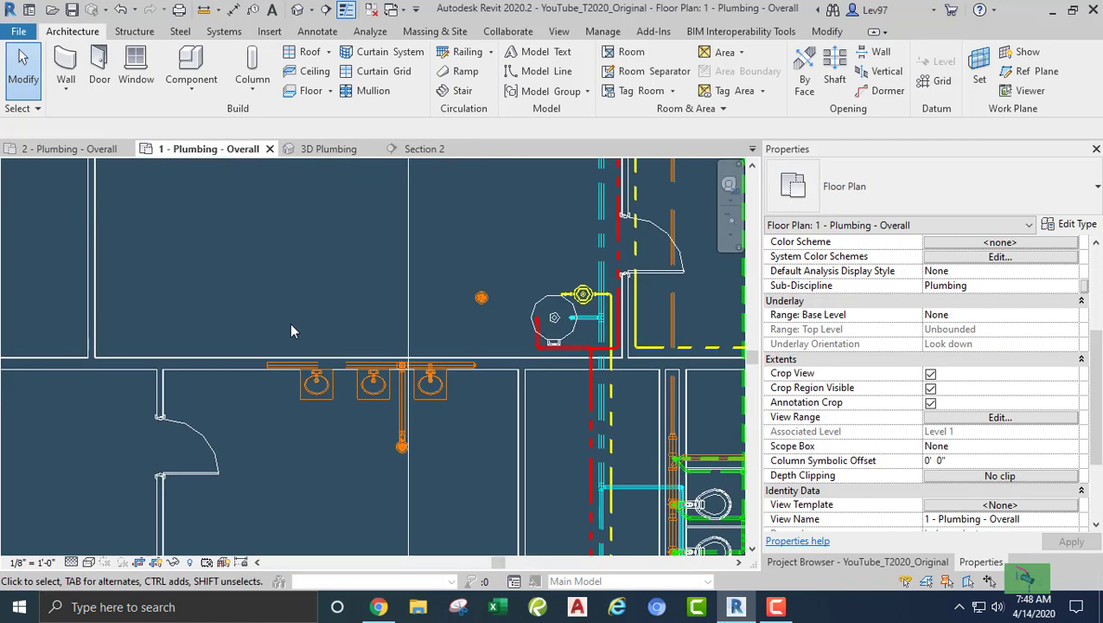
left_click(407, 307)
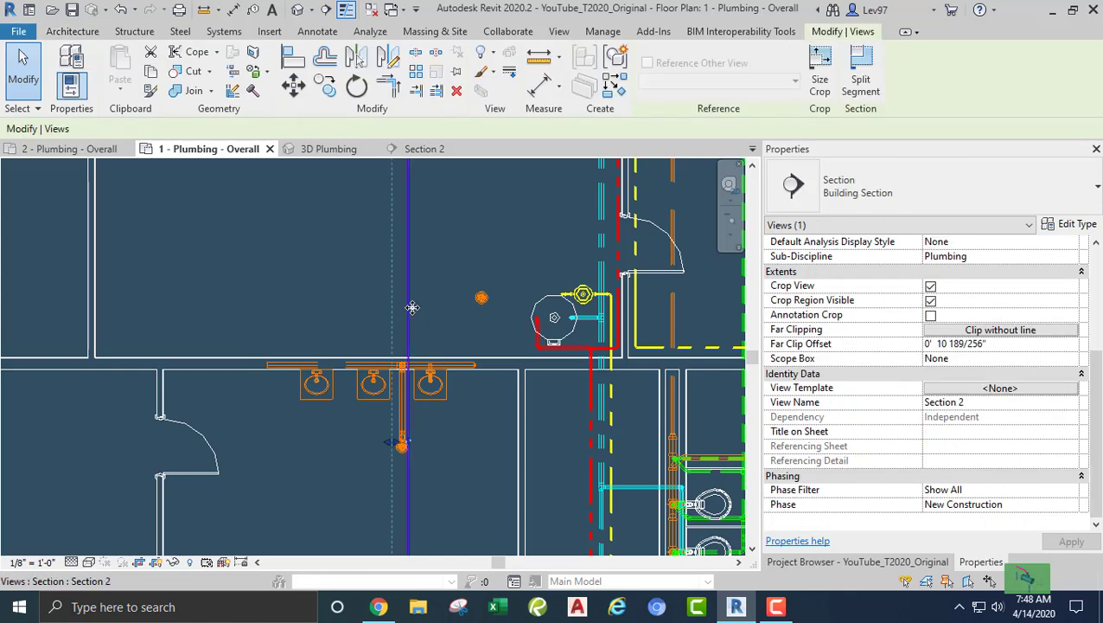
left_click_drag(413, 307, 440, 314)
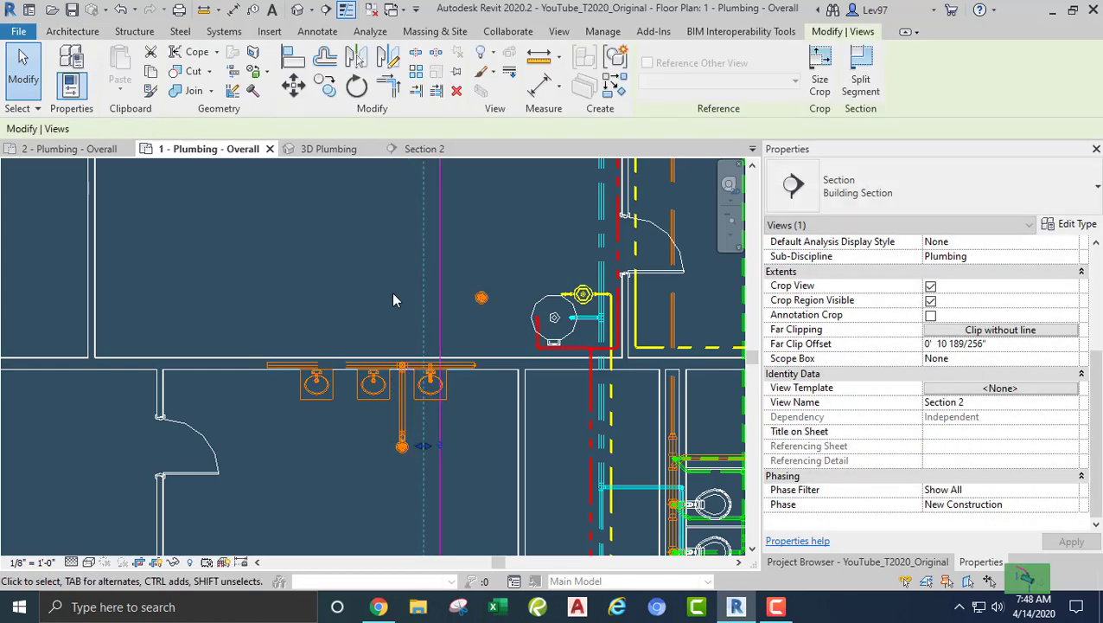
middle_click_drag(391, 293, 377, 257)
scroll(376, 256, "up", 1)
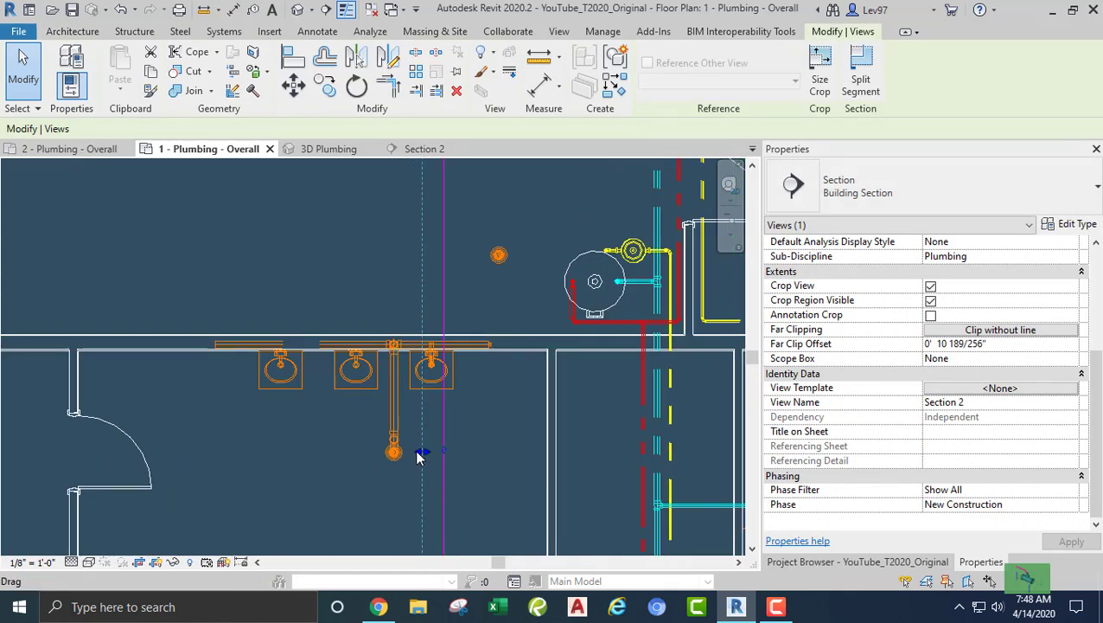
Extend Section 2's view depth in the plan to a far clip offset of 1' 3 67/128"
left_click_drag(420, 457, 409, 452)
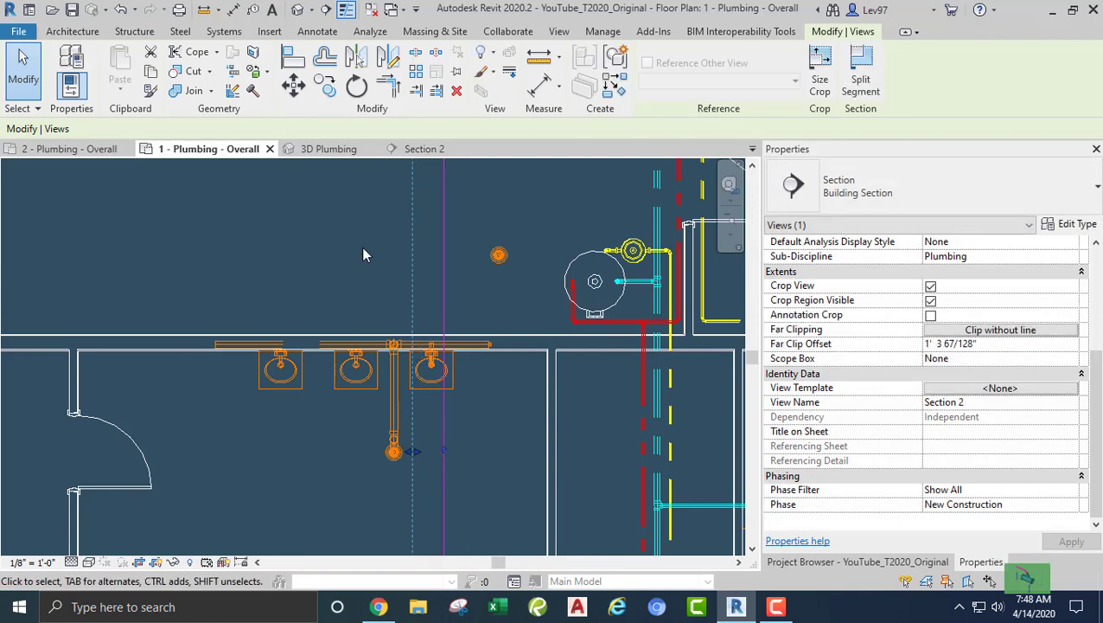
left_click(362, 246)
middle_click_drag(373, 261, 363, 274)
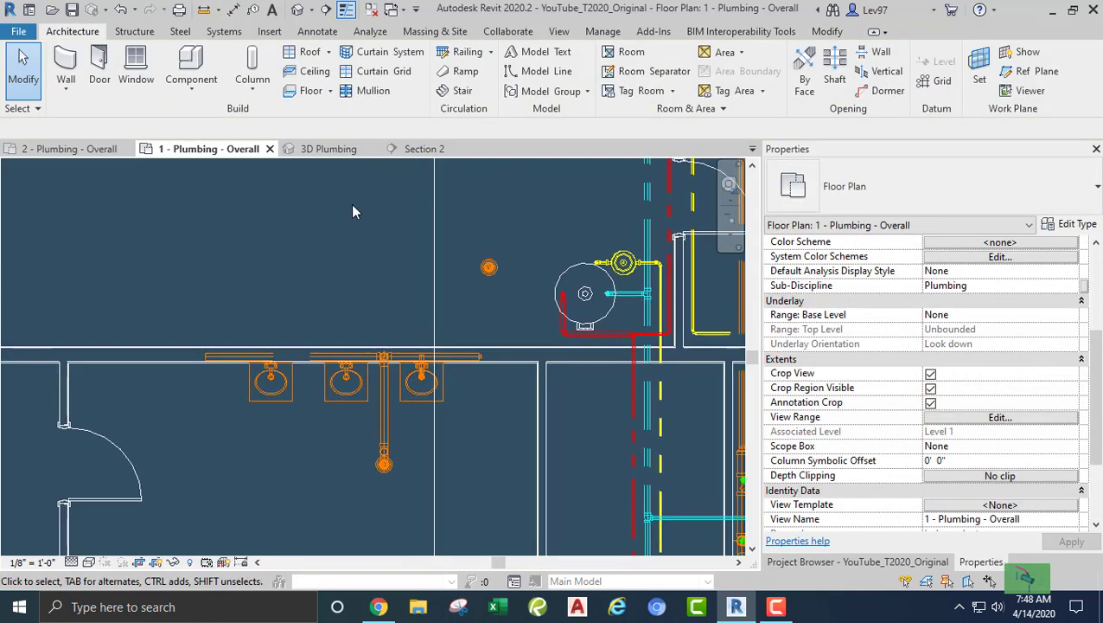
In Section 2, draw a 1 1/2" PVC pipe straight down from the third lavatory's drain arm to about -1' 0 7/16"
left_click(422, 149)
middle_click_drag(437, 331, 475, 239)
scroll(377, 333, "up", 4)
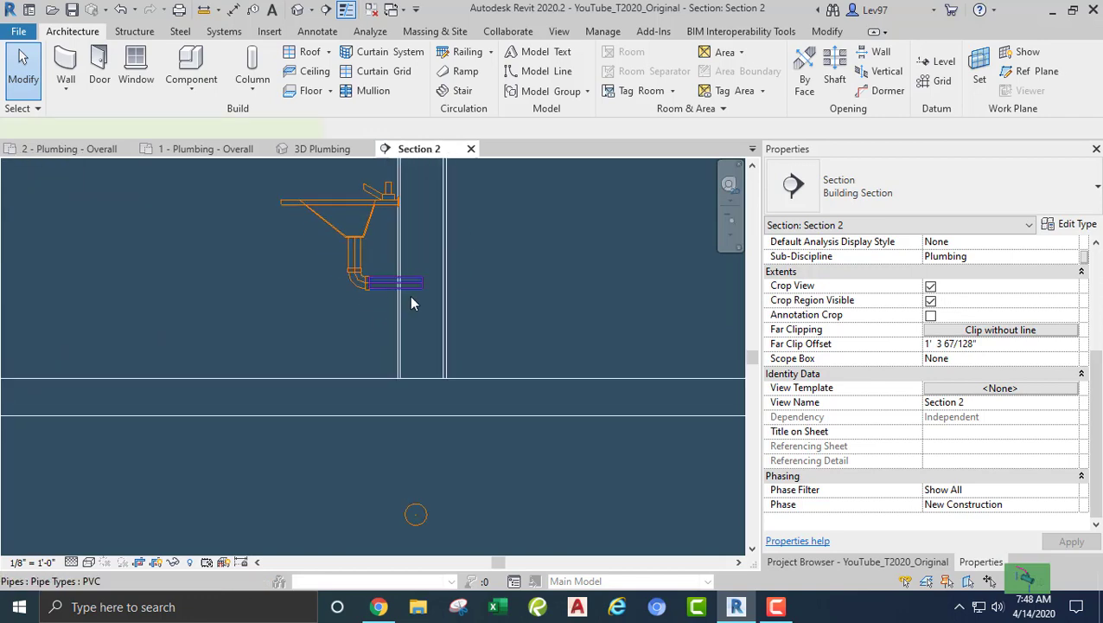
left_click(412, 294)
right_click(422, 282)
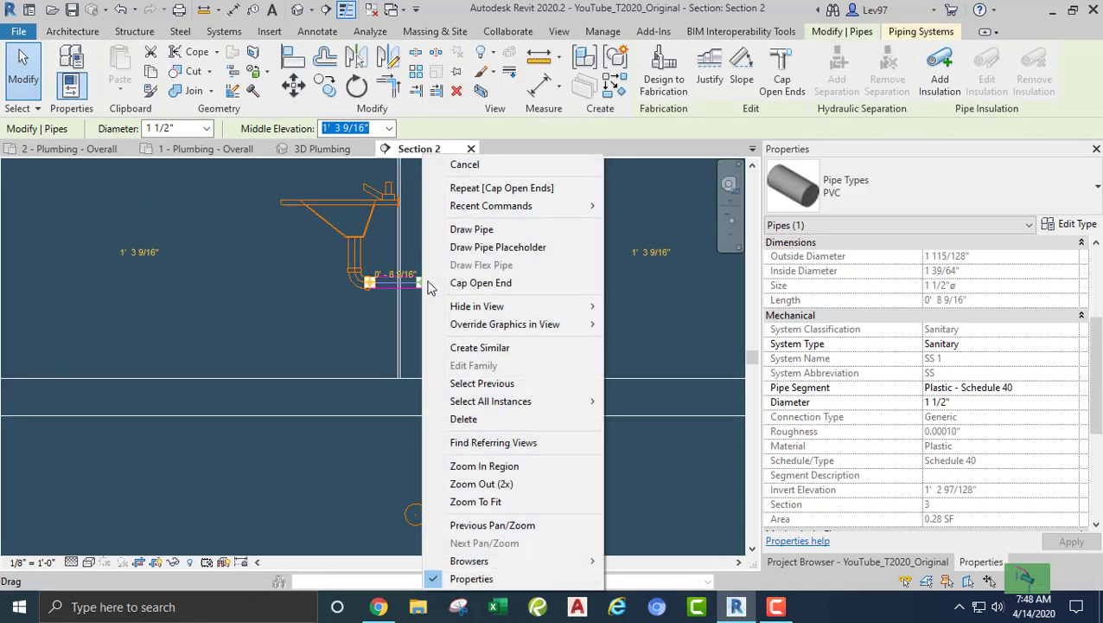
left_click(467, 230)
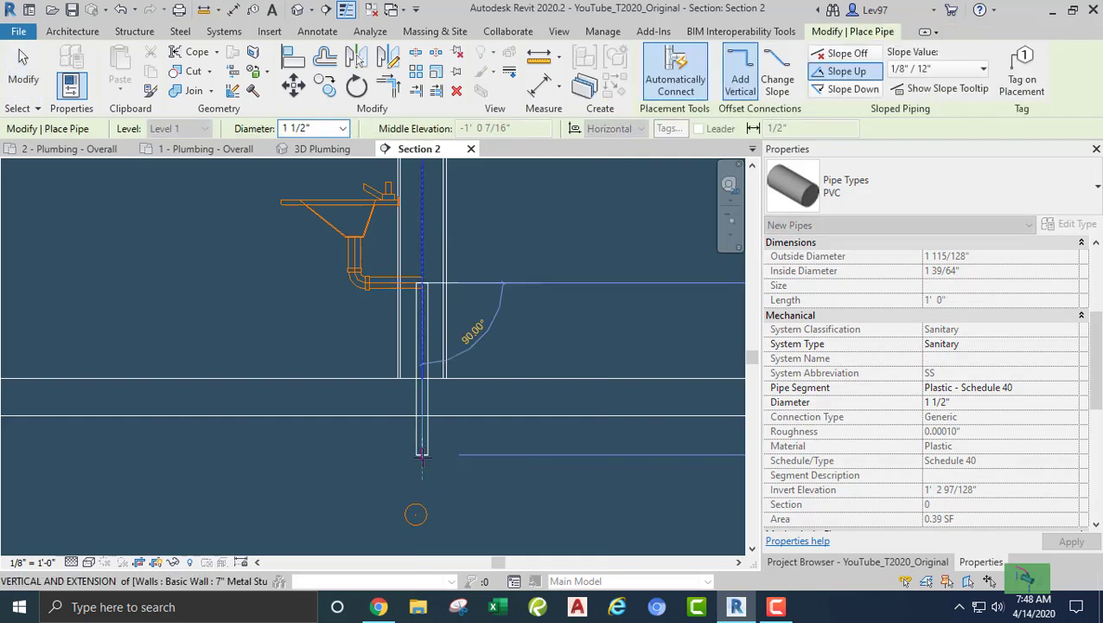
left_click(422, 454)
key("Escape")
key("Escape")
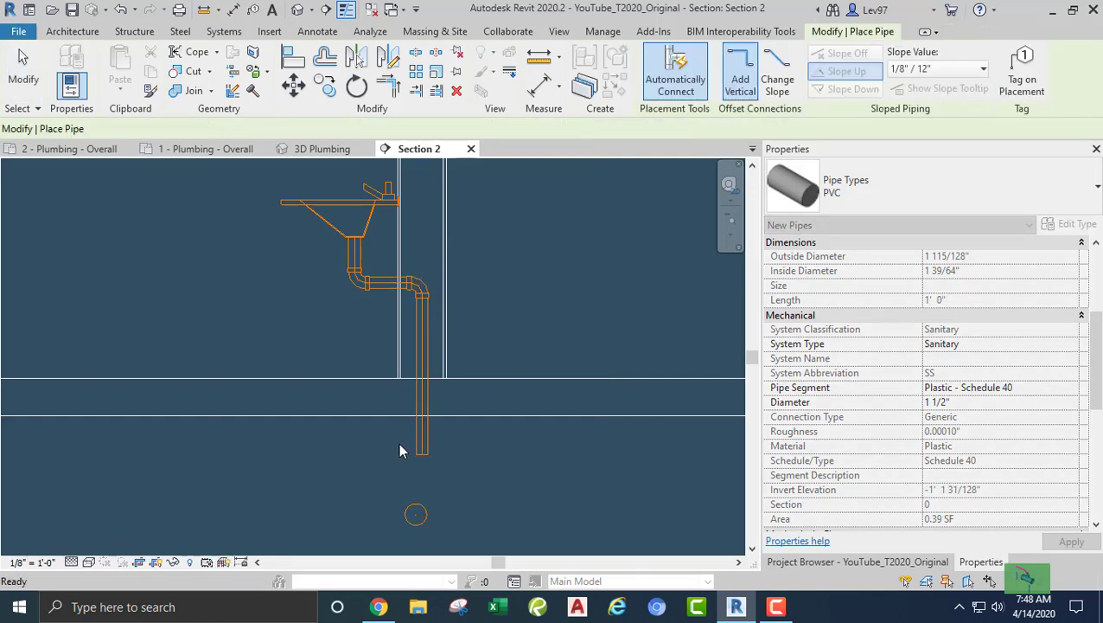
left_click(418, 456)
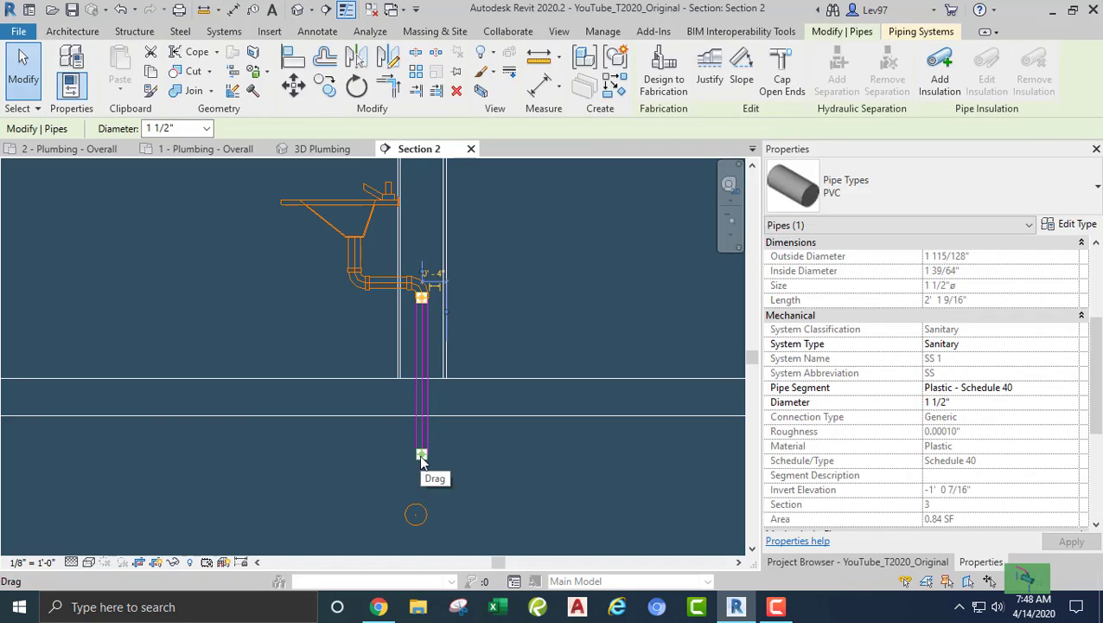
right_click(422, 458)
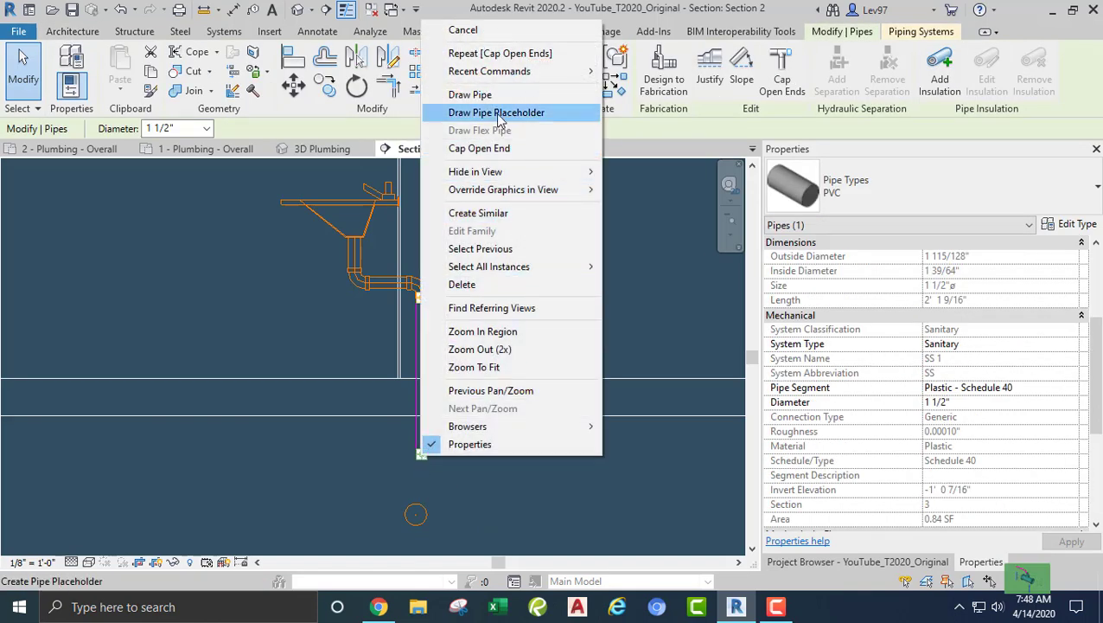
left_click(481, 95)
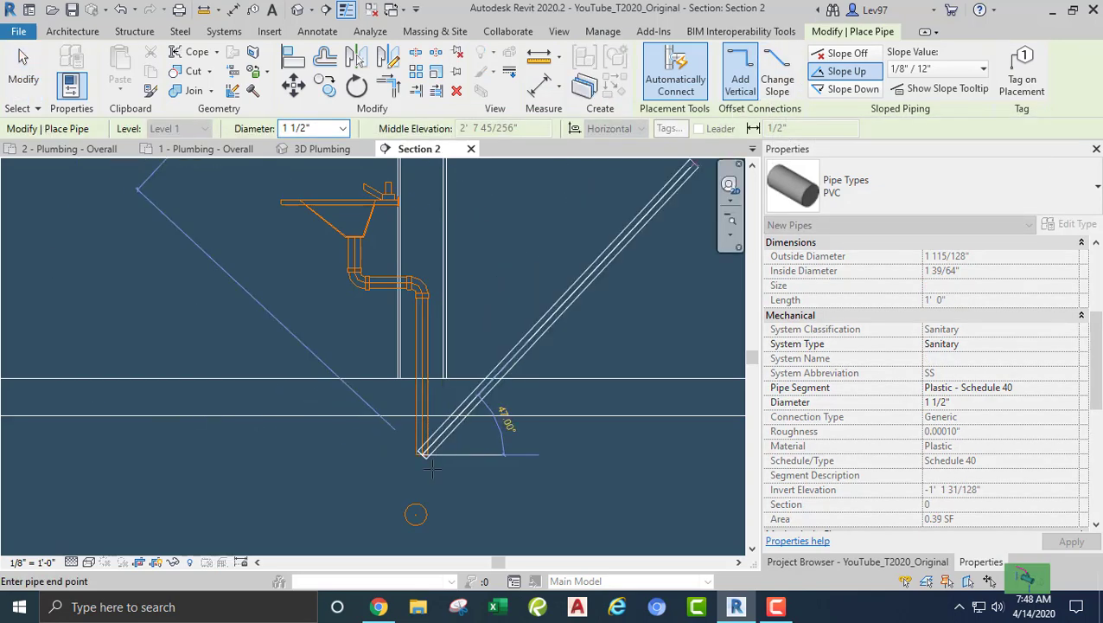
key("Escape")
key("Escape")
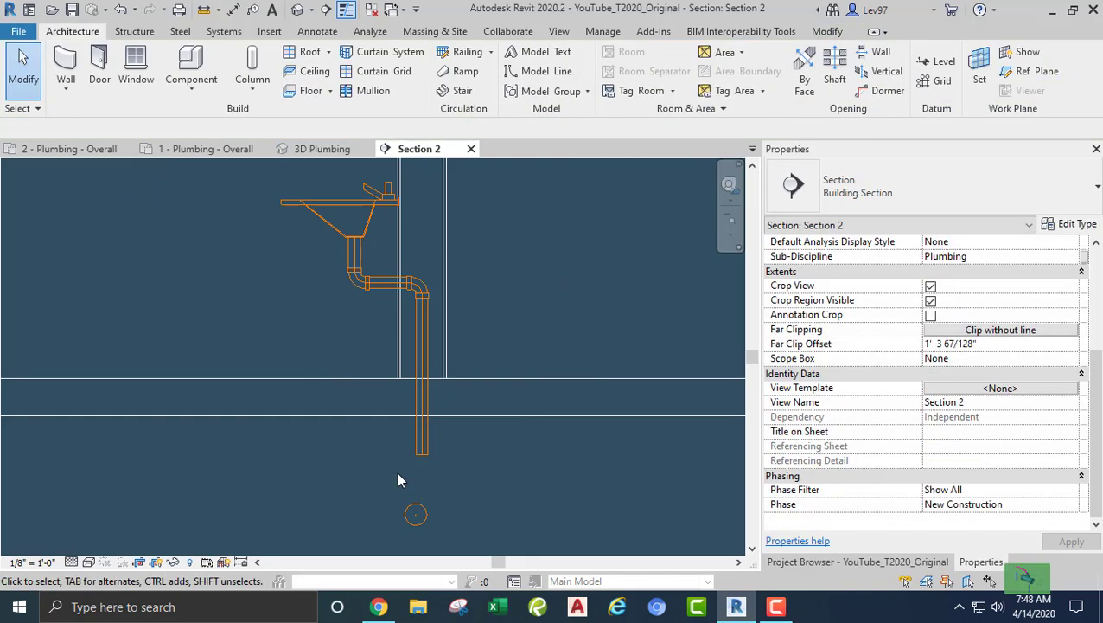
Align the vertical drop's centerline with the center of the 3" main below it
middle_click_drag(413, 461, 456, 418)
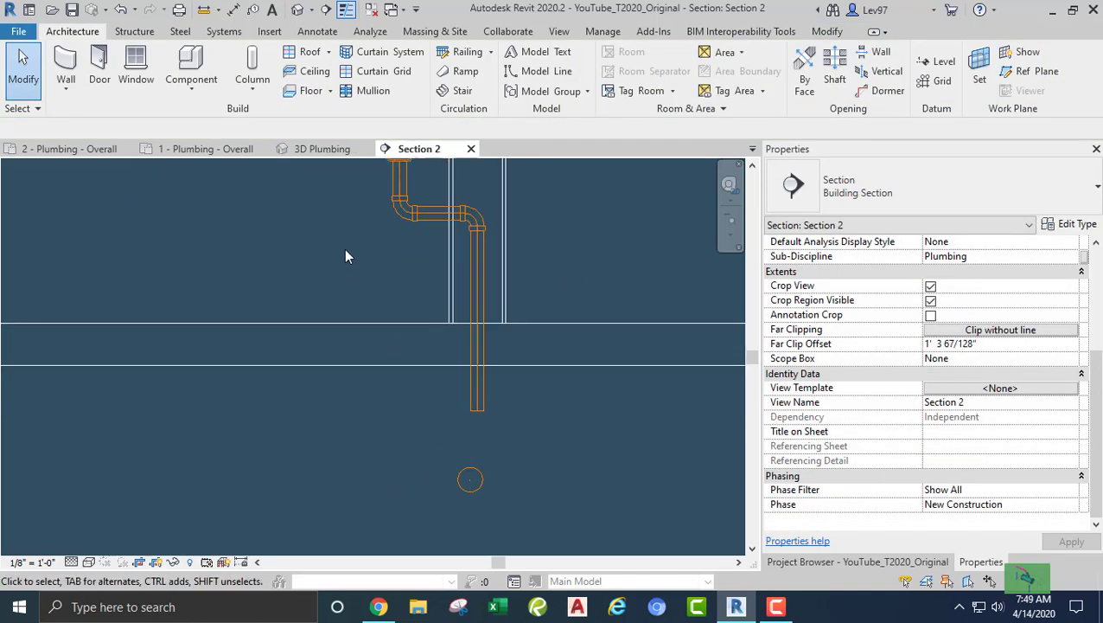
middle_click_drag(357, 250, 328, 287)
left_click(825, 35)
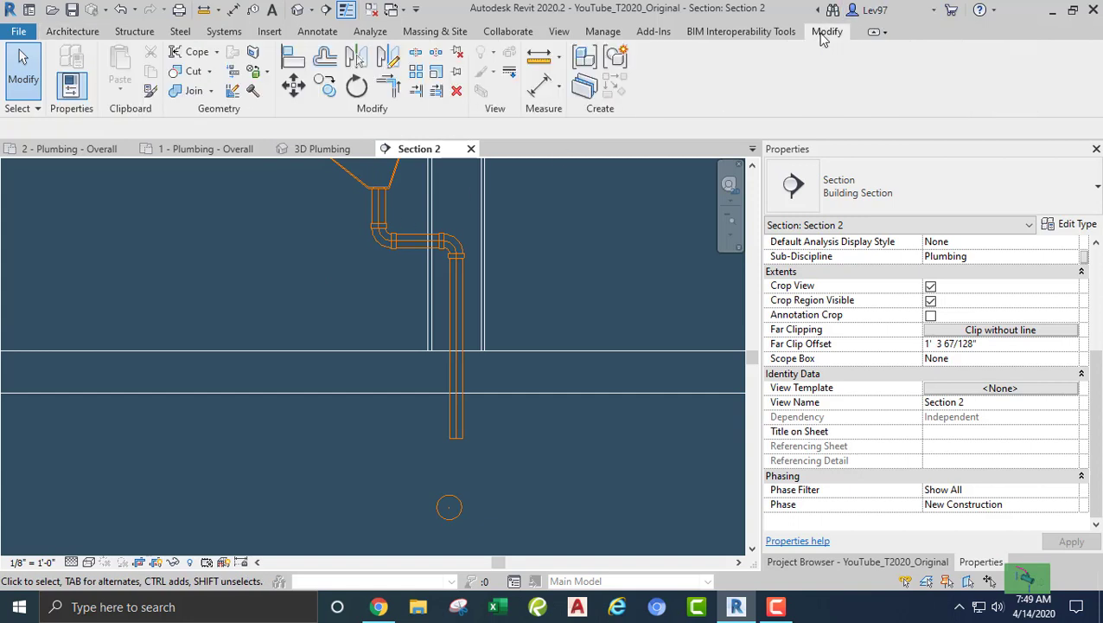
left_click(291, 59)
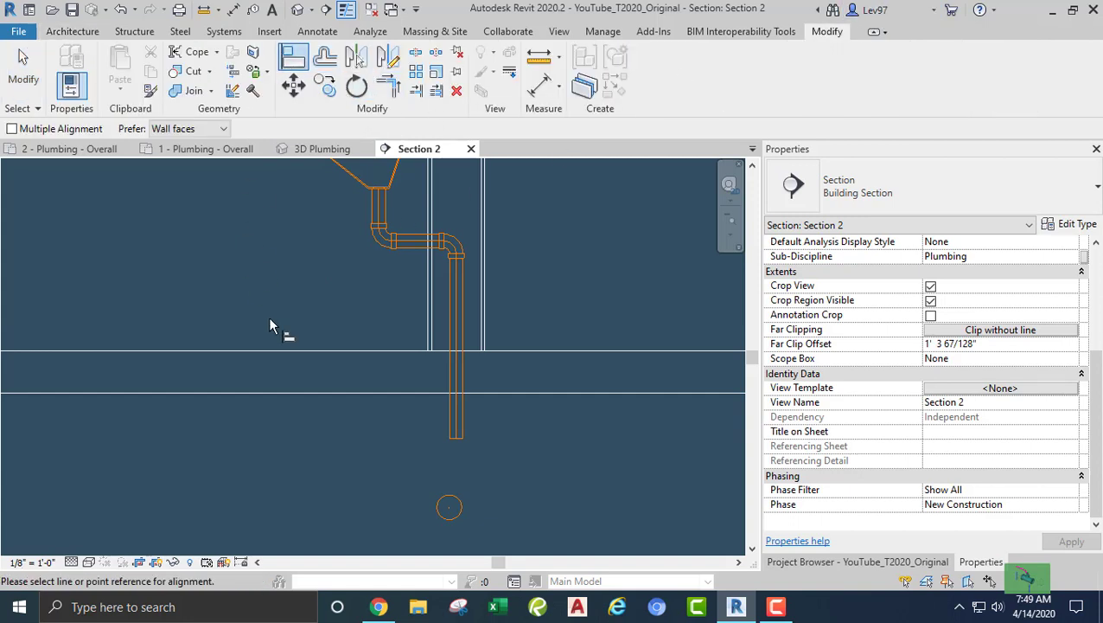
scroll(409, 532, "up", 1)
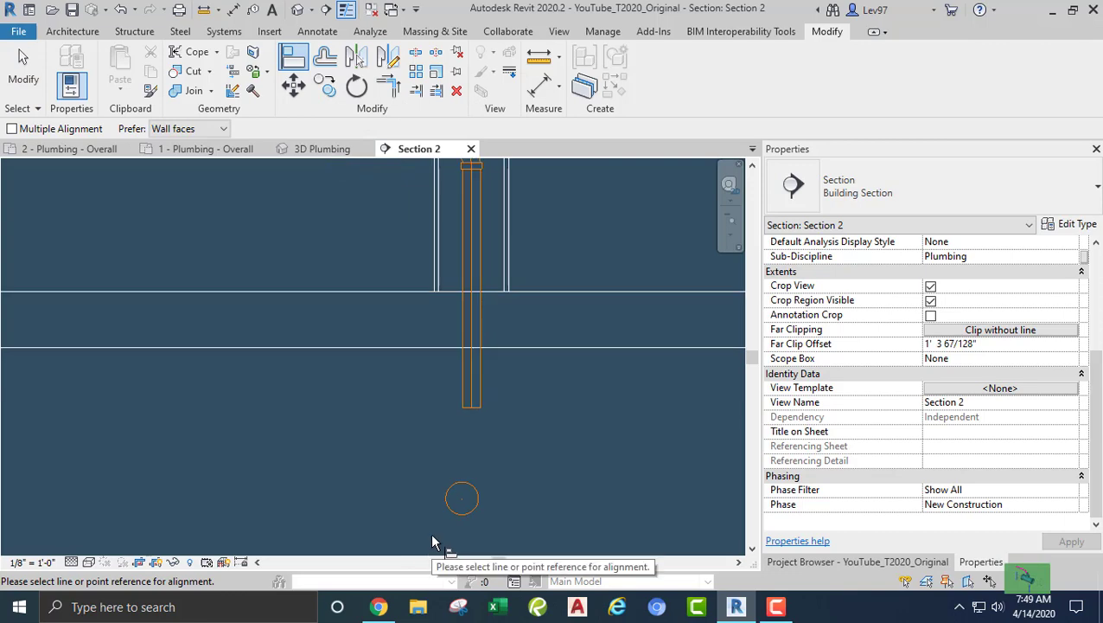
left_click(459, 502)
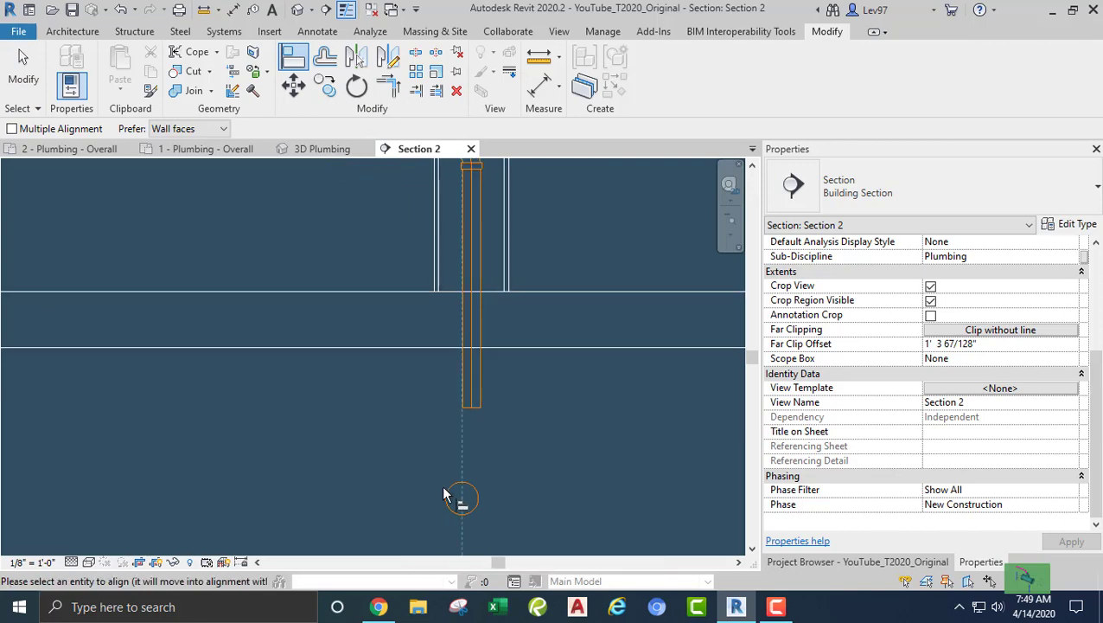
left_click(471, 398)
key("Escape")
key("Escape")
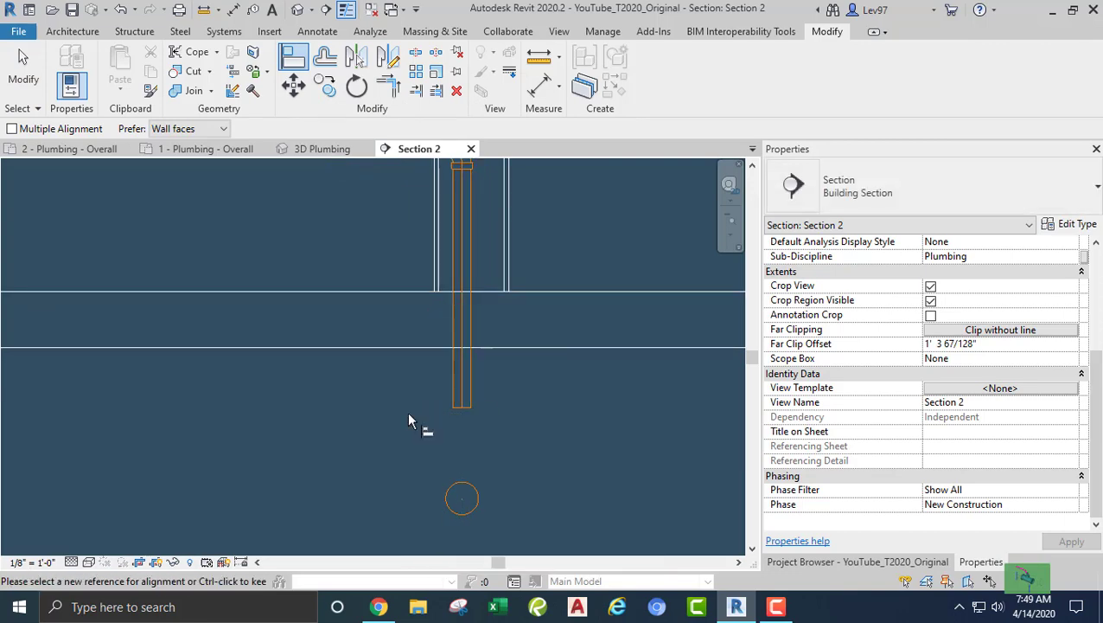
Change the elbow under the third lavatory to the R20_Trap P - PVC - Sch 40 - DWV Standard type
scroll(407, 412, "down", 2)
middle_click_drag(375, 296, 378, 422)
left_click(389, 386)
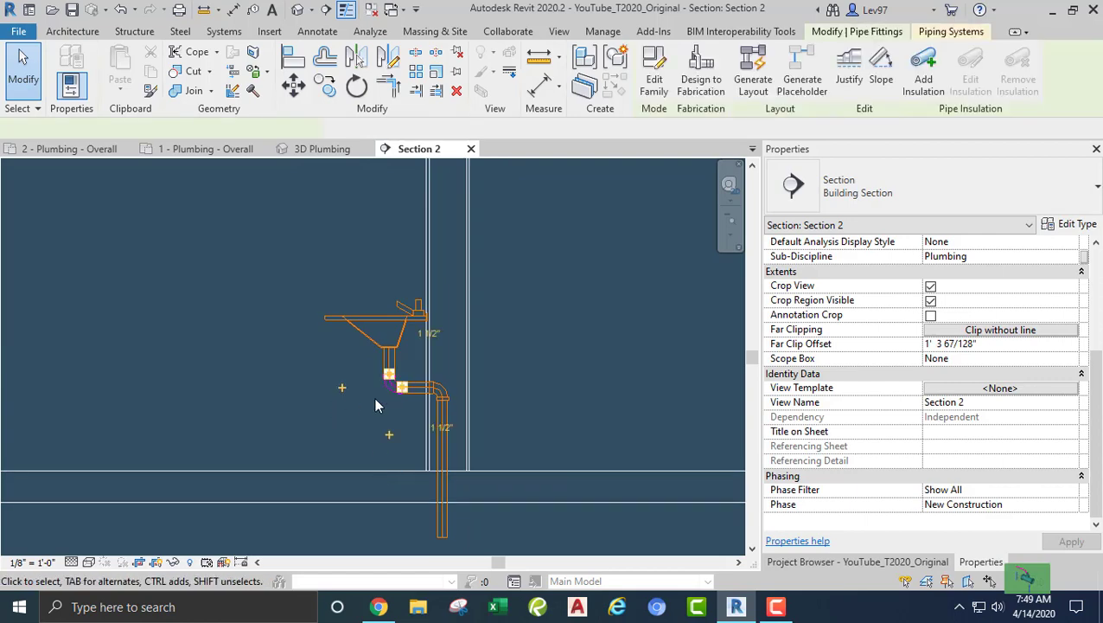
left_click(913, 213)
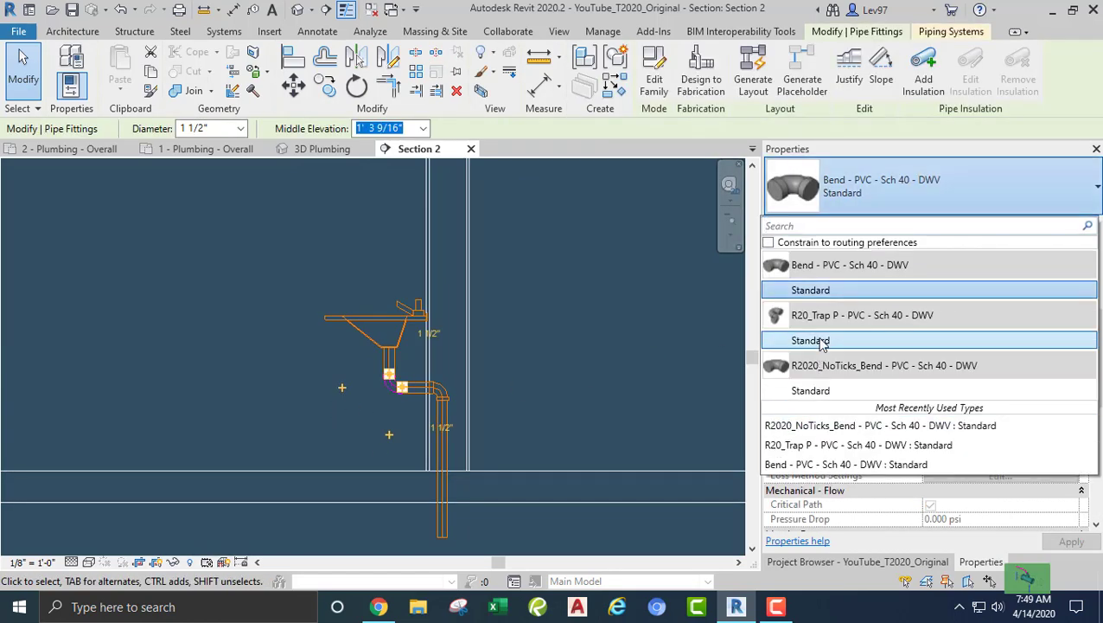
left_click(797, 340)
left_click(294, 396)
Move the short horizontal pipe beyond the third lavatory's trap up to a middle elevation of 1' 8 109/128"
scroll(300, 394, "up", 2)
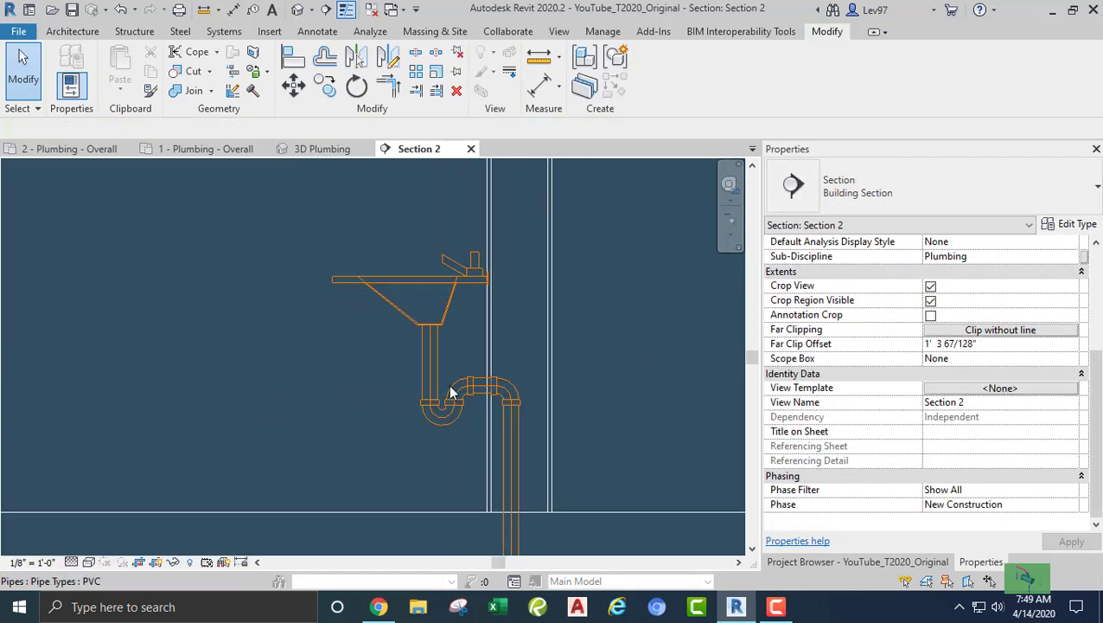
left_click(482, 402)
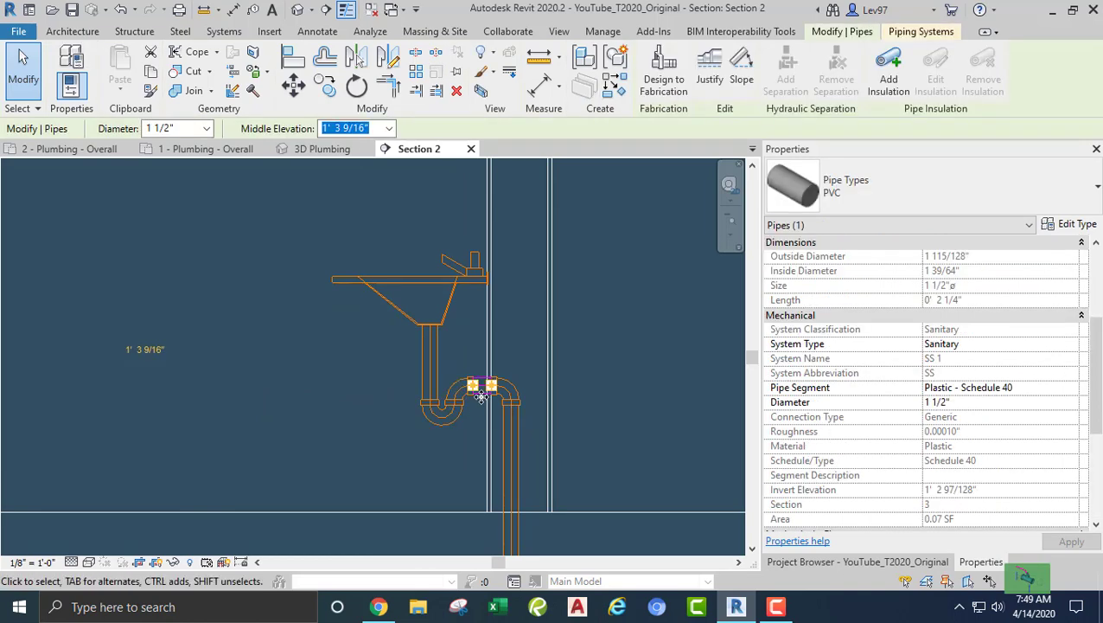
left_click_drag(483, 402, 458, 391)
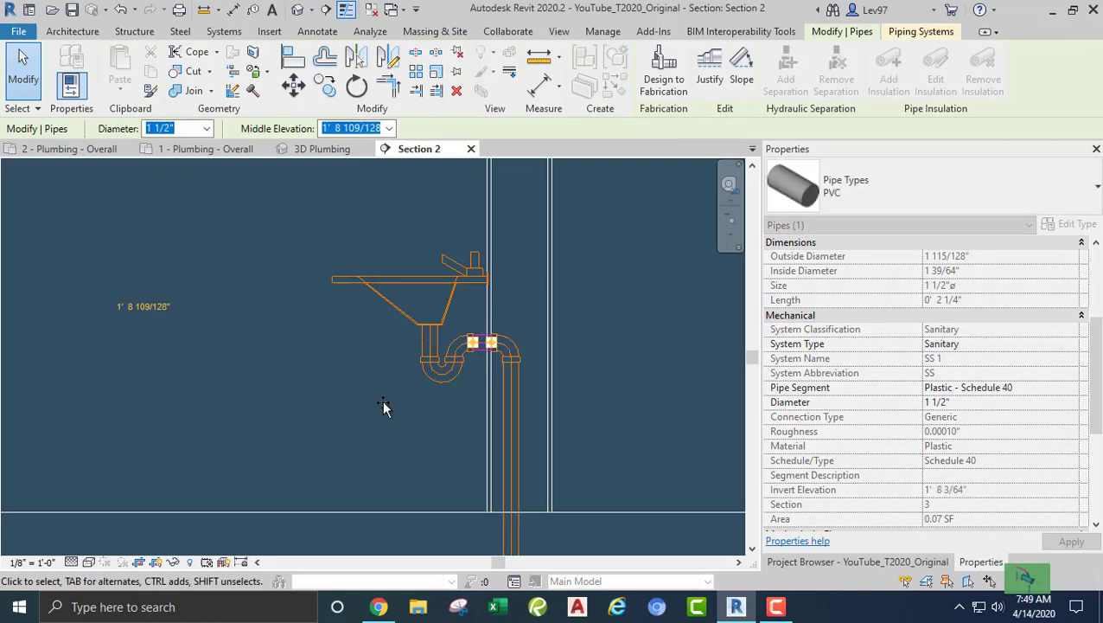
left_click(381, 410)
In the 1 - Plumbing - Overall plan, move the Section 2 line across to the middle lavatory
middle_click_drag(381, 410, 391, 288)
middle_click_drag(458, 461, 427, 406)
scroll(428, 405, "up", 2)
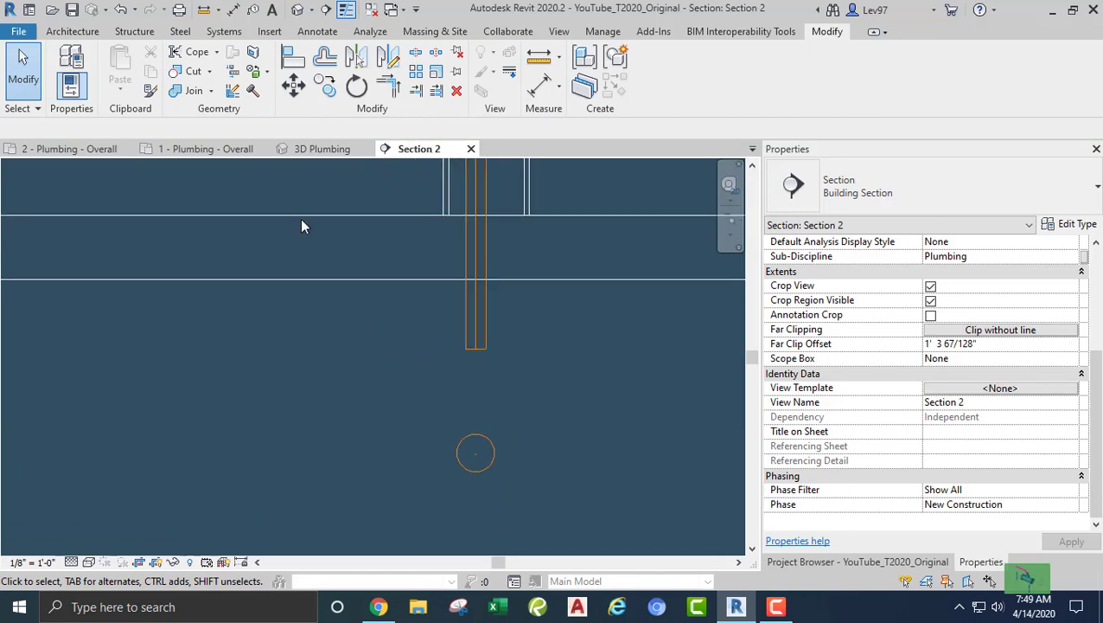
left_click(194, 149)
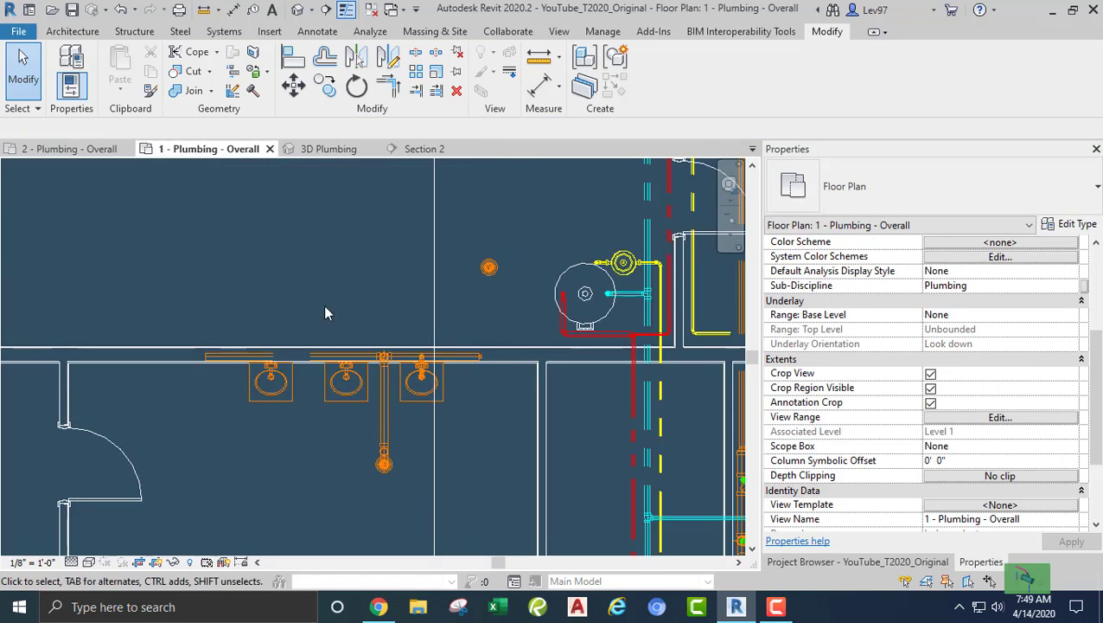
left_click(429, 294)
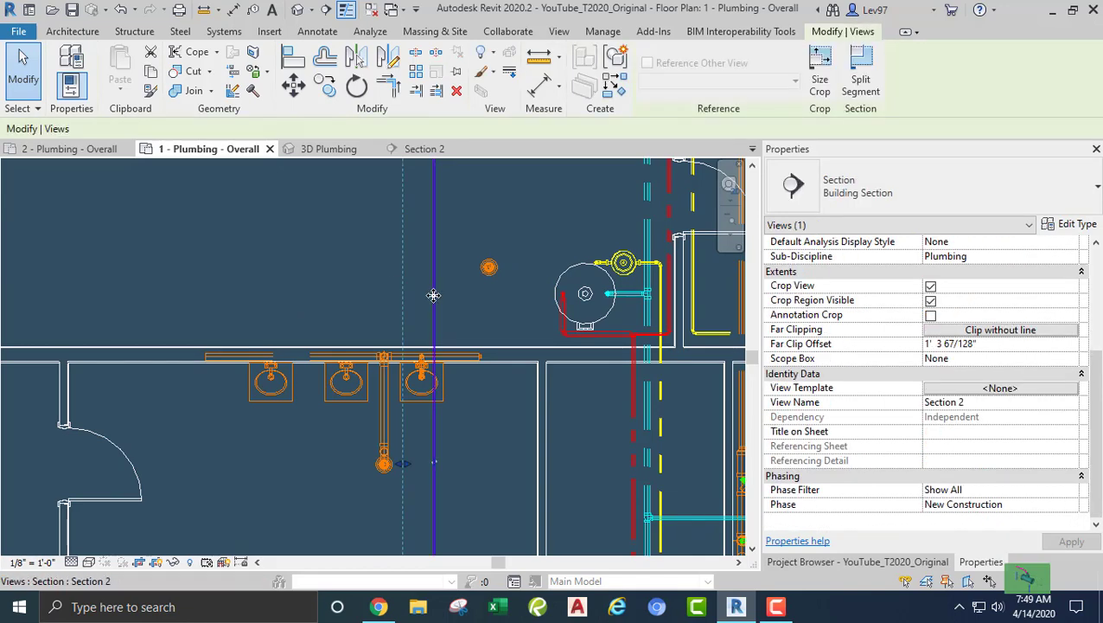
left_click_drag(427, 294, 355, 279)
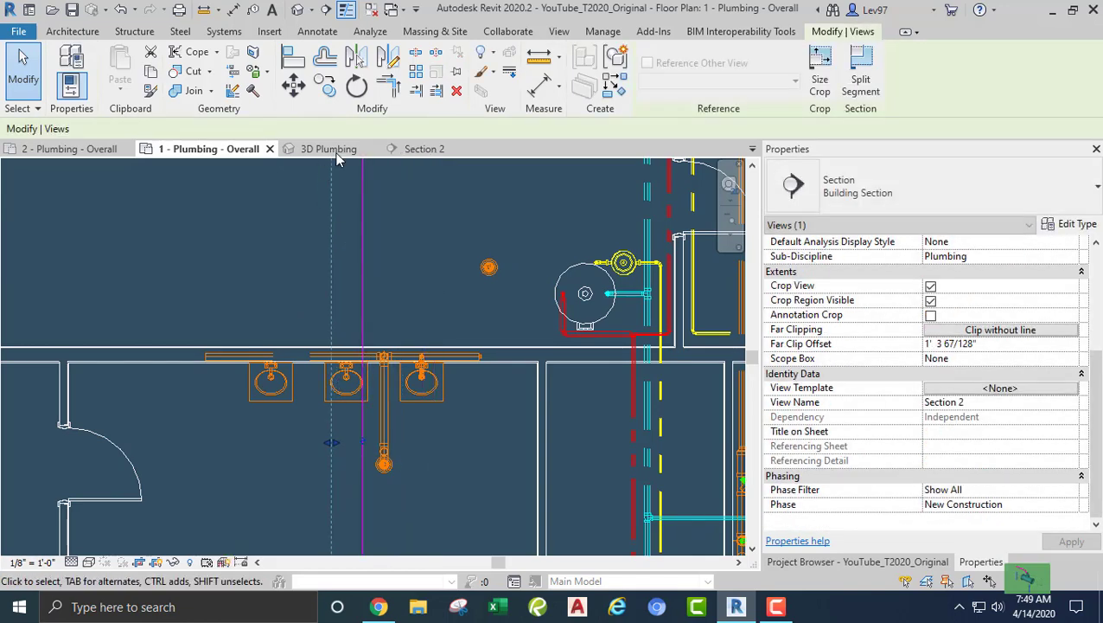
In Section 2, draw unsloped 1 1/2" PVC piping from the middle lavatory down to 0' 10 9/16", across over the main, and down below the floor
left_click(420, 149)
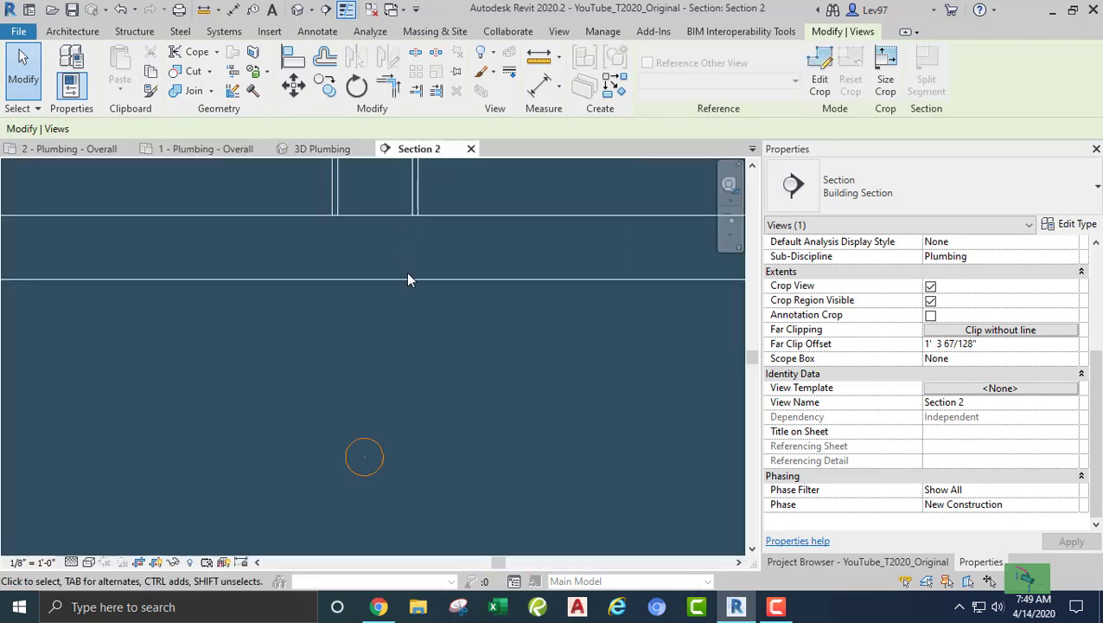
scroll(372, 343, "down", 1)
middle_click_drag(306, 285, 365, 442)
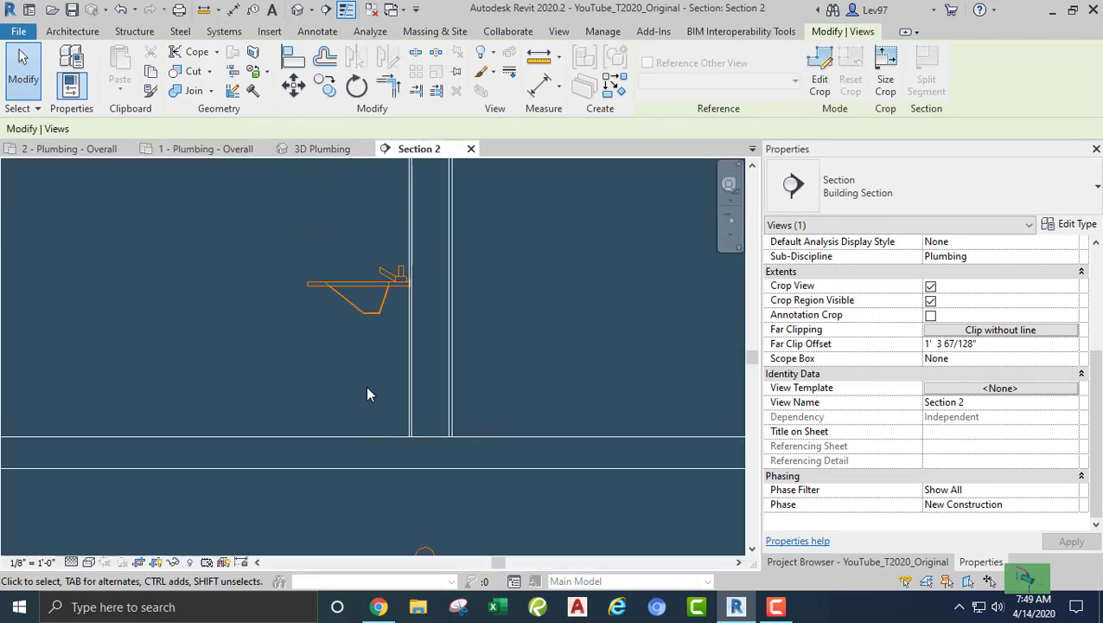
left_click(356, 303)
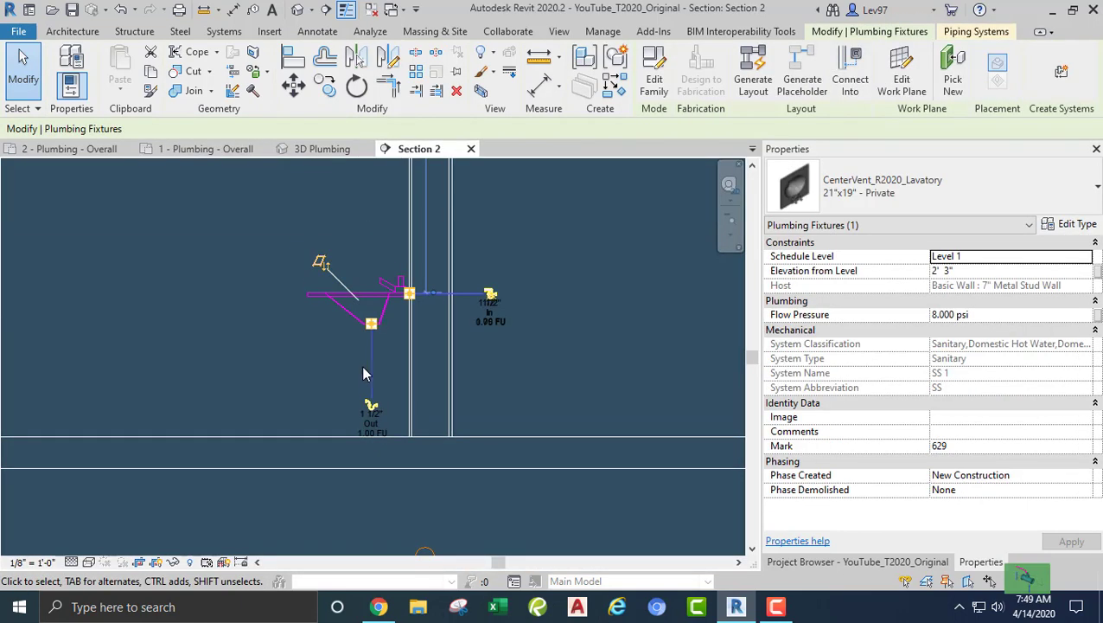
left_click(371, 410)
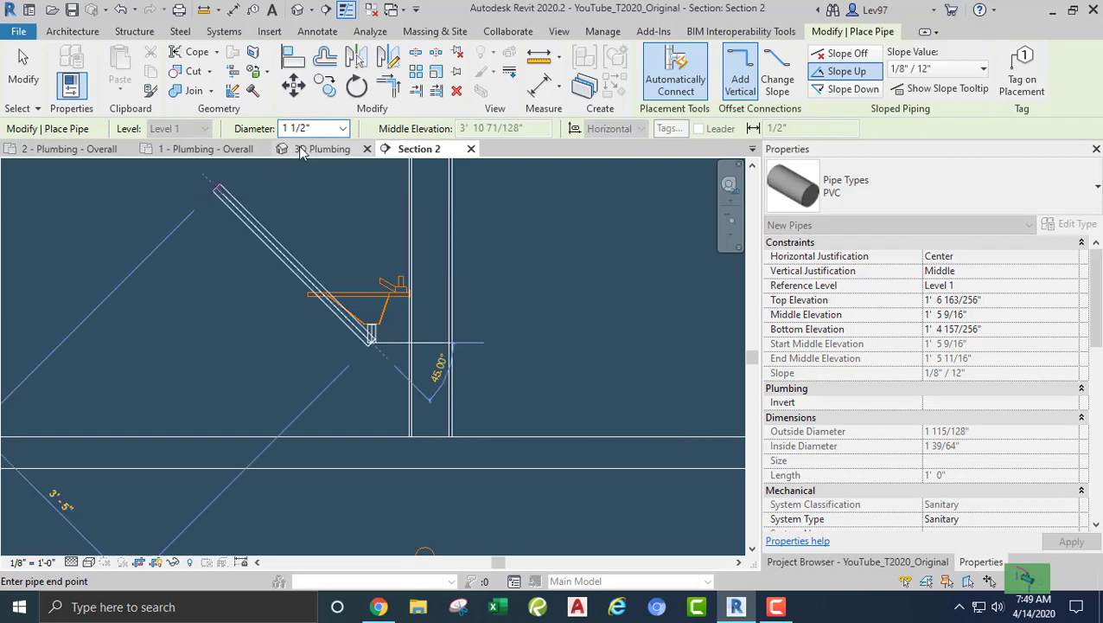
left_click(850, 57)
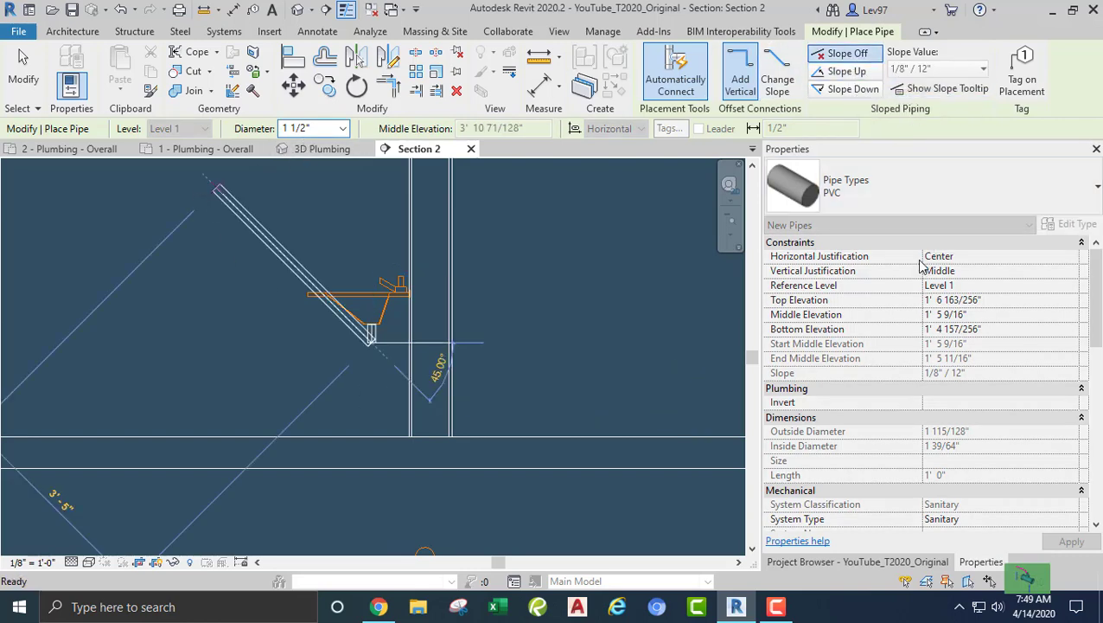
scroll(918, 349, "down", 1)
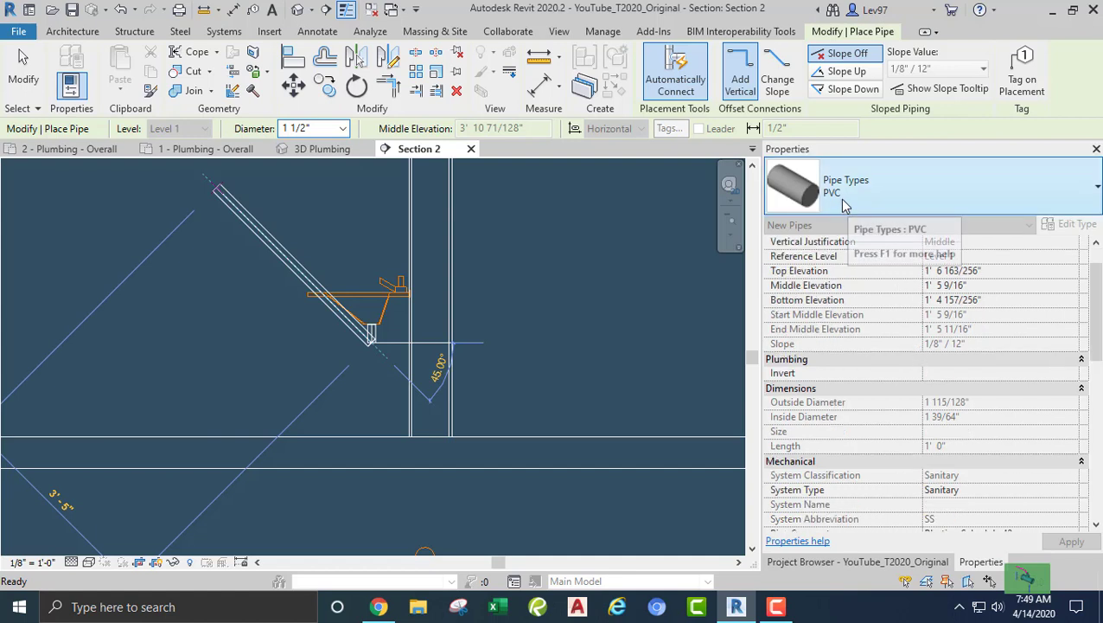
left_click(372, 380)
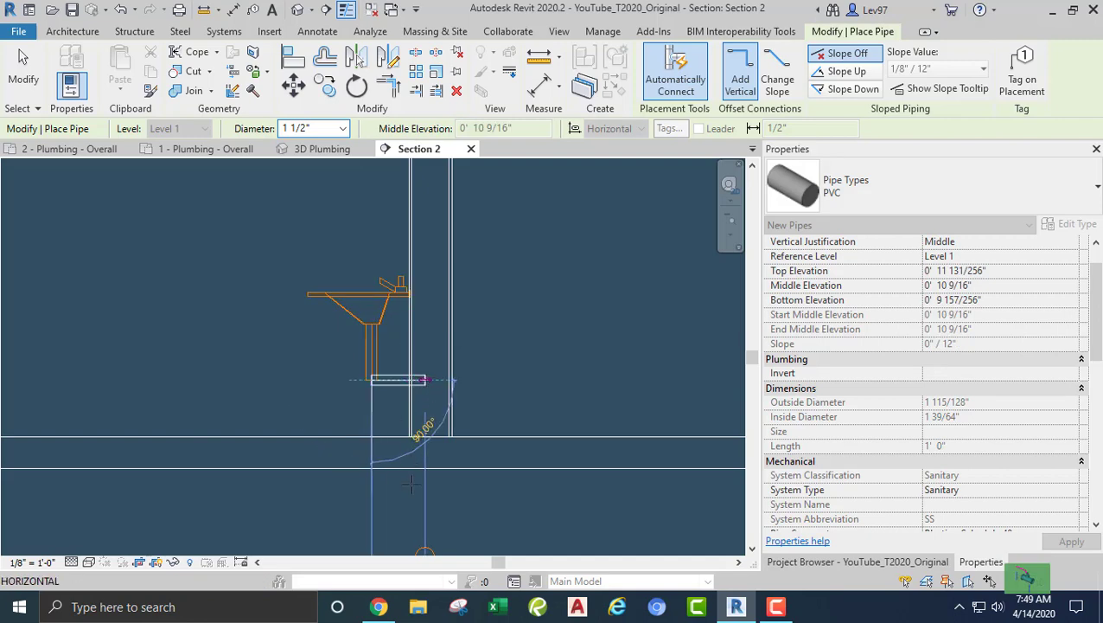
left_click(424, 527)
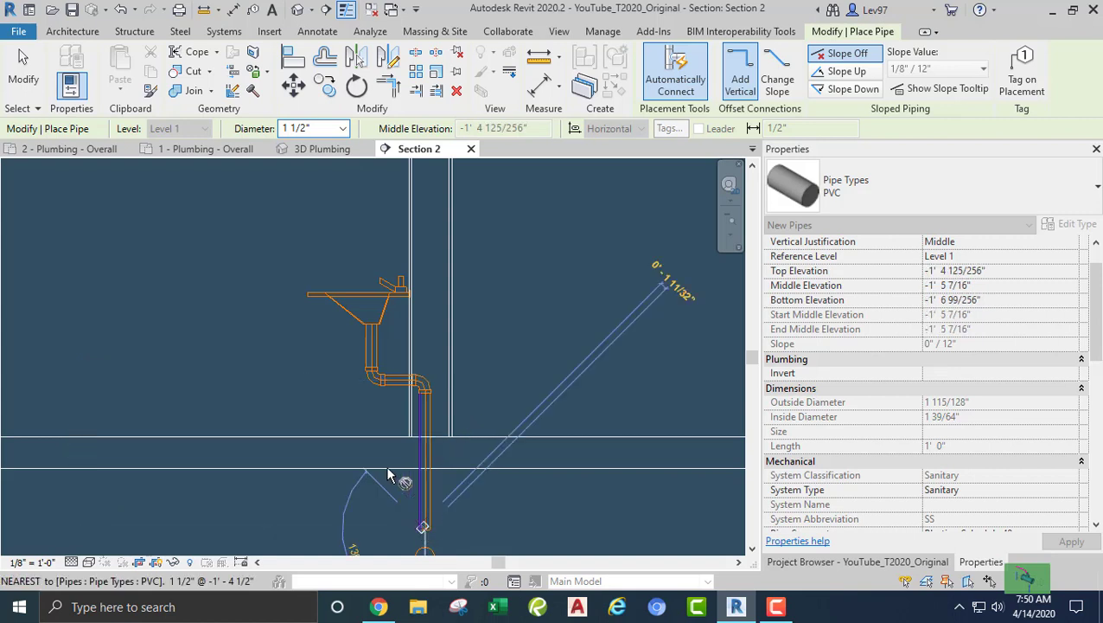
key("Escape")
key("Escape")
Change the elbow under the middle lavatory to the R20_Trap P - PVC - Sch 40 - DWV Standard type
left_click(376, 384)
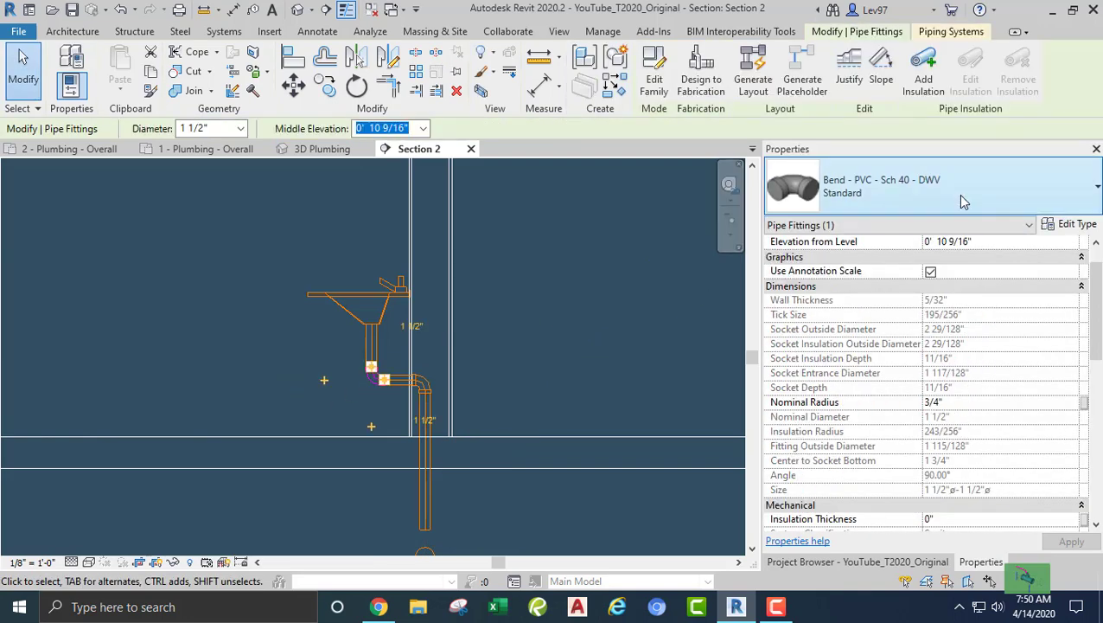
left_click(958, 194)
left_click(833, 343)
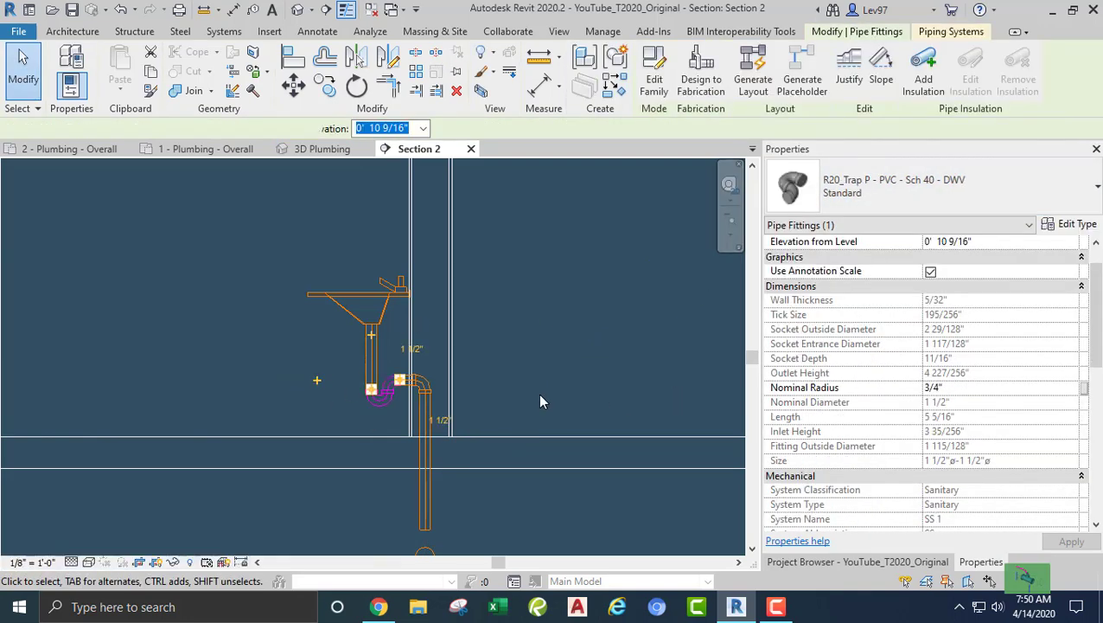
Move the short horizontal pipe beyond the middle lavatory's trap up to a middle elevation of about 1' 8"
scroll(602, 315, "up", 3)
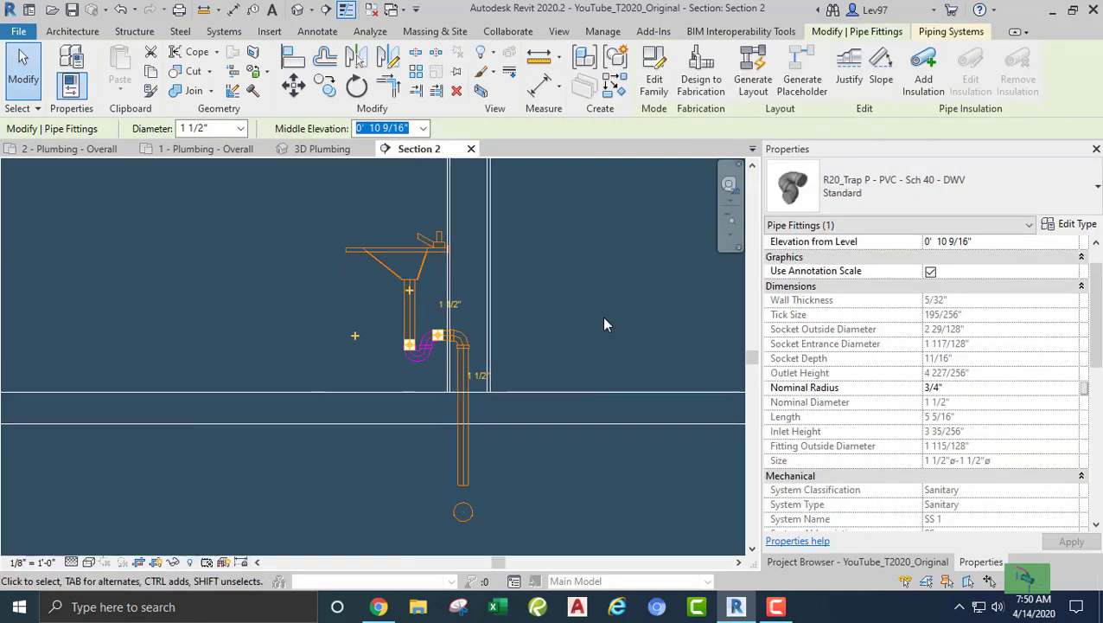
left_click(442, 349)
left_click_drag(442, 355, 453, 261)
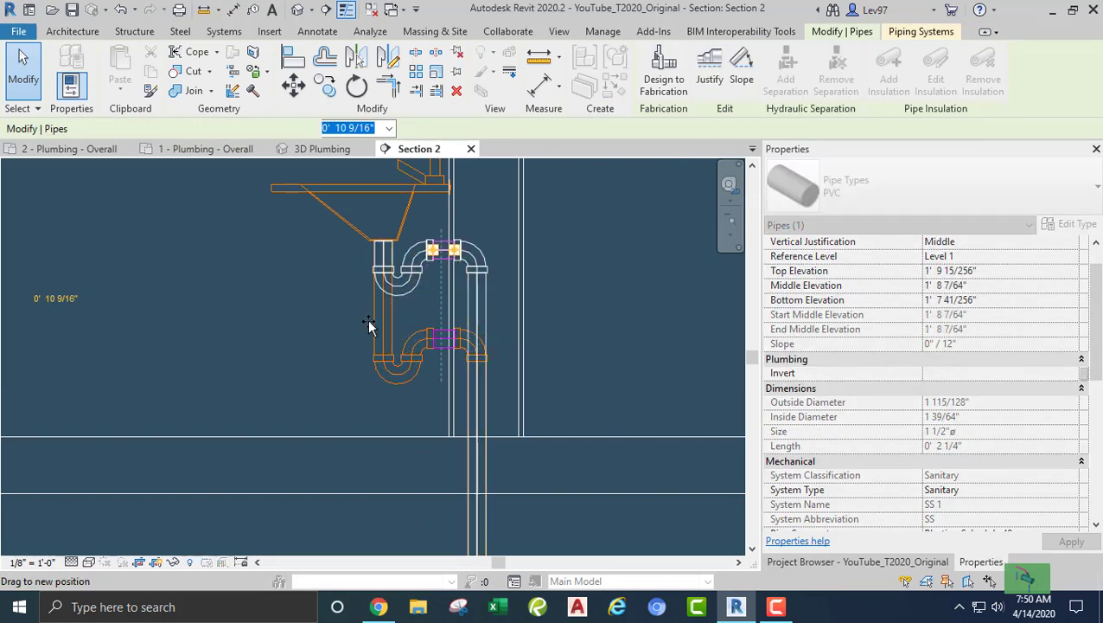
left_click(364, 349)
Align the middle lavatory's vertical drain pipe with the centerline of the main below the floor
middle_click_drag(382, 459, 409, 272)
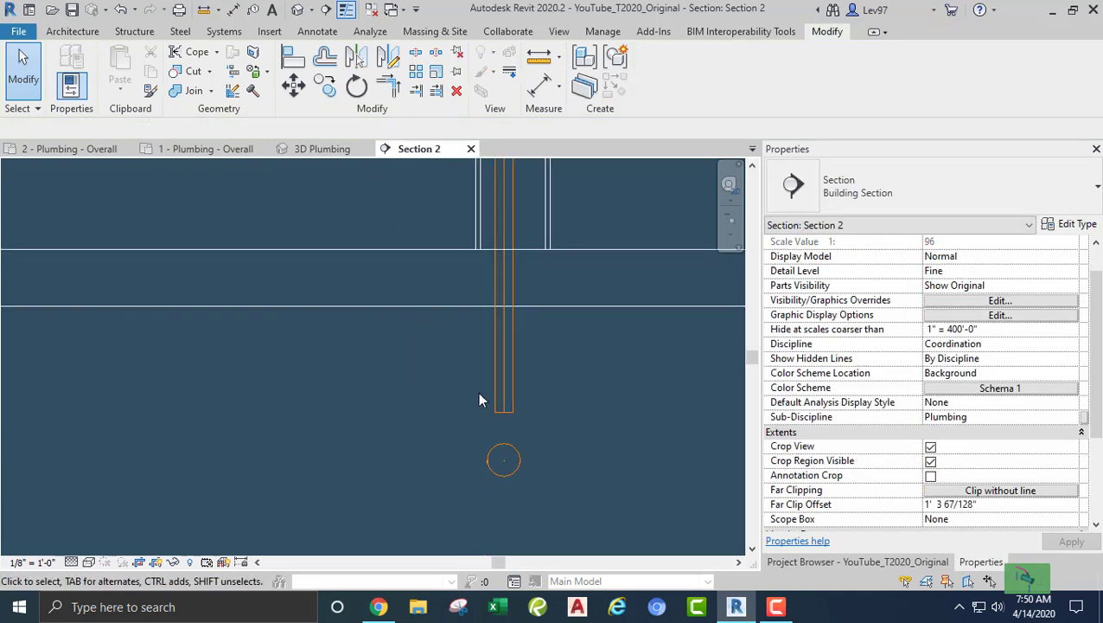
left_click(292, 58)
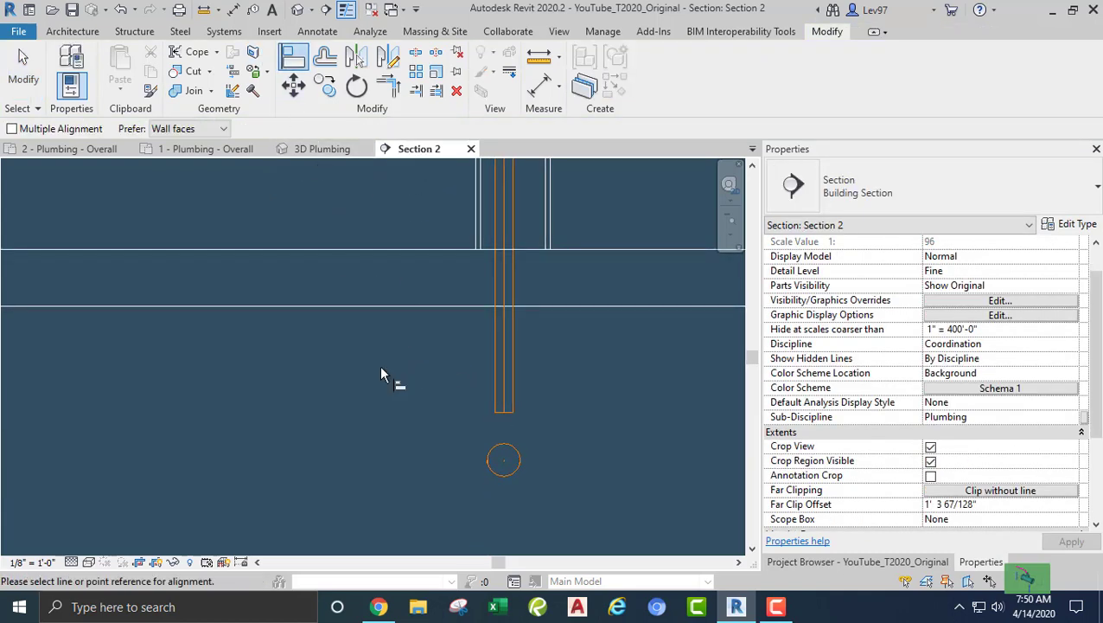
left_click(507, 482)
left_click(509, 407)
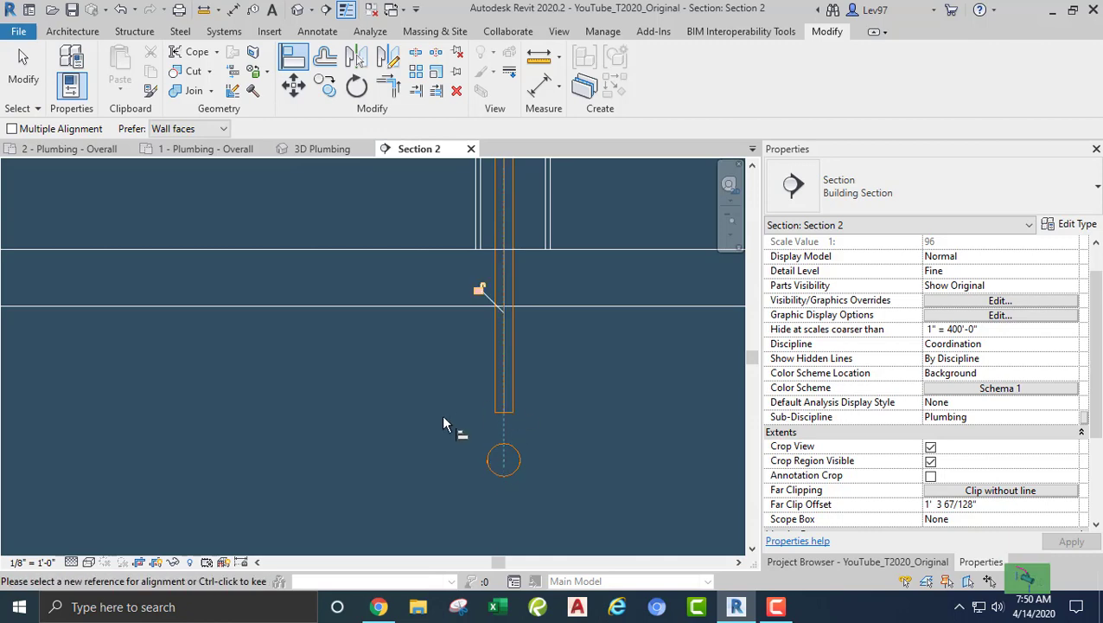
key("Escape")
key("Escape")
In the 1 - Plumbing - Overall plan, move the Section 2 line across to the remaining unpiped lavatory
left_click(180, 151)
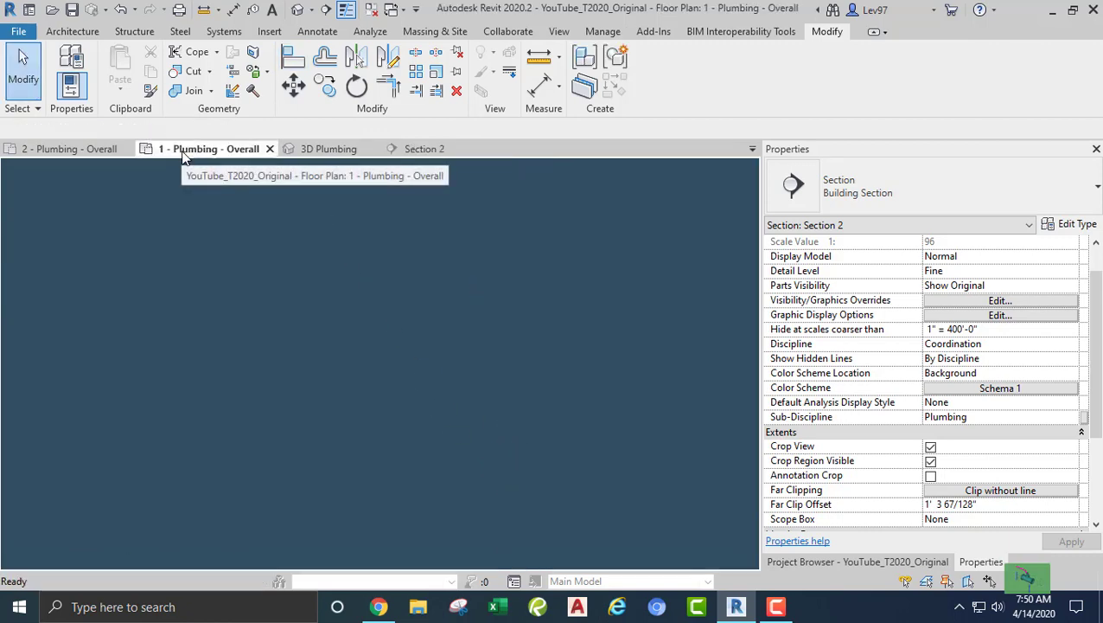
left_click(363, 267)
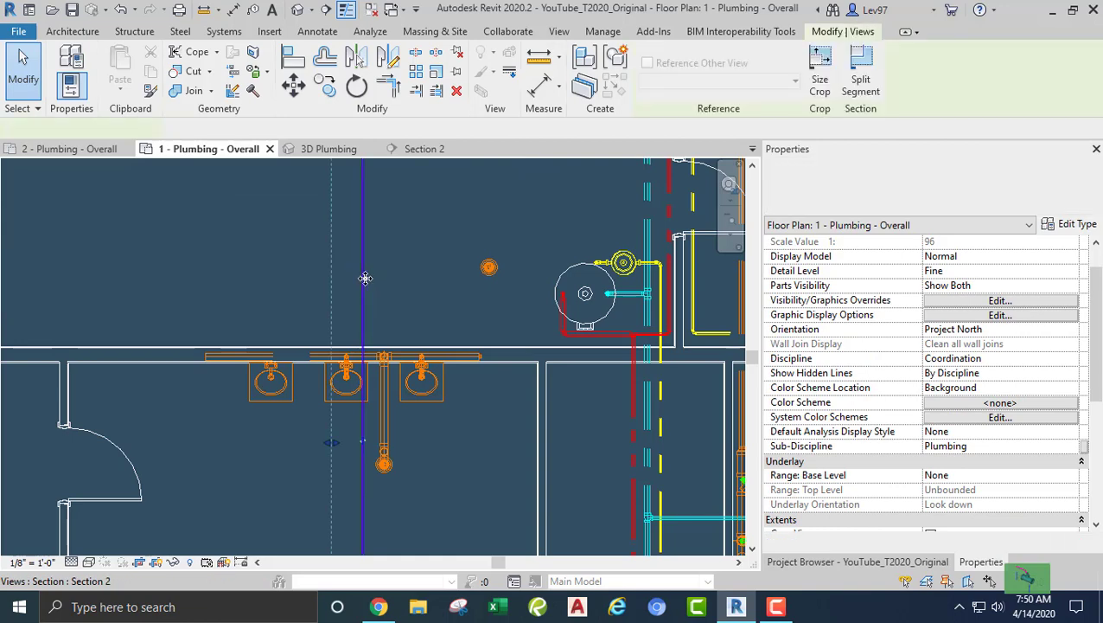
left_click_drag(363, 267, 288, 251)
left_click(220, 247)
middle_click_drag(220, 247, 256, 284)
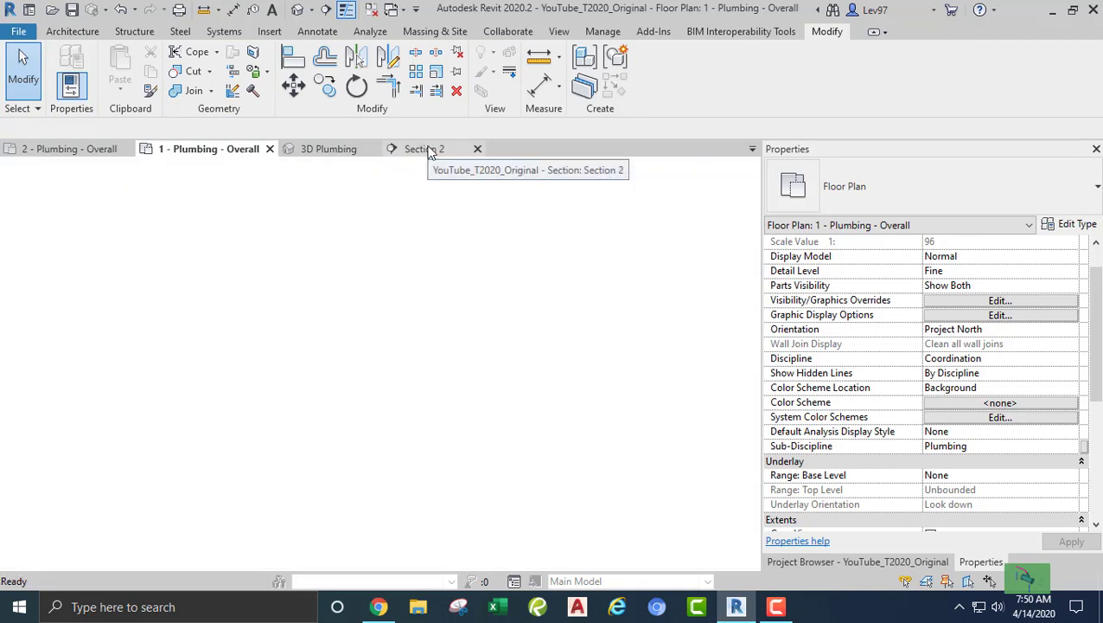
In Section 2, draw unsloped 1 1/2" PVC piping from the last lavatory down to 1' 3", across into the wall, and down to -0' 11"
left_click(424, 149)
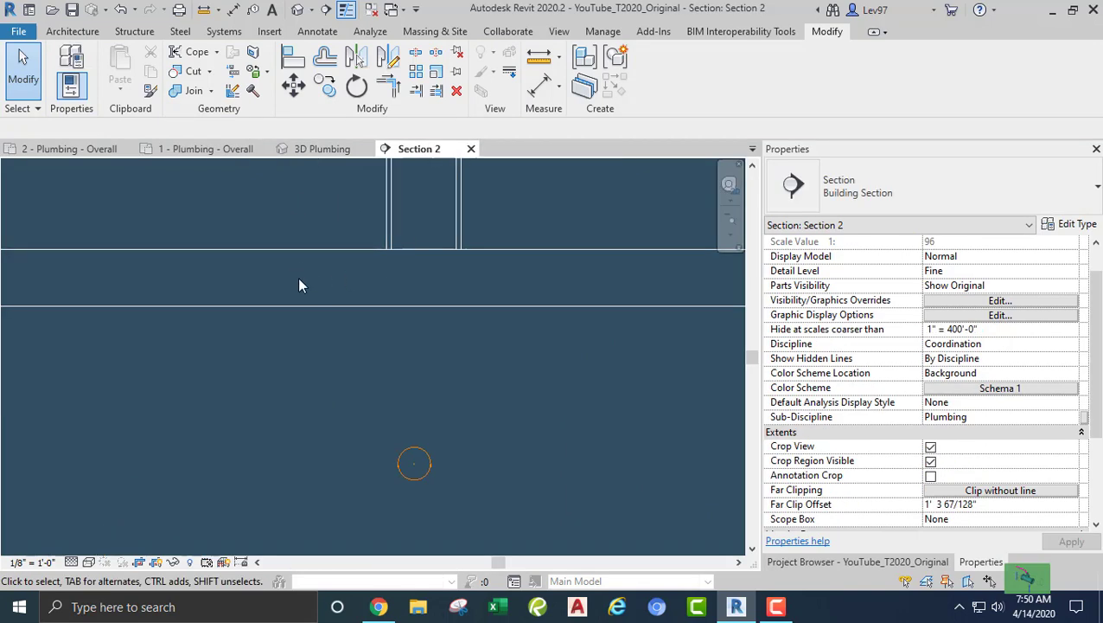
middle_click_drag(300, 285, 340, 394)
scroll(340, 395, "down", 2)
middle_click_drag(326, 318, 362, 393)
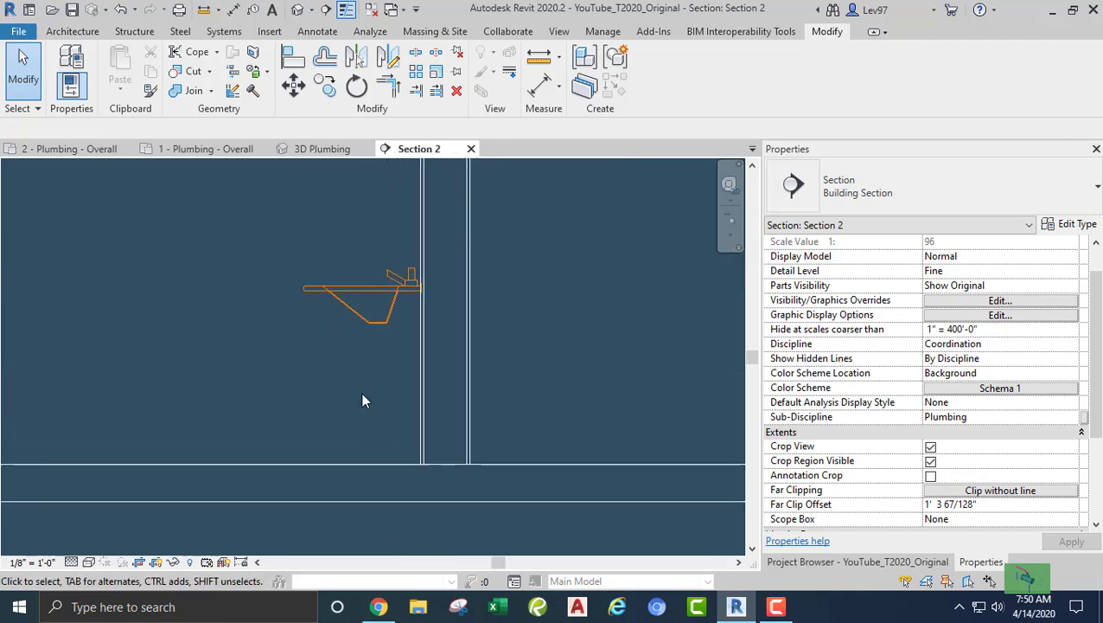
left_click(354, 324)
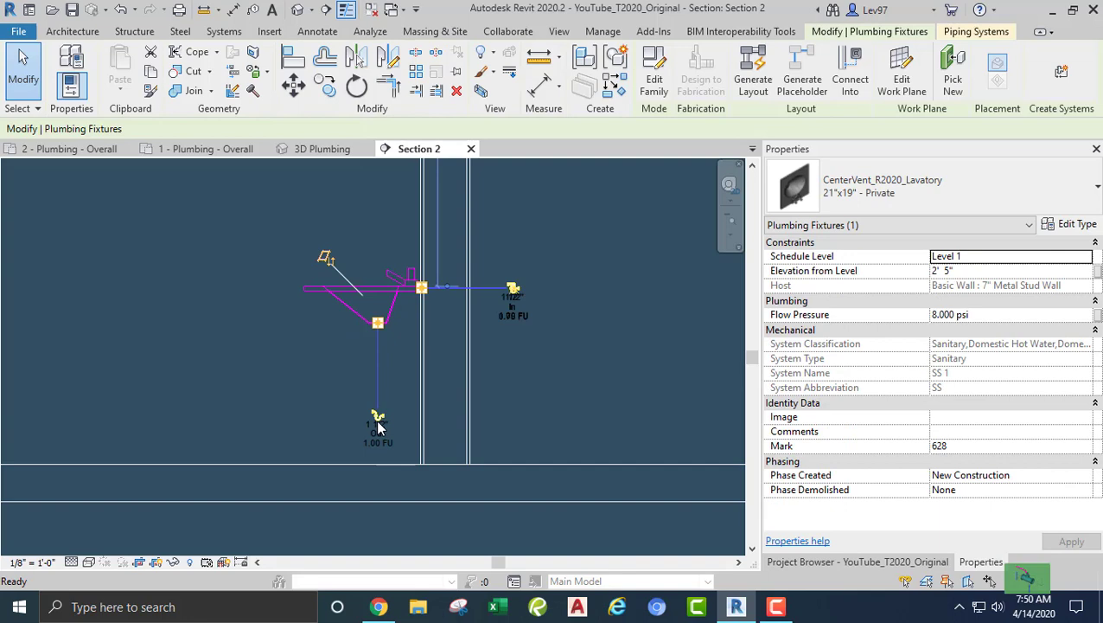
left_click(377, 420)
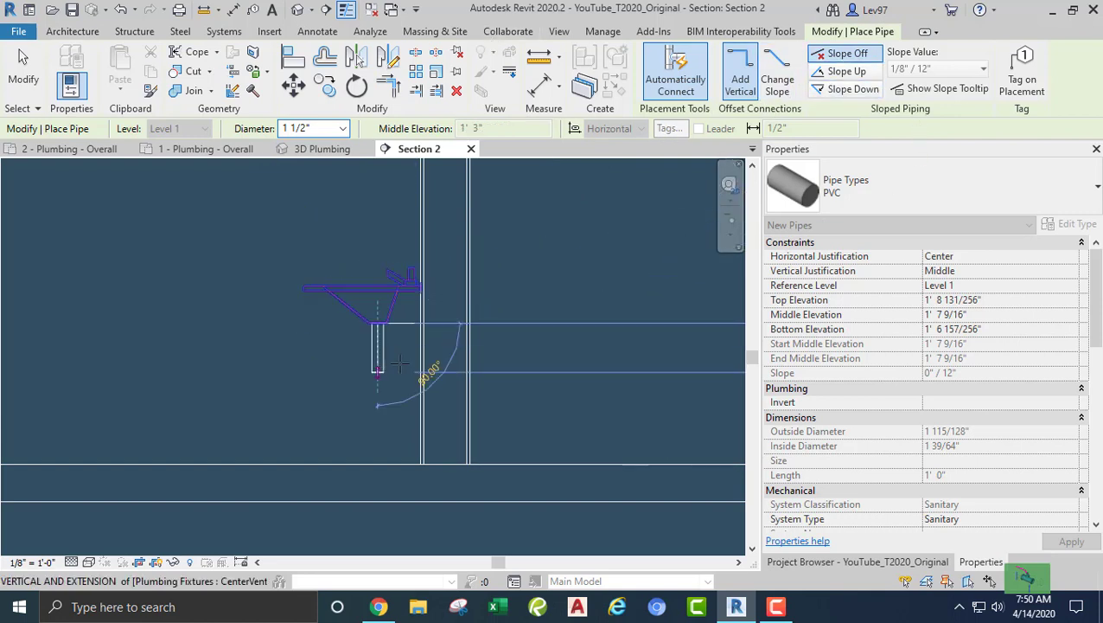
left_click(378, 372)
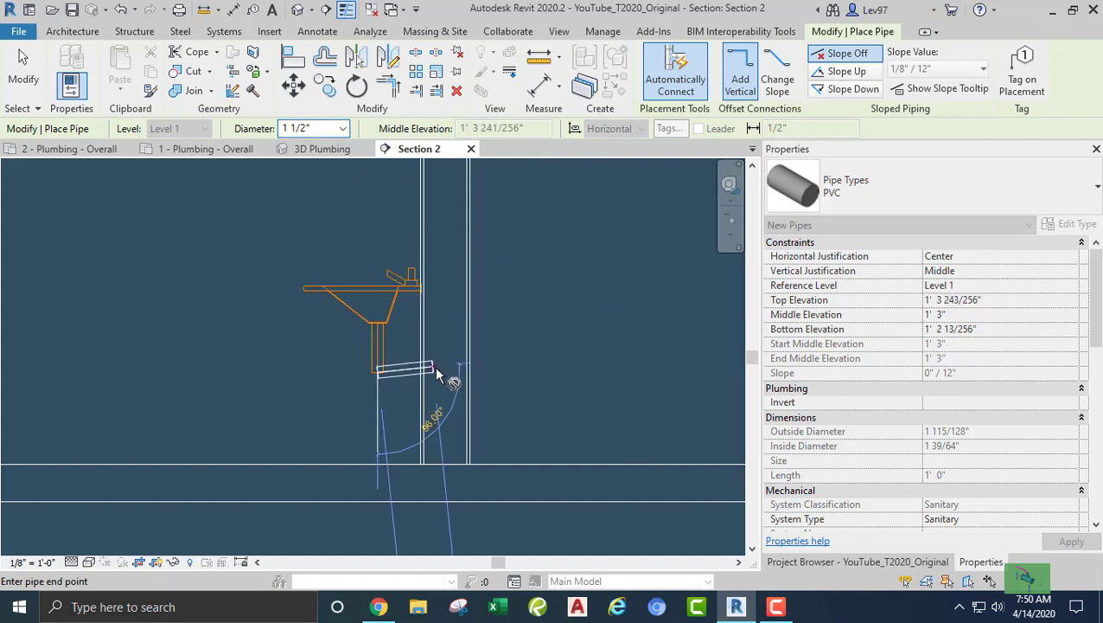
left_click(439, 373)
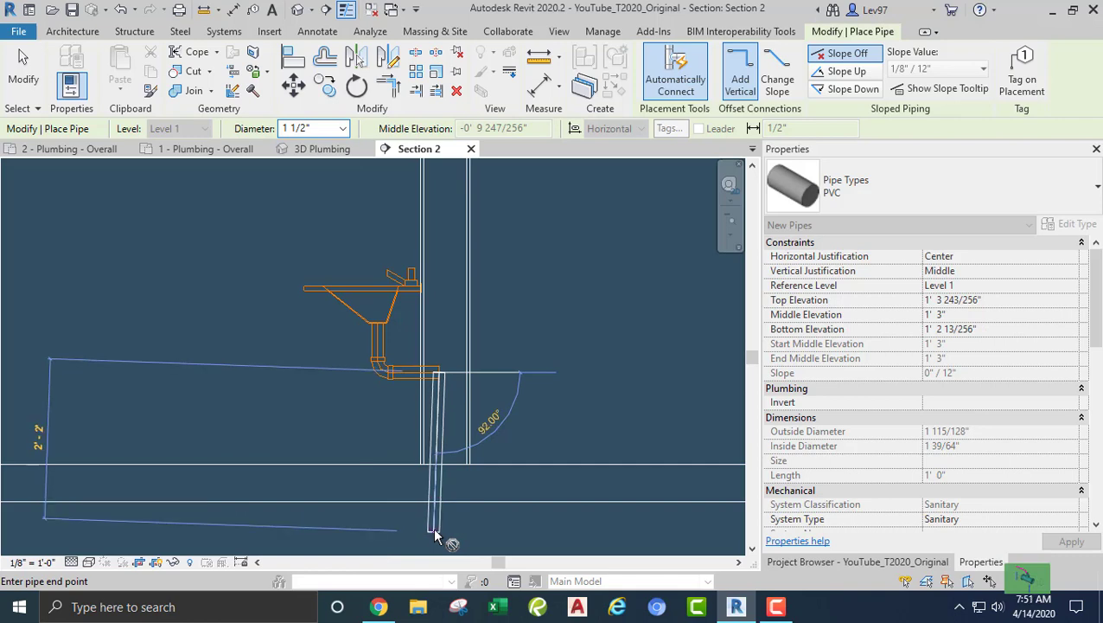
left_click(438, 529)
key("Escape")
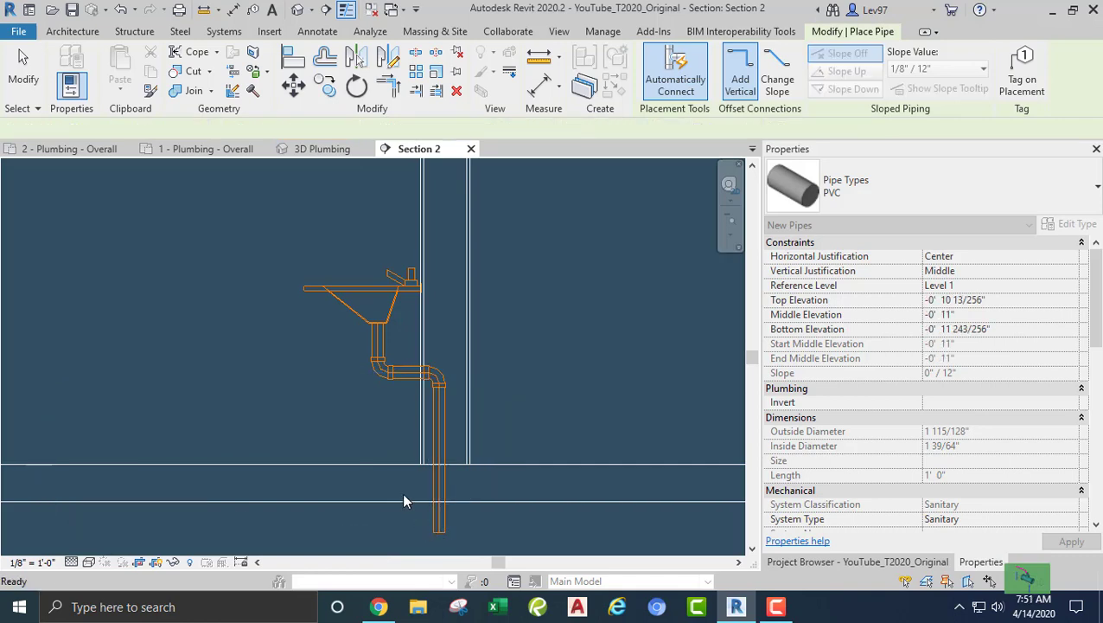
key("Escape")
Change the elbow under this last lavatory to the R20_Trap P - PVC - Sch 40 - DWV Standard type
left_click(378, 370)
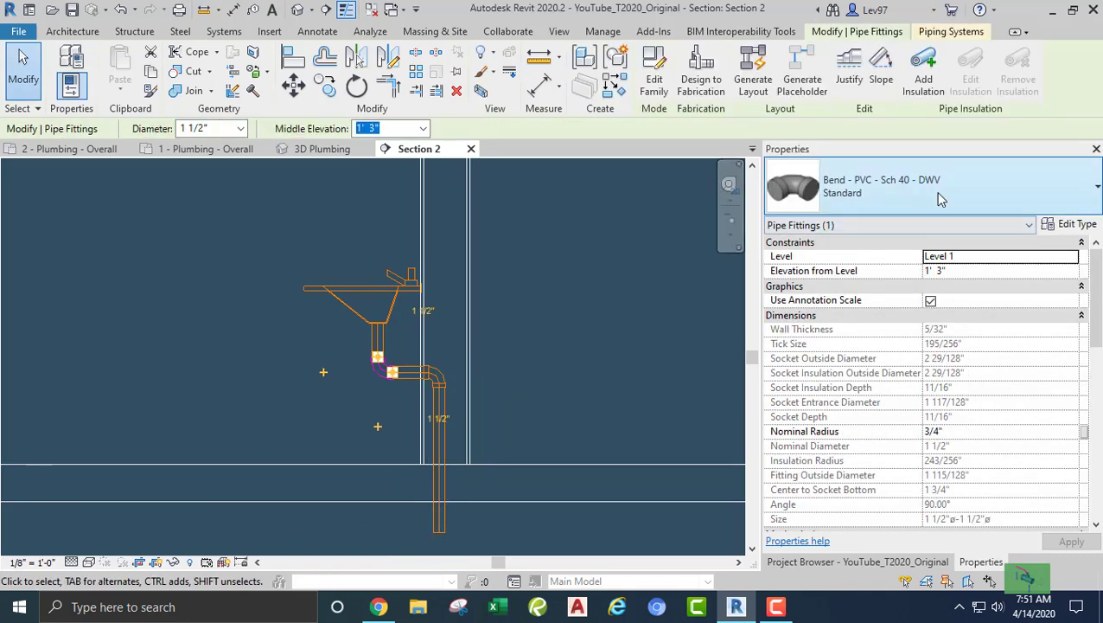
left_click(932, 196)
left_click(843, 342)
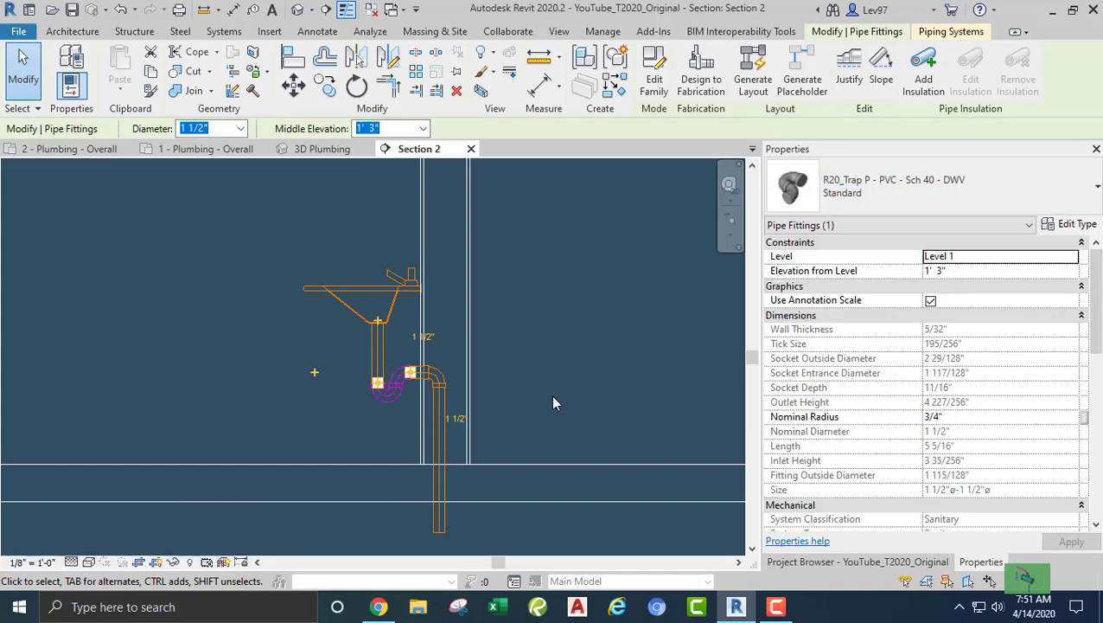
scroll(372, 393, "up", 4)
key("Escape")
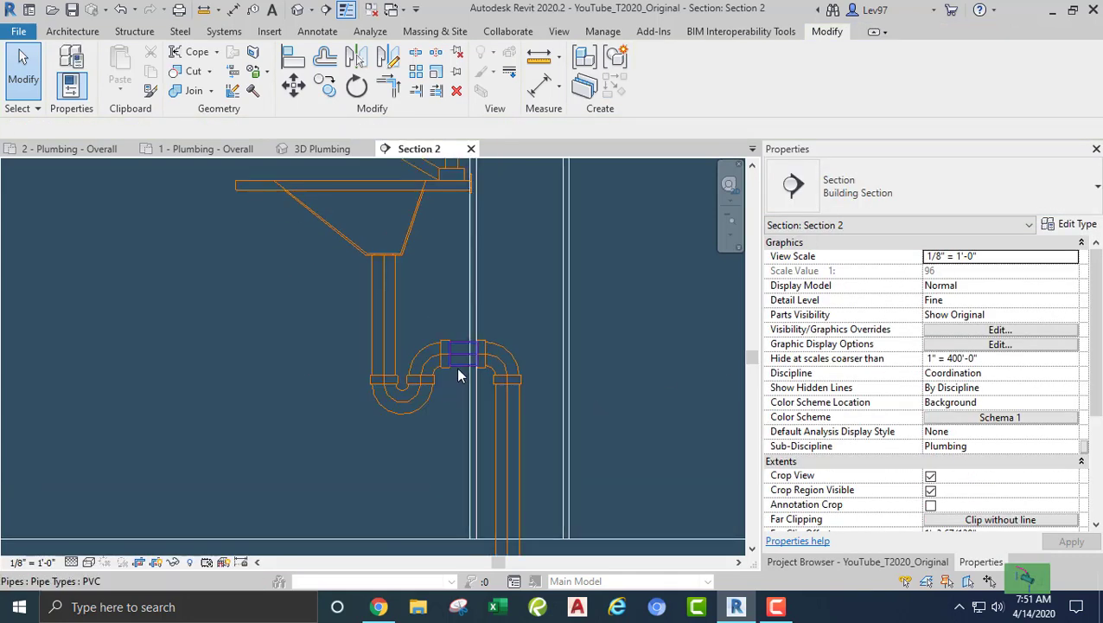
Move the short horizontal pipe beyond the last lavatory's trap up to a middle elevation of 1' 9 93/256"
left_click(456, 367)
left_click_drag(463, 364, 407, 411)
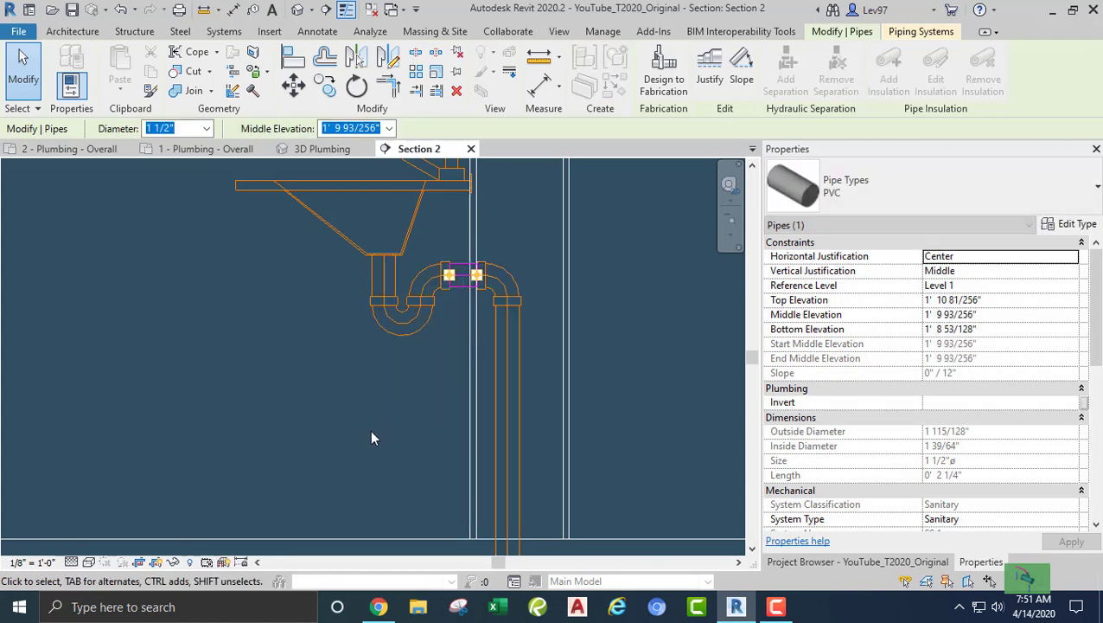
left_click(367, 445)
Align the last lavatory's vertical drain pipe with the center of the main below it
scroll(375, 466, "down", 1)
middle_click_drag(377, 473, 387, 307)
middle_click_drag(422, 411, 441, 305)
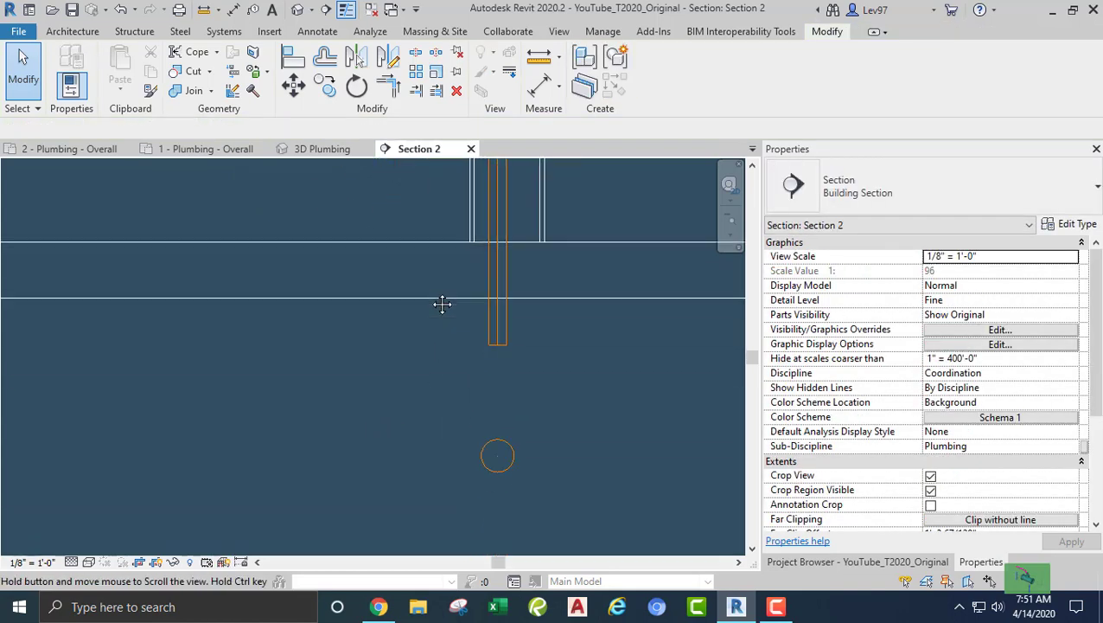
middle_click_drag(451, 382, 452, 394)
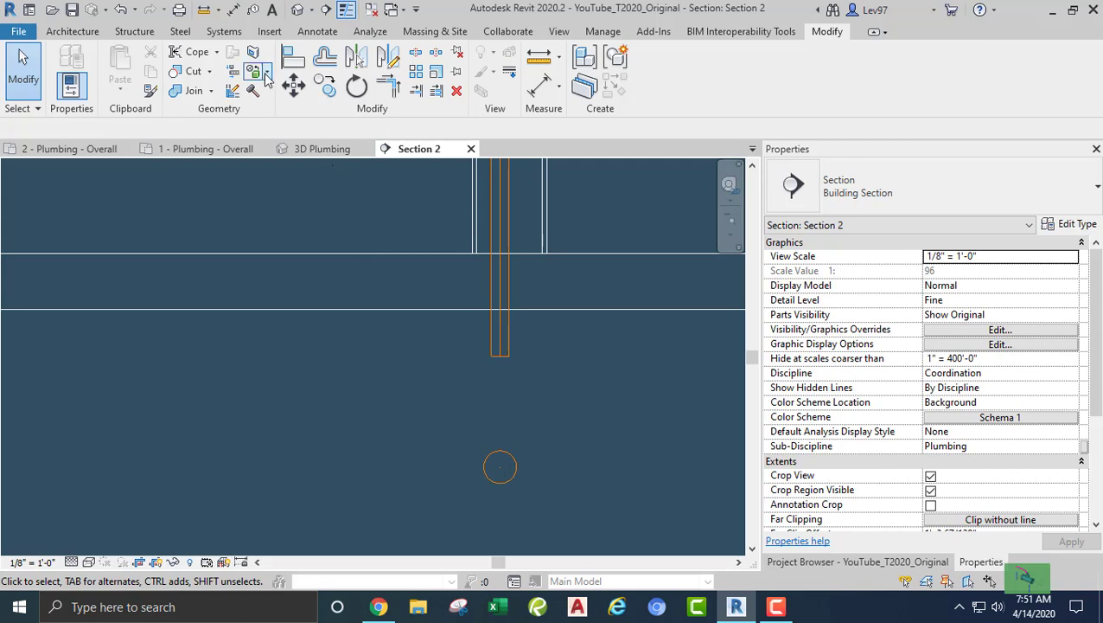
left_click(293, 57)
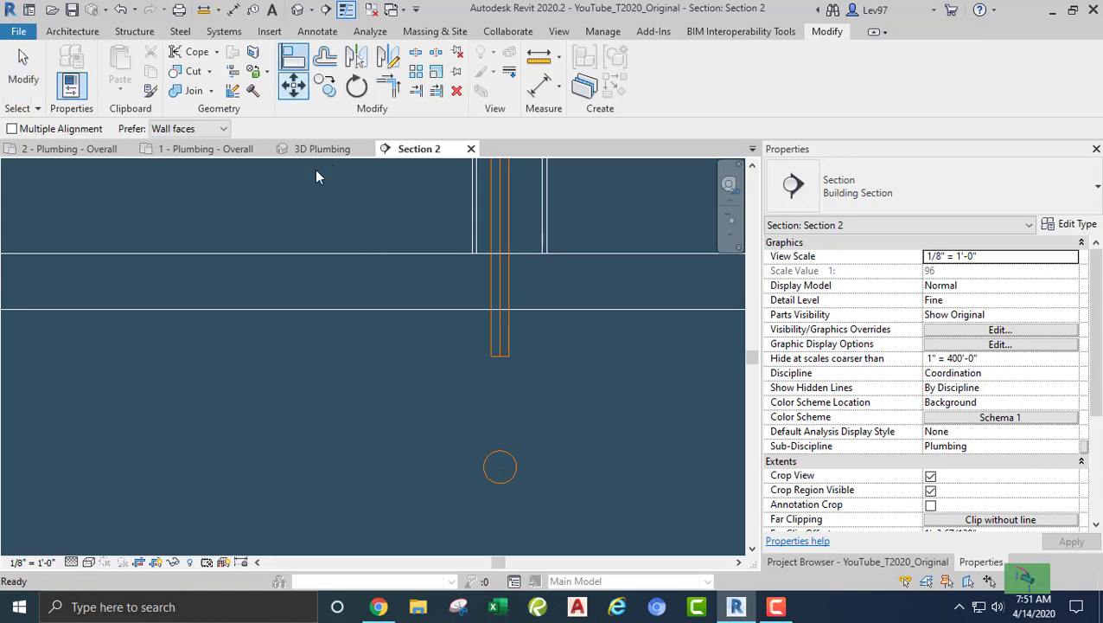
left_click(495, 490)
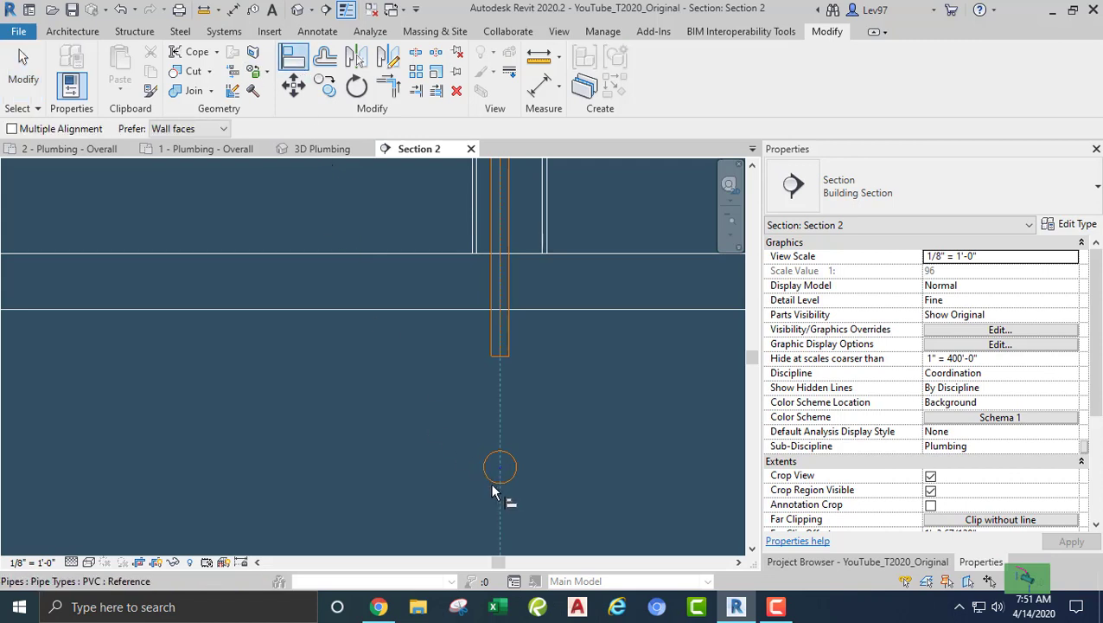
left_click(504, 351)
key("Escape")
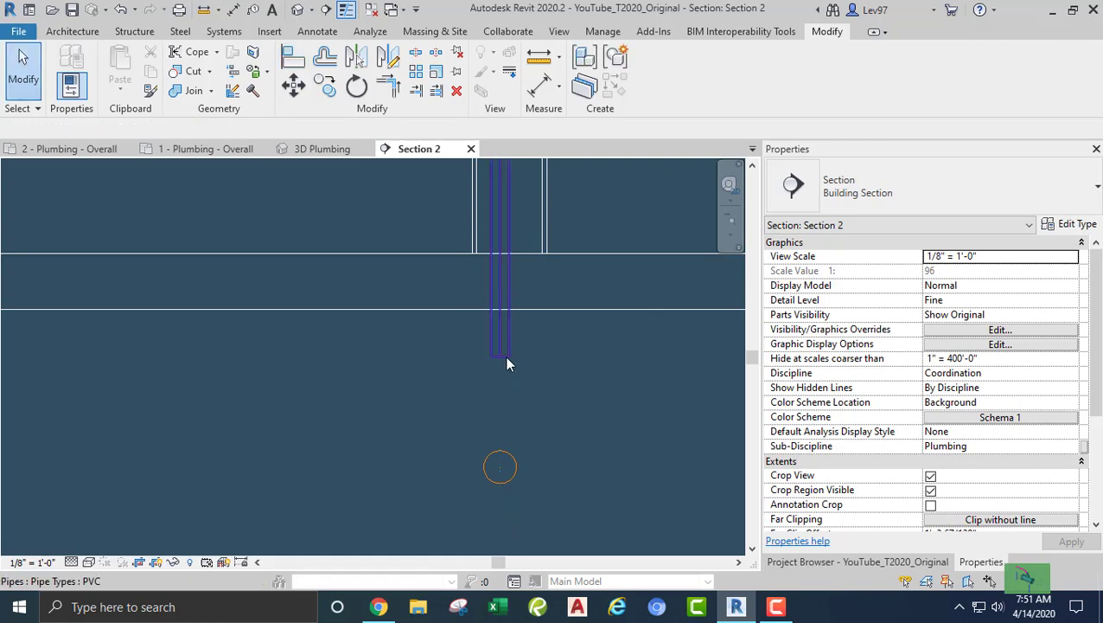
Set the PVC pipe type's junction routing preference to R2020_NoTicks_Wye Combination with 8th Bend - PVC - Sch 40 - DWV: Standard
left_click(506, 362)
left_click(1072, 225)
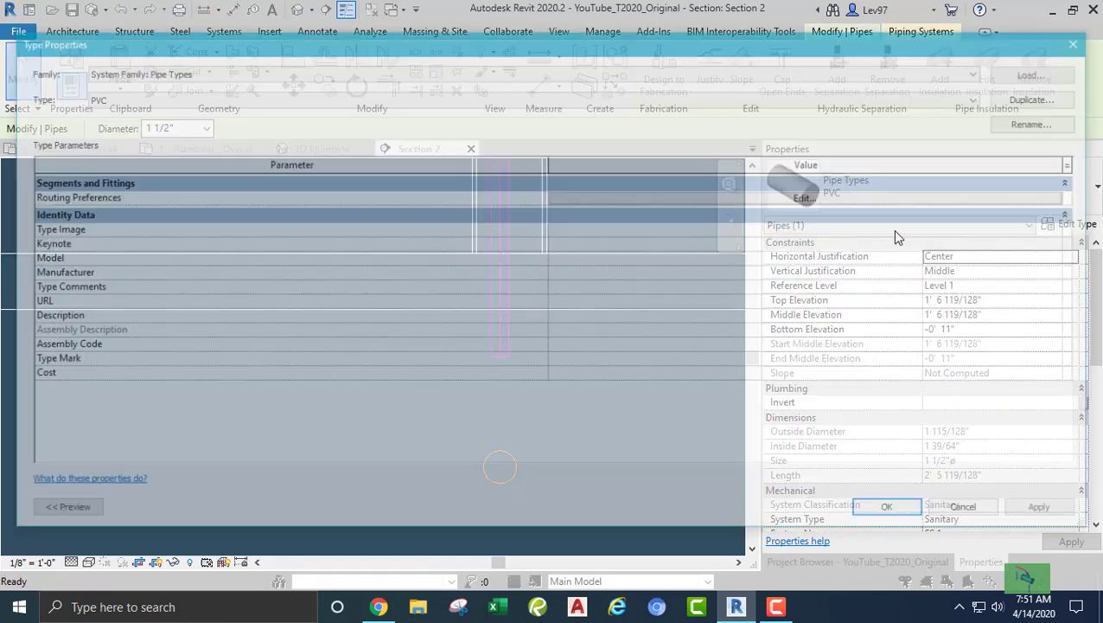
left_click(793, 197)
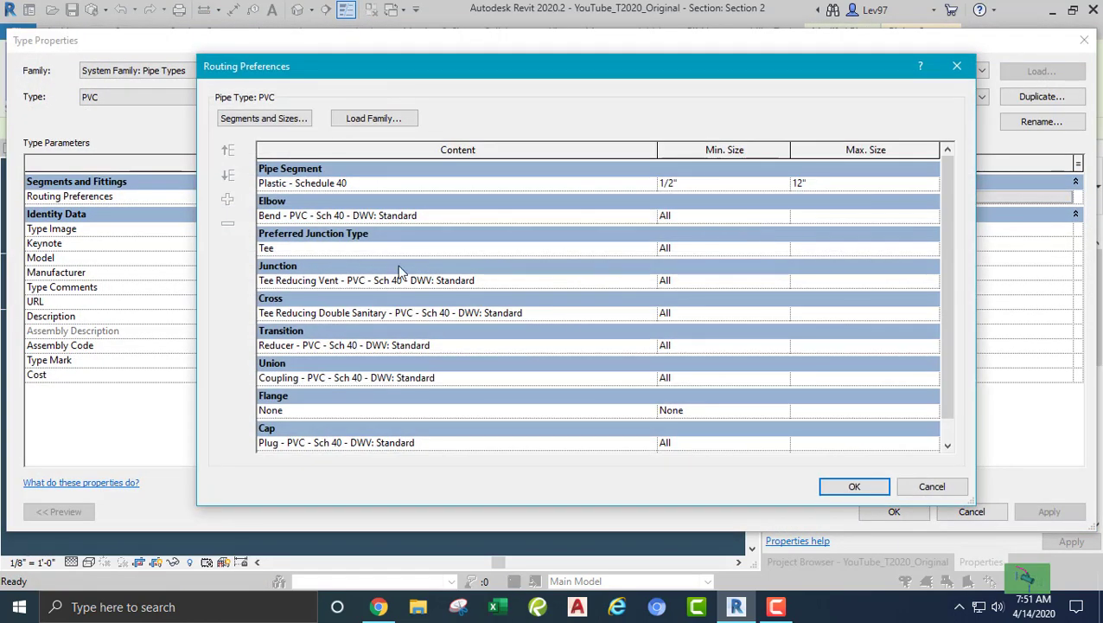
left_click(556, 279)
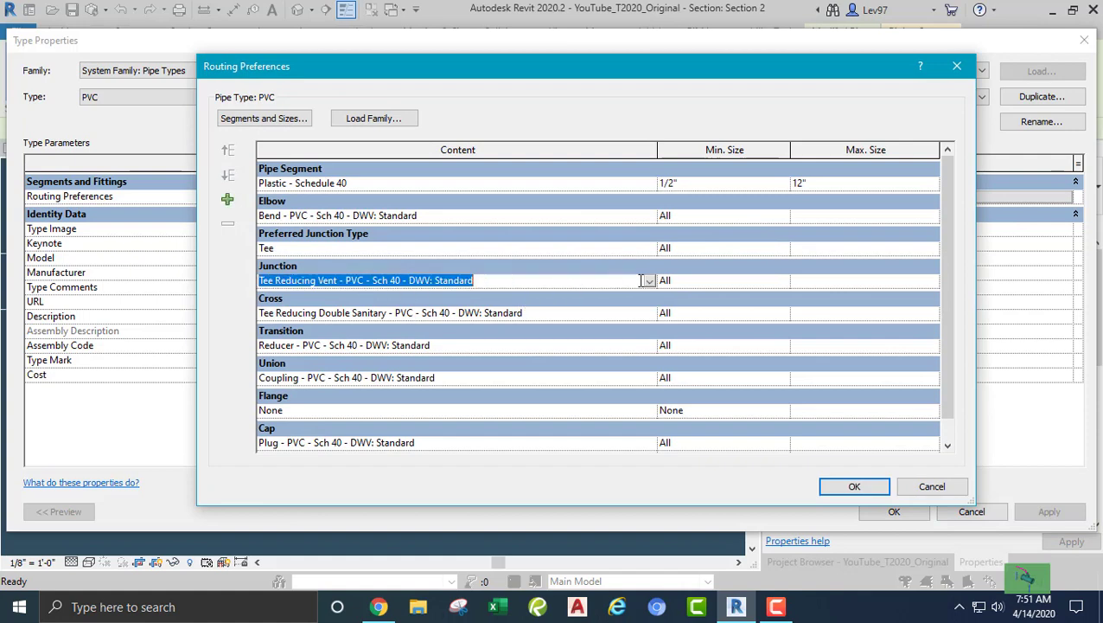
left_click(649, 281)
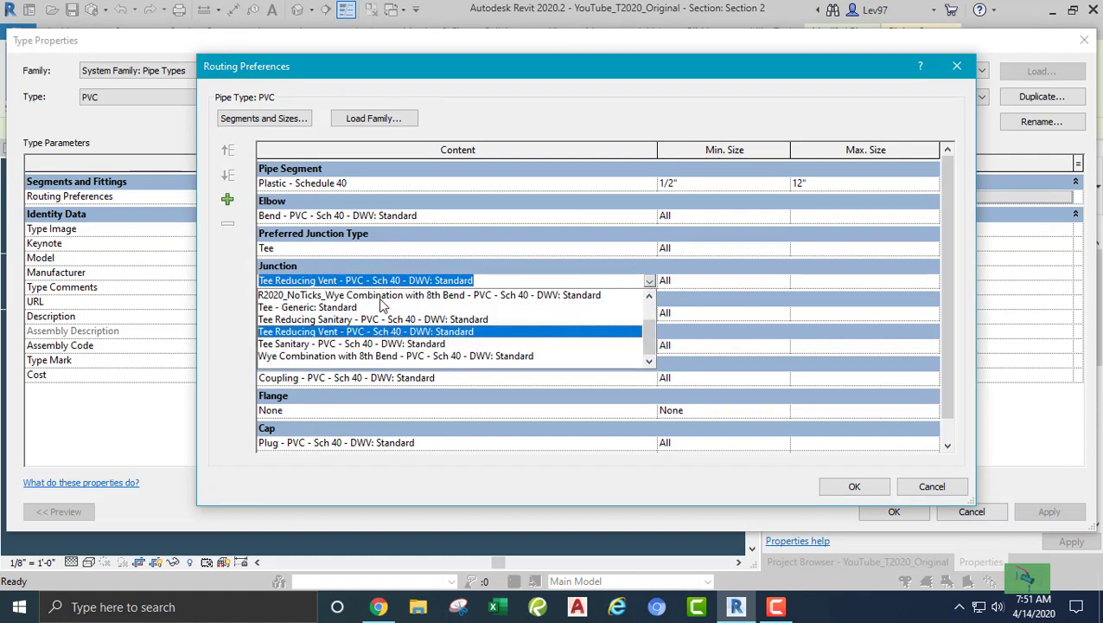
left_click(381, 296)
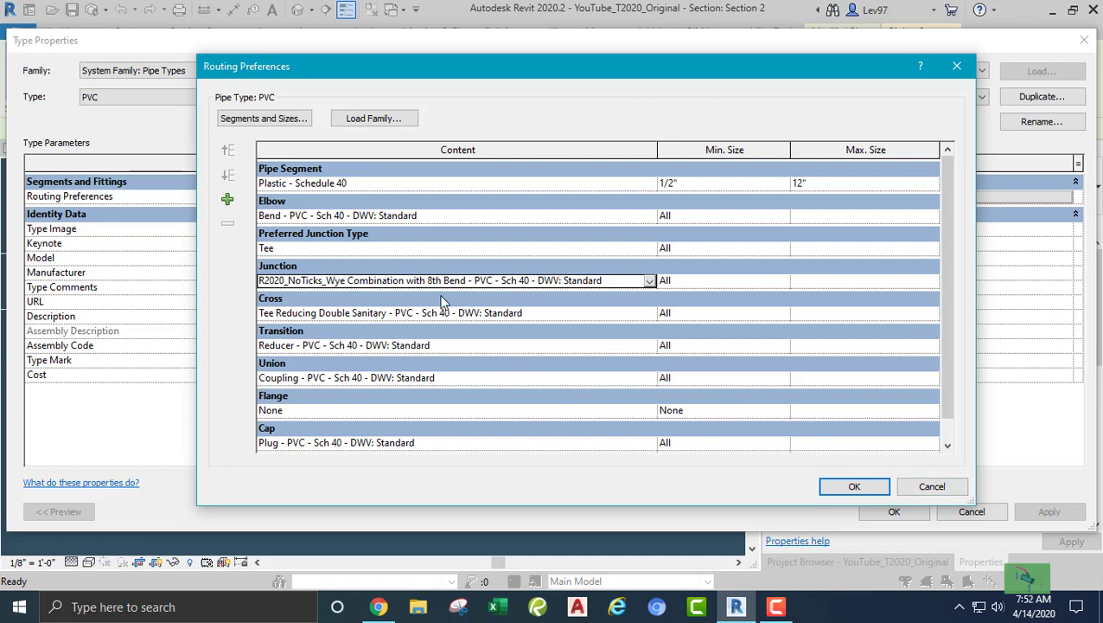
left_click(855, 489)
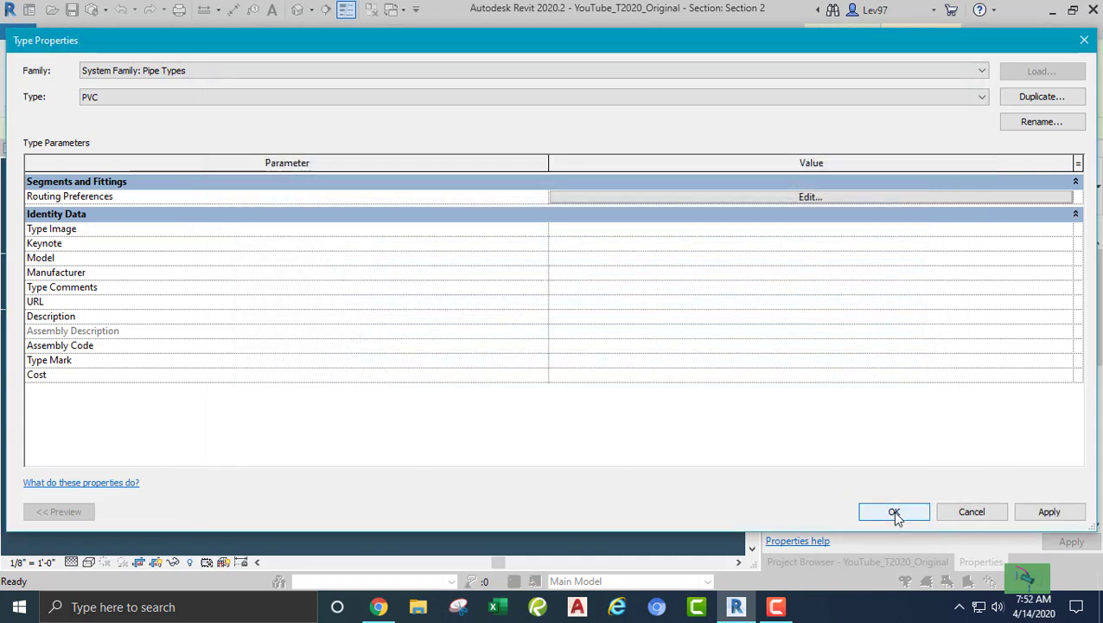
left_click(895, 511)
left_click(434, 422)
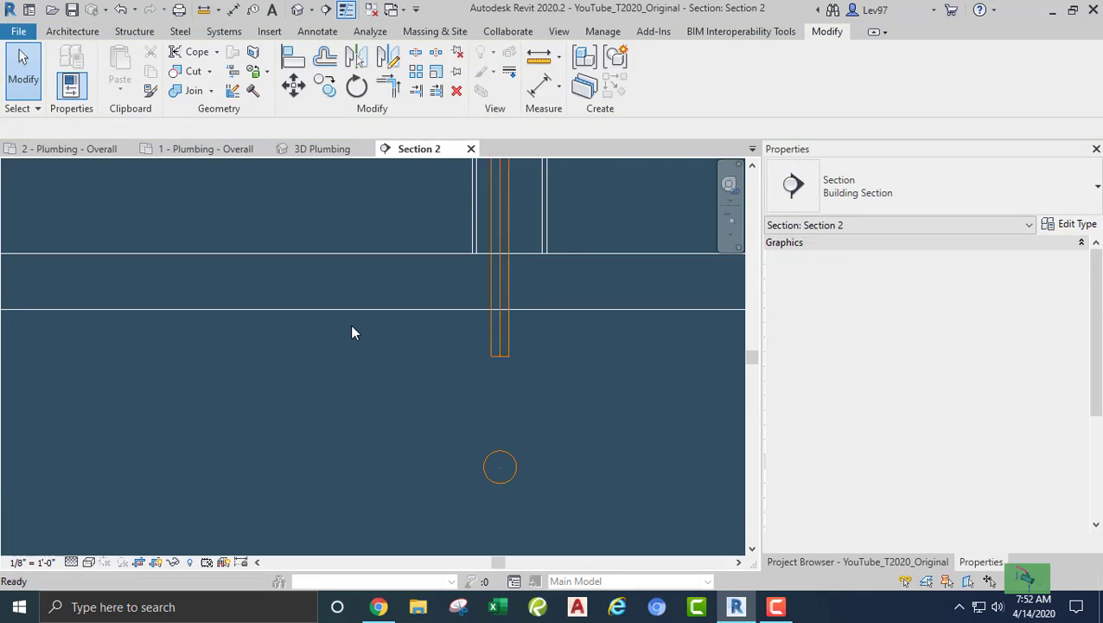
In the 3D Plumbing view, extend the vertical drain of the lavatory nearest the capped end to the main with Trim/Extend Single Element
left_click(316, 149)
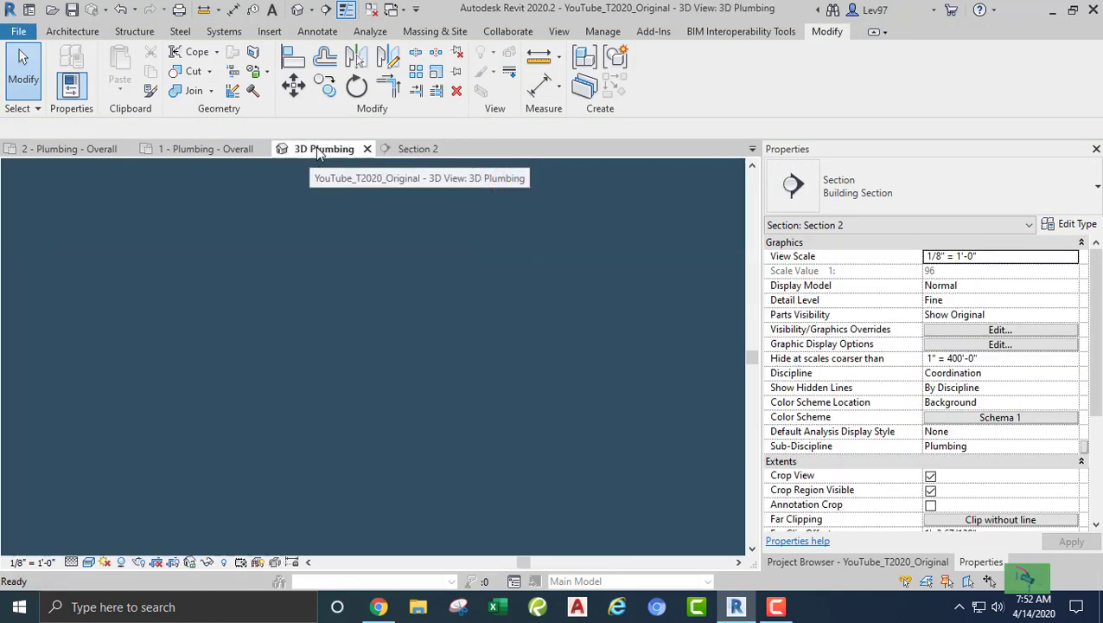
middle_click_drag(323, 394, 380, 402)
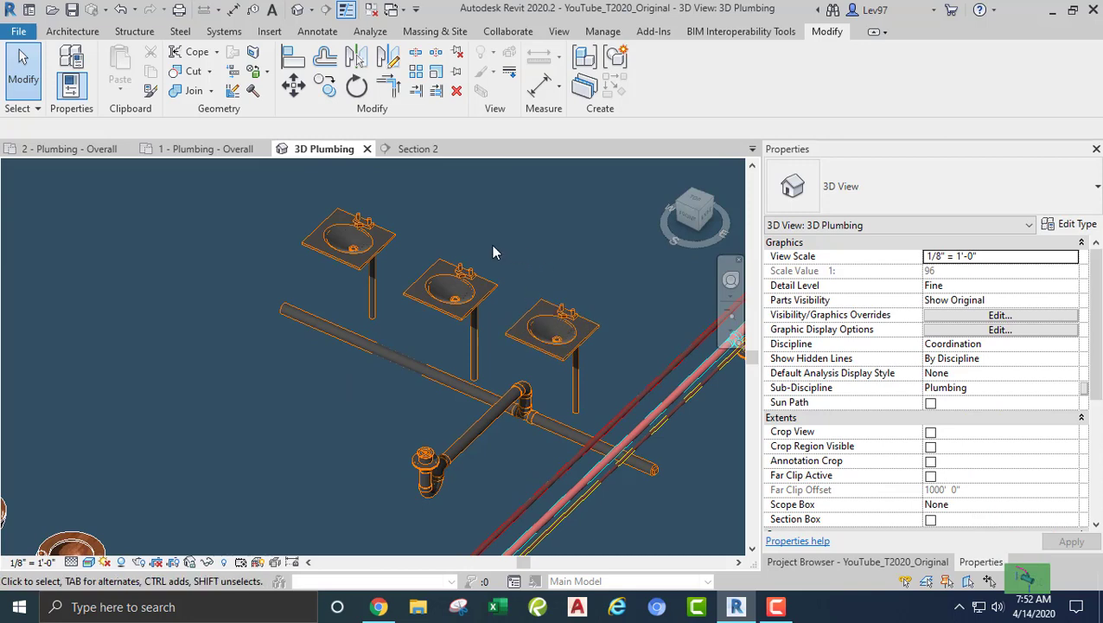
middle_click_drag(329, 375, 280, 379)
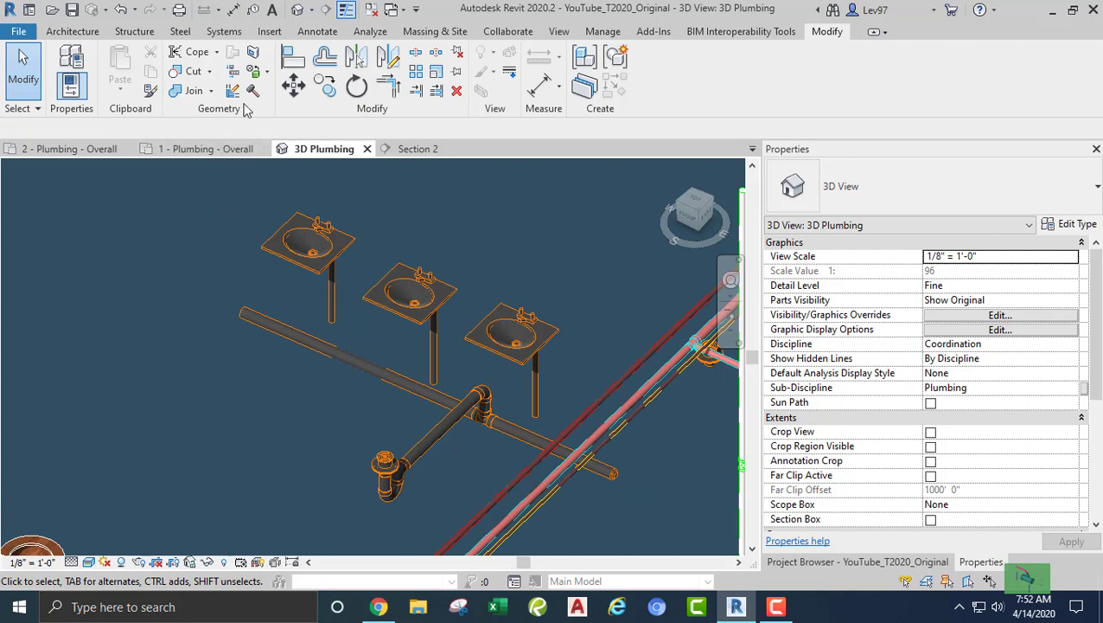
left_click(417, 93)
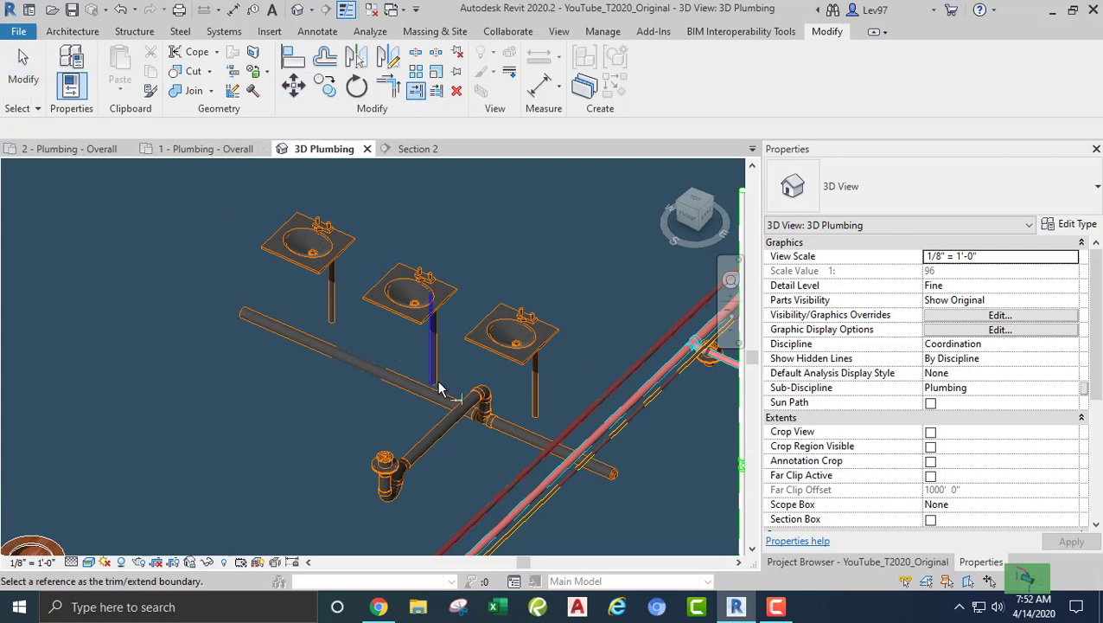
left_click(515, 435)
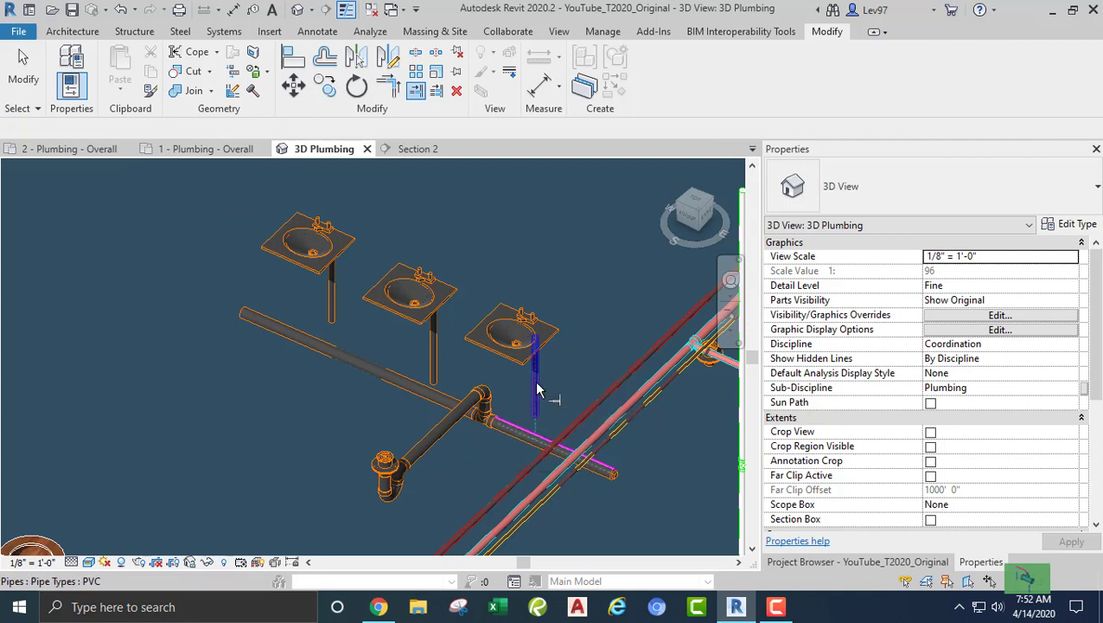
left_click(536, 389)
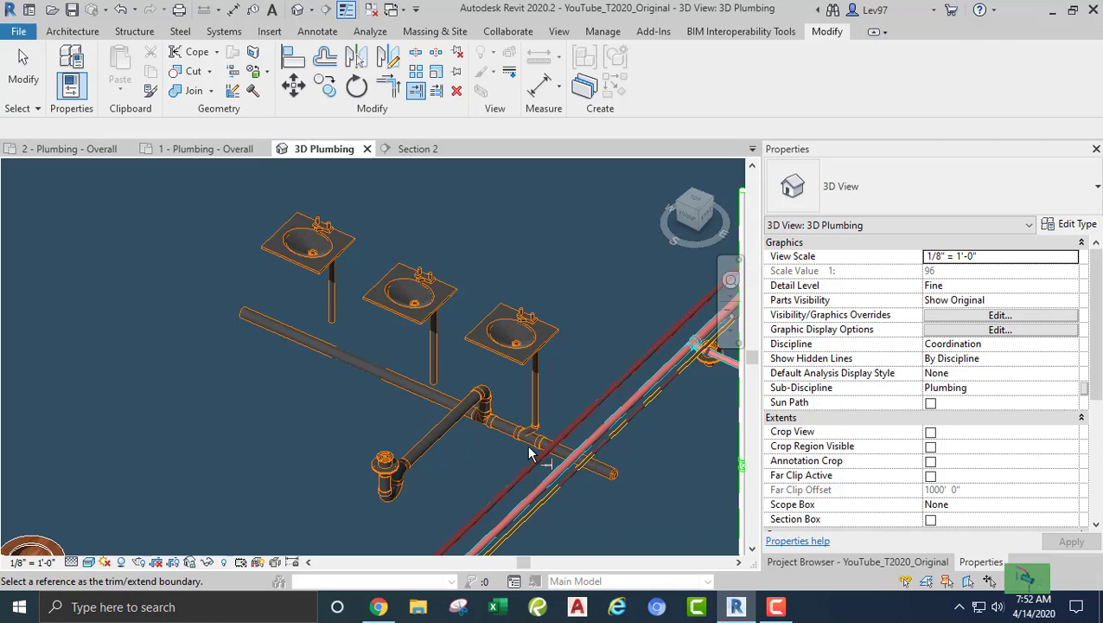
key("Escape")
Extend the vertical drains of the other two lavatories to the main with Trim/Extend Multiple Elements
scroll(519, 451, "up", 1)
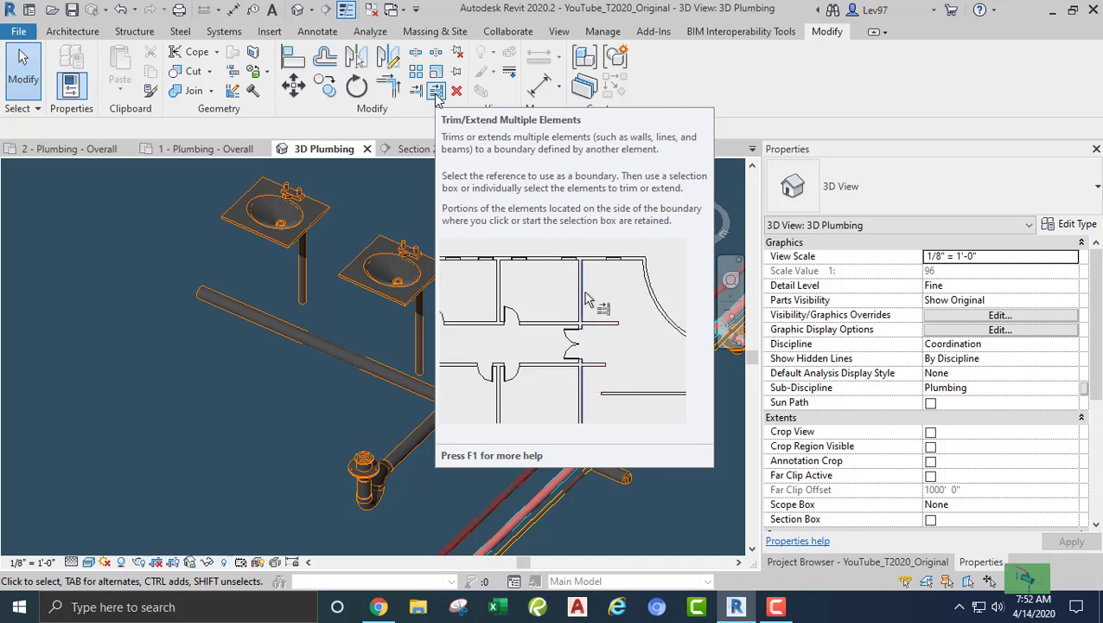
left_click(437, 93)
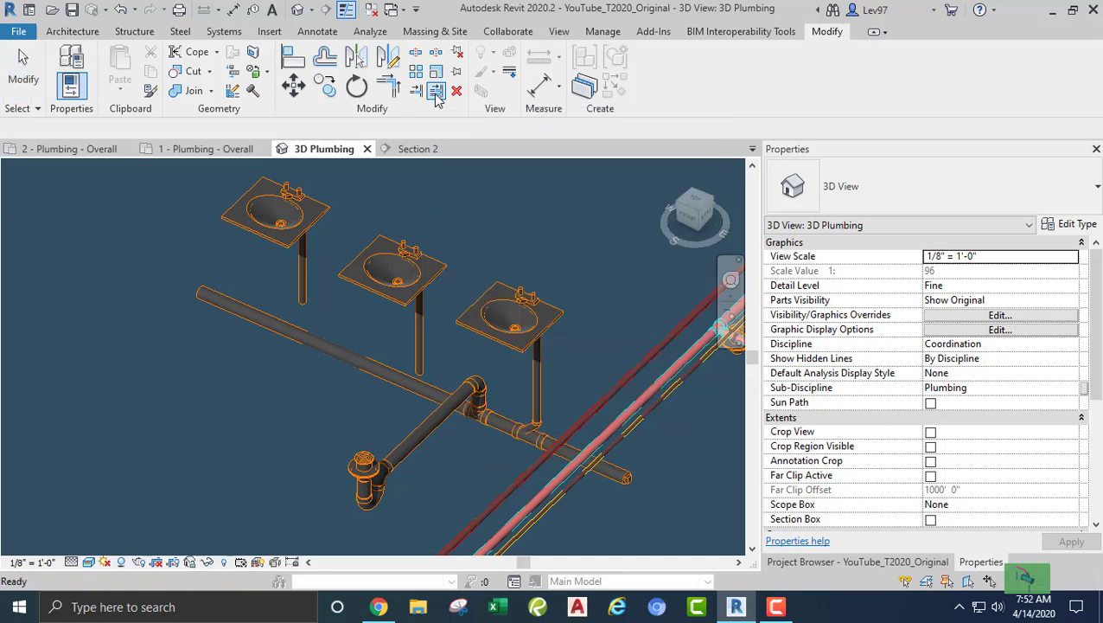
left_click(255, 319)
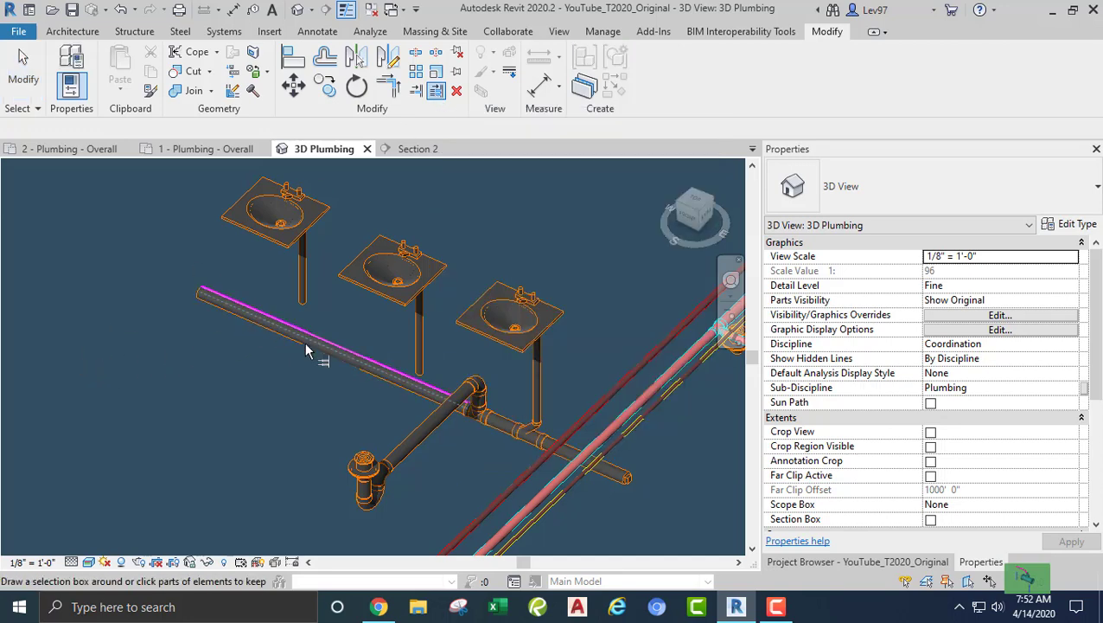
left_click(404, 339)
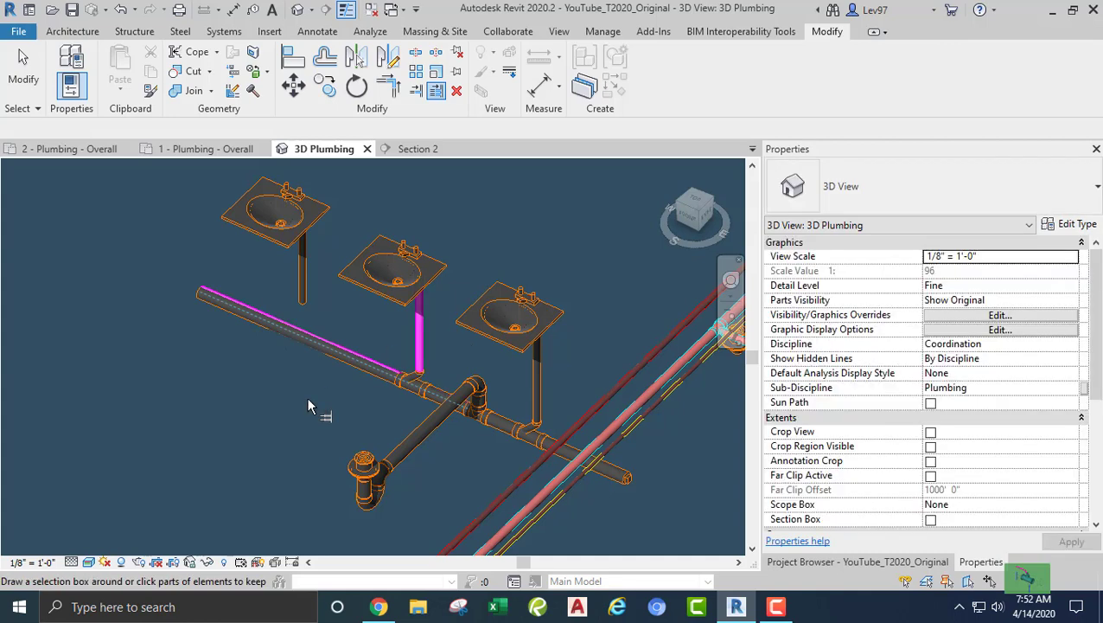
left_click(304, 275)
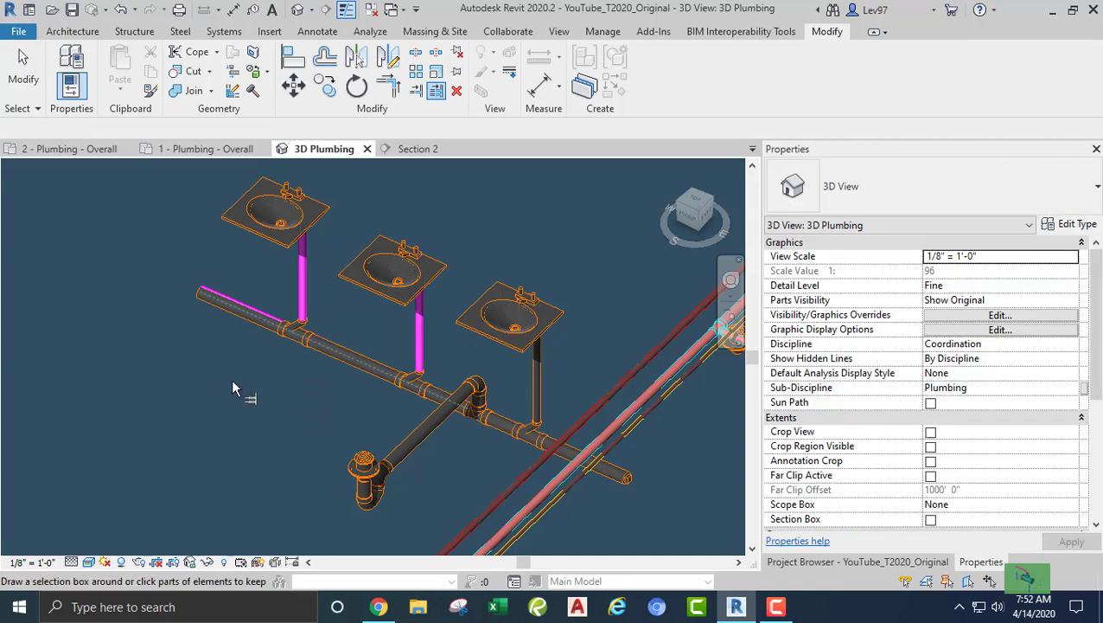
key("Escape")
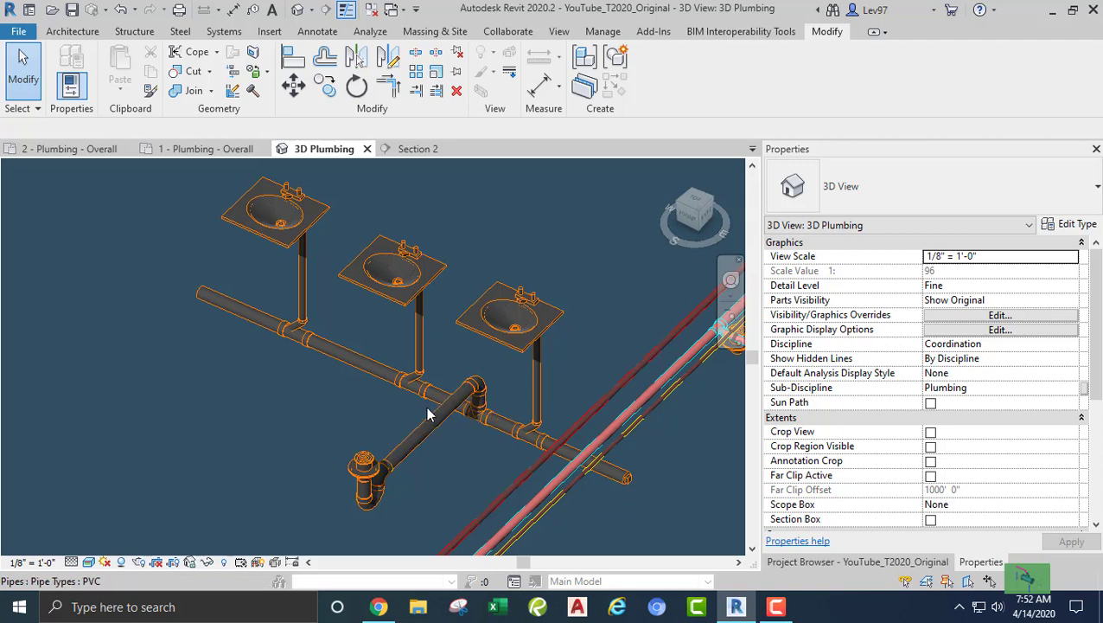
Check the size, slope and fixture units of the main's open end segment in its properties
left_click(207, 295)
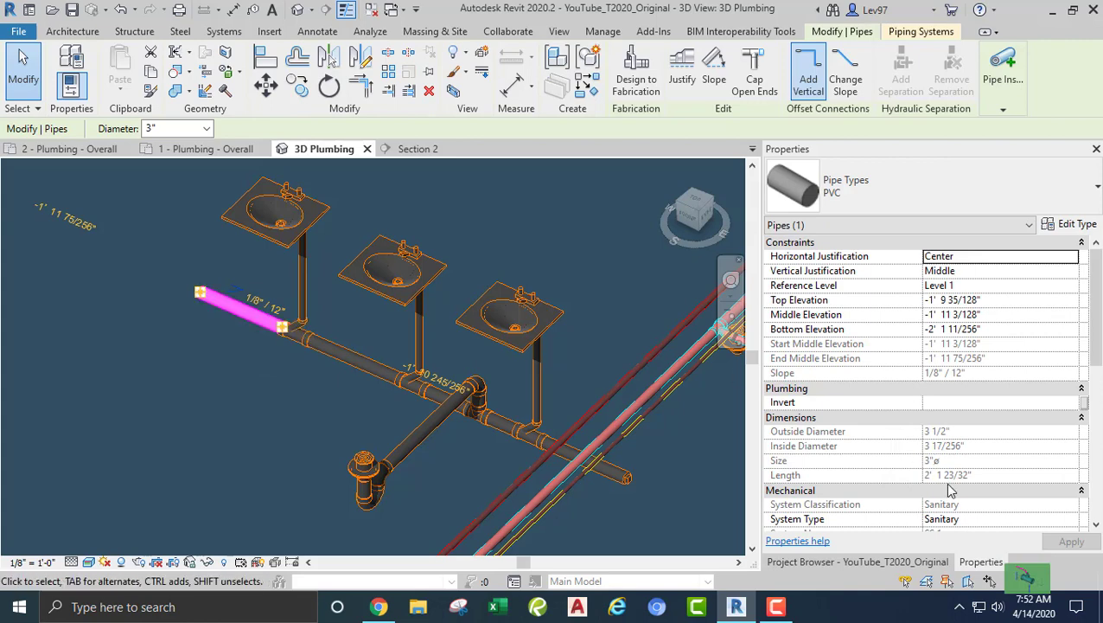
scroll(951, 467, "down", 5)
scroll(951, 467, "down", 1)
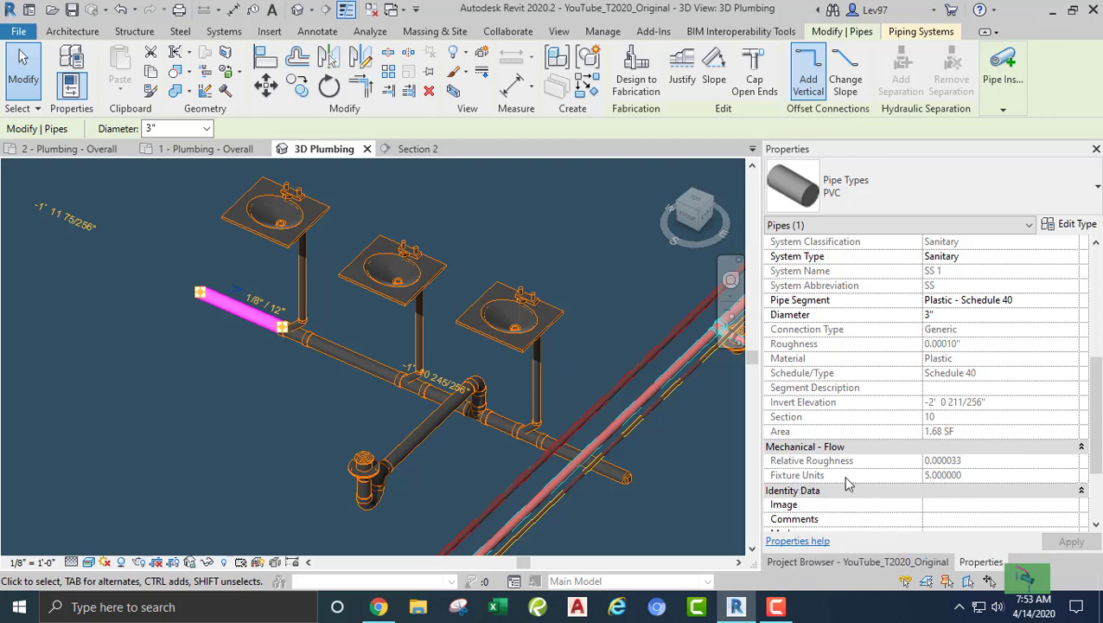
left_click(262, 406)
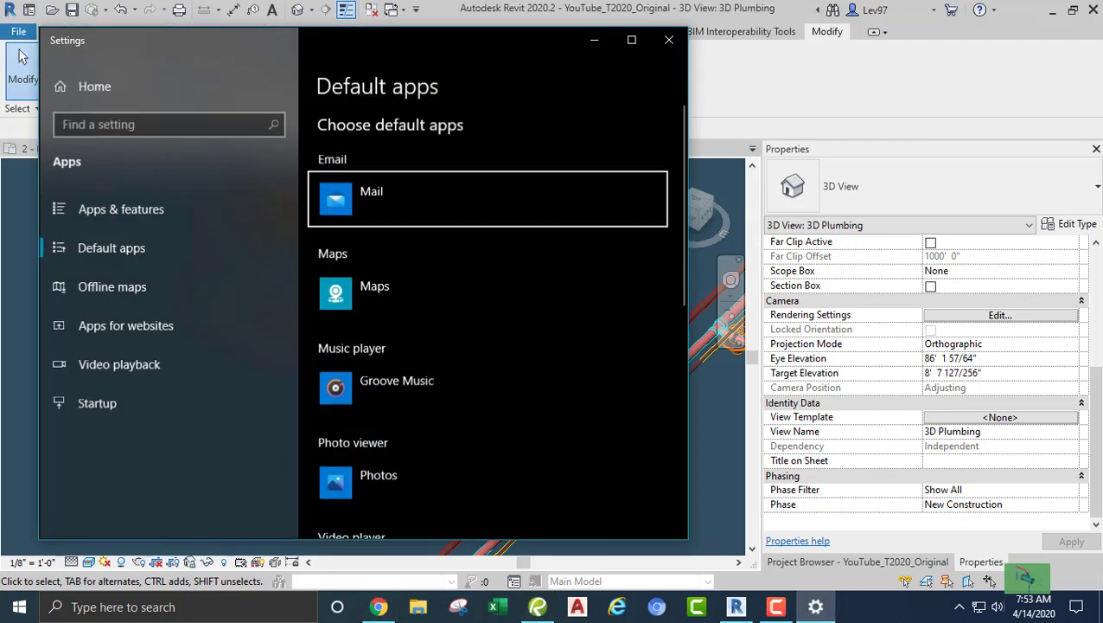
Switch to Revu to read the drainage pipe unit loading in Table 703.2 of CPC 2013, then return to Revit and recheck the main's end segment
left_click(668, 40)
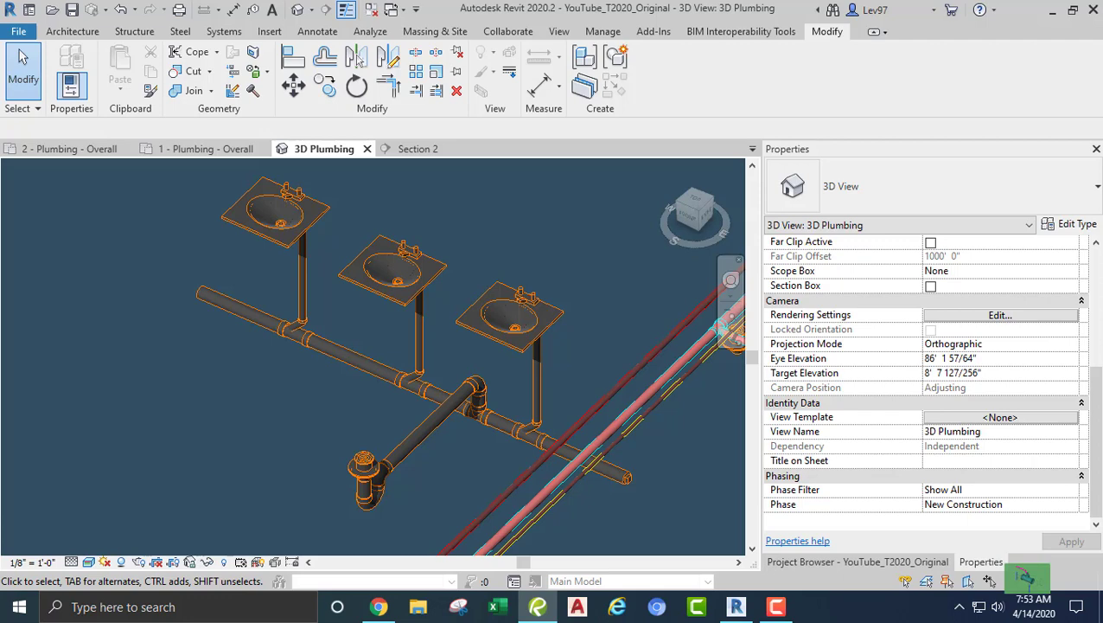
left_click(537, 606)
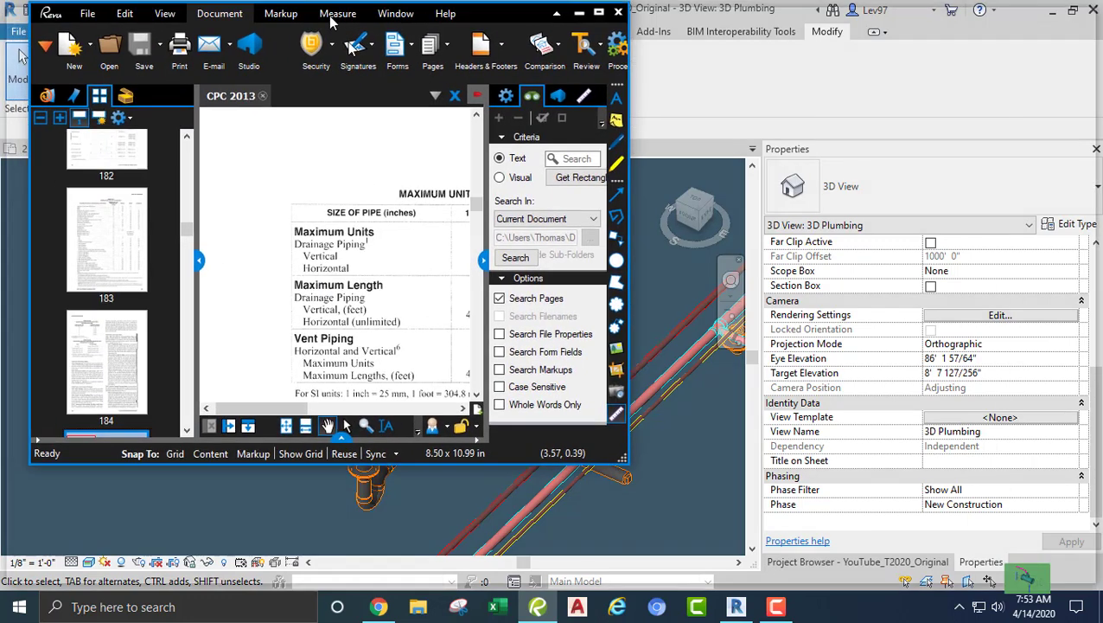
left_click(740, 83)
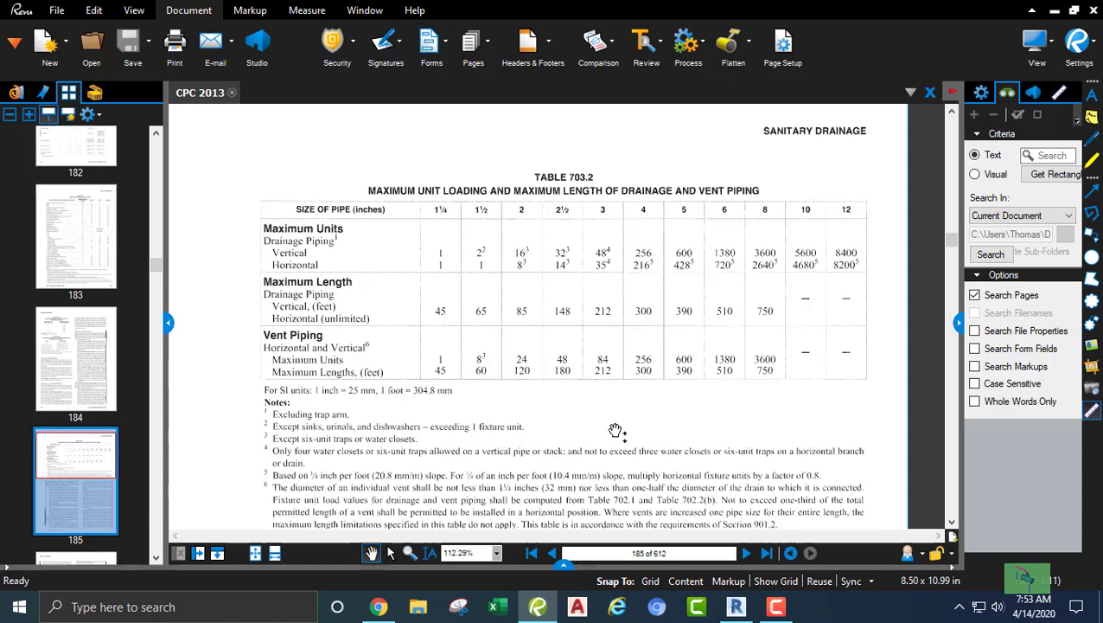
scroll(616, 430, "down", 10)
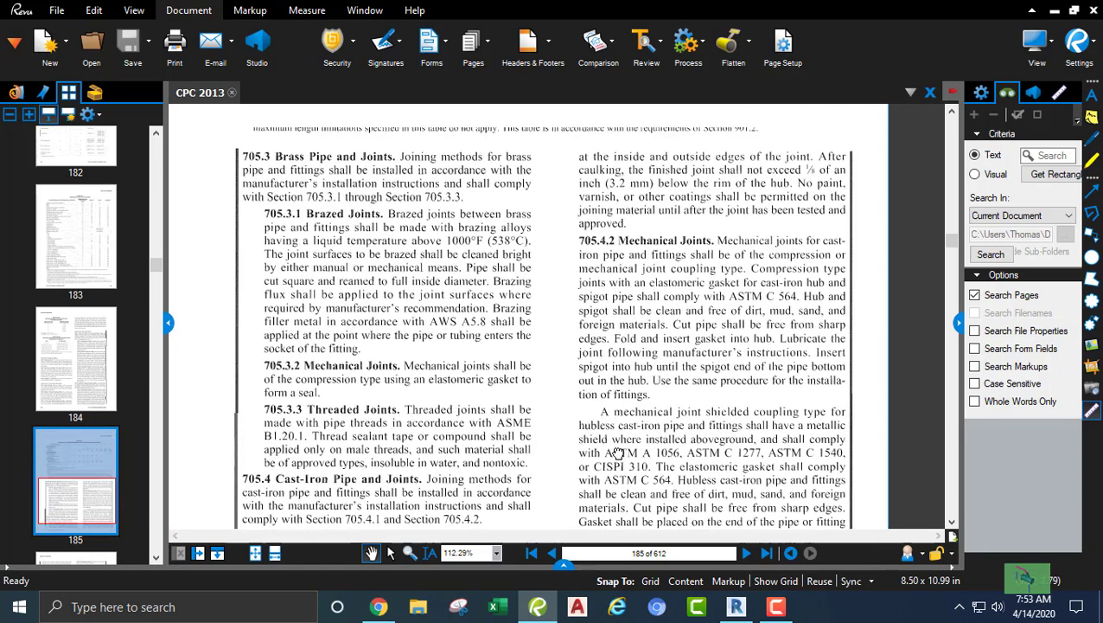
scroll(616, 452, "up", 5)
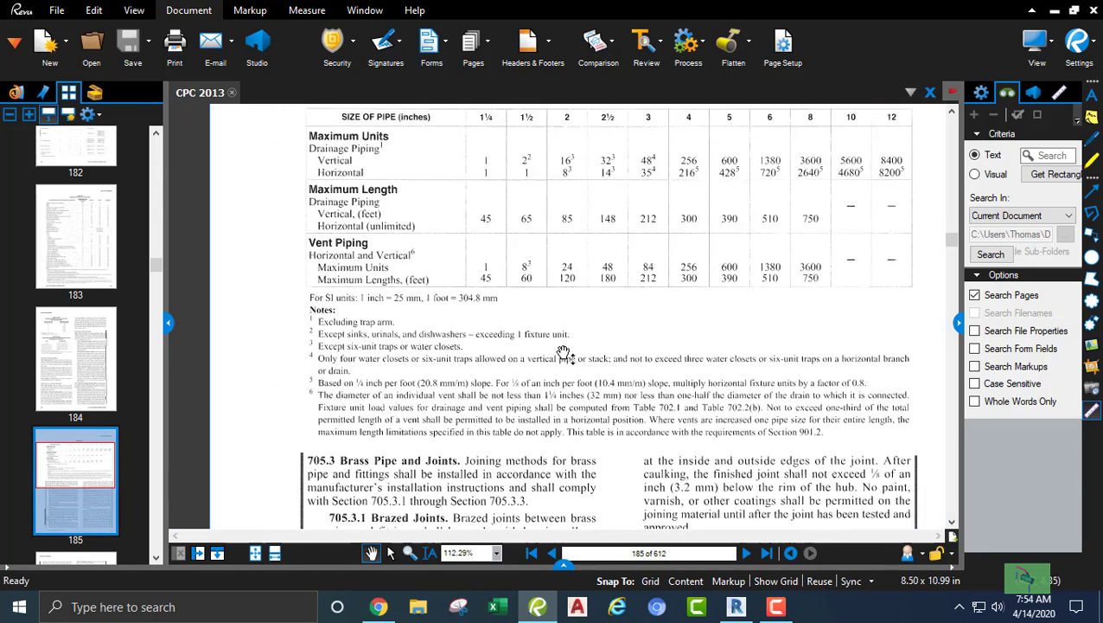
scroll(544, 305, "up", 3)
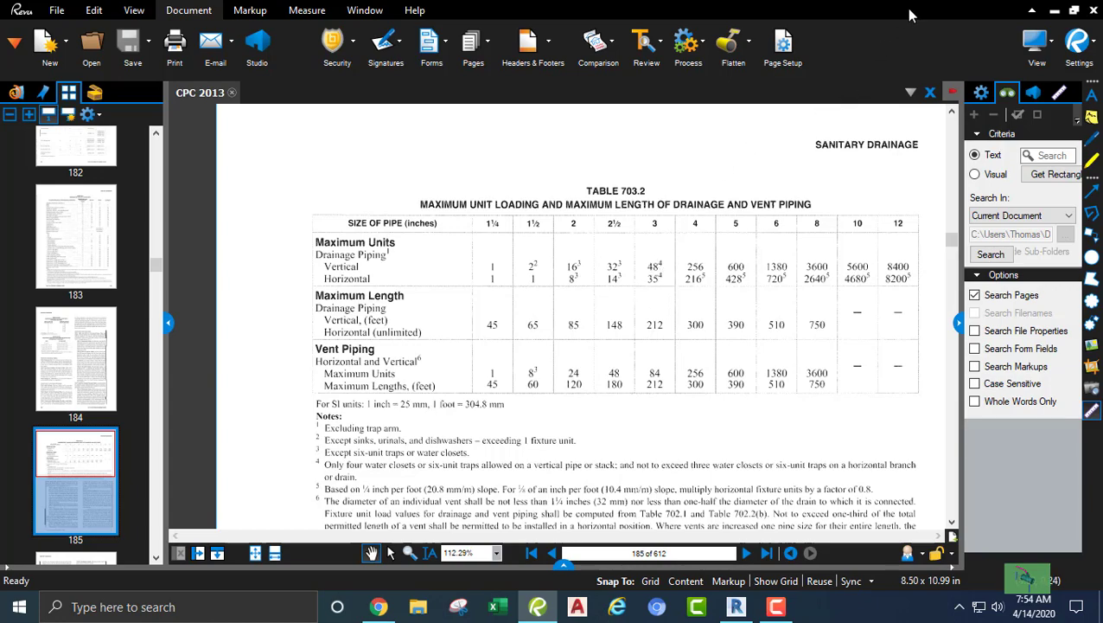
left_click_drag(909, 14, 1, 95)
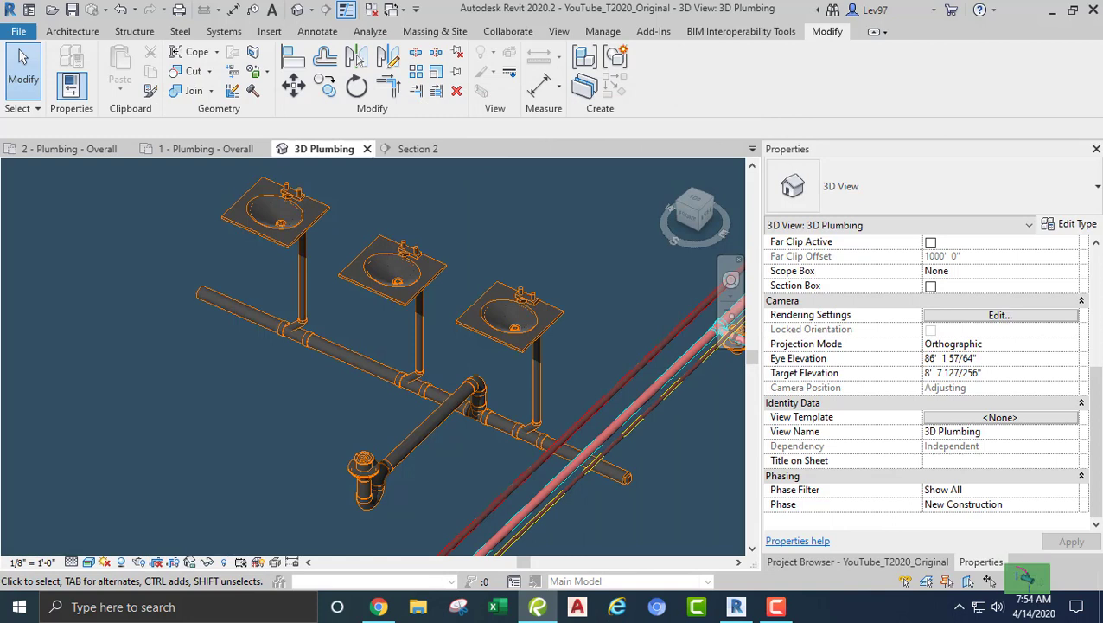
left_click(243, 306)
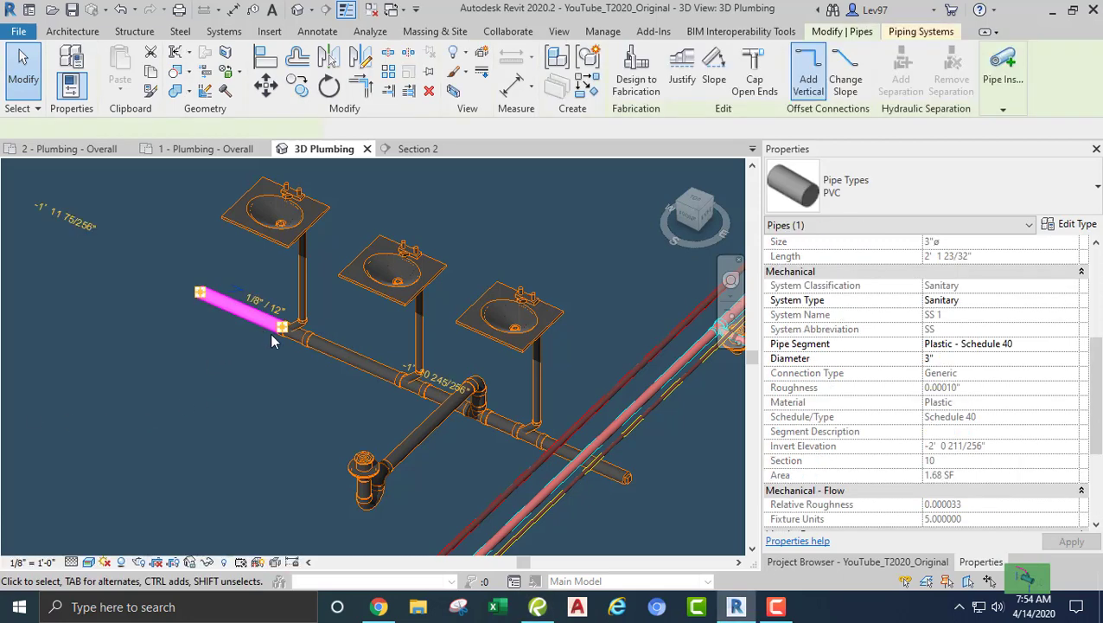
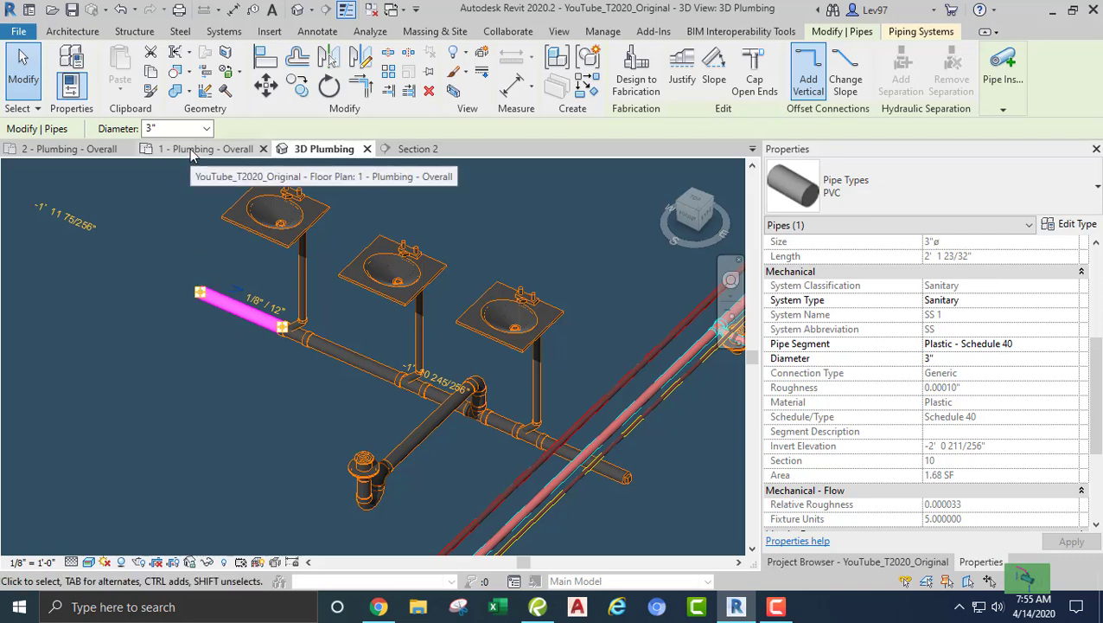
In the 1 - Plumbing - Overall floor plan, select the three lavatories with their traps and drains, leaving out the main and floor drain
left_click(192, 153)
left_click(255, 344)
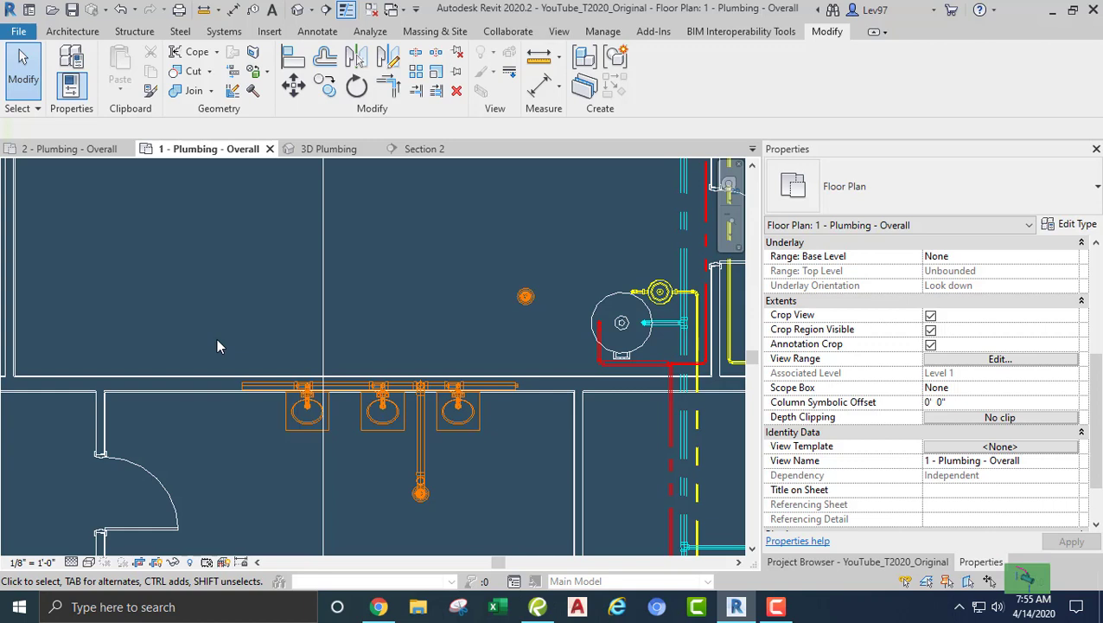
left_click_drag(216, 346, 548, 518)
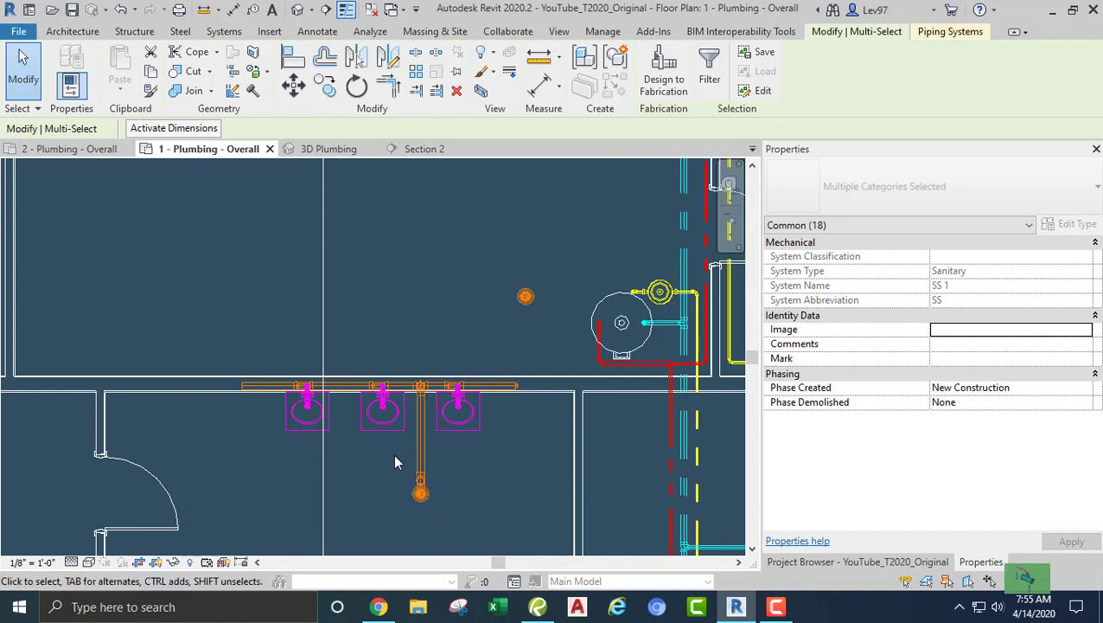
left_click(377, 478)
mouse_move(383, 481)
middle_mouse_down()
mouse_move(419, 440)
mouse_move(382, 451)
mouse_move(419, 490)
mouse_move(367, 474)
middle_mouse_up()
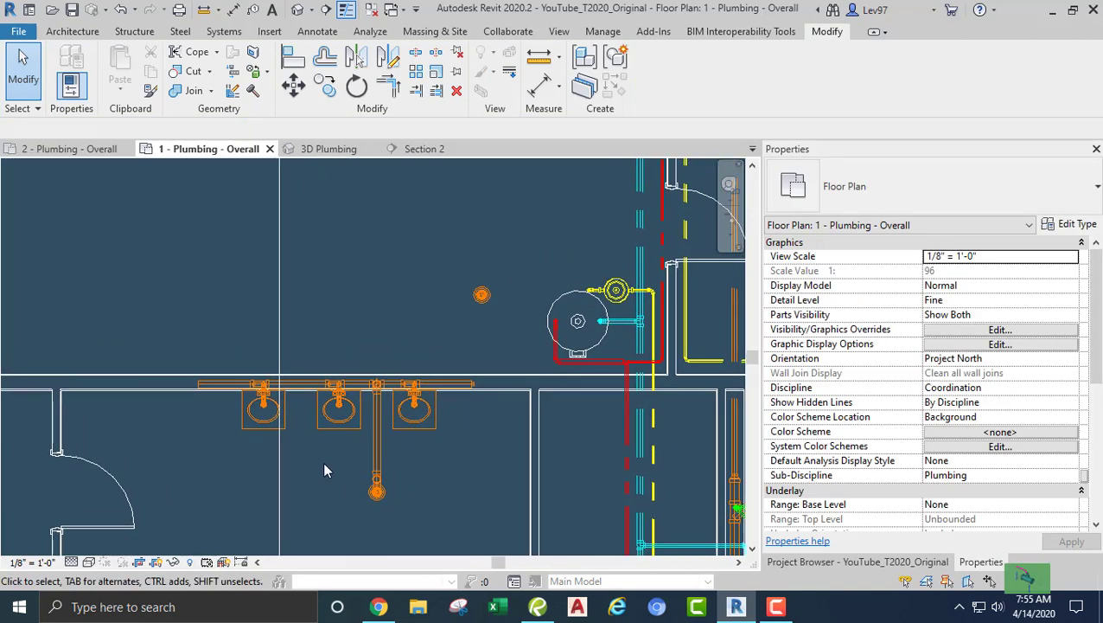
left_click_drag(151, 335, 507, 523)
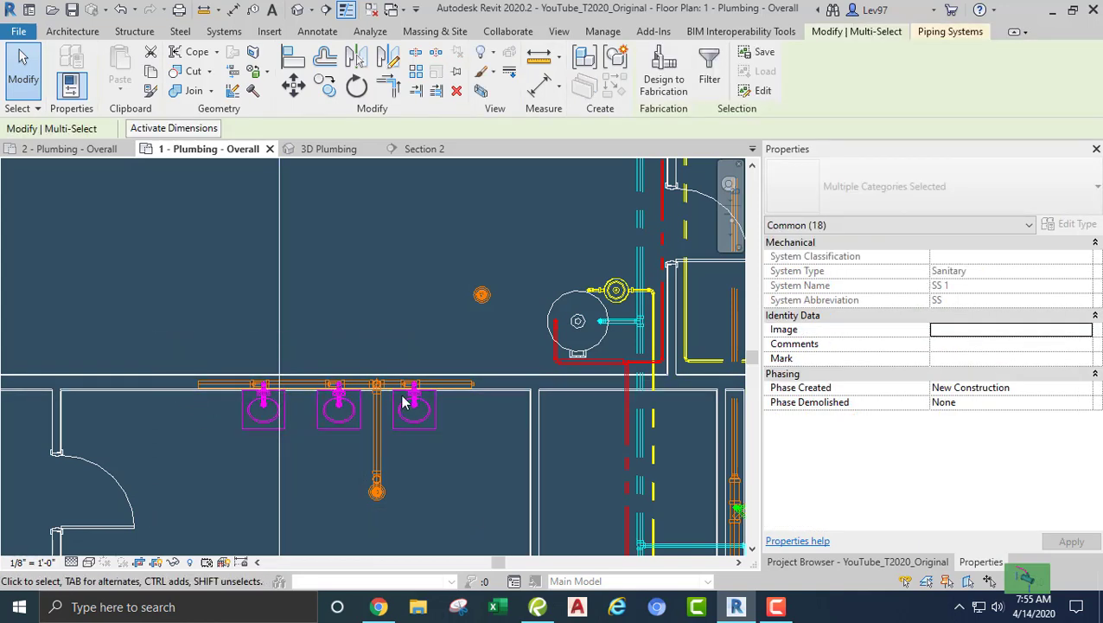
Examine the selected lavatories' connections along the main and the surrounding mechanical room layout in plan
scroll(404, 398, "up", 5)
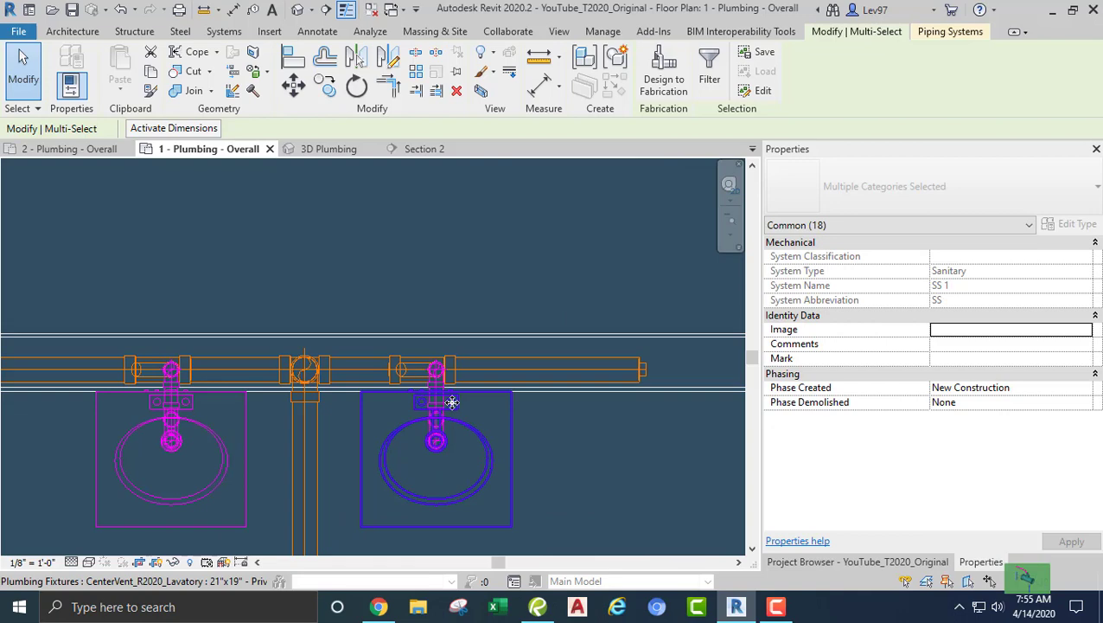
scroll(451, 401, "down", 4)
scroll(451, 401, "up", 1)
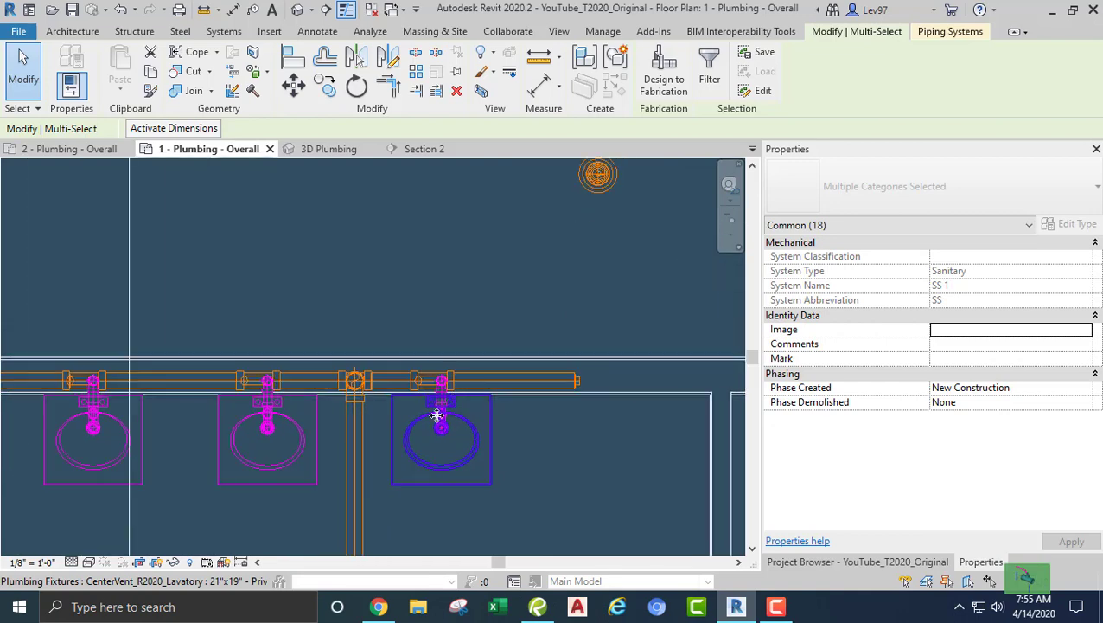
scroll(437, 422, "down", 4)
scroll(406, 489, "up", 3)
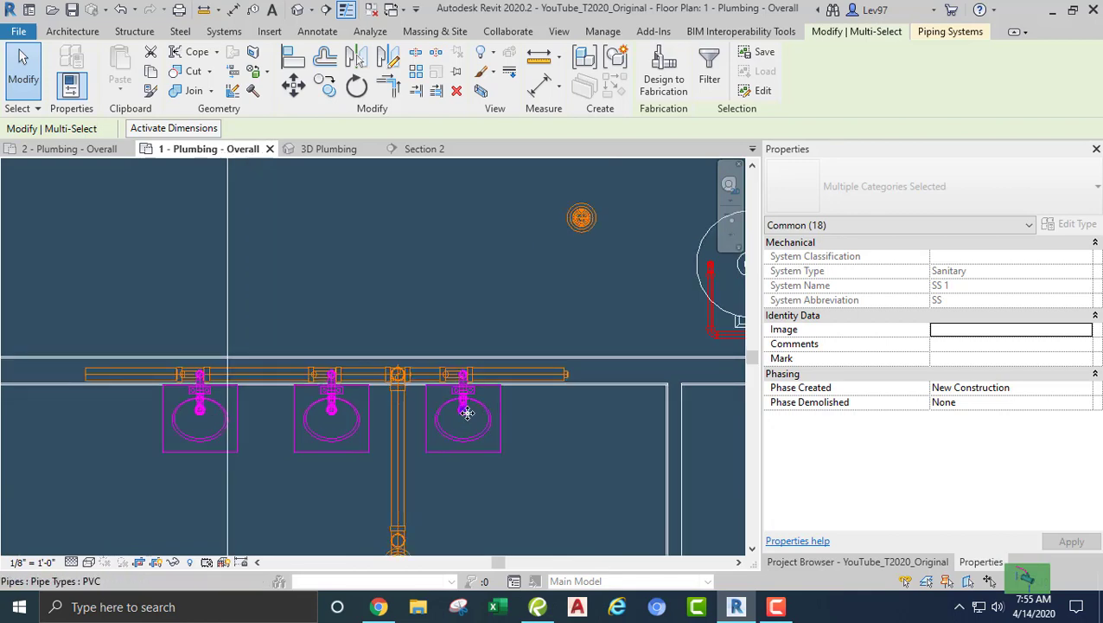
scroll(476, 410, "up", 2)
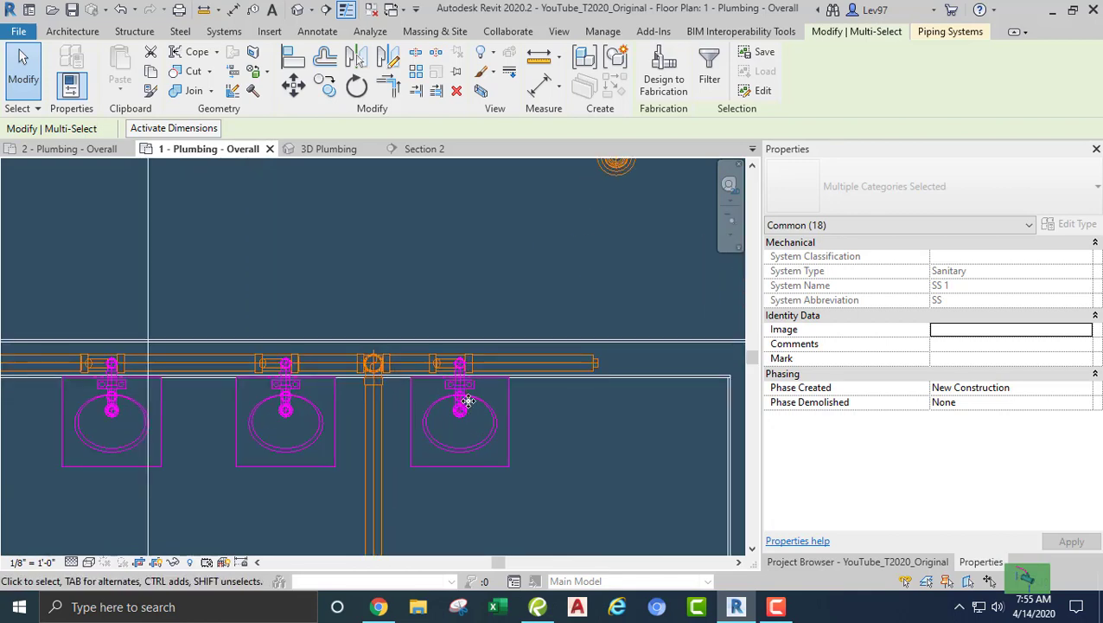
scroll(467, 404, "up", 1)
scroll(189, 433, "down", 5)
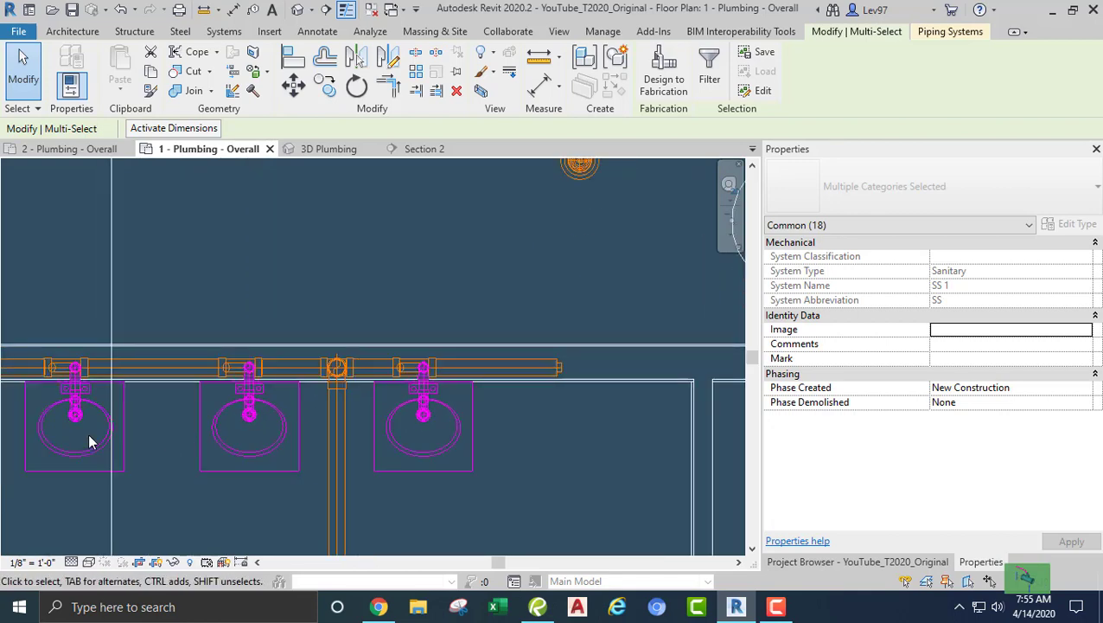
scroll(169, 428, "down", 2)
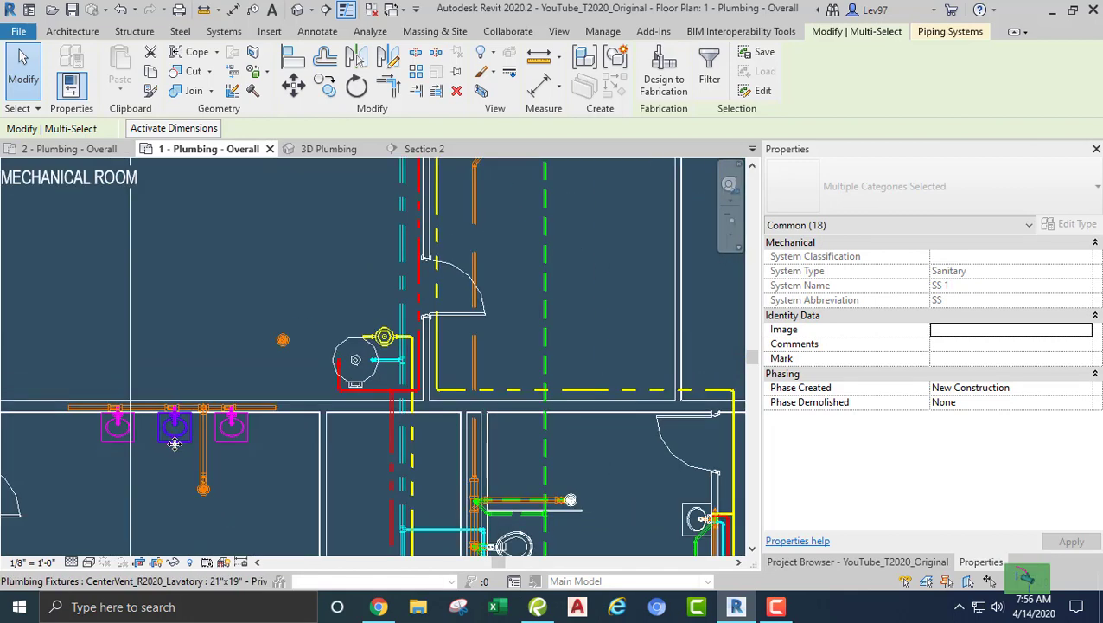
middle_click_drag(212, 446, 315, 412)
scroll(334, 399, "up", 1)
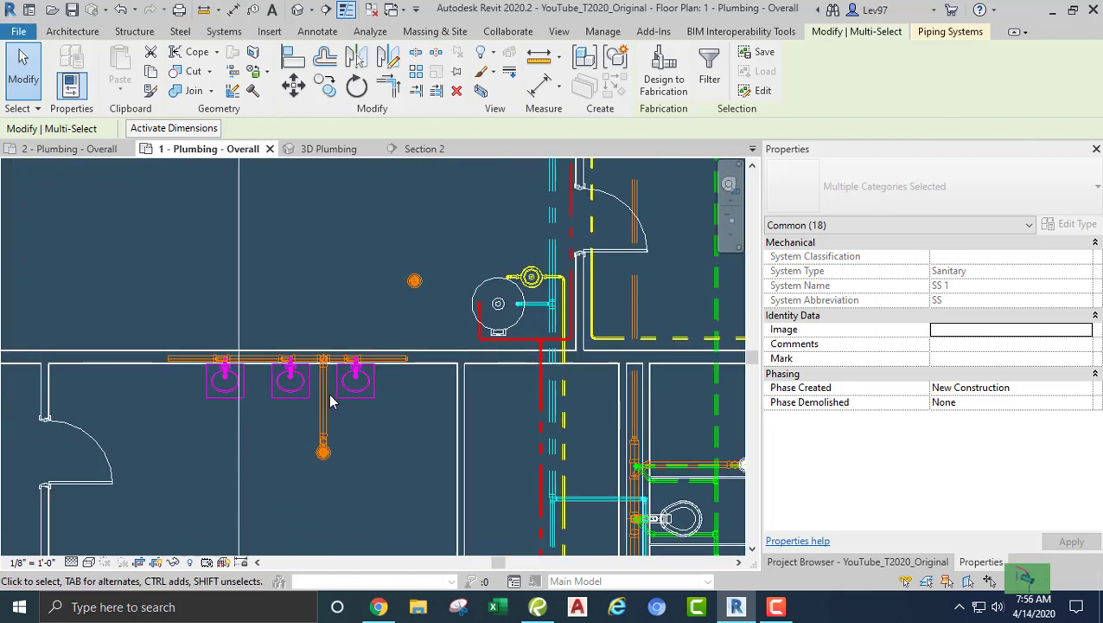
left_click_drag(119, 327, 427, 487)
left_click_drag(138, 323, 437, 517)
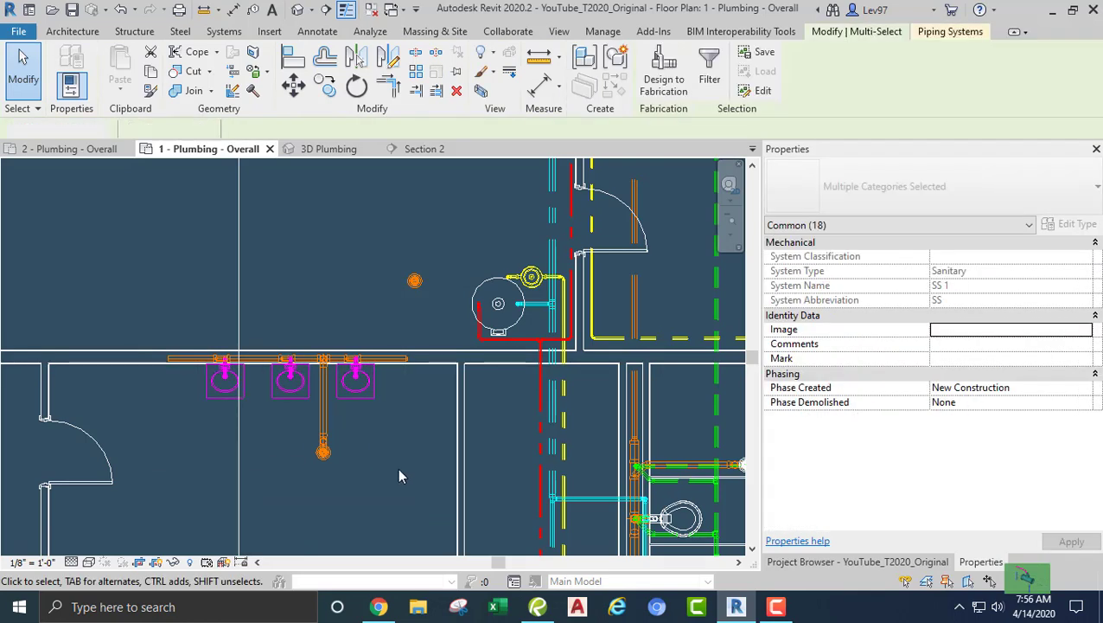
left_click_drag(399, 473, 415, 509)
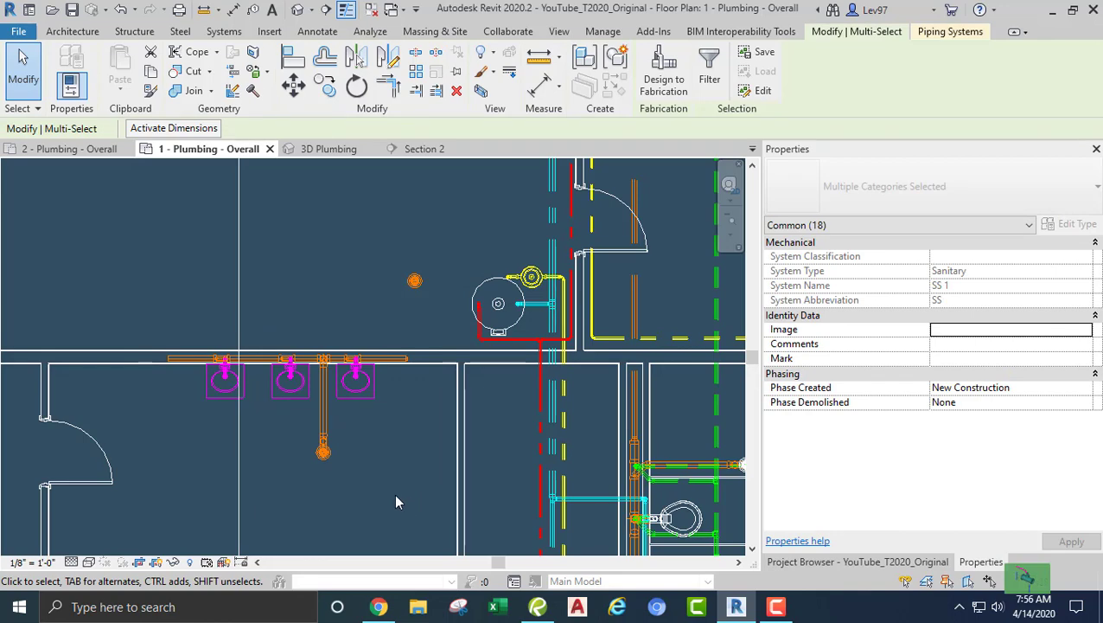
left_click(390, 489)
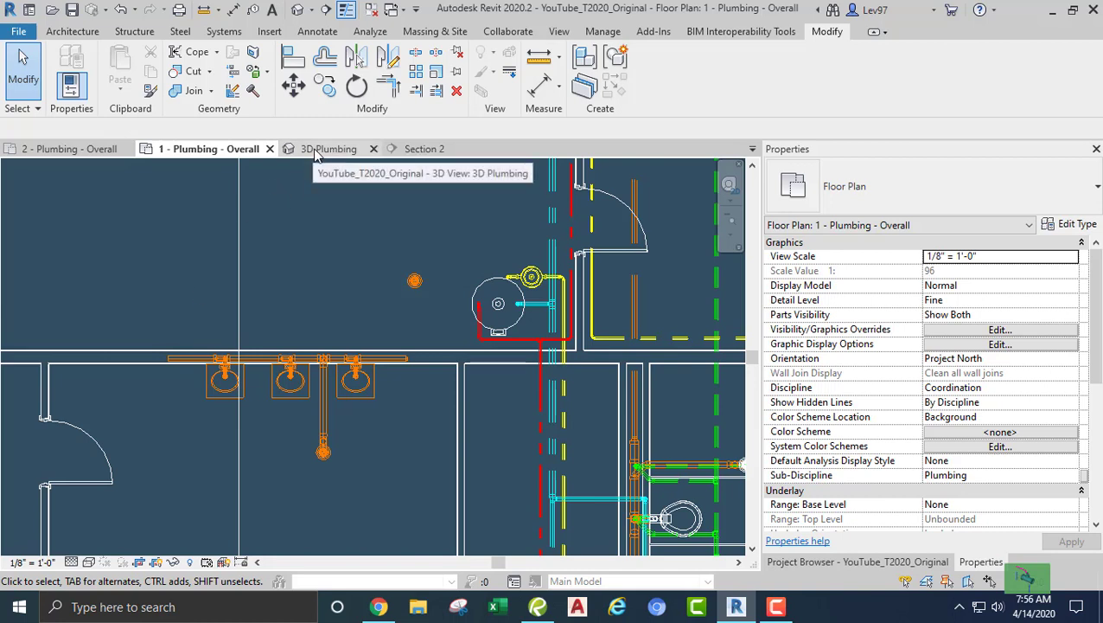
left_click_drag(128, 304, 429, 511)
left_click(401, 510)
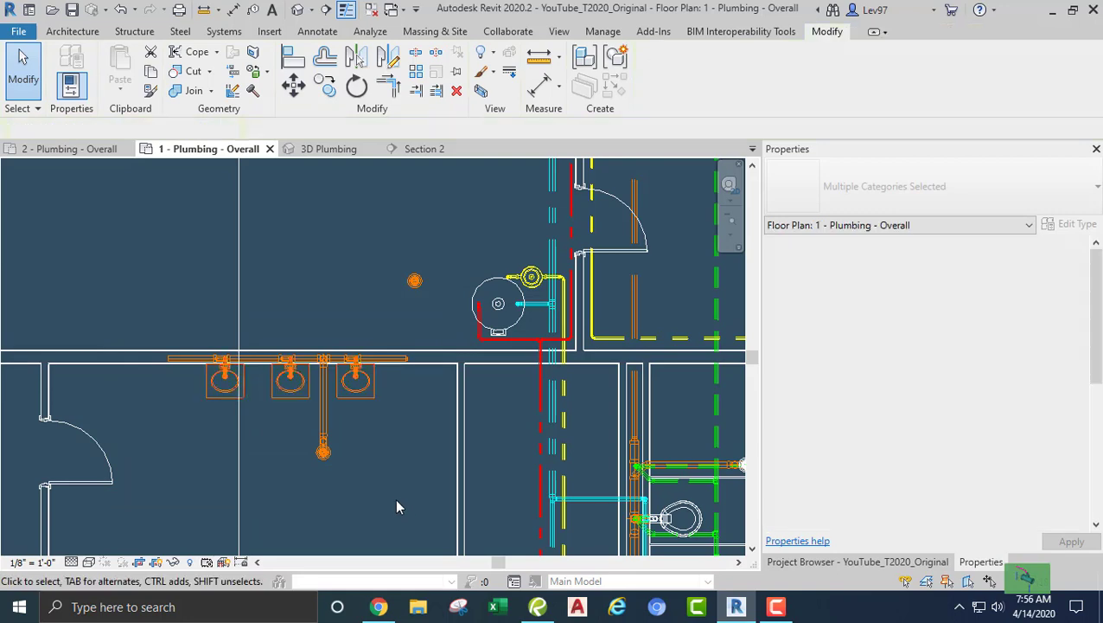
In the 3D Plumbing view, select the three lavatories with their main and trapped floor drain, checking the selection in the 1 - Plumbing - Overall plan
left_click(333, 152)
scroll(259, 369, "down", 3)
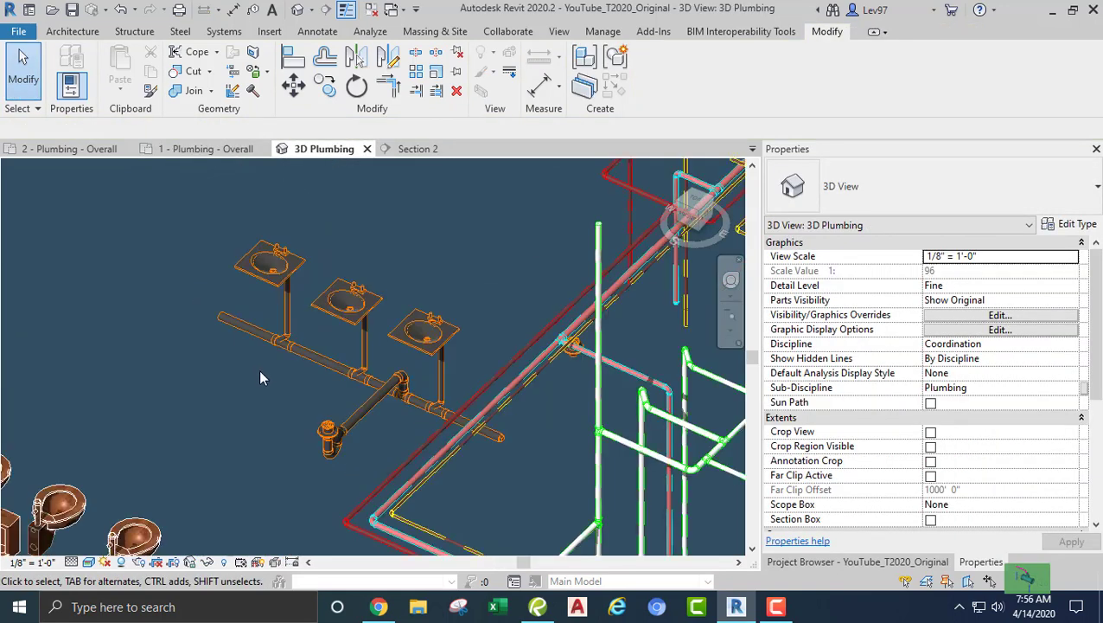
middle_click_drag(260, 377, 397, 383, "shift")
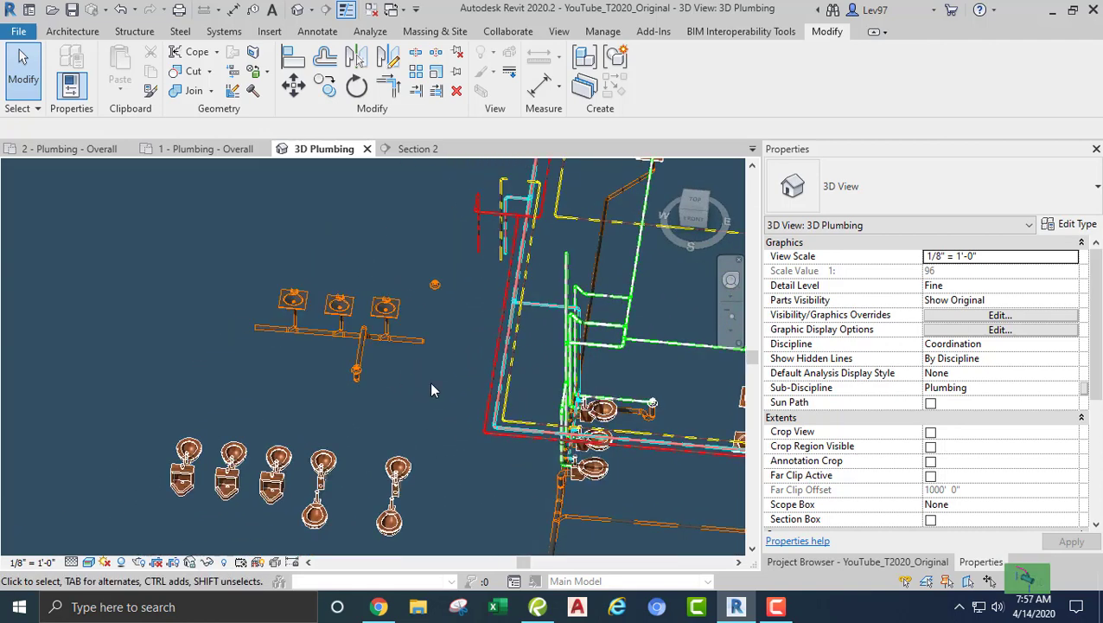
left_click_drag(430, 382, 176, 304)
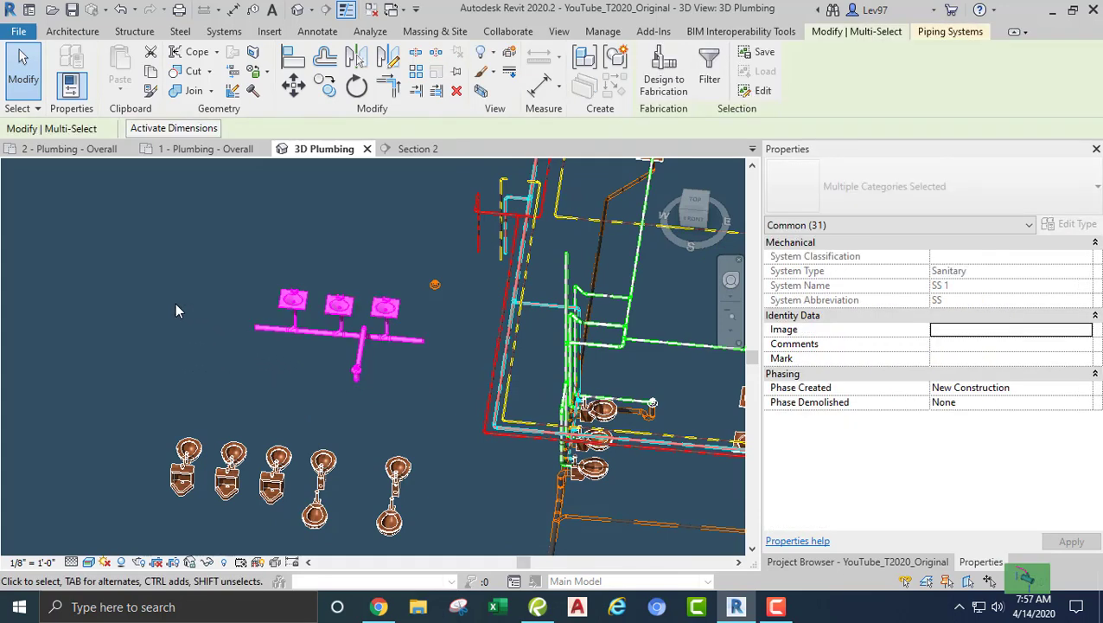
left_click(204, 149)
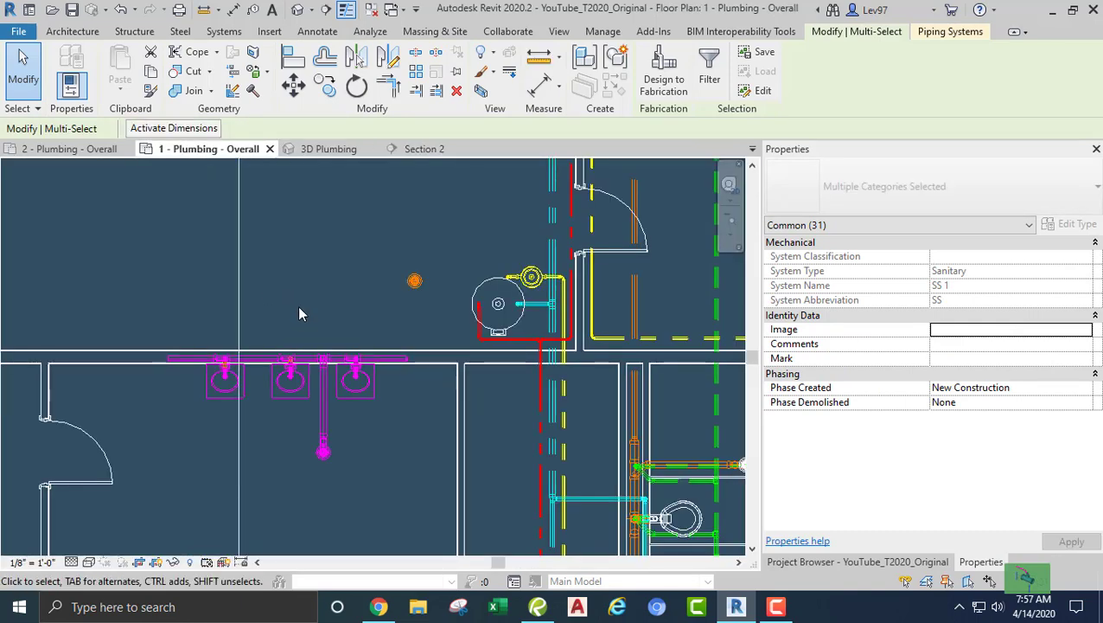
left_click(325, 150)
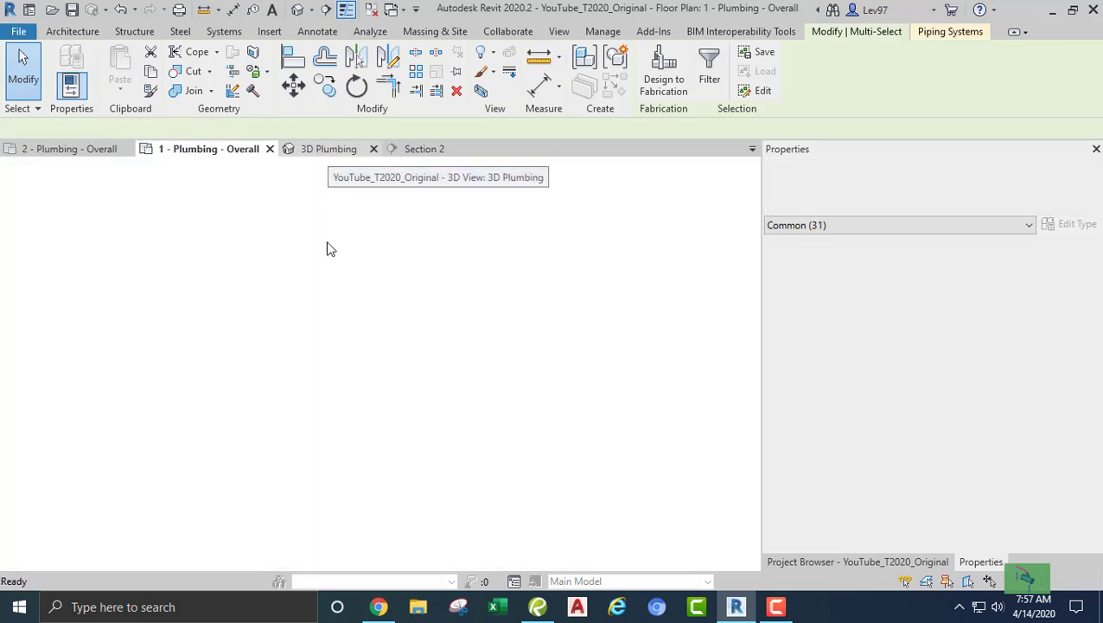
middle_click_drag(360, 436, 369, 346)
scroll(369, 349, "down", 1)
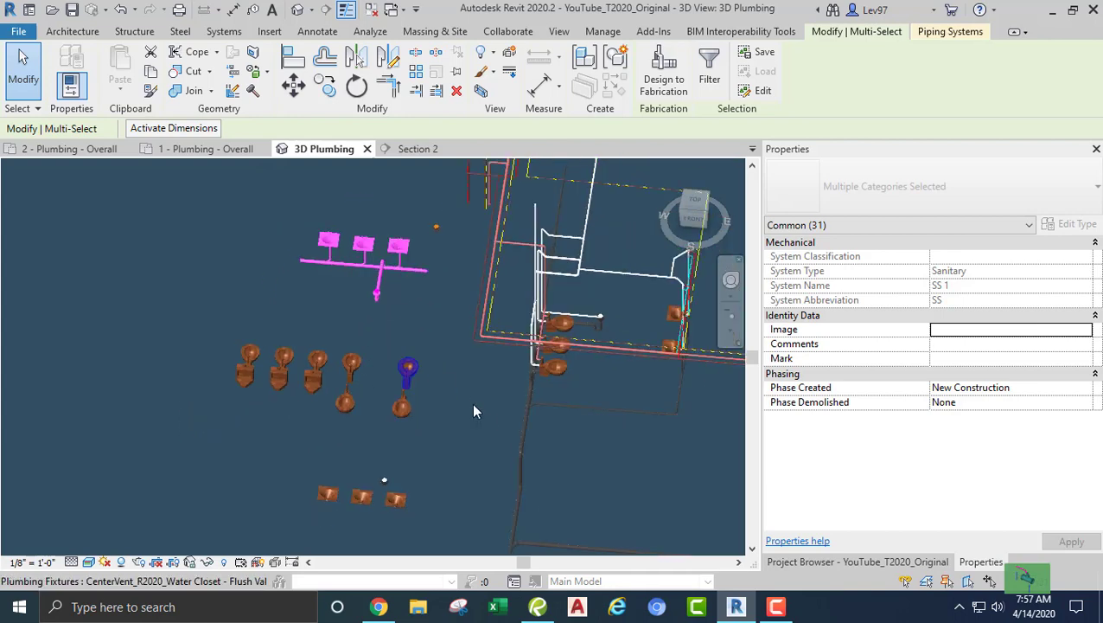
middle_click_drag(491, 421, 354, 304, "shift")
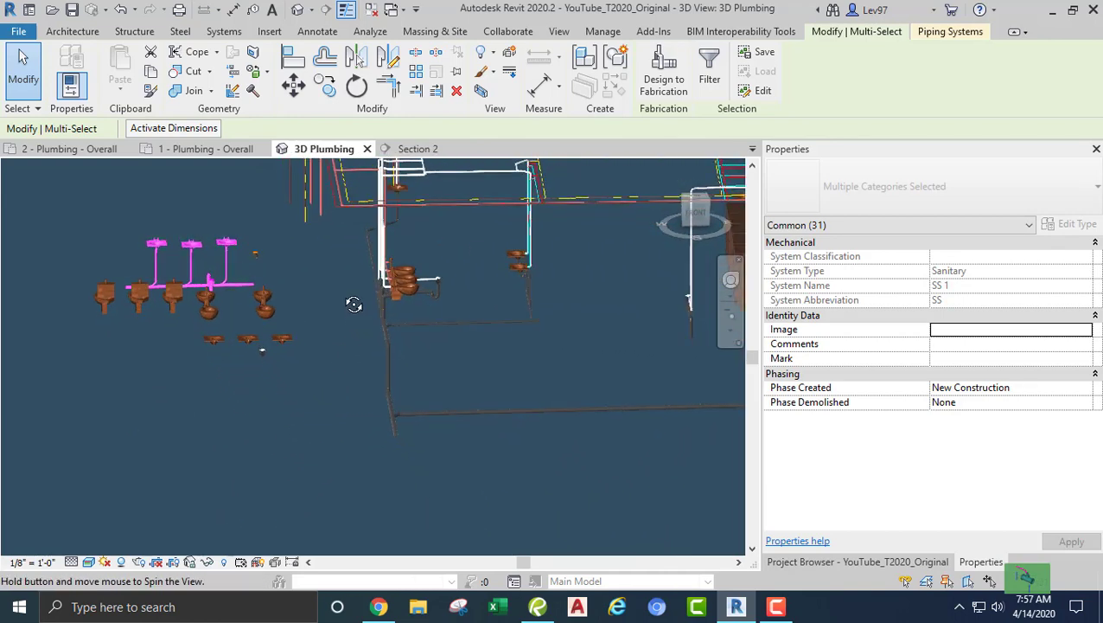
left_click_drag(594, 465, 337, 236)
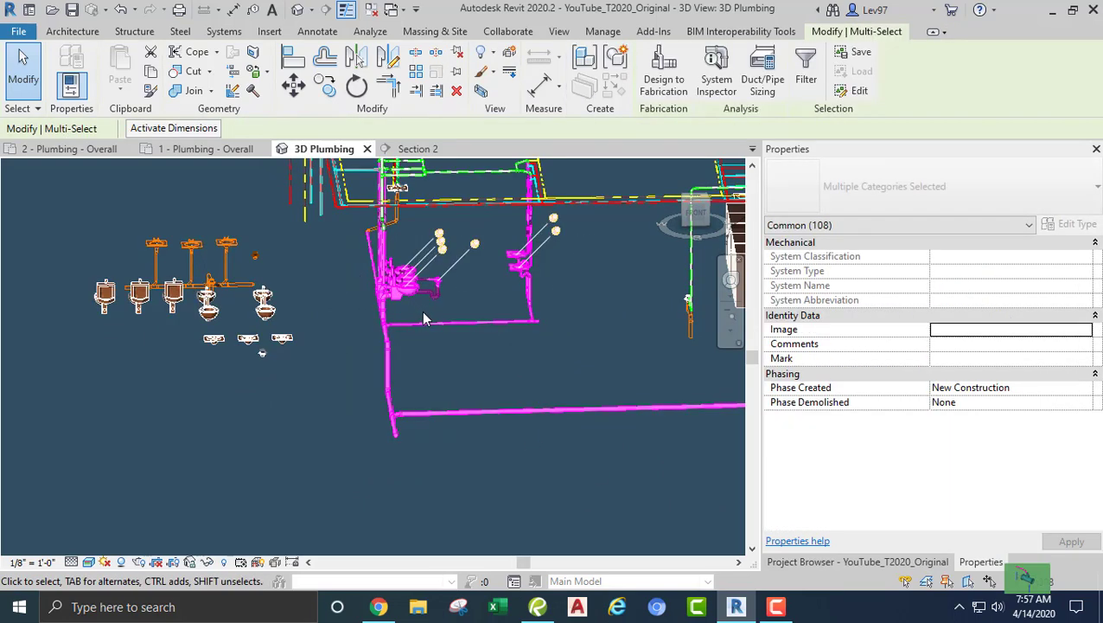
left_click(340, 303)
middle_click_drag(340, 304, 327, 443)
middle_click_drag(296, 404, 322, 520)
middle_click_drag(301, 476, 338, 506, "shift")
scroll(369, 470, "up", 1)
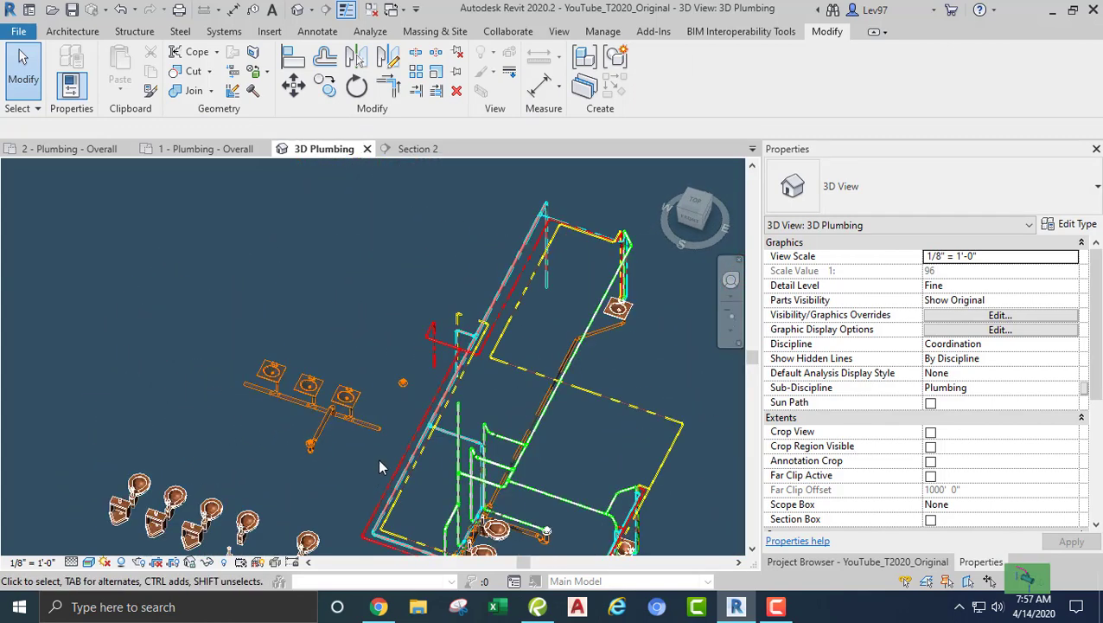
Reselect the lavatory assembly in 3D from above and check in Section 2 which parts the selection covers
left_click_drag(378, 458, 238, 388)
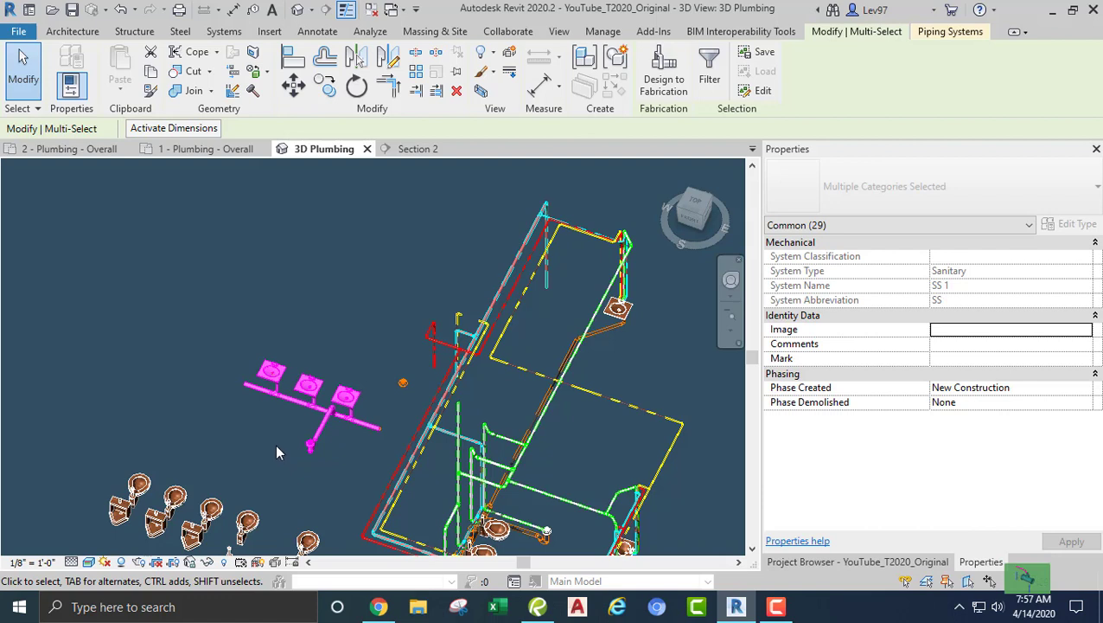
left_click(411, 148)
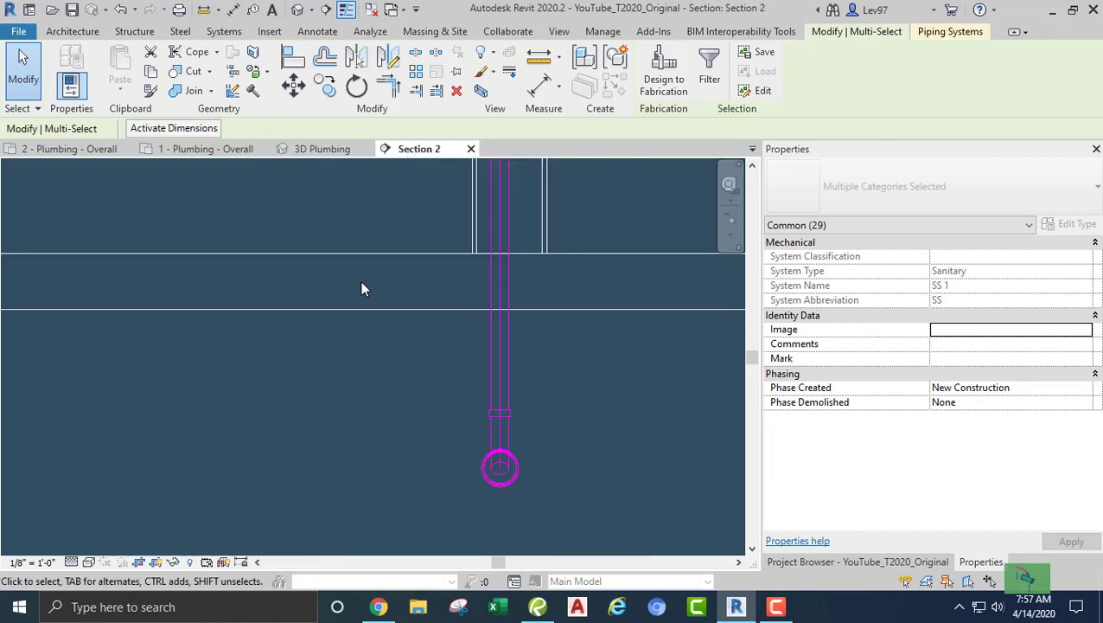
scroll(360, 288, "down", 5)
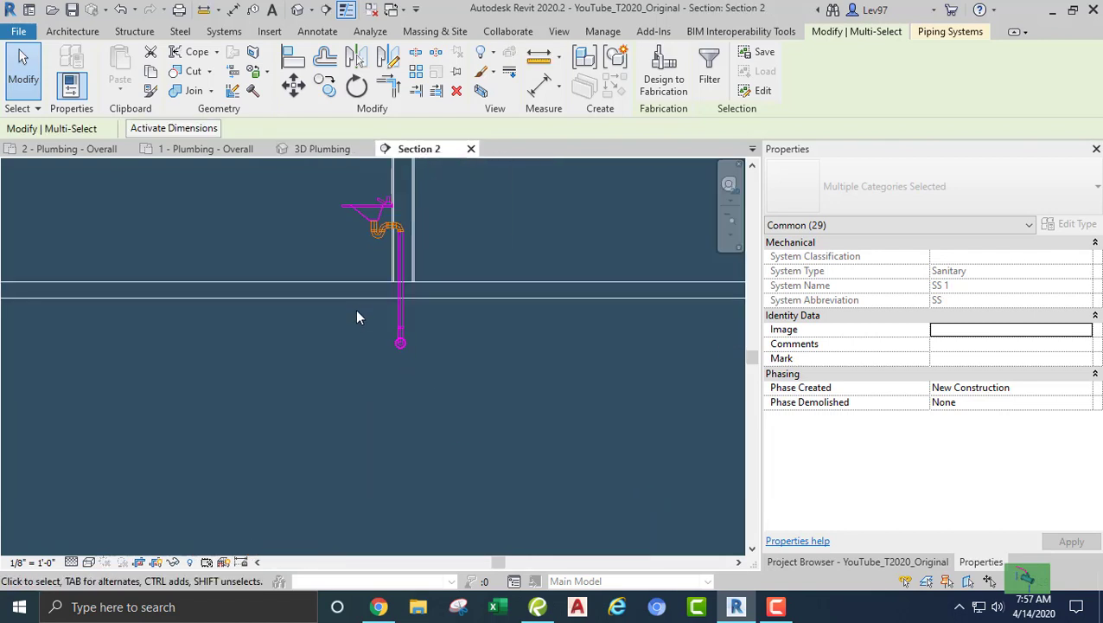
scroll(359, 343, "up", 5)
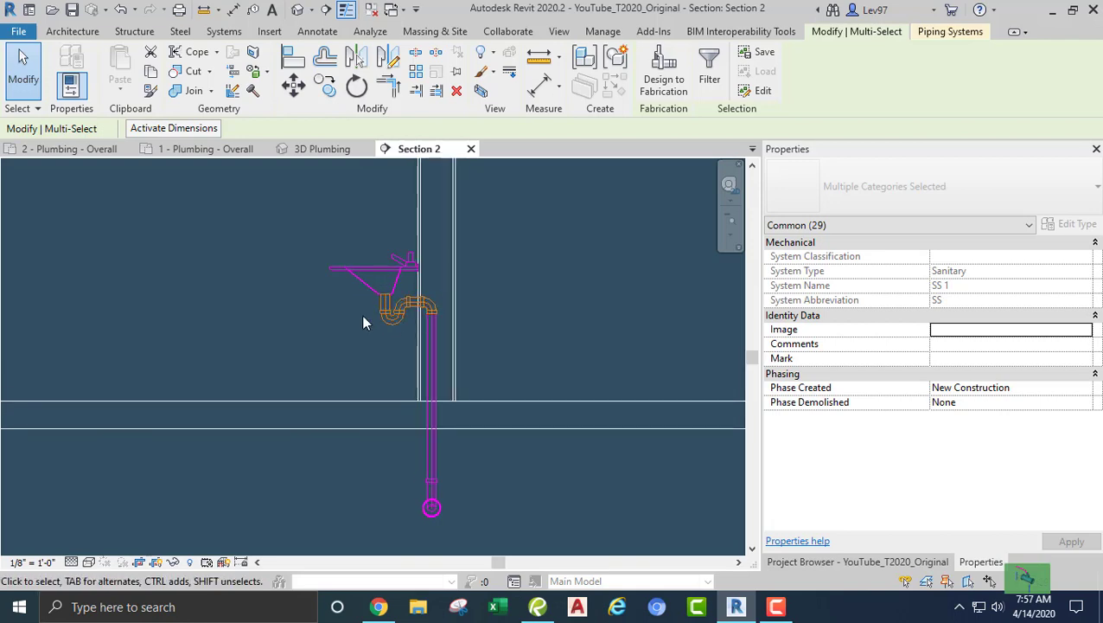
left_click(310, 150)
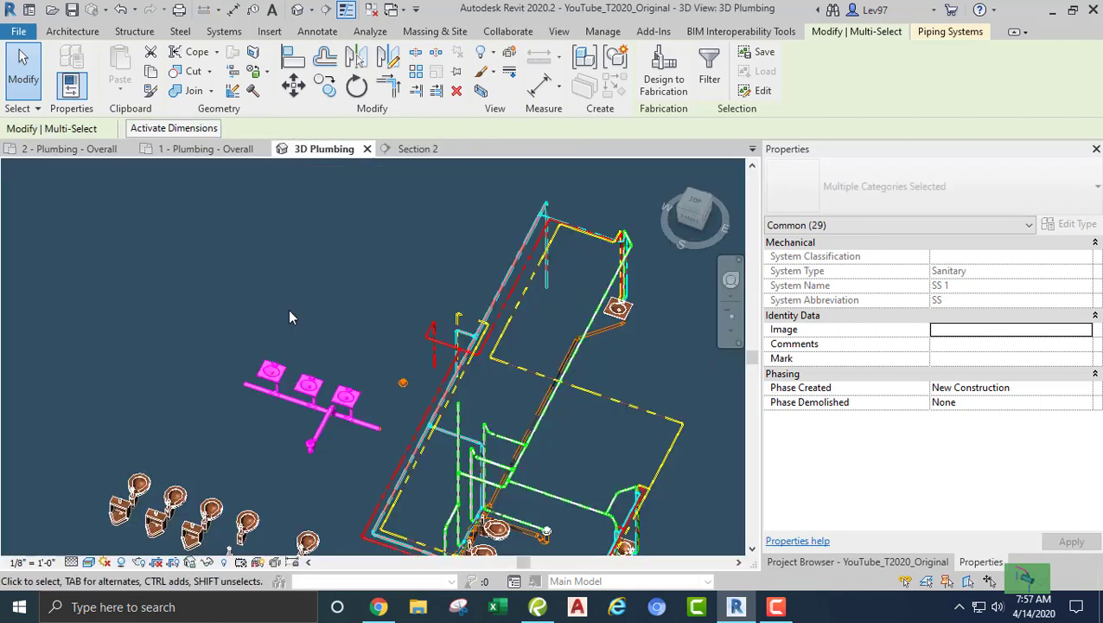
scroll(321, 428, "up", 5)
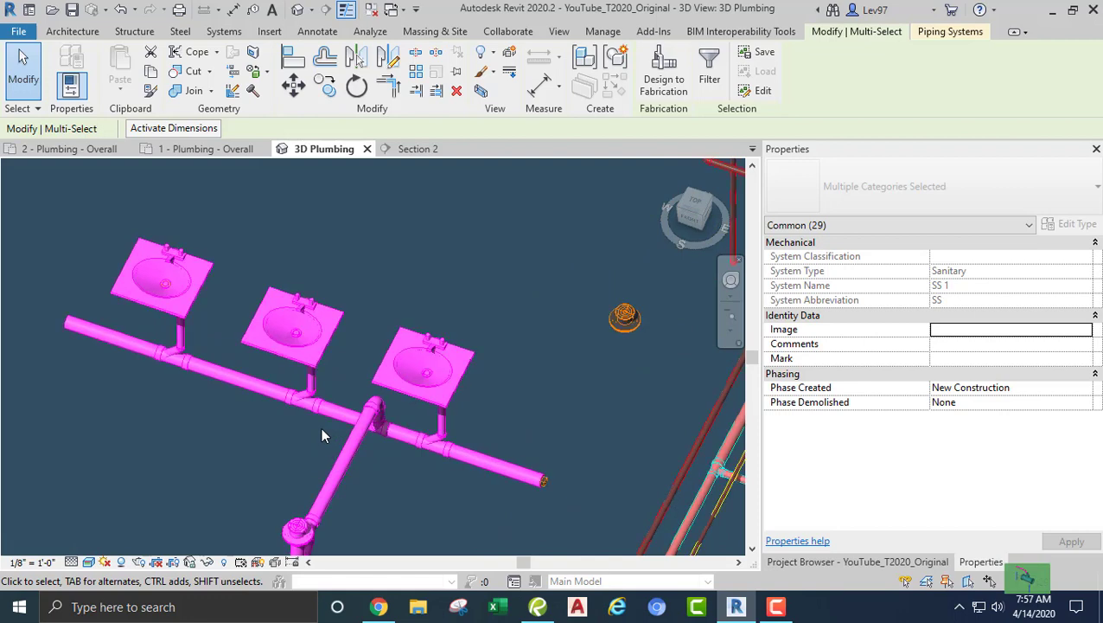
Select the complete lavatory assembly in 3D, including its traps, drains, wyes, capped main and trapped floor drain
middle_click_drag(321, 432, 584, 380, "shift")
left_click(485, 383)
scroll(482, 383, "down", 2)
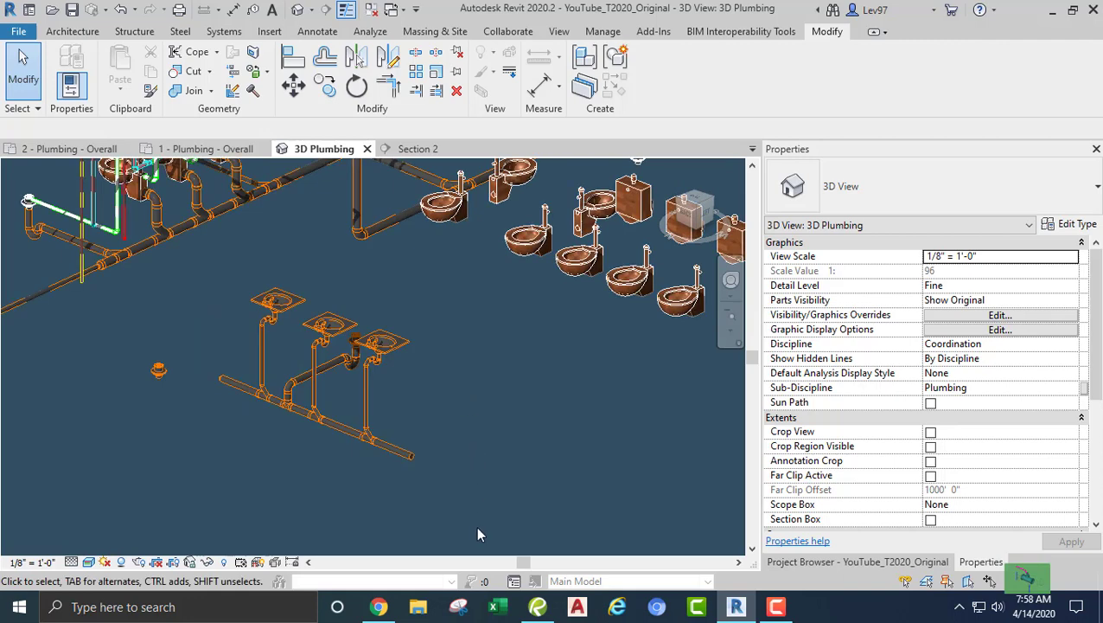
left_click_drag(477, 525, 198, 292)
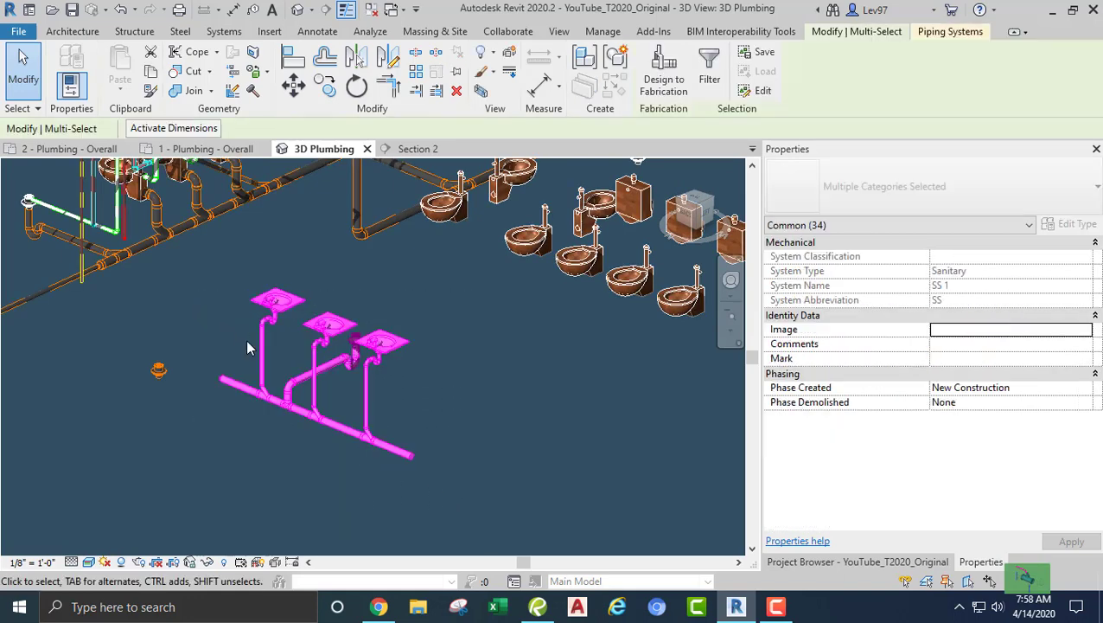
middle_click_drag(260, 361, 335, 249, "shift")
scroll(394, 333, "up", 5)
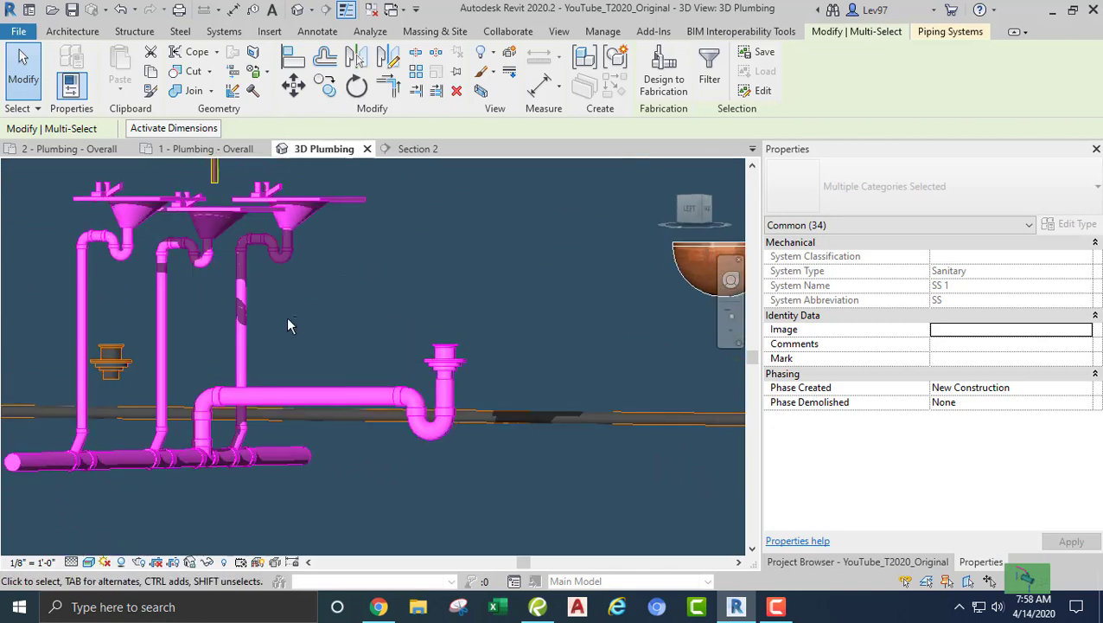
middle_click_drag(286, 318, 267, 394, "shift")
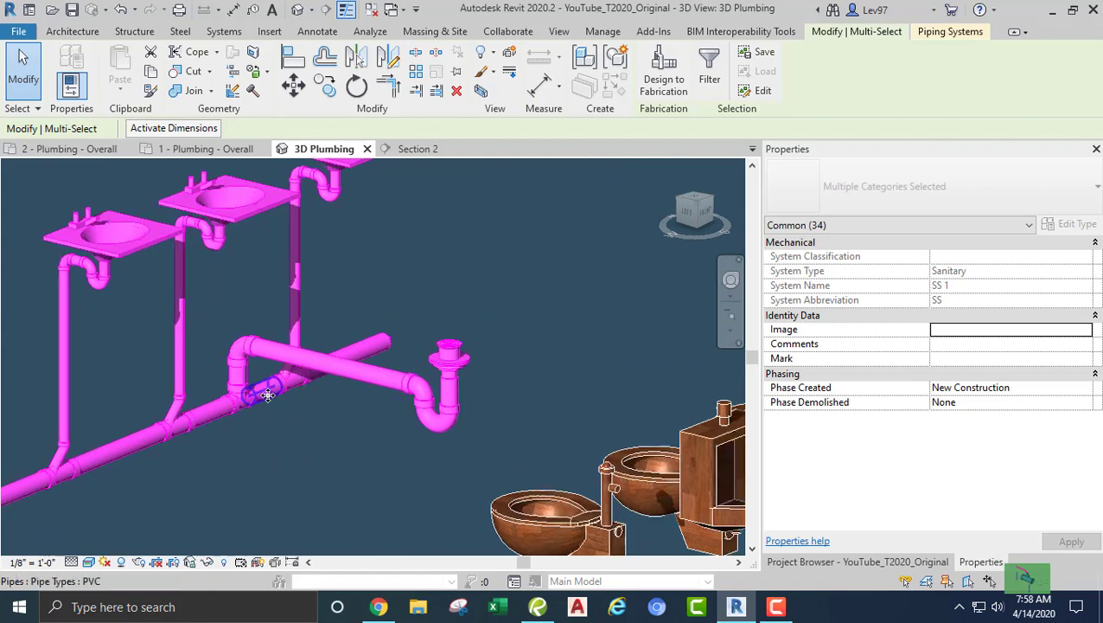
In Section 2, copy the selected assembly 15 ft vertically upward from Level 1 to Level 2 with Constrain turned off
left_click(411, 149)
scroll(377, 349, "down", 4)
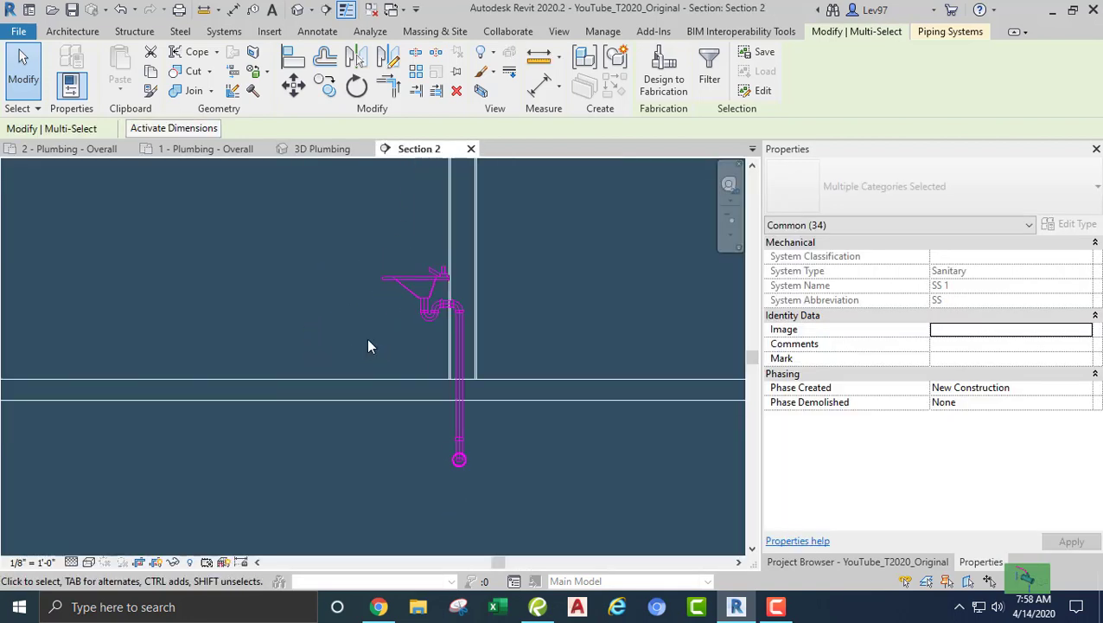
scroll(358, 327, "down", 5)
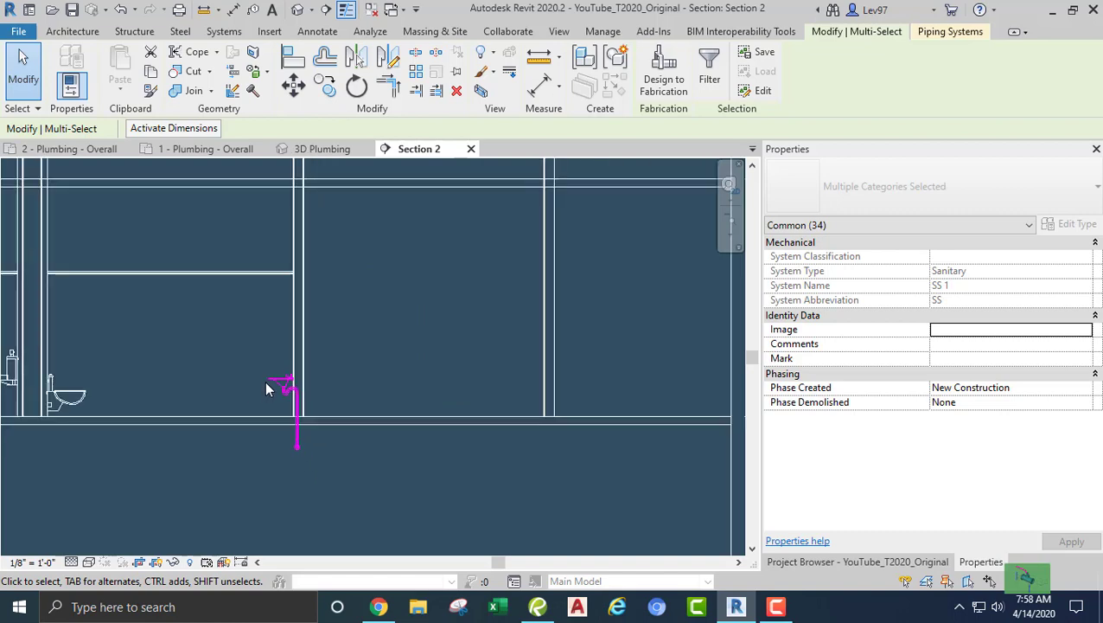
middle_click_drag(622, 404, 549, 404)
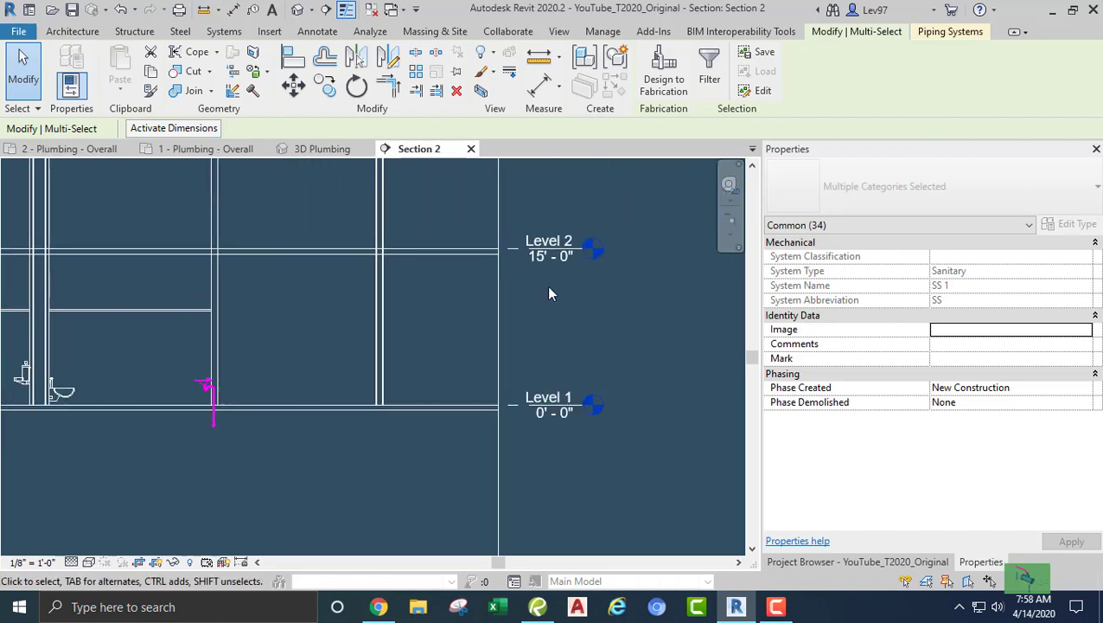
middle_click_drag(316, 313, 359, 299)
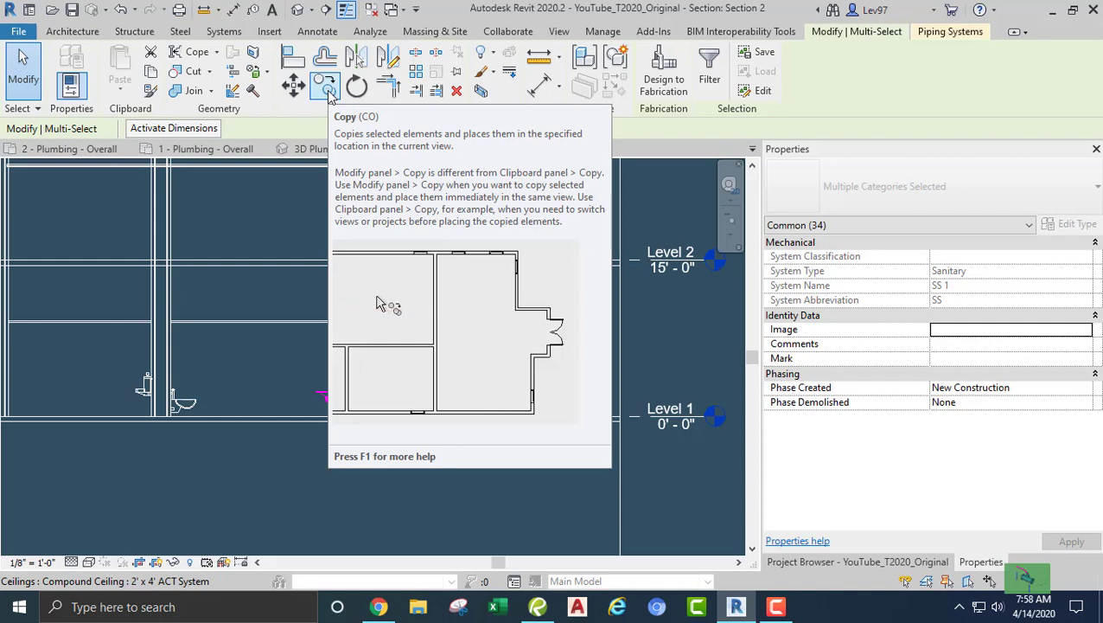
left_click(327, 88)
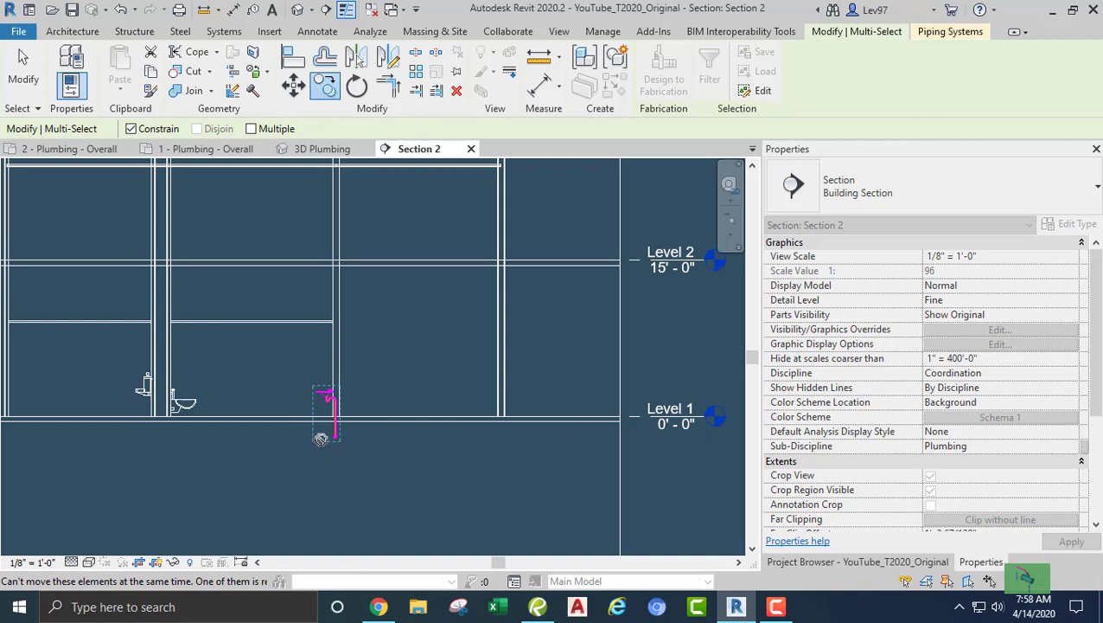
left_click(131, 128)
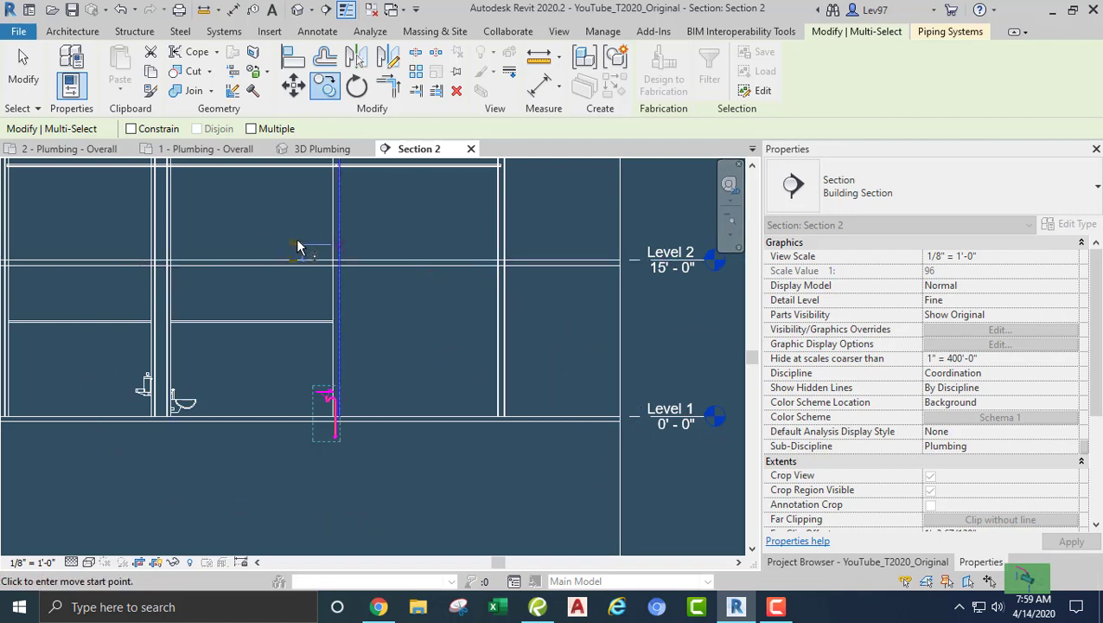
left_click(441, 361)
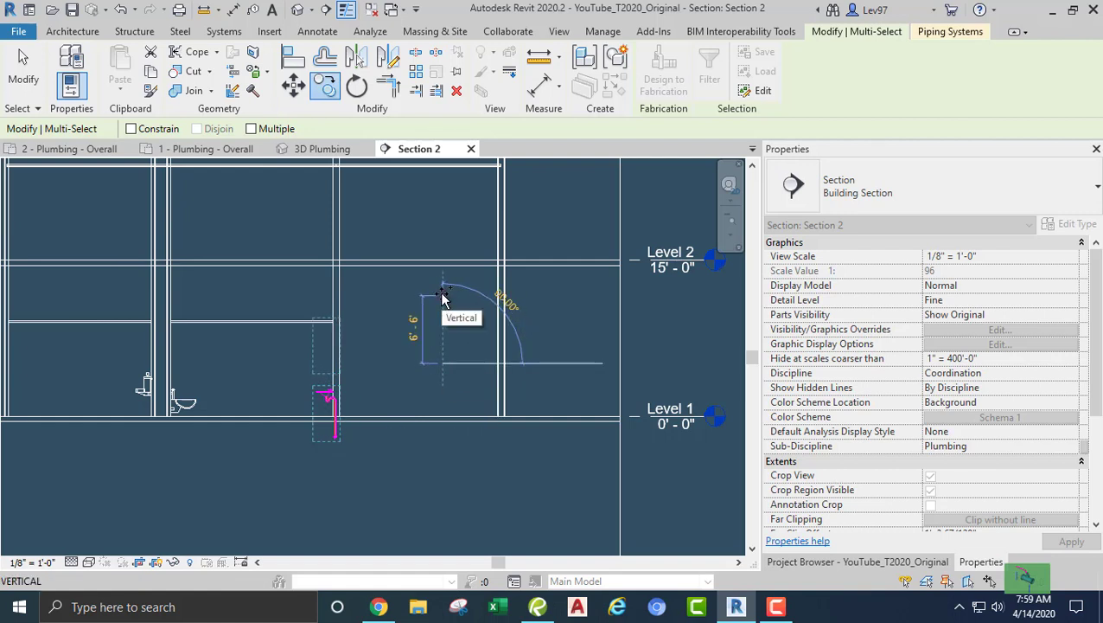
type("1")
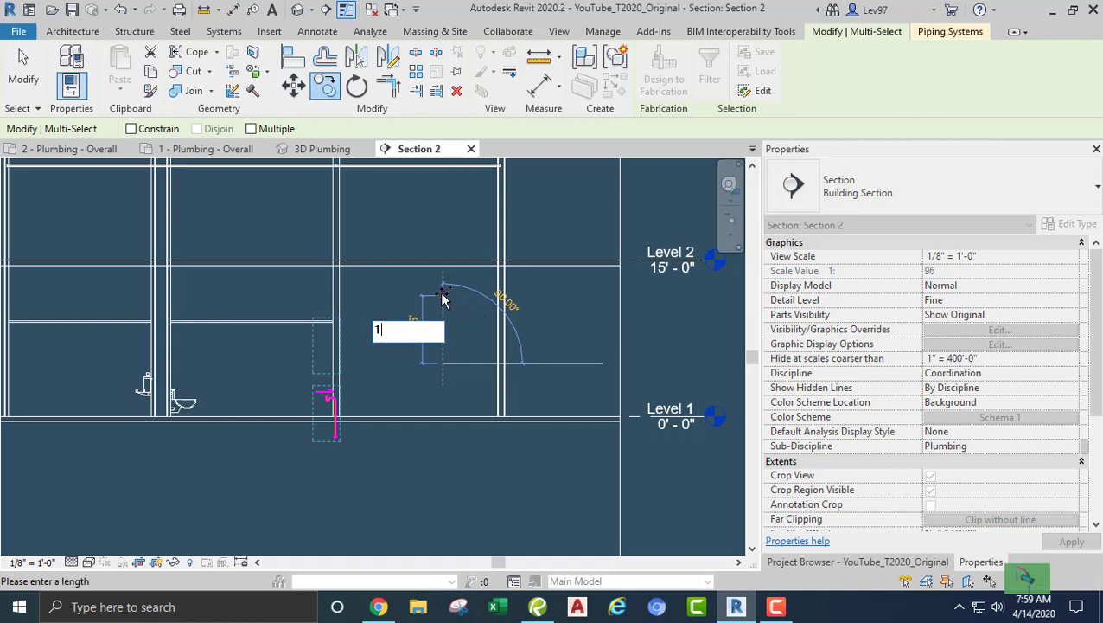
type("5")
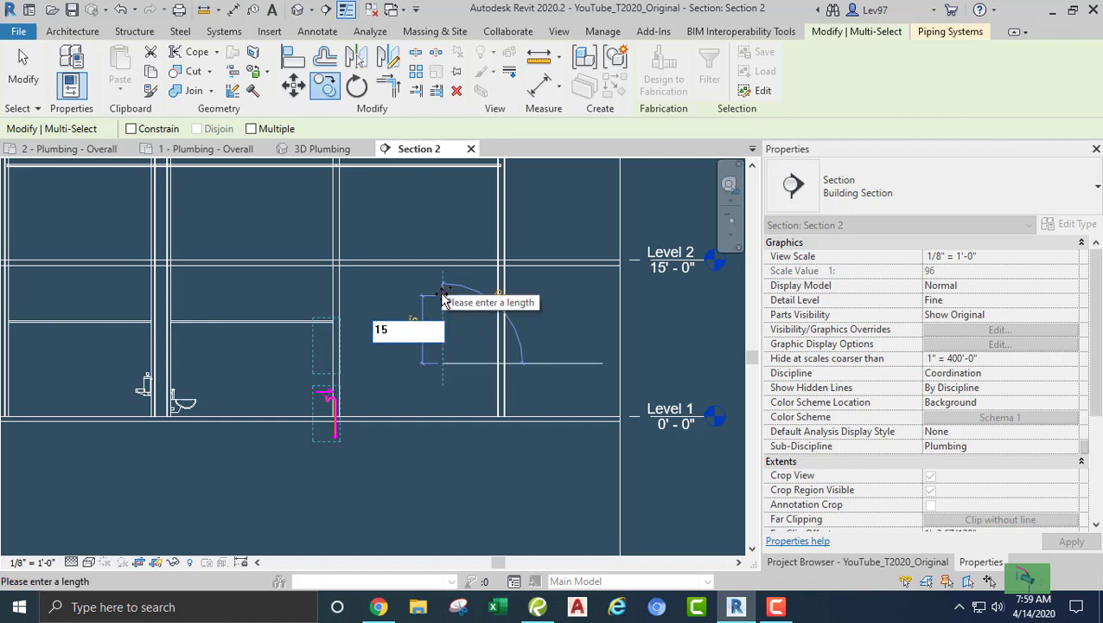
key("Return")
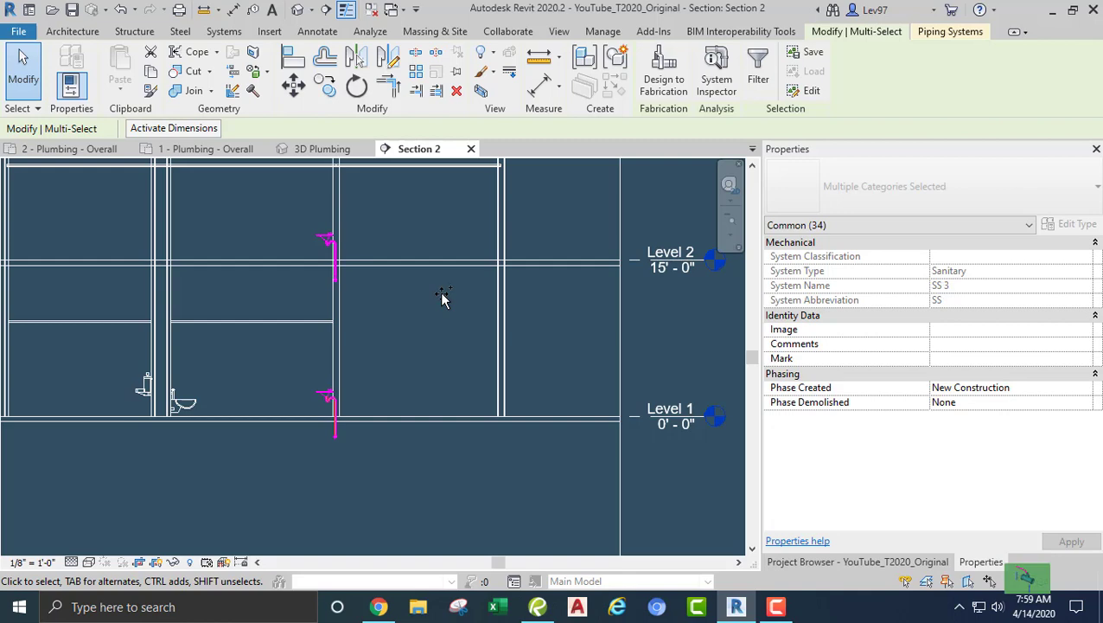
Clear the selection, review both assemblies in Section 2, and return to the 1 - Plumbing - Overall floor plan
left_click(427, 316)
scroll(408, 320, "down", 3)
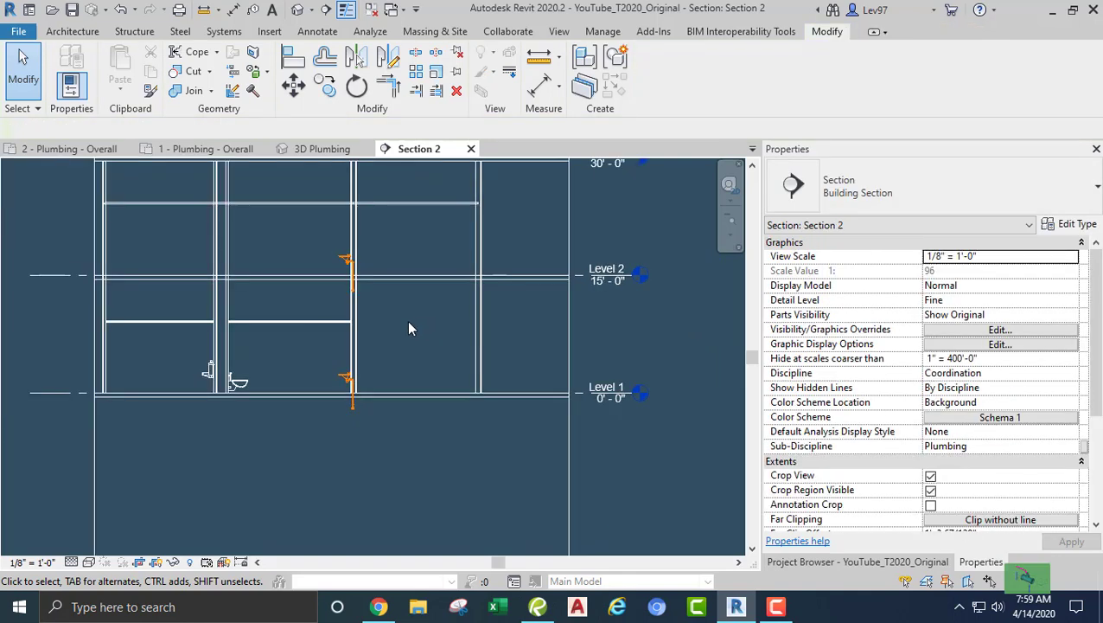
left_click(184, 149)
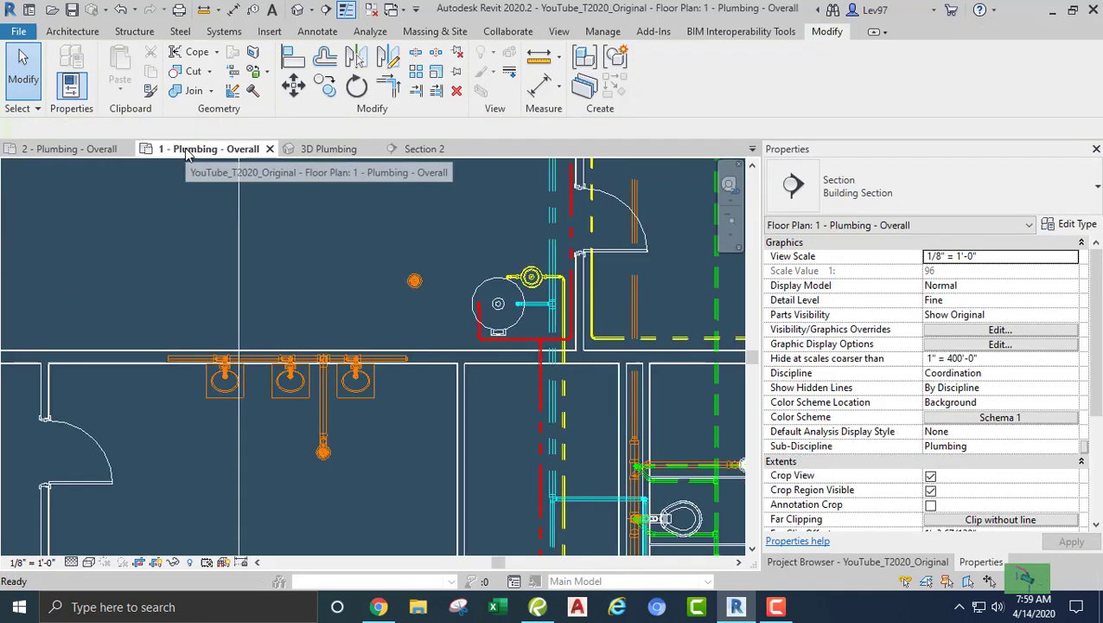
Examine the restroom fixtures around the lavatory assembly in the Level 1 floor plan and in the 3D Plumbing view
scroll(249, 350, "down", 2)
middle_click_drag(337, 481, 332, 340)
mouse_move(338, 487)
middle_mouse_down()
mouse_move(364, 458)
mouse_move(361, 418)
mouse_move(403, 481)
middle_mouse_up()
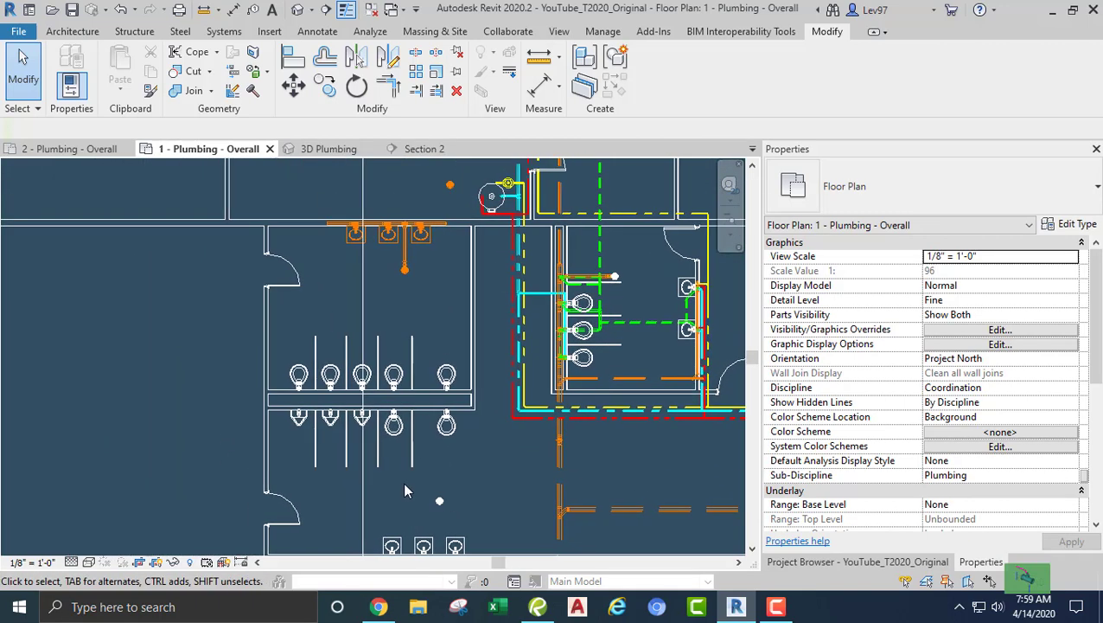
left_click(335, 151)
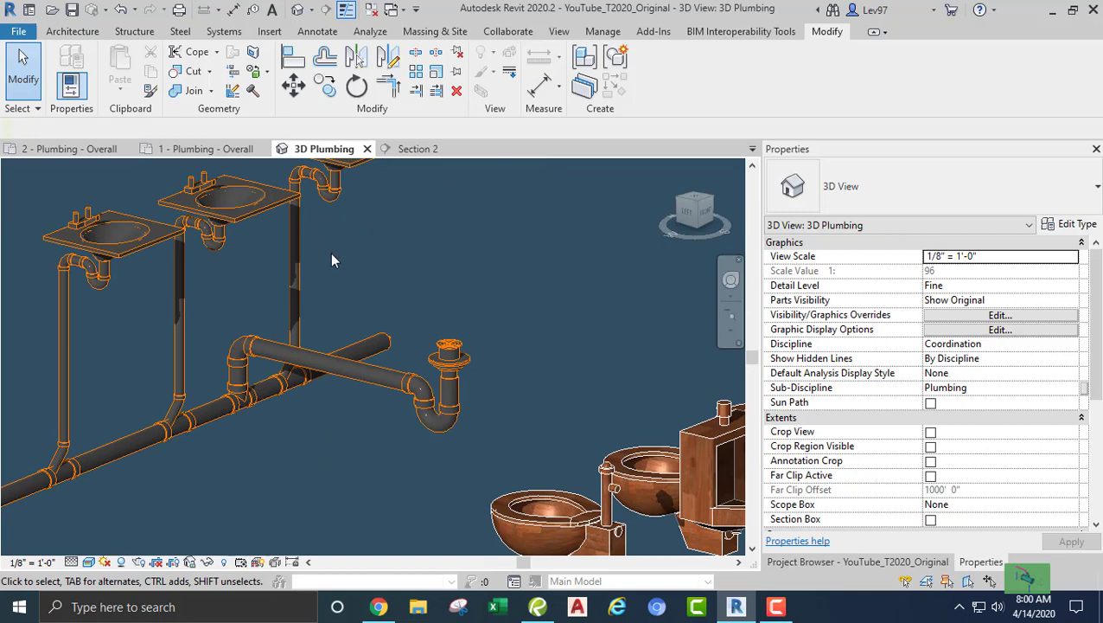
middle_click_drag(330, 252, 335, 300, "shift")
scroll(332, 291, "down", 6)
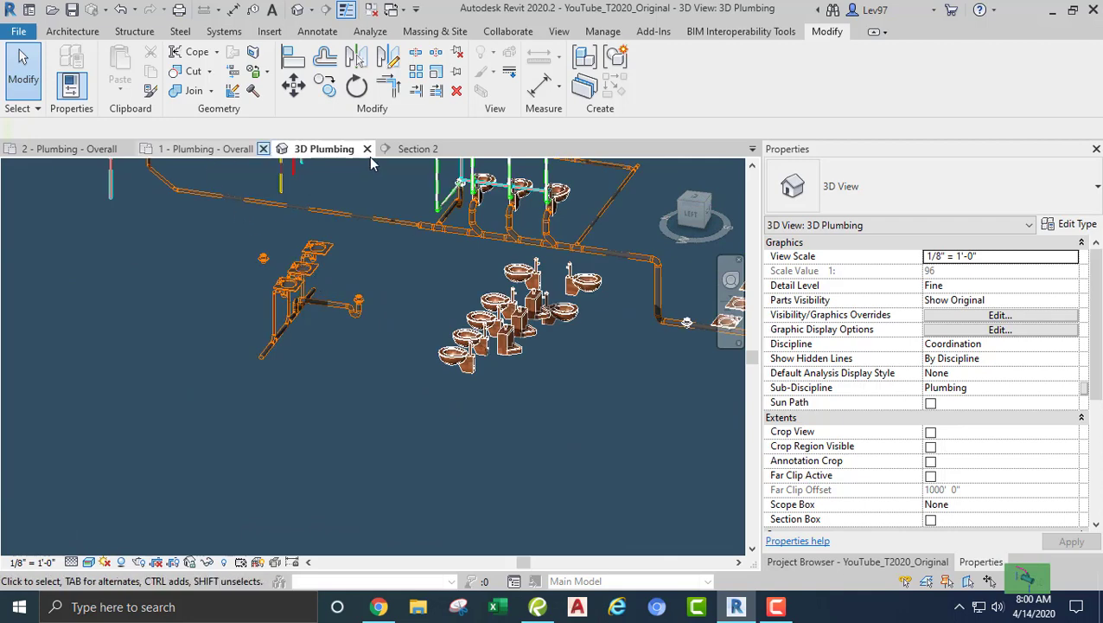
Select the Level 1 plumbing items in Section 2 with a selection window and check in 3D which fixtures and pipes it covers
left_click(403, 152)
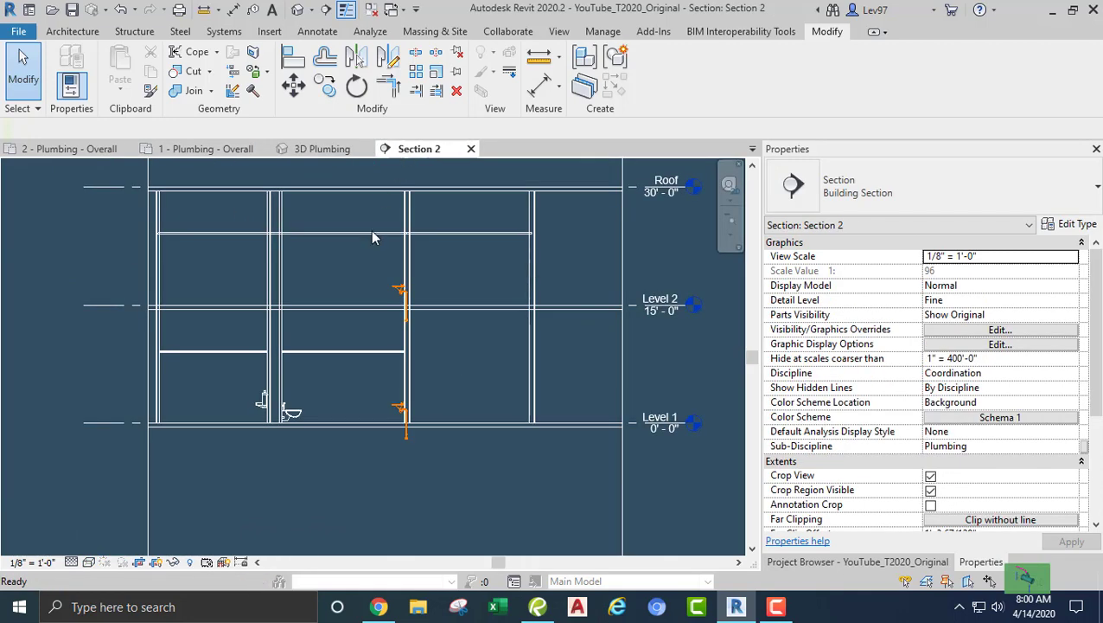
middle_click_drag(337, 390, 394, 393)
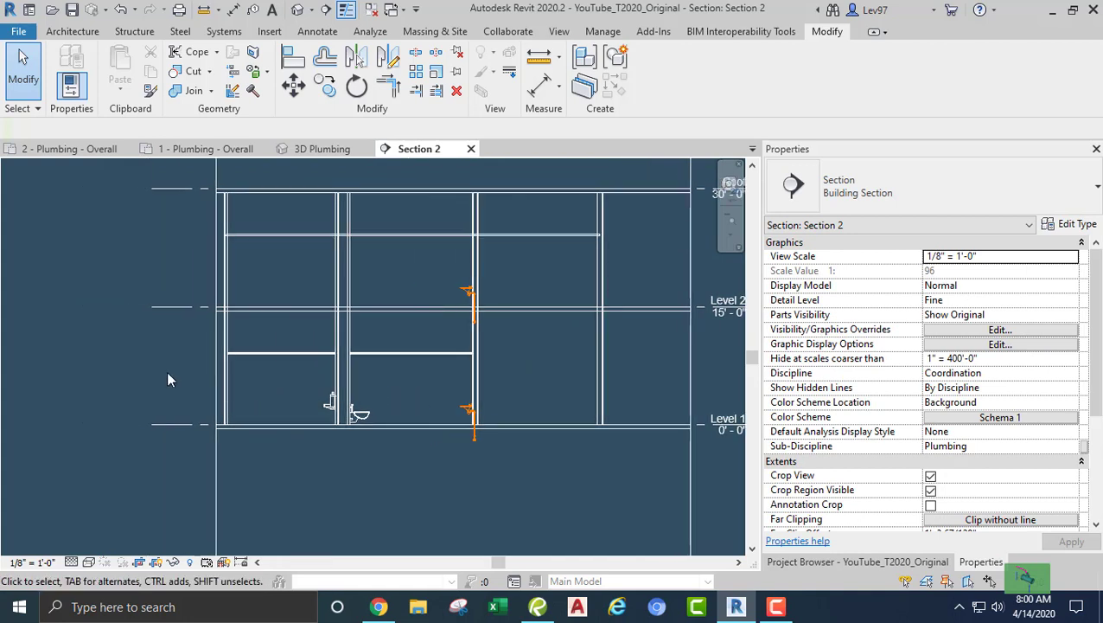
left_click_drag(175, 353, 530, 474)
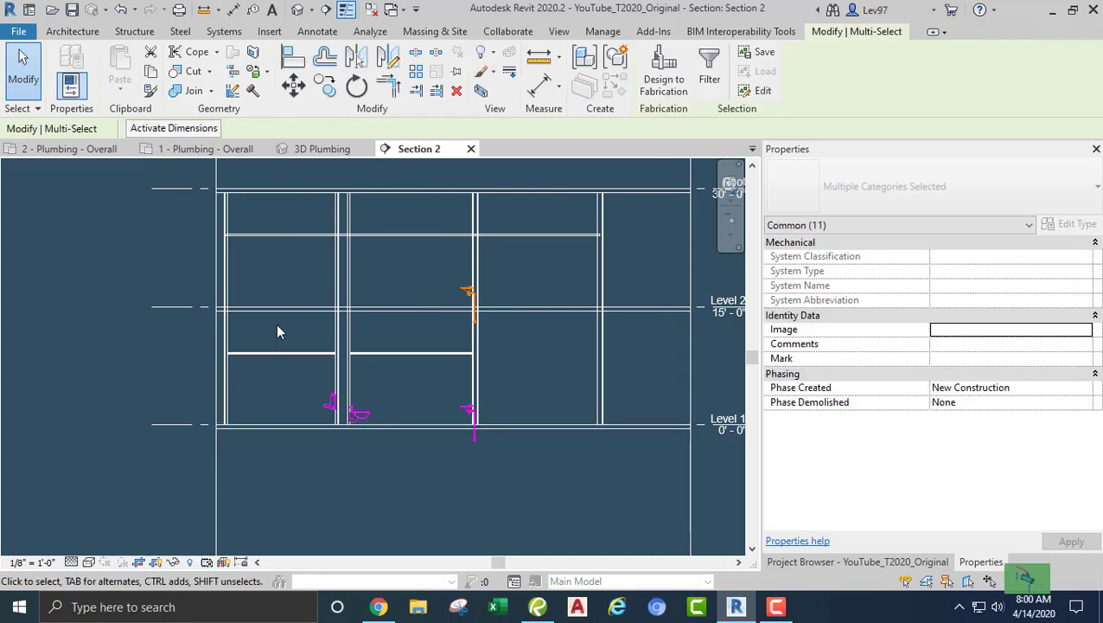
left_click(322, 149)
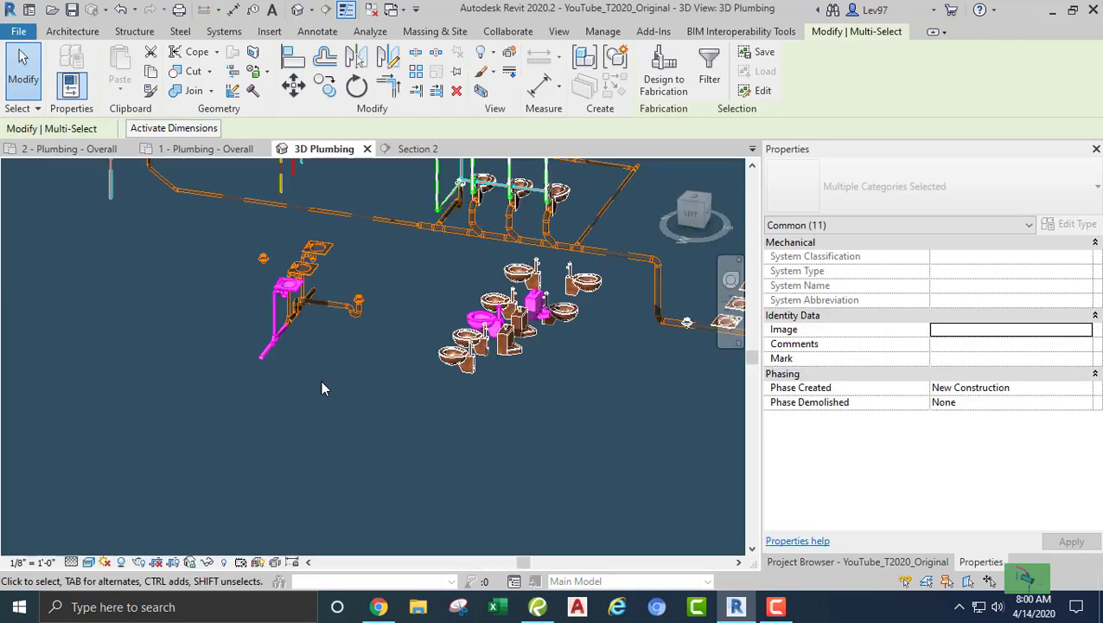
middle_click_drag(324, 390, 153, 422, "shift")
scroll(419, 336, "up", 2)
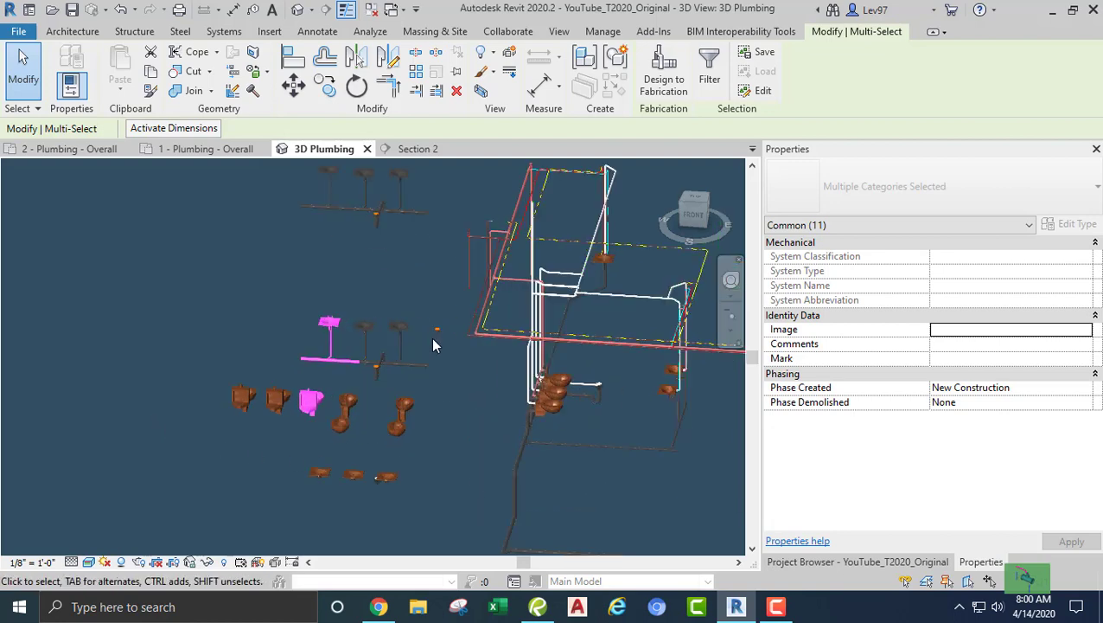
Try window-selecting all Level 1 restroom fixtures and lavatory piping in 3D from the front, and clear the selection
left_click(437, 344)
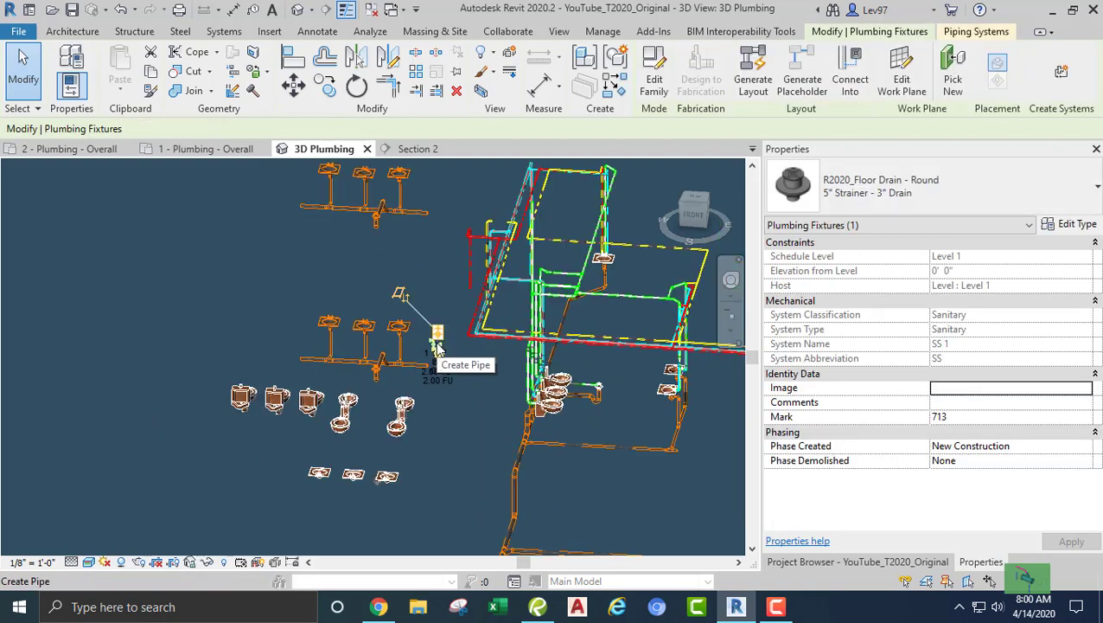
left_click(434, 403)
left_click_drag(447, 525, 170, 279)
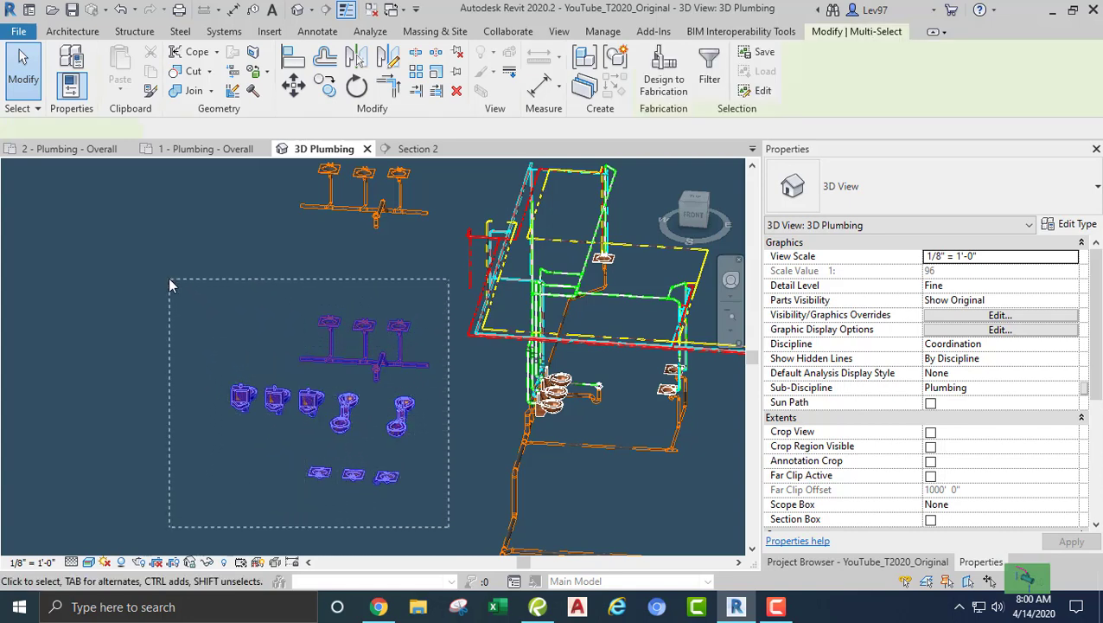
left_click(205, 312)
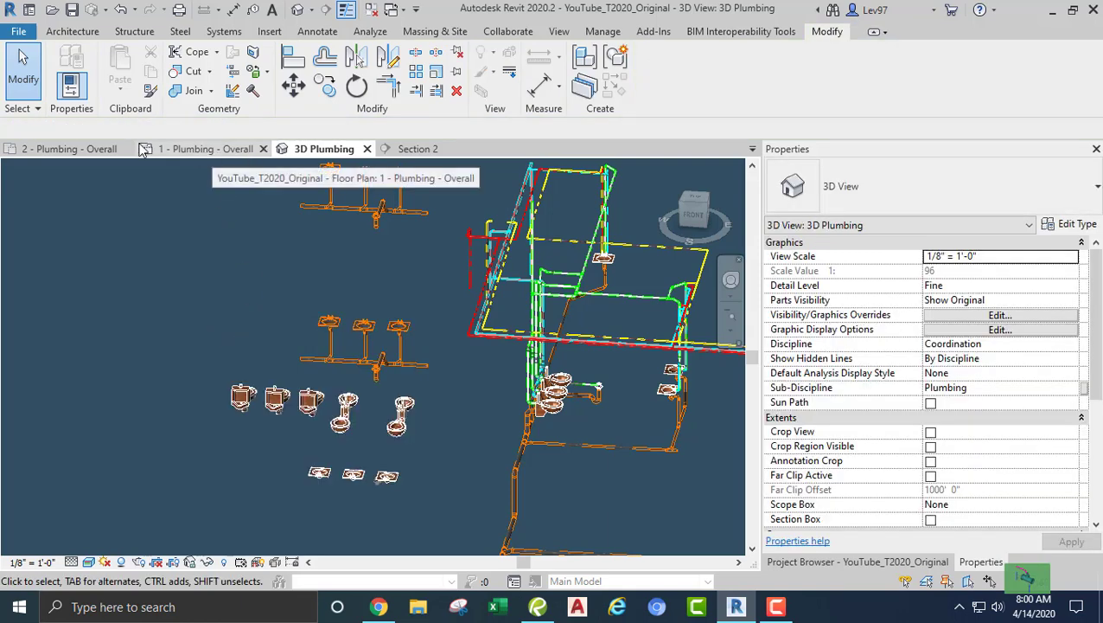
Open the 2 - Plumbing - Overall floor plan and set its visual style to Wireframe around the copied lavatories
left_click(92, 151)
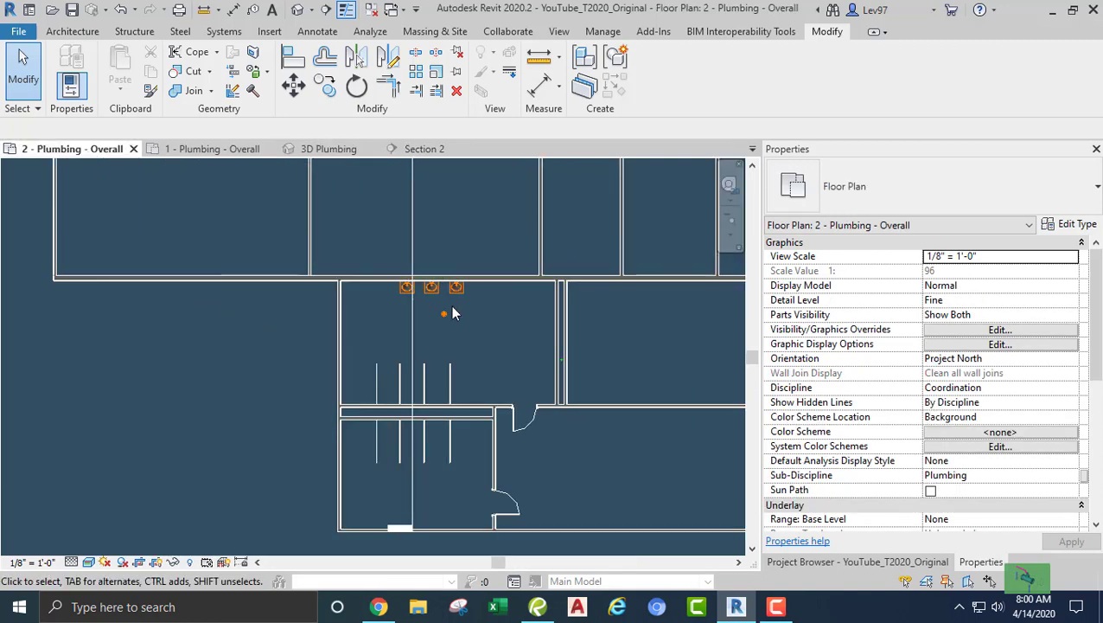
scroll(450, 294, "up", 3)
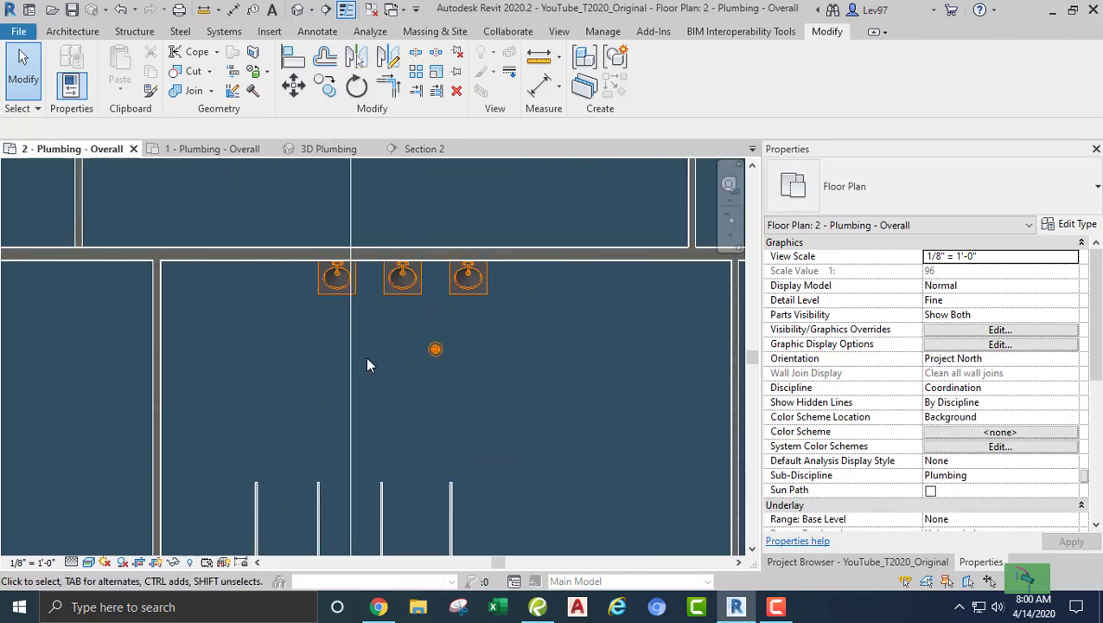
left_click(88, 562)
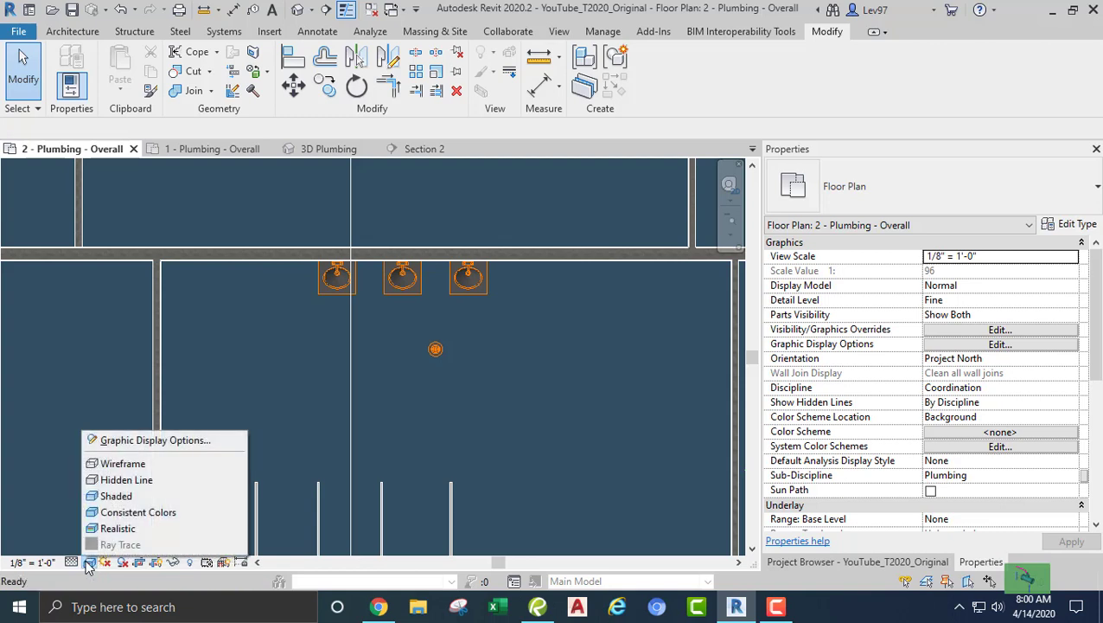
left_click(122, 465)
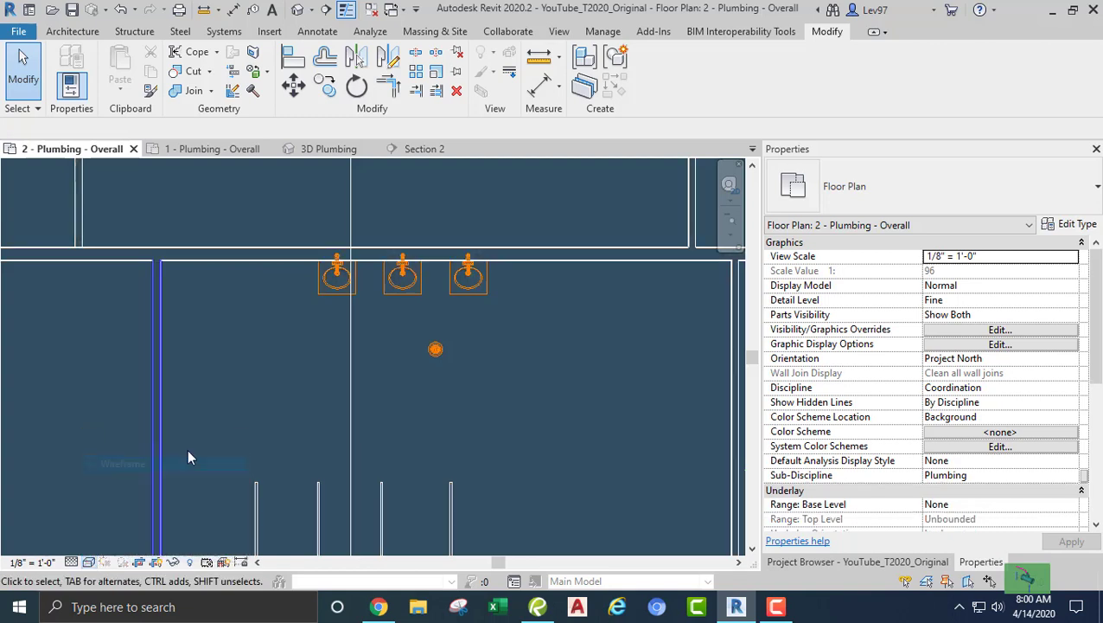
scroll(307, 359, "down", 1)
scroll(306, 360, "down", 1)
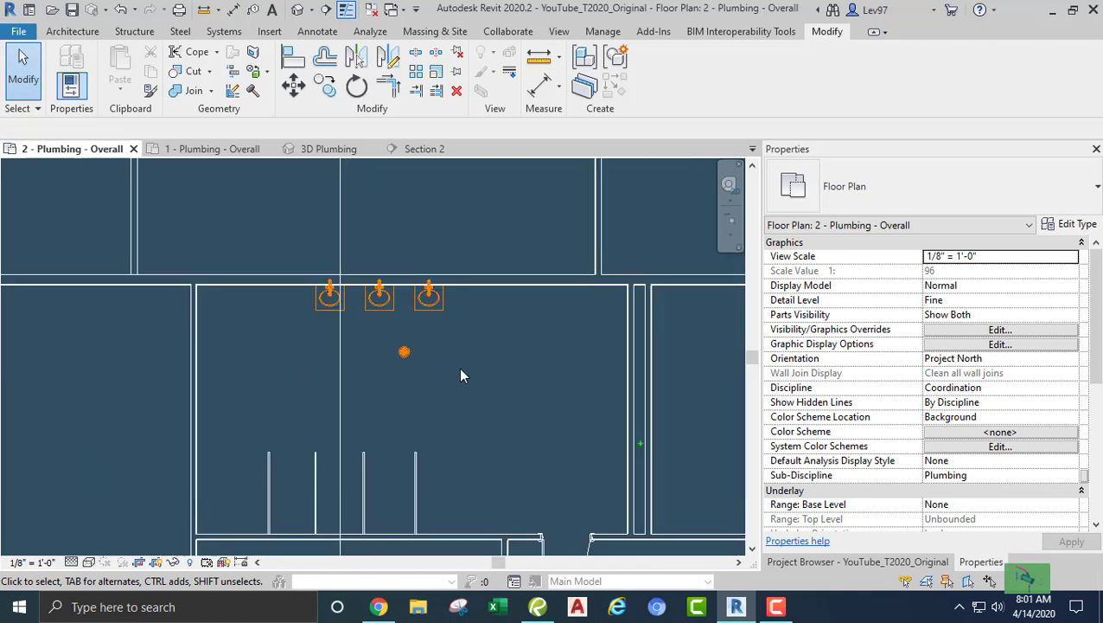
Check the filters in the Level 2 plan's Visibility/Graphic Overrides for hidden plumbing systems and close without changes
key("v")
key("v")
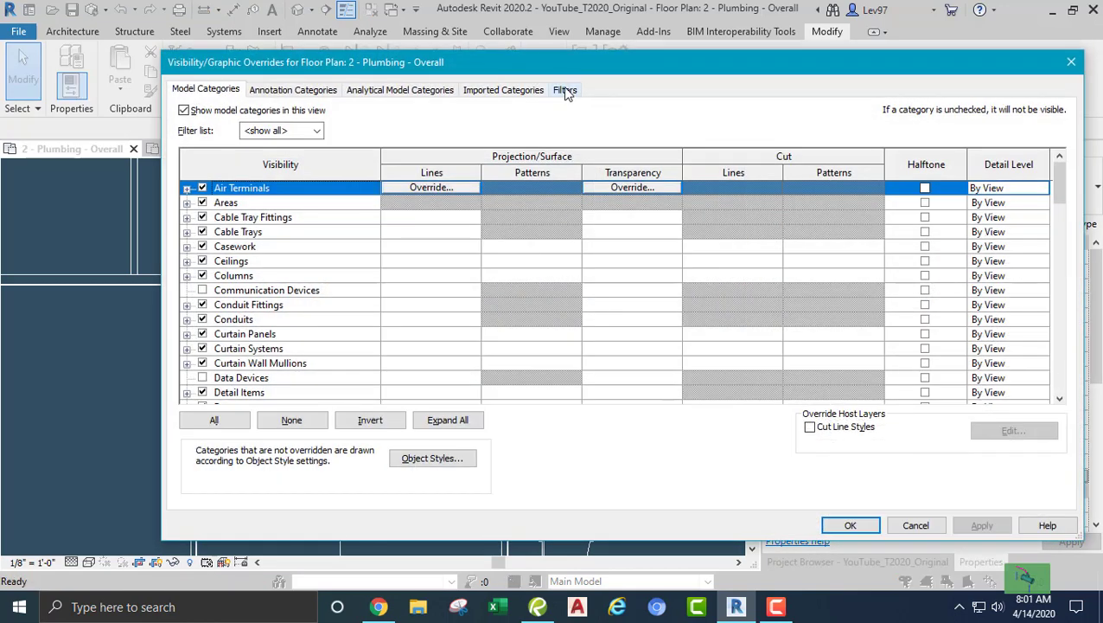
left_click(565, 90)
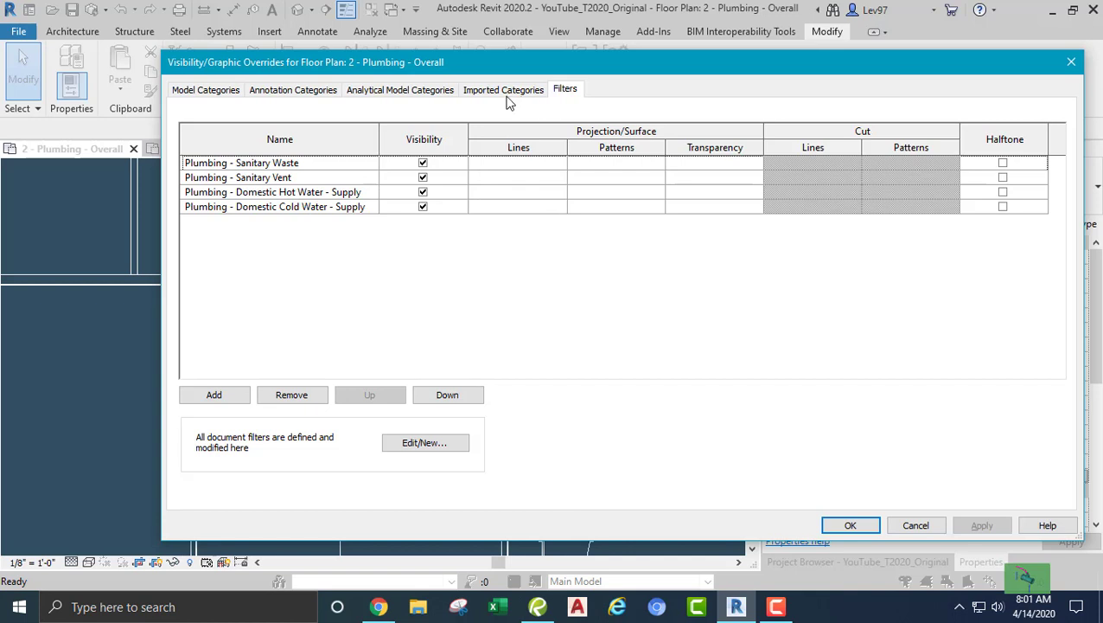
left_click(908, 529)
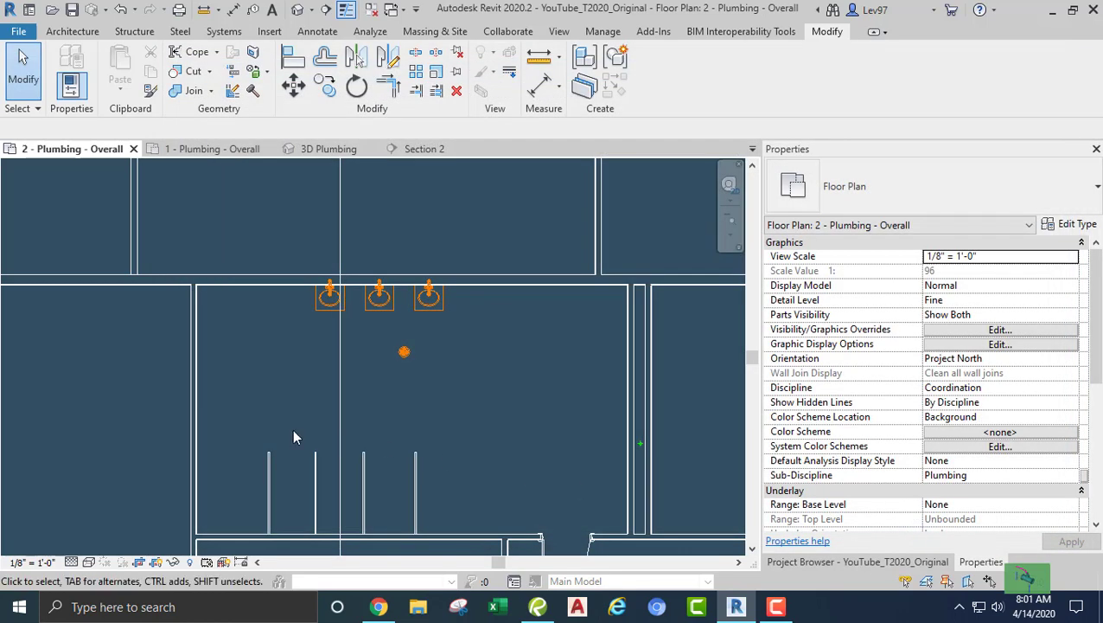
middle_click_drag(294, 436, 345, 422)
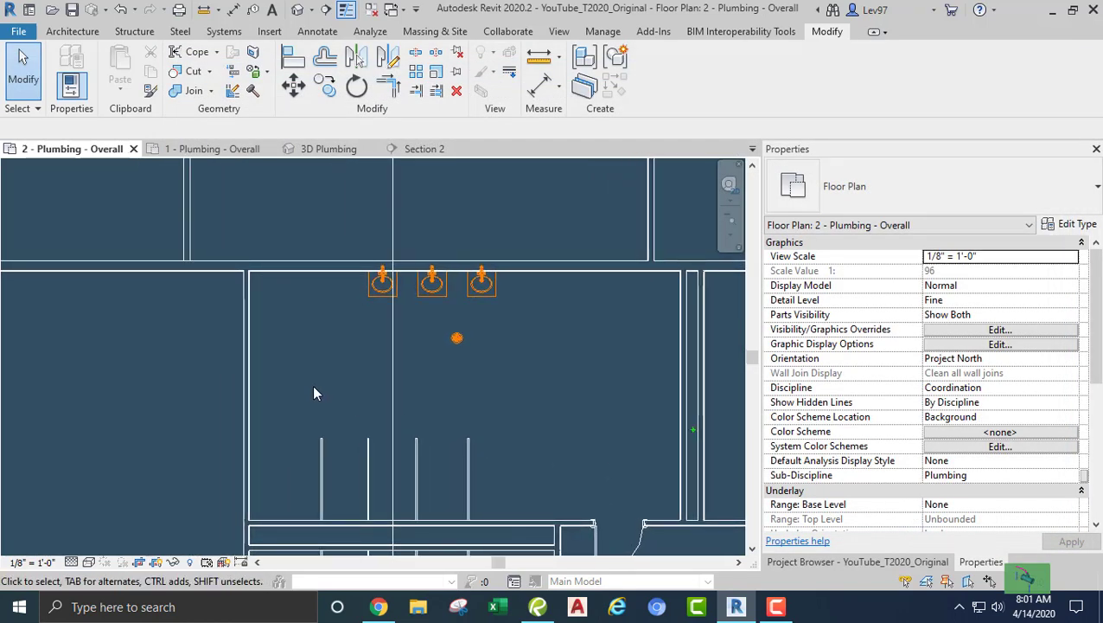
Check the visibility of the pipe, pipe fitting and plumbing fixture model categories in the Level 2 plan's Visibility/Graphic Overrides
key("v")
key("v")
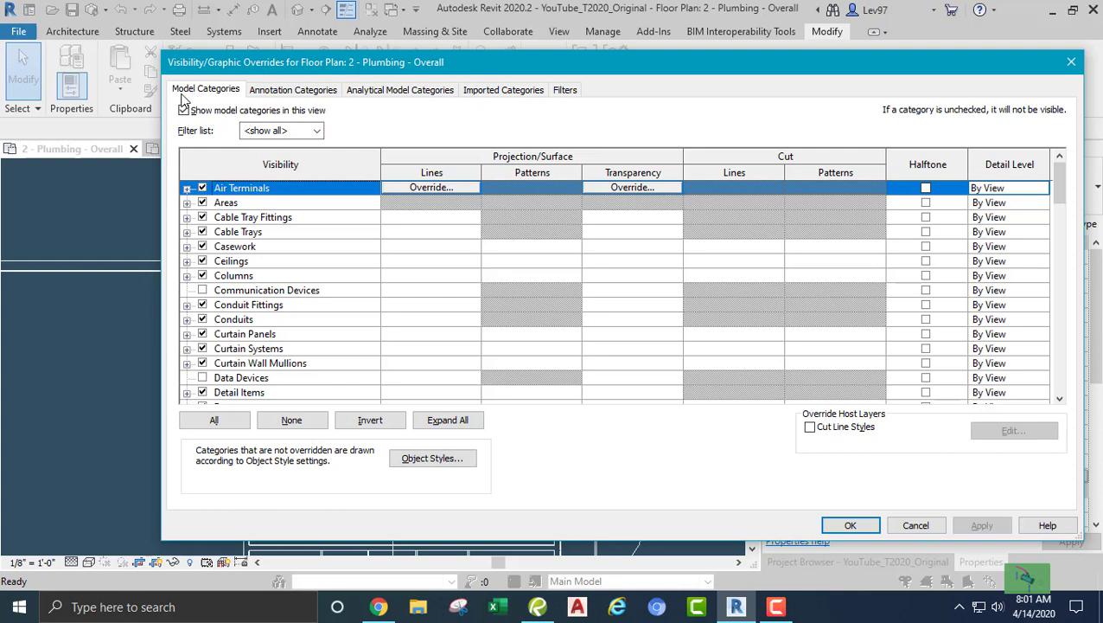
left_click(245, 293)
key("p")
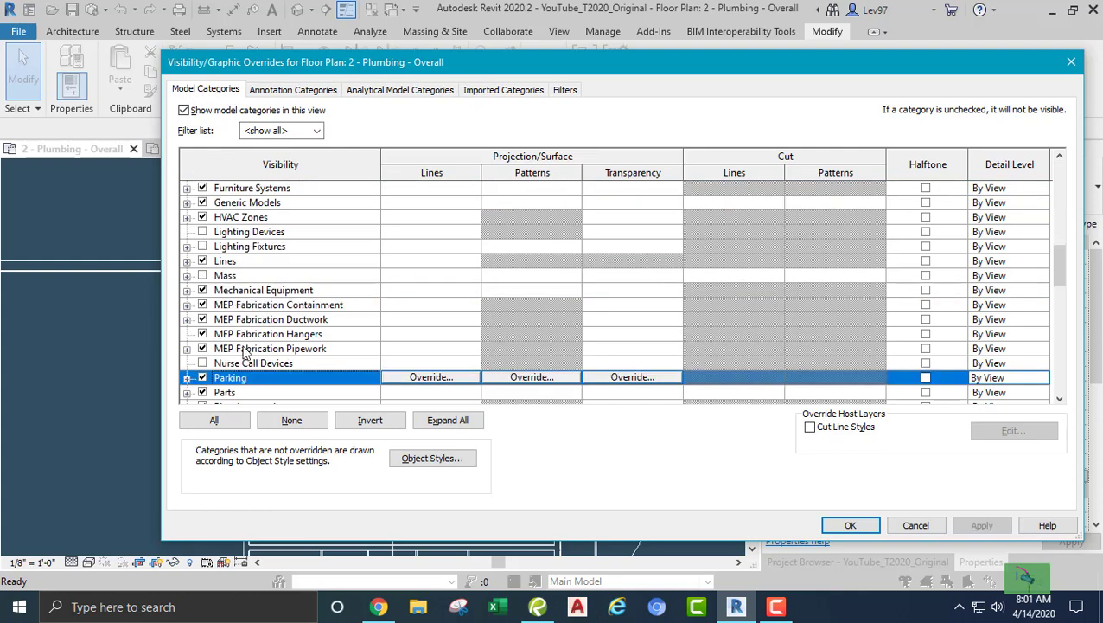
scroll(250, 357, "down", 2)
scroll(251, 351, "down", 1)
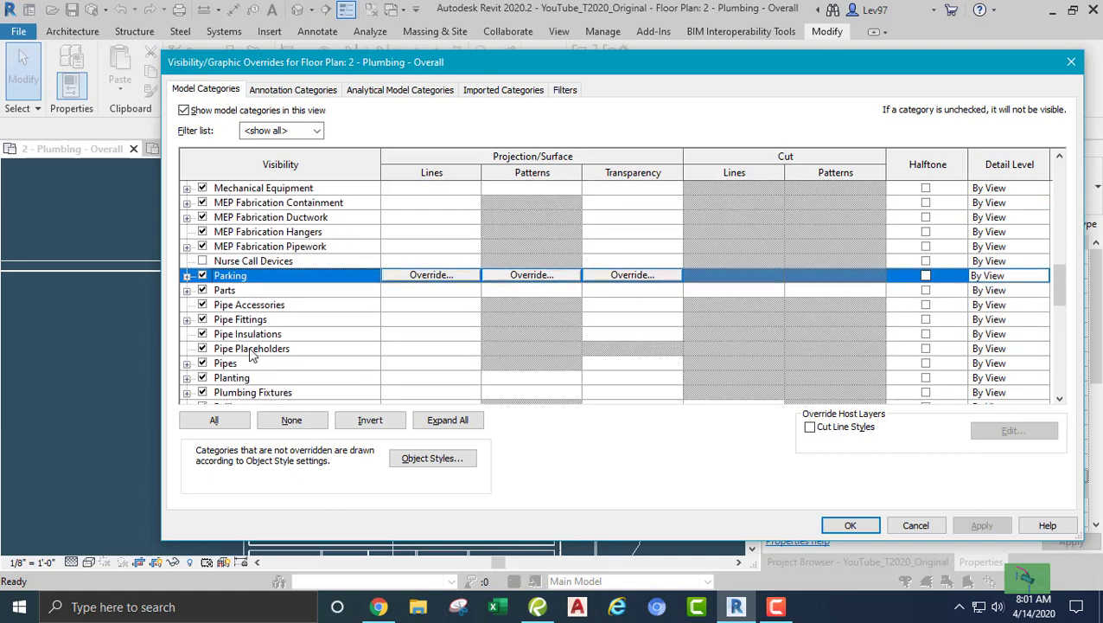
left_click(850, 526)
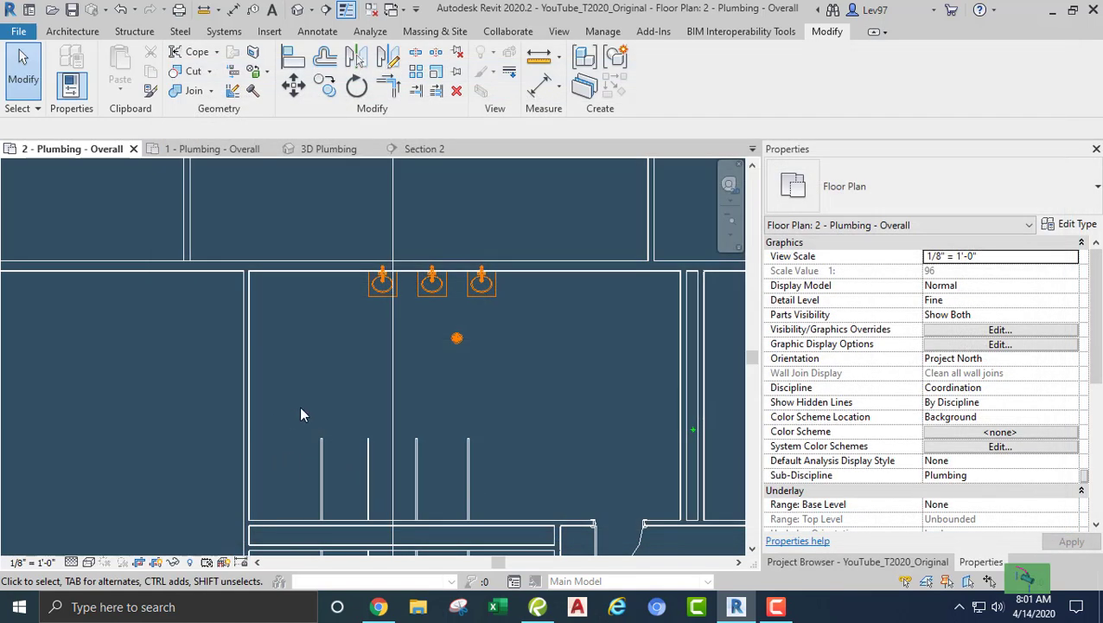
Set the View Depth offset in the Level 2 plan's View Range to -2' 0" below the associated level
middle_click_drag(317, 395, 219, 399)
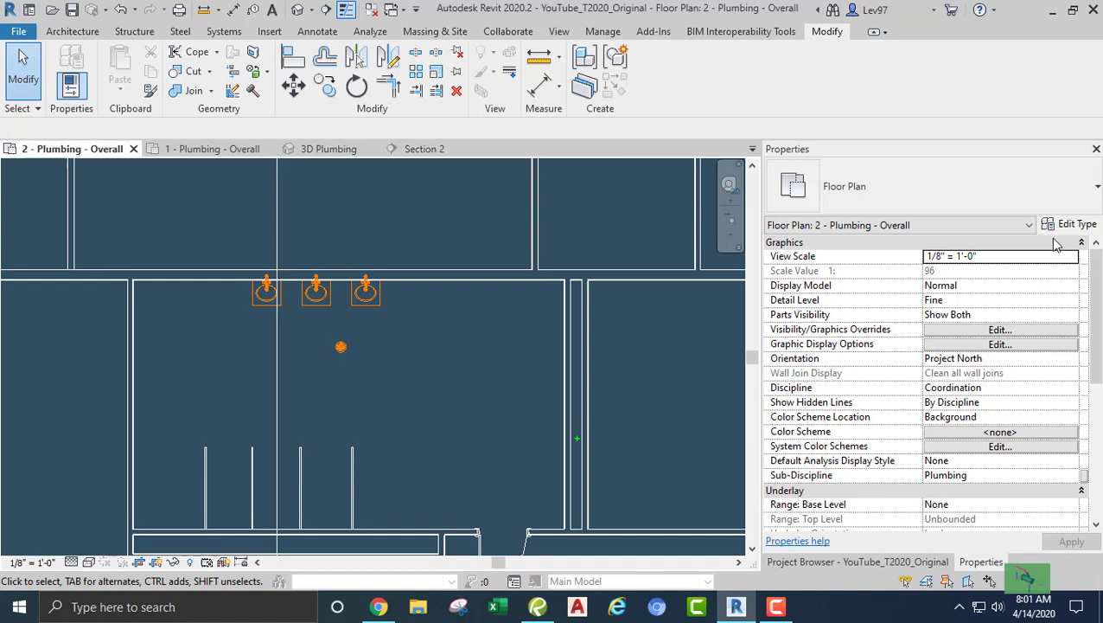
left_click(1082, 243)
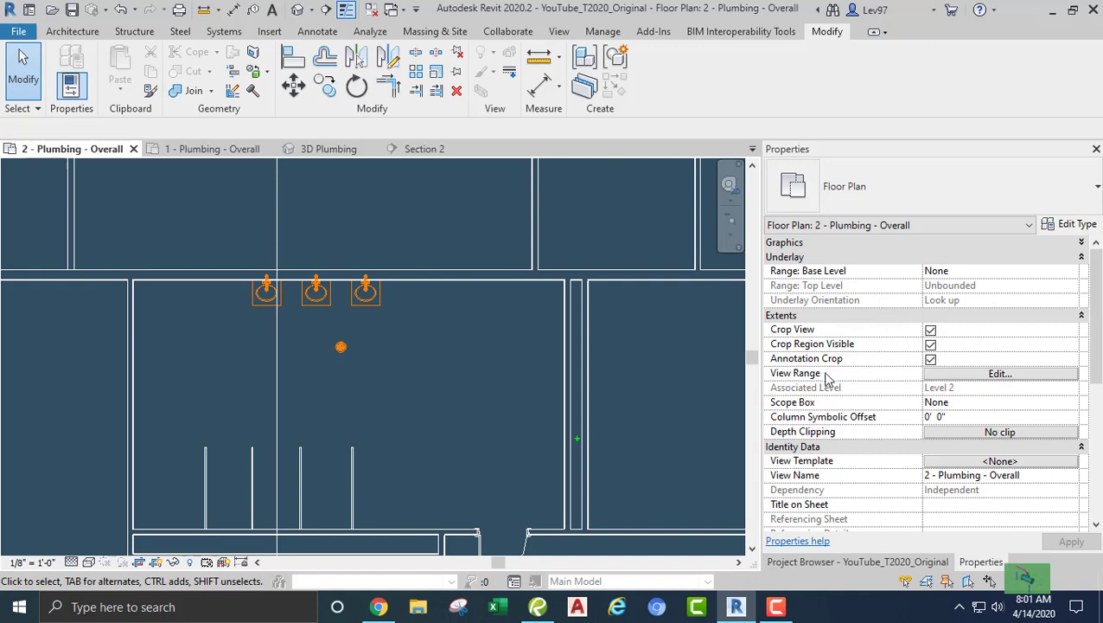
left_click(999, 374)
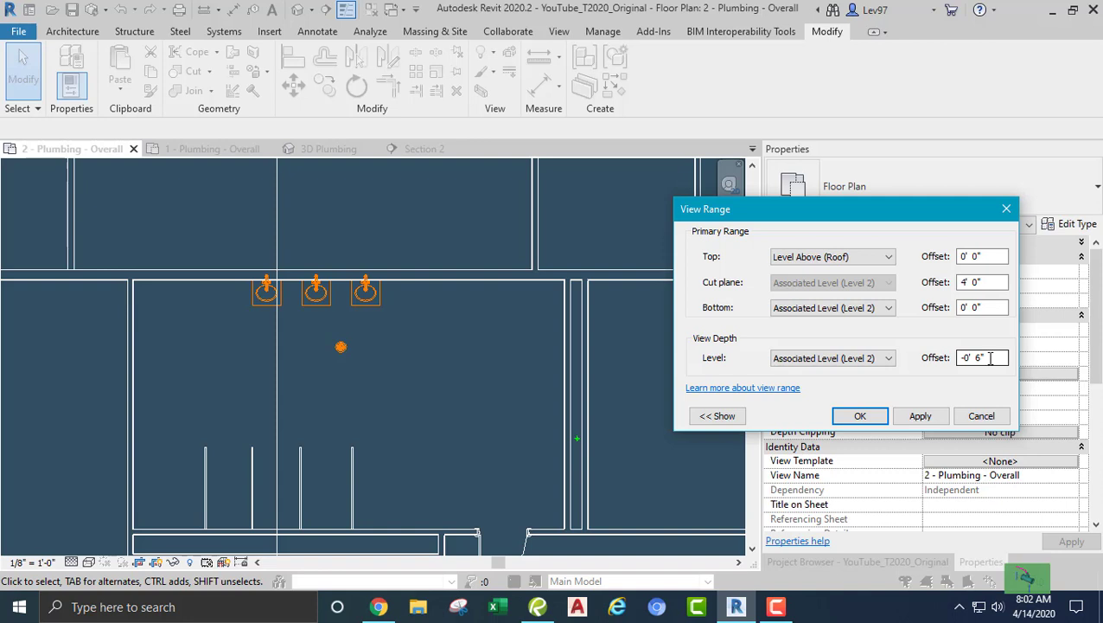
left_click_drag(982, 357, 905, 365)
type("-2")
left_click(998, 307)
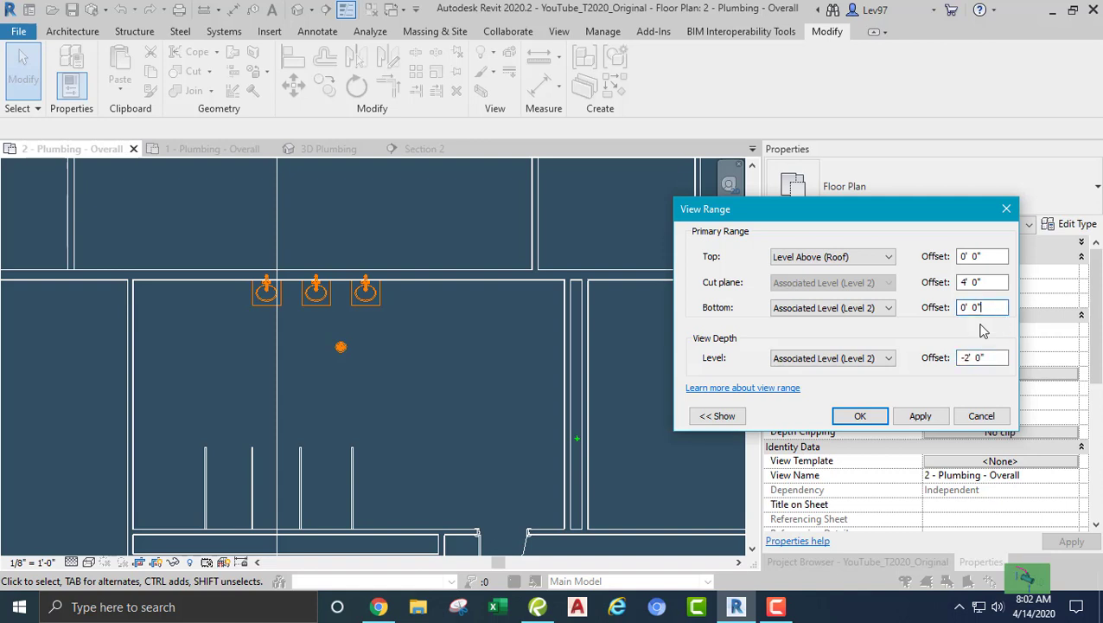
left_click(843, 418)
scroll(321, 300, "up", 4)
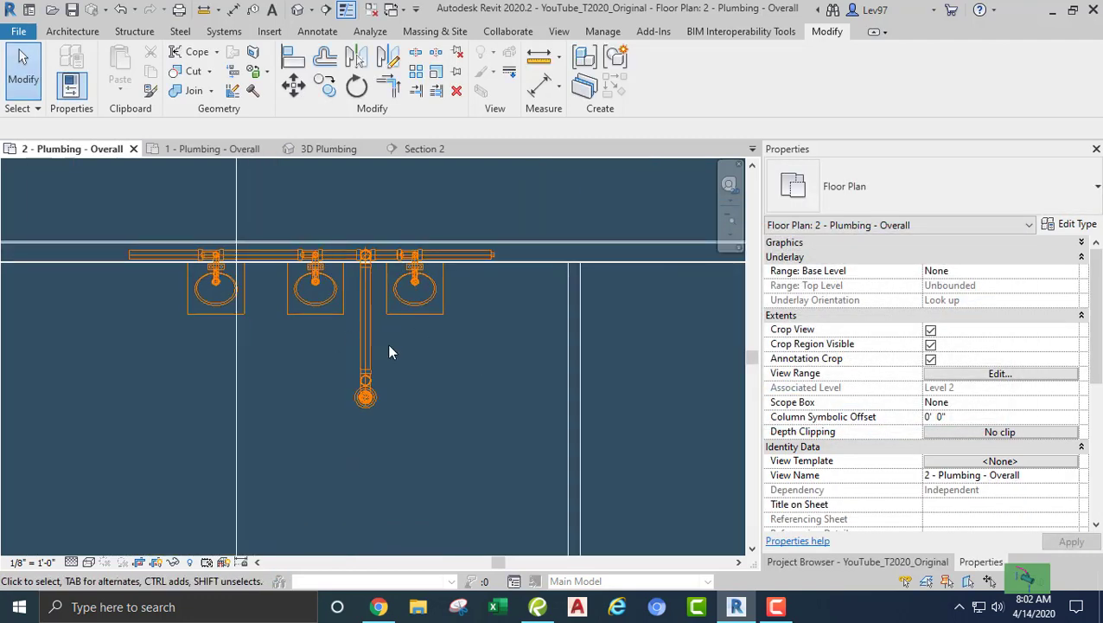
scroll(413, 359, "down", 1)
middle_click_drag(413, 356, 428, 390)
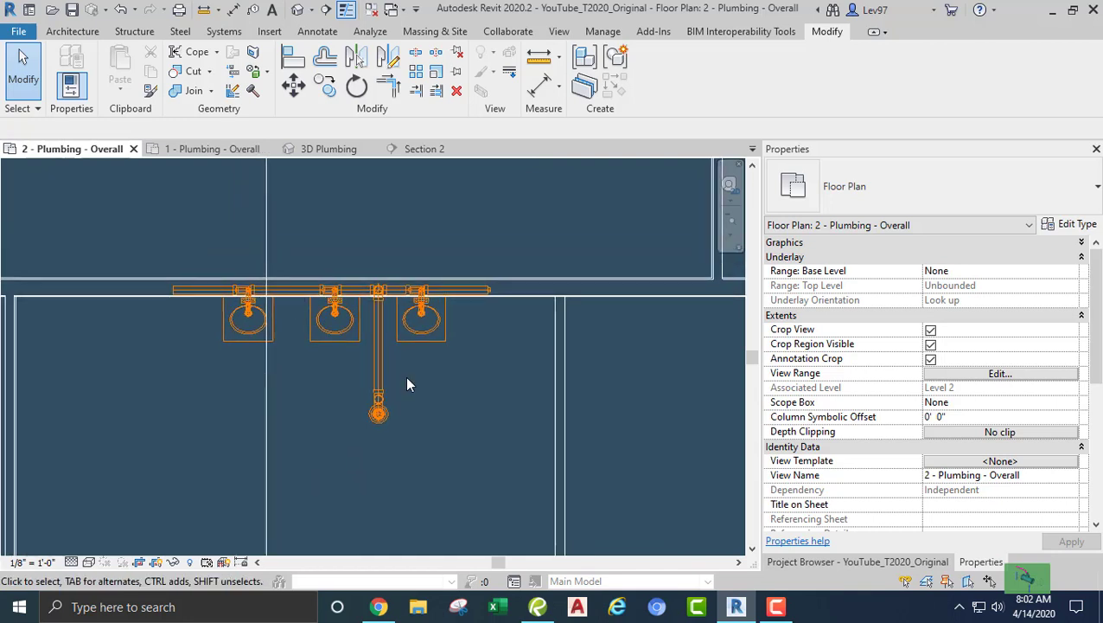